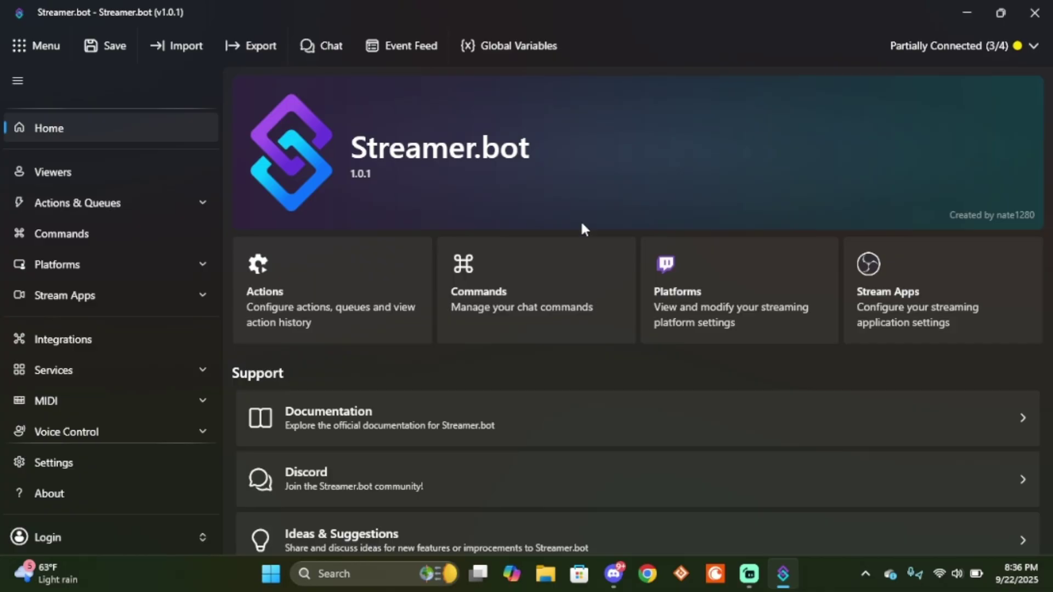
- Create an action named "Leaderboard (Tracking)" in a new action group called "Leaderboard"
click(382, 277)
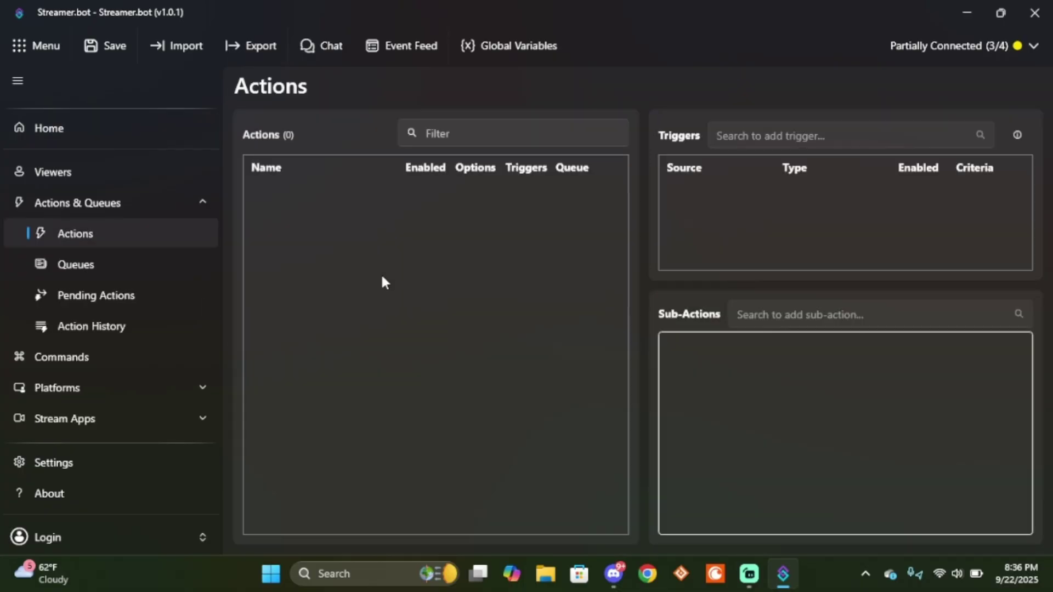
right_click(512, 236)
click(540, 252)
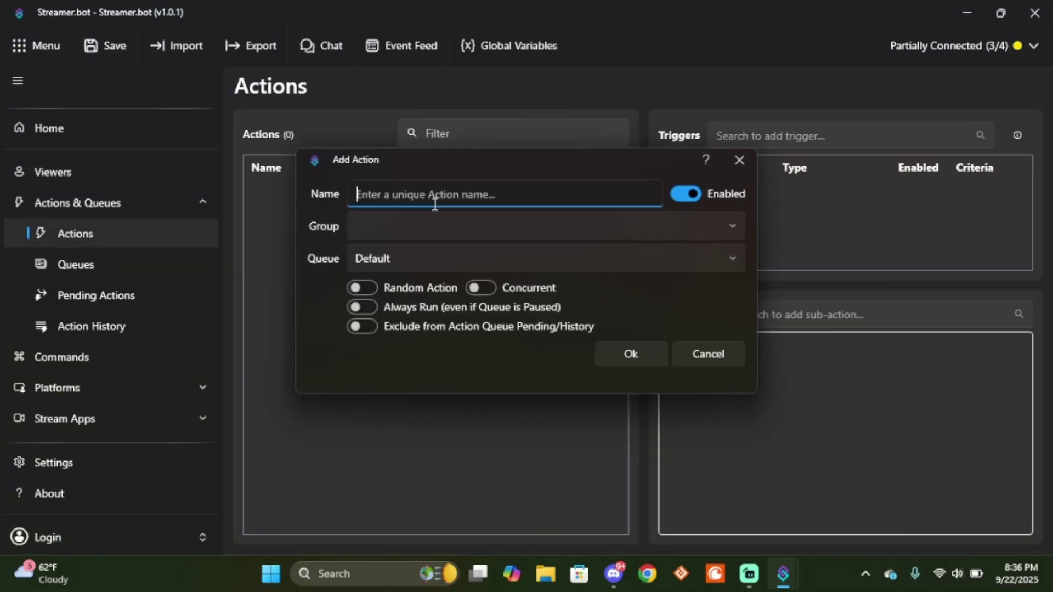
text(Leaderboard)
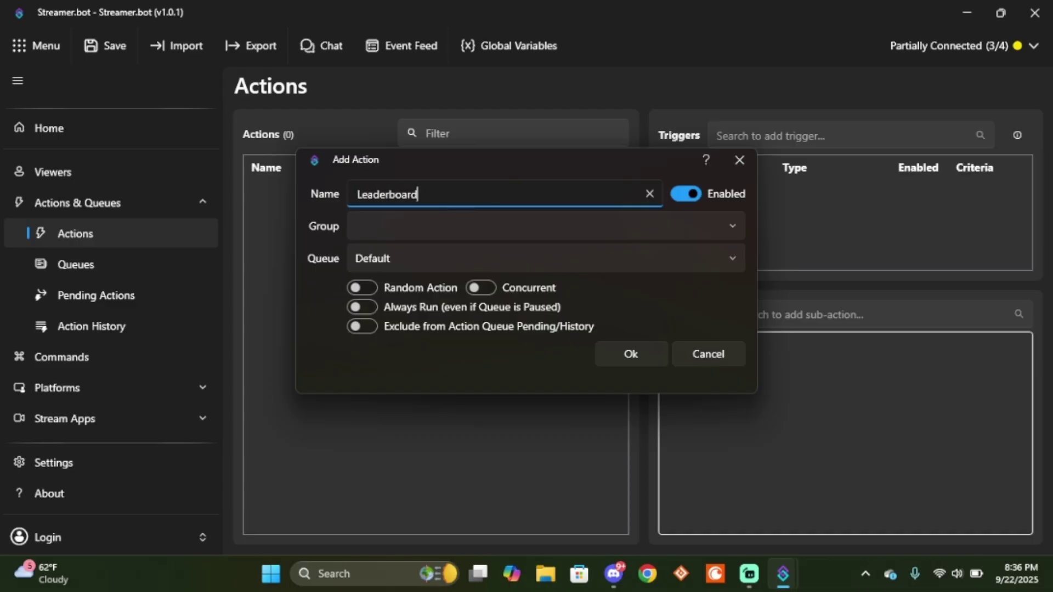
text( (Tracking))
key(Tab)
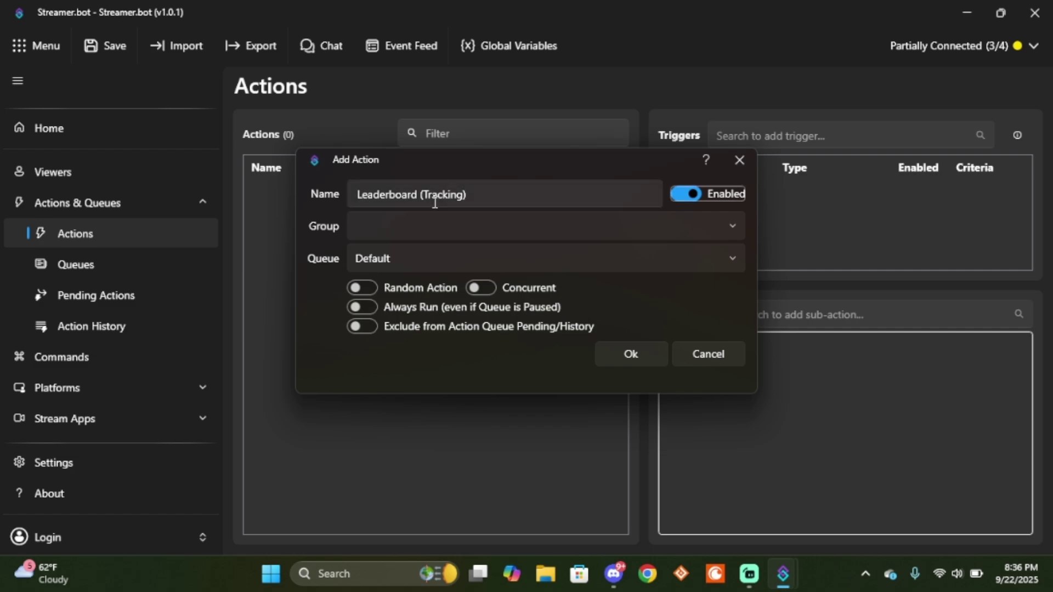
key(Tab)
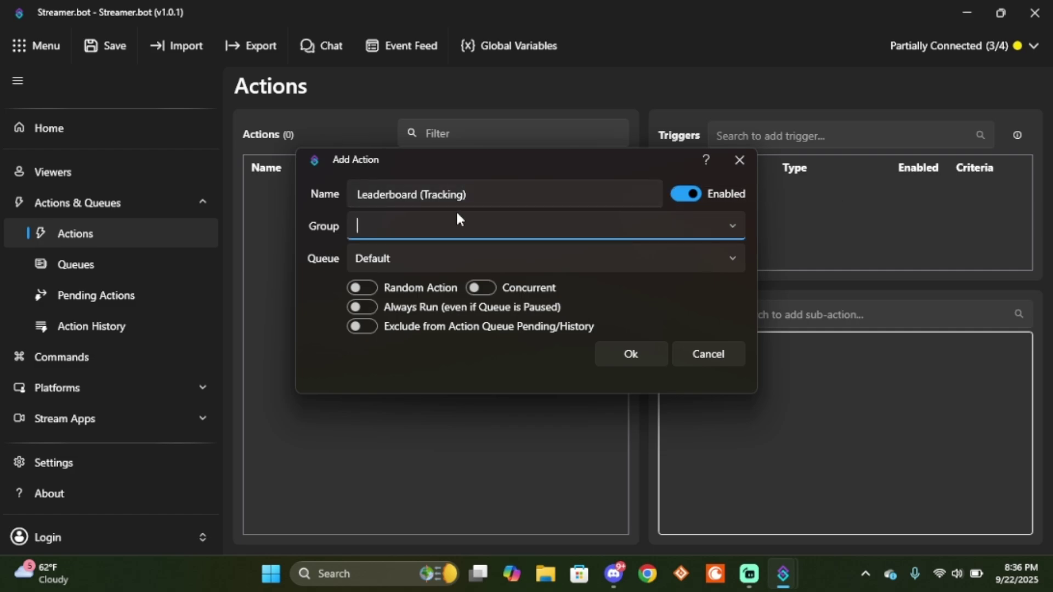
text(Leaderboard)
key(Return)
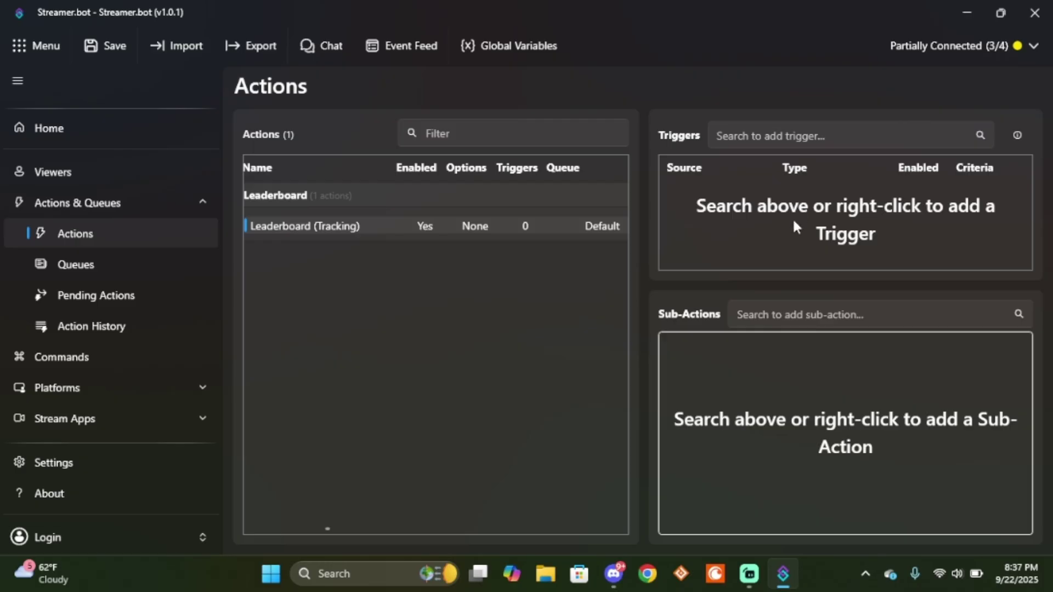
- Add a User Global Variable Updated trigger to the Leaderboard (Tracking) action, leaving the variable name and user login empty to catch any update
right_click(760, 237)
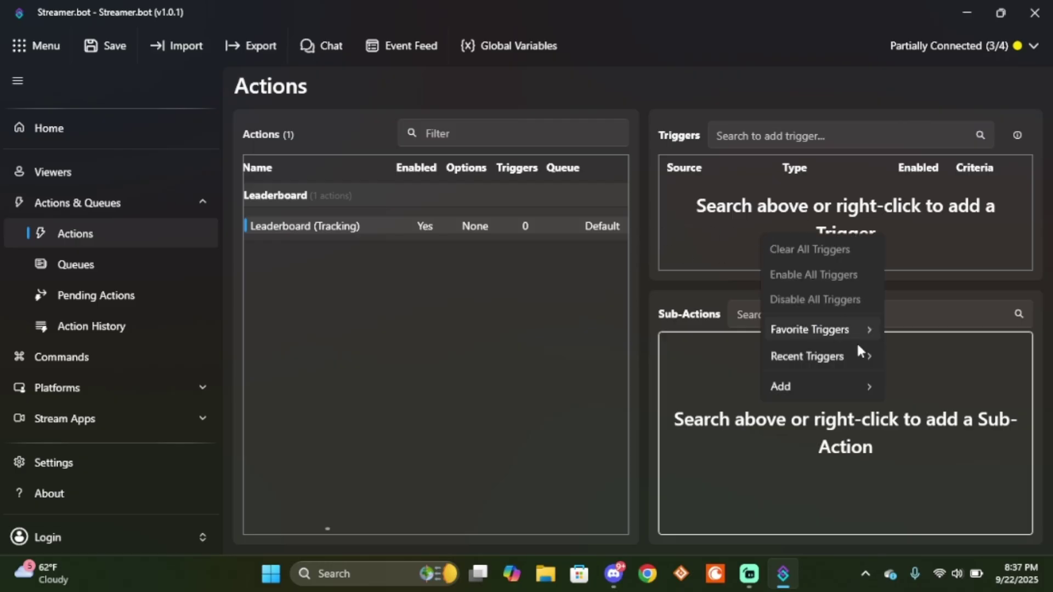
mouse_move(832, 389)
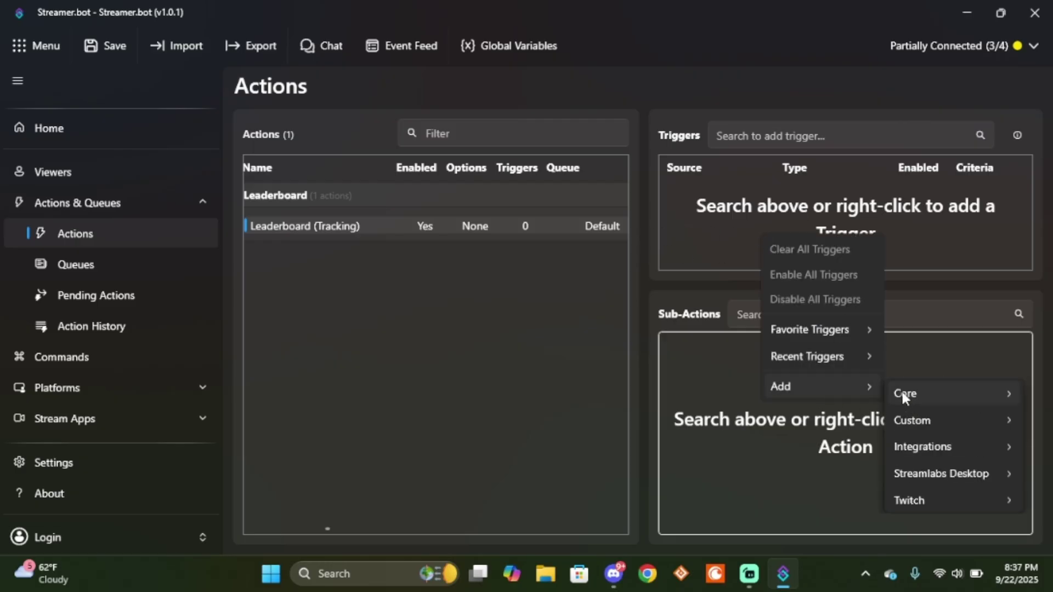
mouse_move(903, 393)
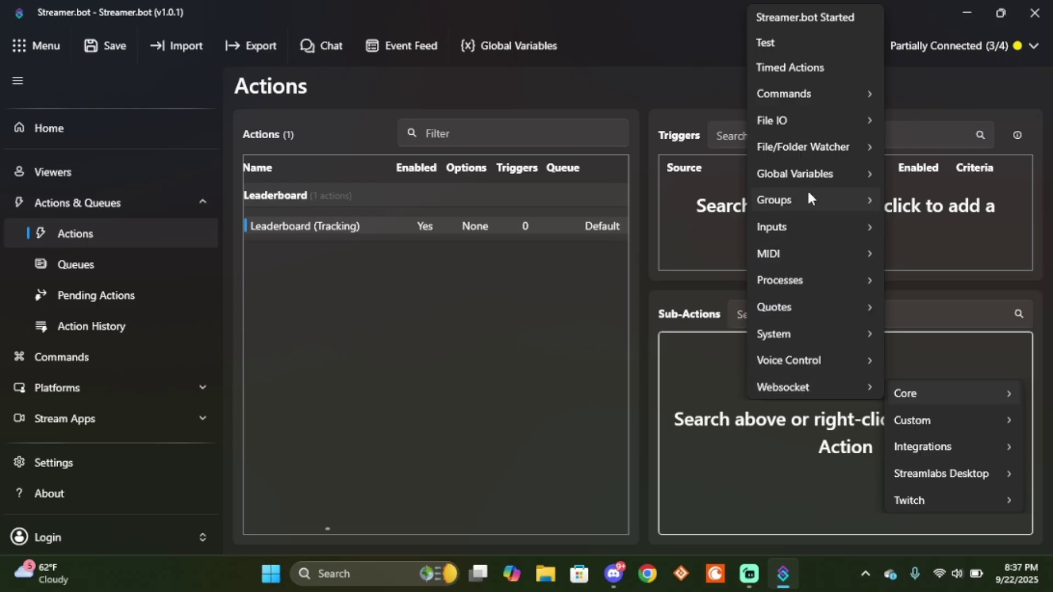
mouse_move(802, 171)
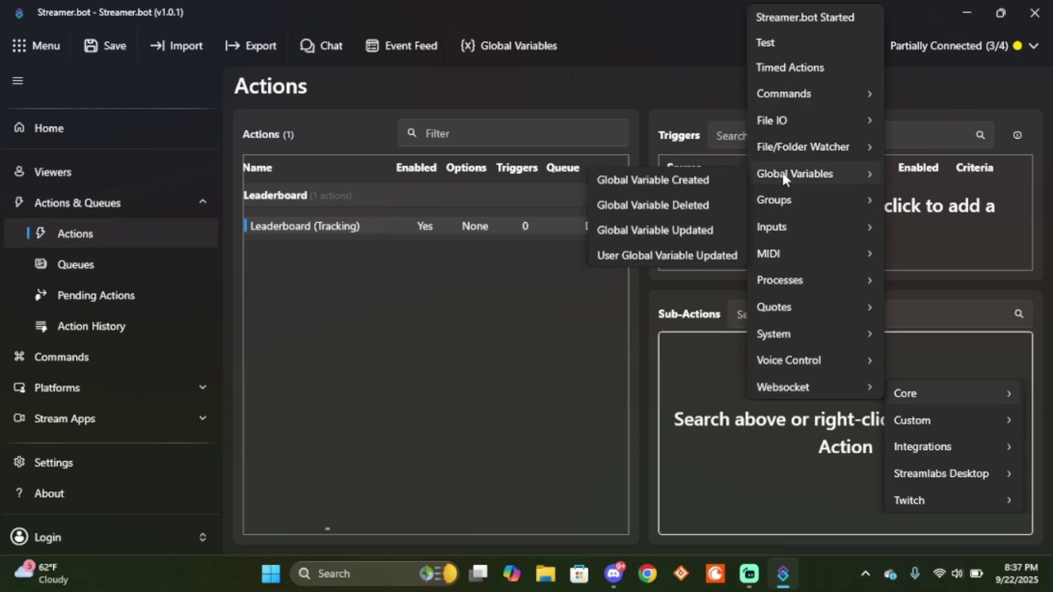
click(684, 257)
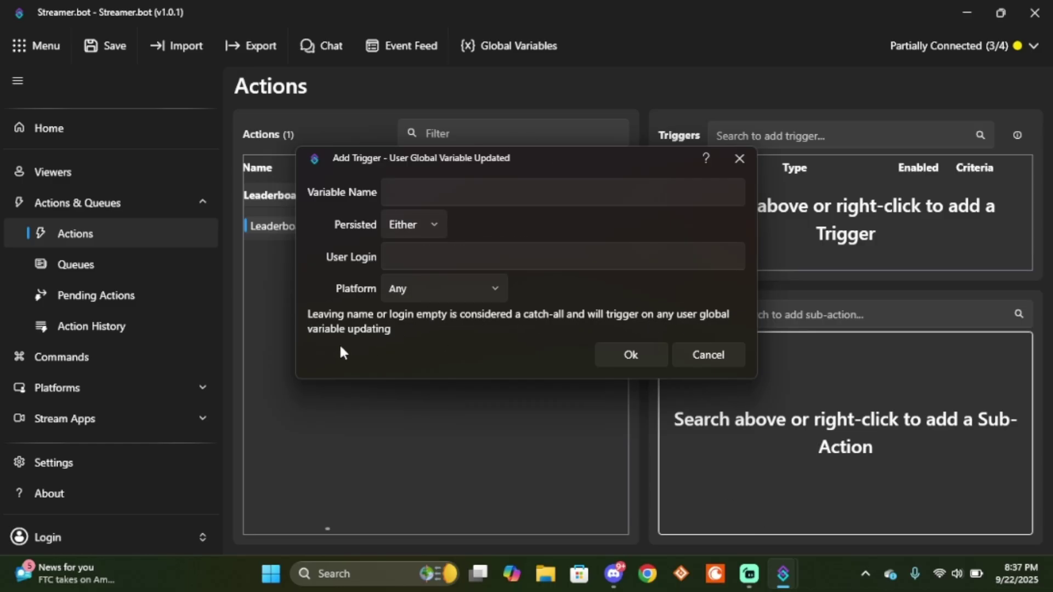
click(612, 363)
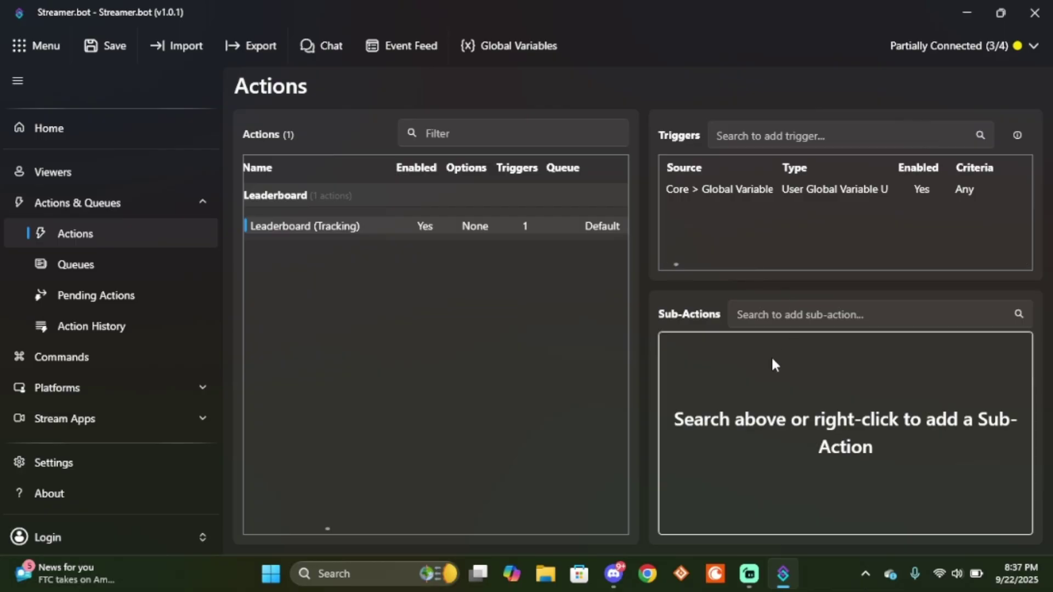
- Add a sub-action group named "Global Gets" to the Leaderboard (Tracking) action
right_click(755, 359)
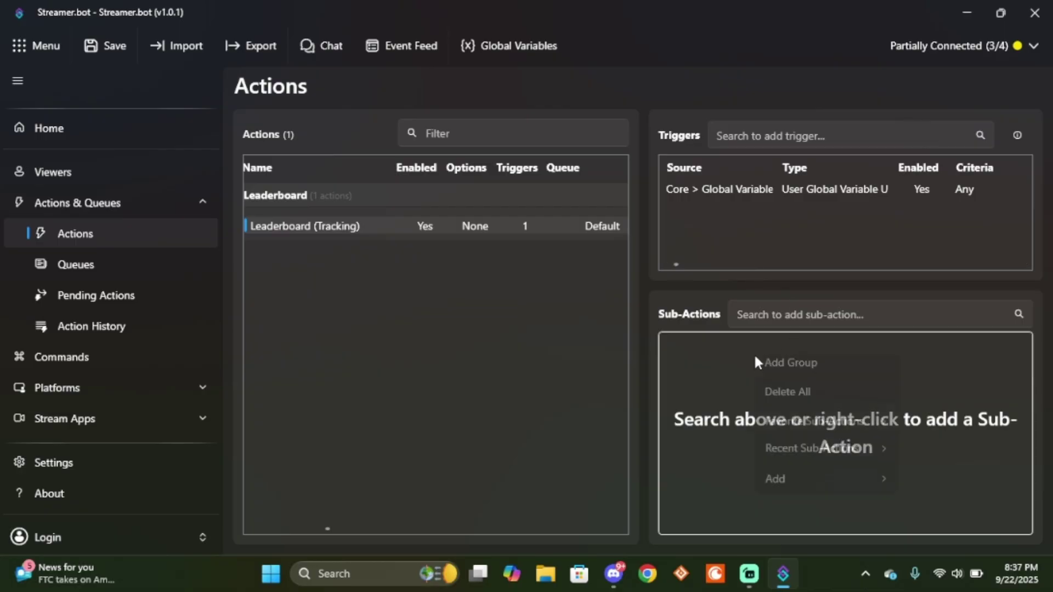
click(776, 373)
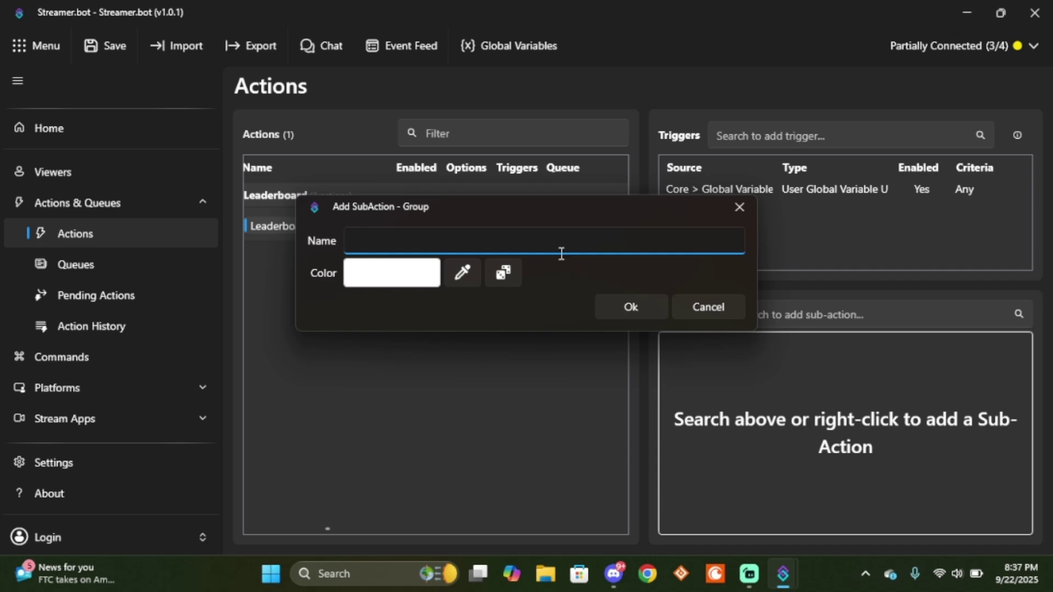
text(Global Gets)
key(Return)
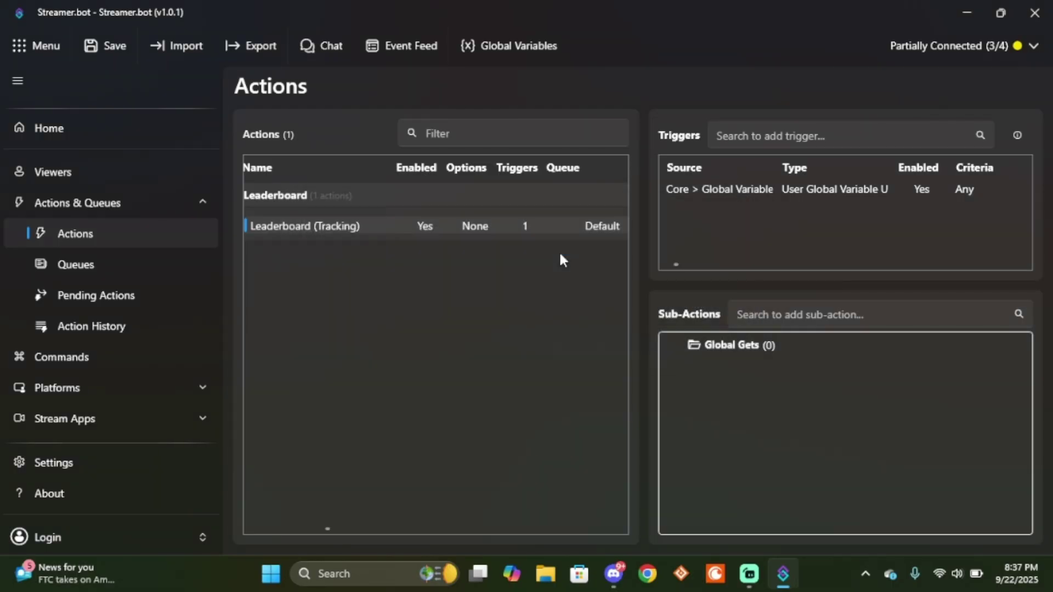
- Add a Global (Get) sub-action inside the Global Gets group that reads the persisted variable "first" into the destination variable "check1"
right_click(755, 348)
mouse_move(798, 418)
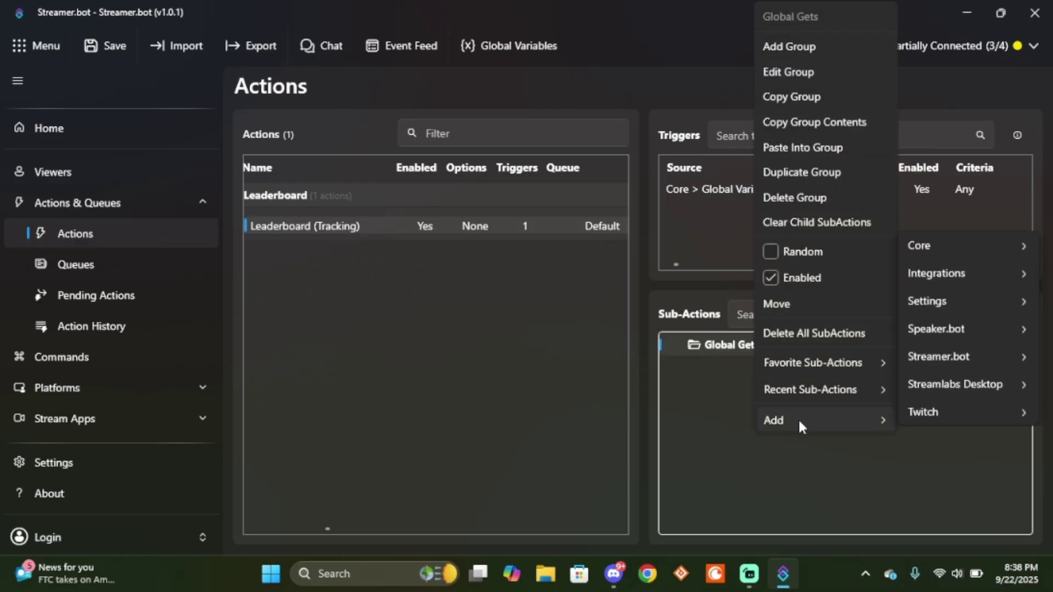
mouse_move(943, 248)
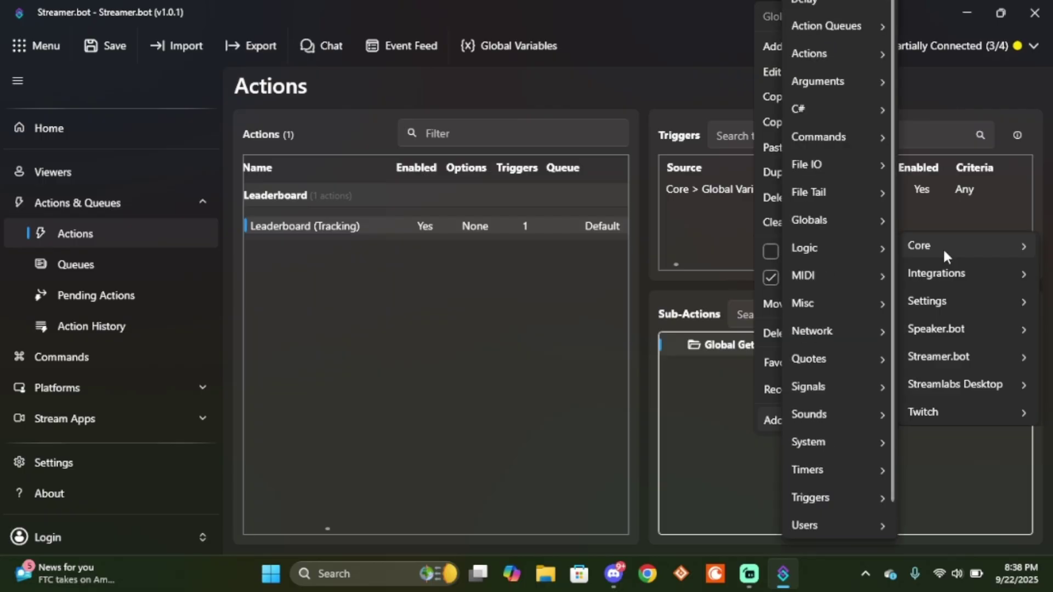
mouse_move(821, 236)
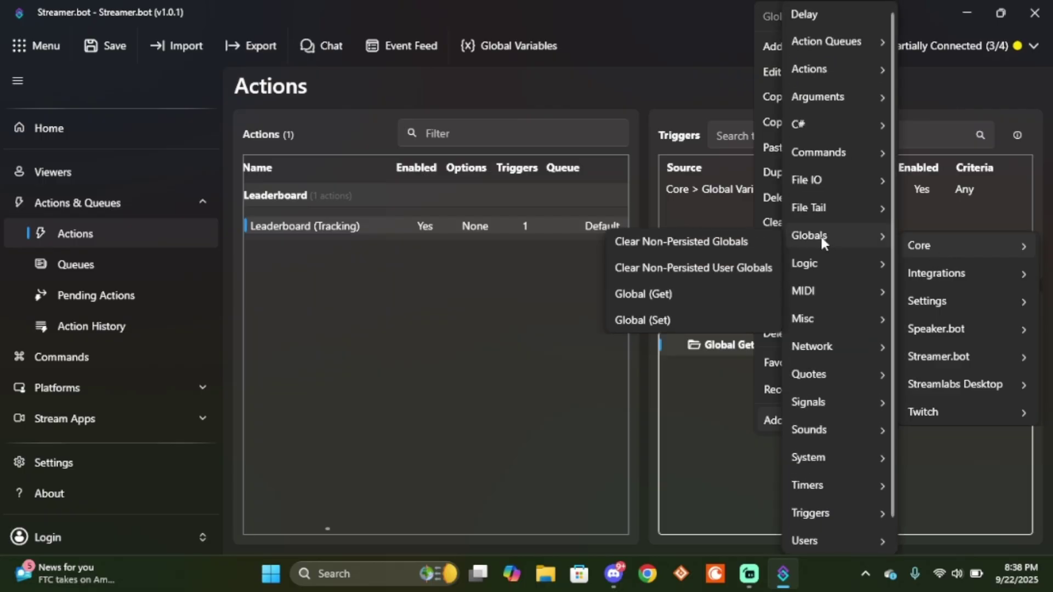
click(686, 292)
click(582, 231)
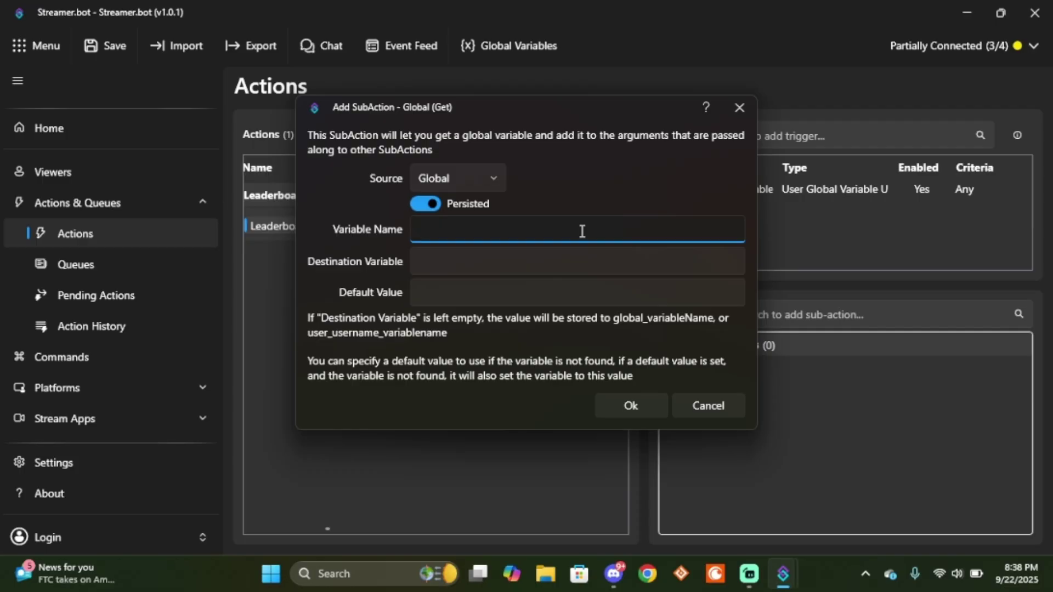
text(first)
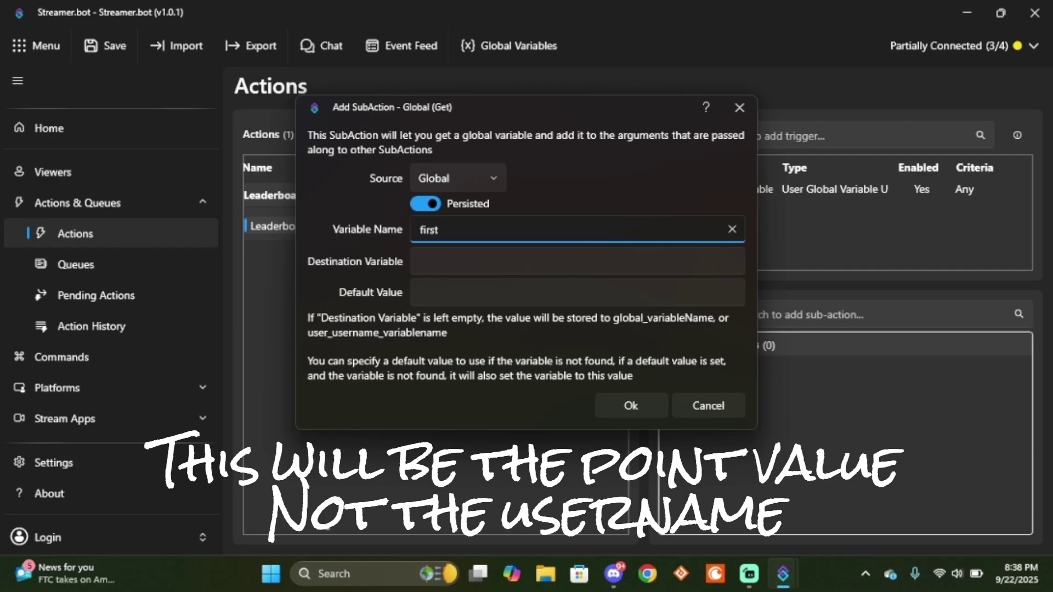
key(Tab)
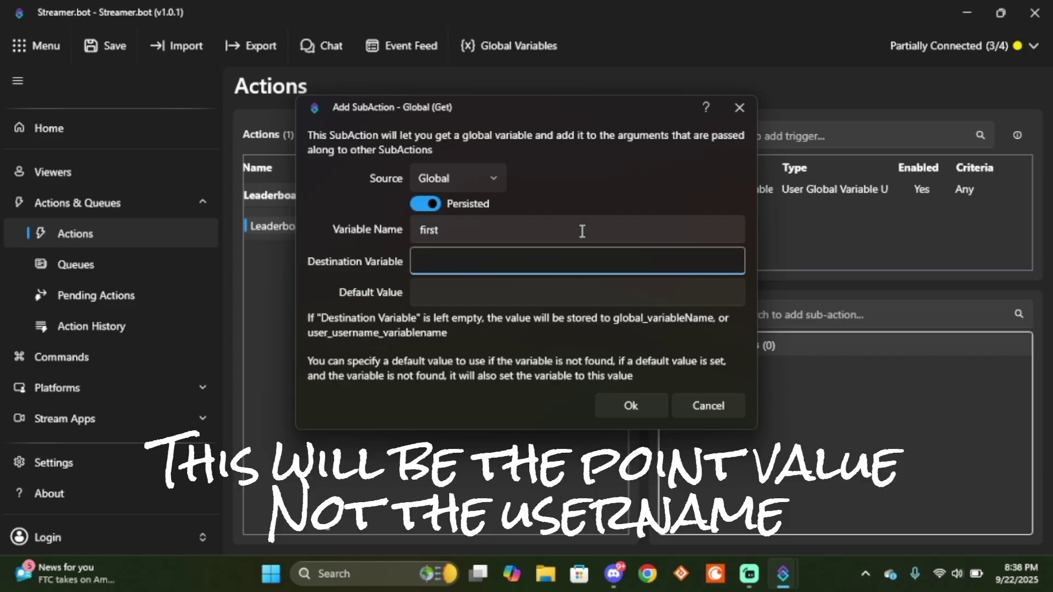
text(check1)
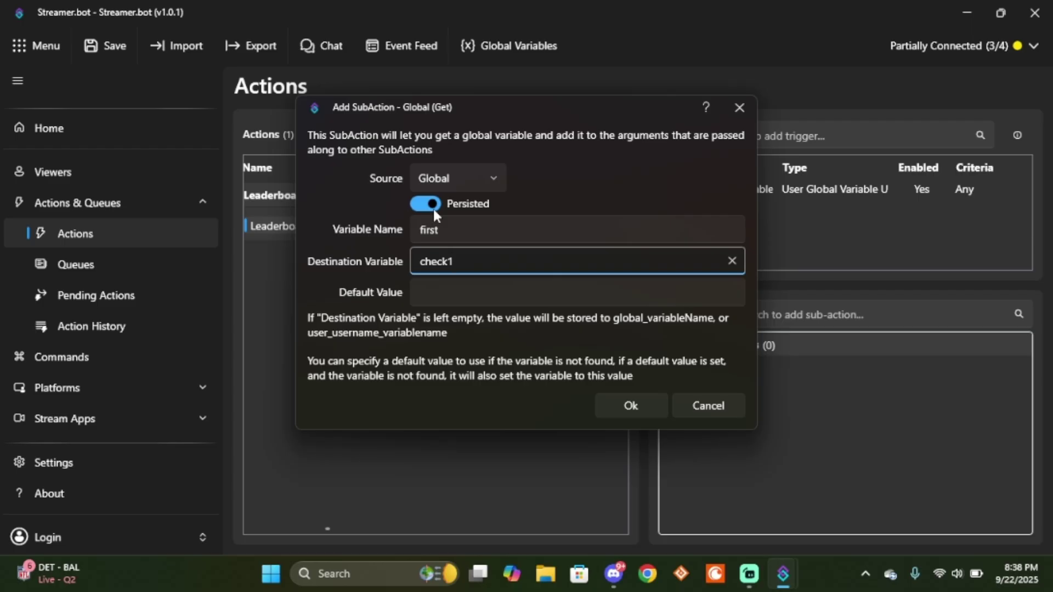
click(640, 403)
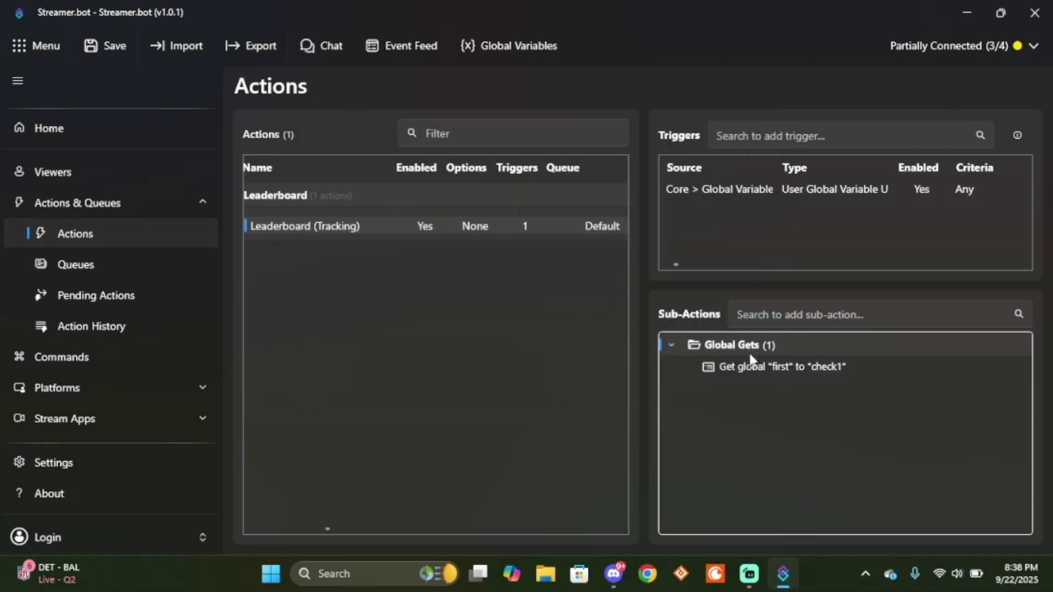
- Add a Global (Get) sub-action to the Global Gets group that reads the persisted variable "second" into the destination variable "check2"
click(720, 368)
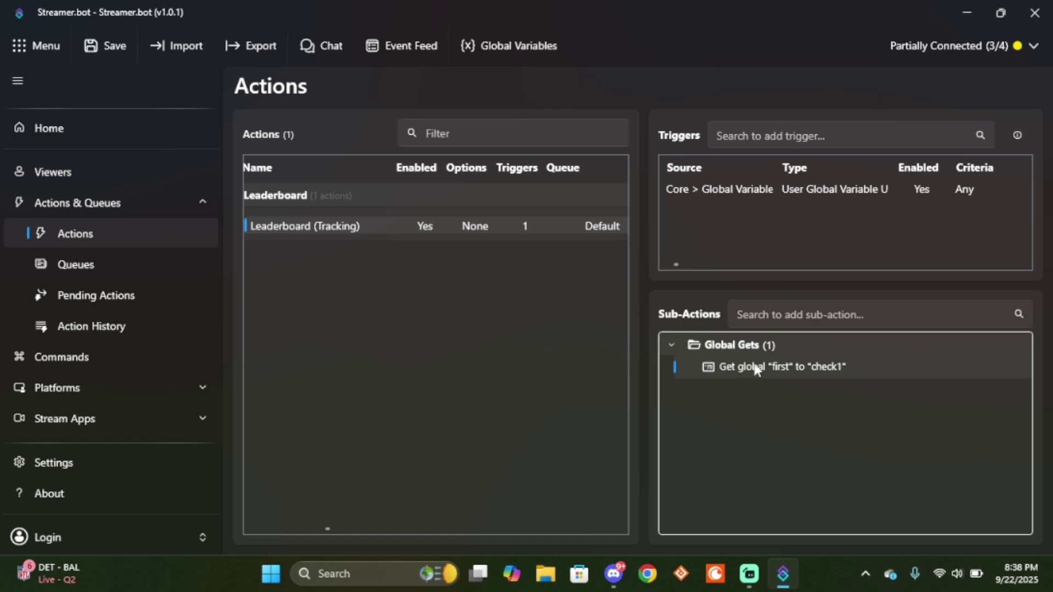
right_click(750, 347)
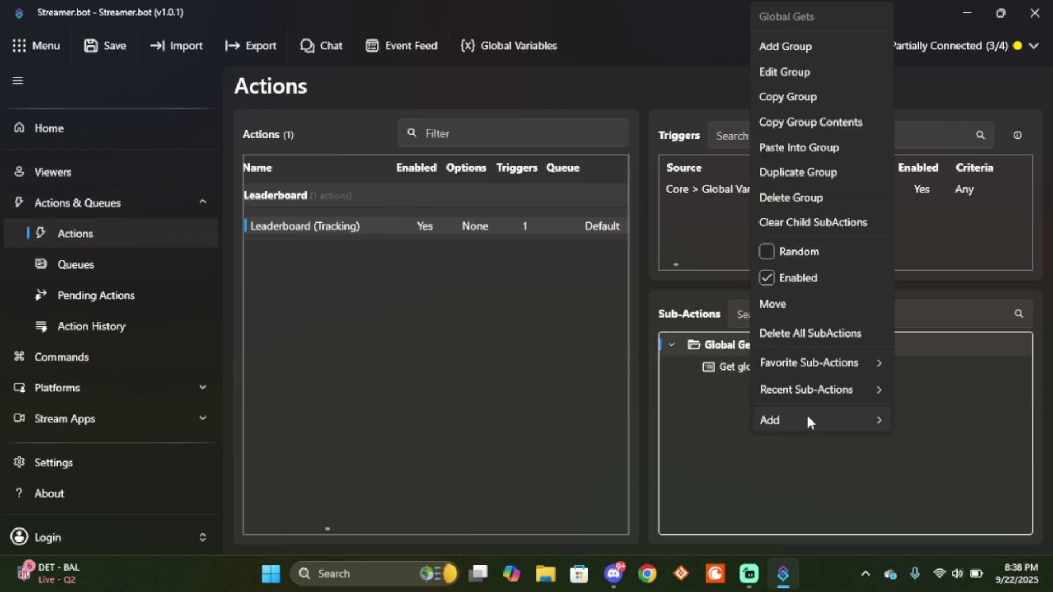
mouse_move(806, 418)
mouse_move(929, 245)
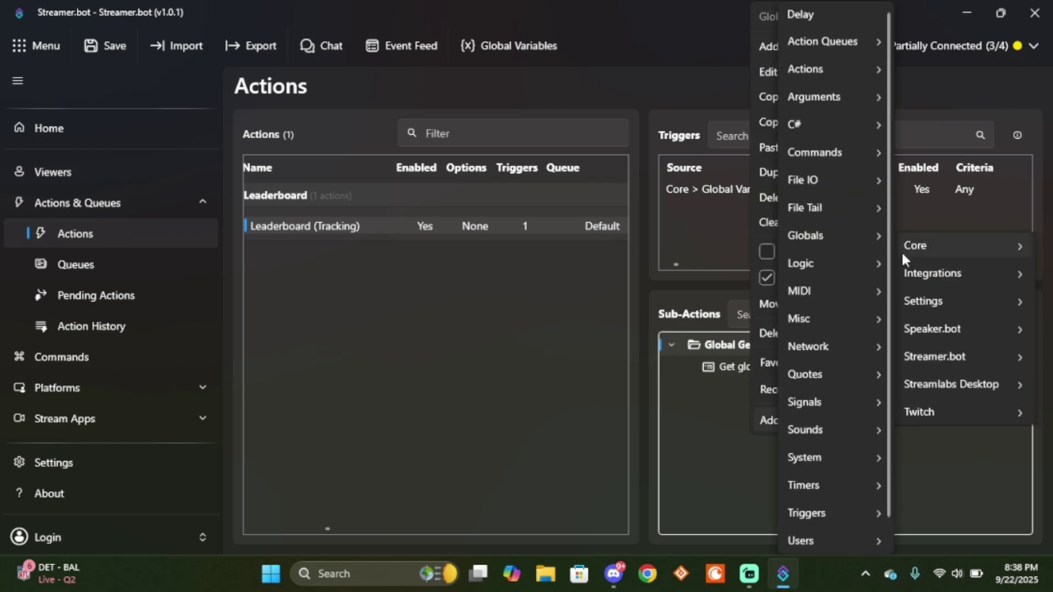
mouse_move(806, 241)
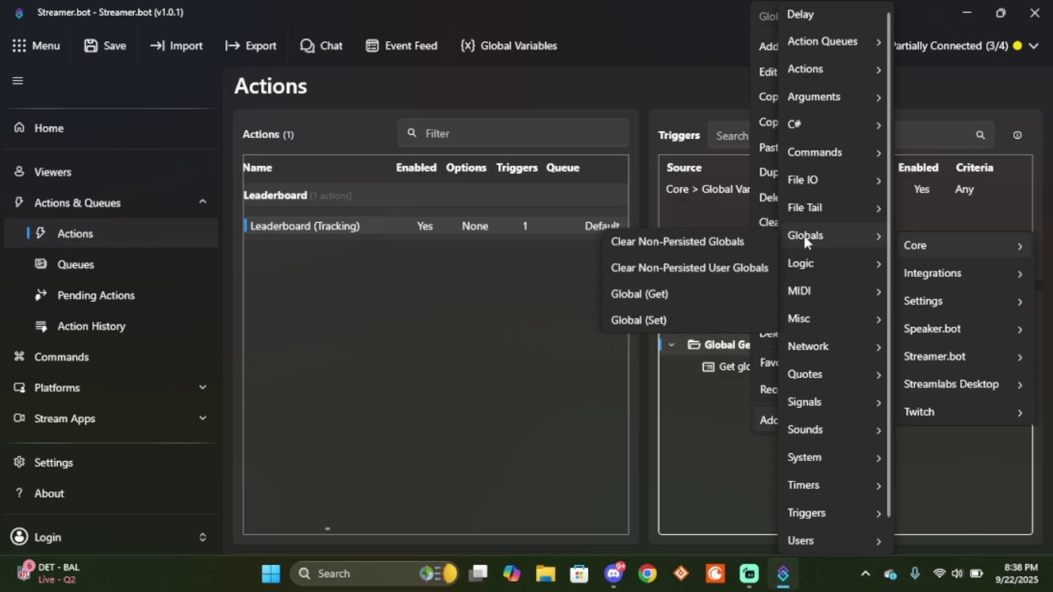
click(692, 289)
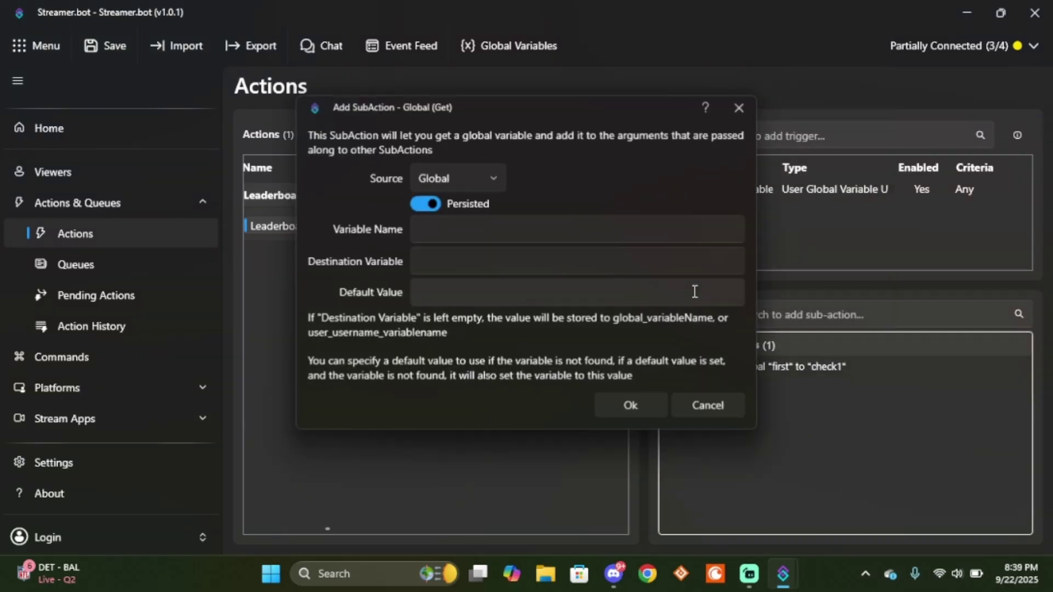
click(568, 230)
text(swe)
key(BackSpace)
key(BackSpace)
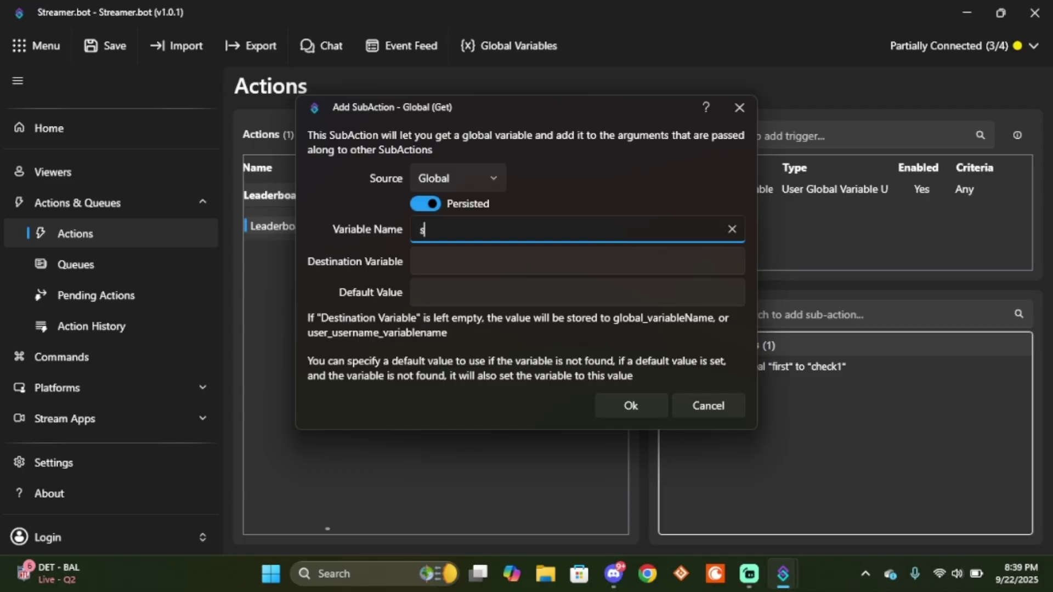
text(econd)
key(Tab)
text(check2)
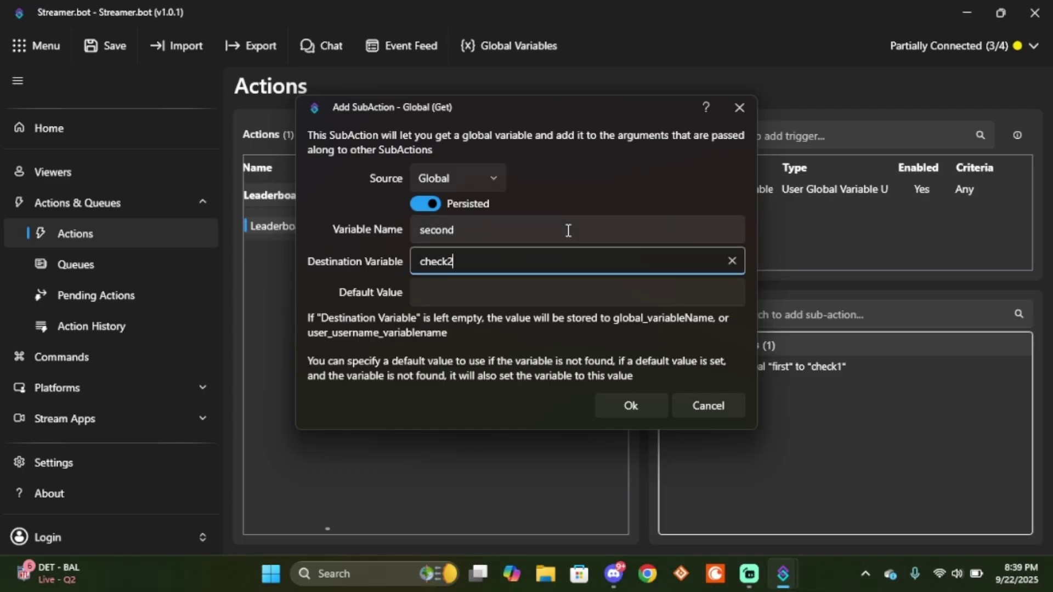
key(Return)
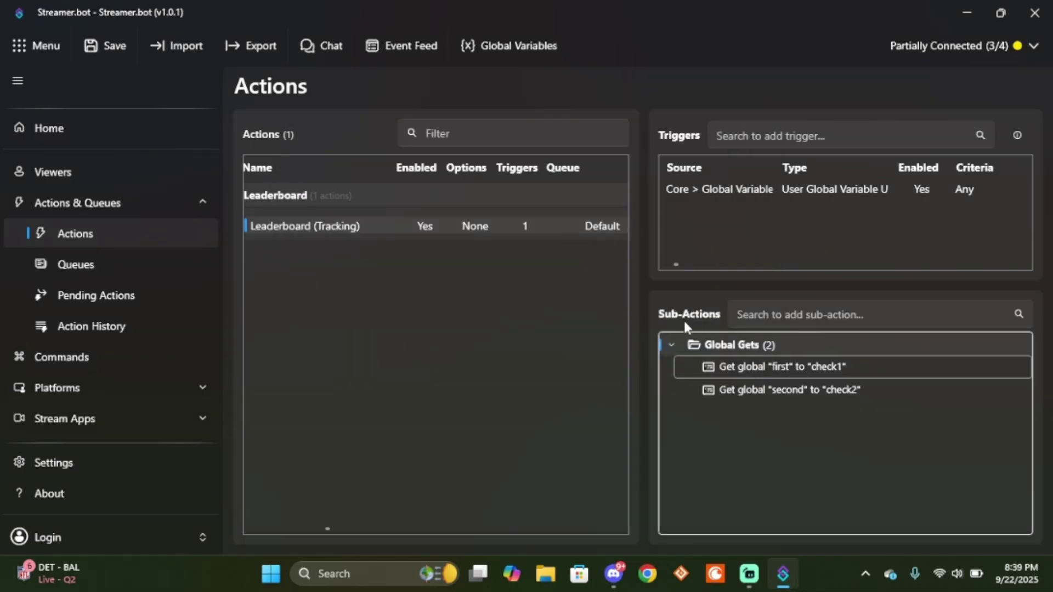
- Add a Global (Get) sub-action to the Global Gets group that reads the persisted variable "third" into the destination variable "check3"
click(732, 383)
right_click(731, 383)
mouse_move(766, 371)
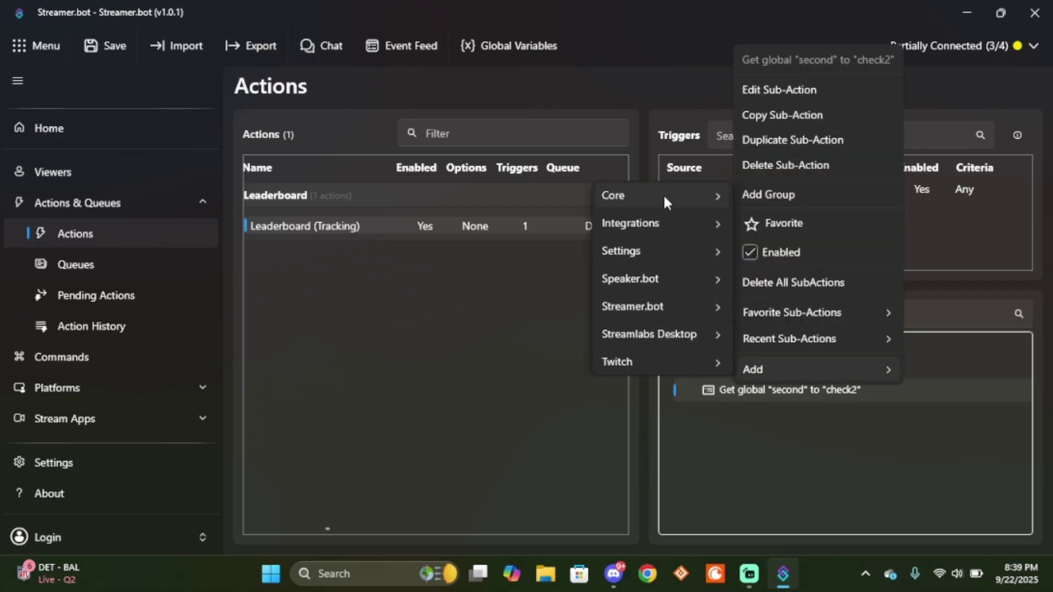
mouse_move(663, 193)
mouse_move(537, 236)
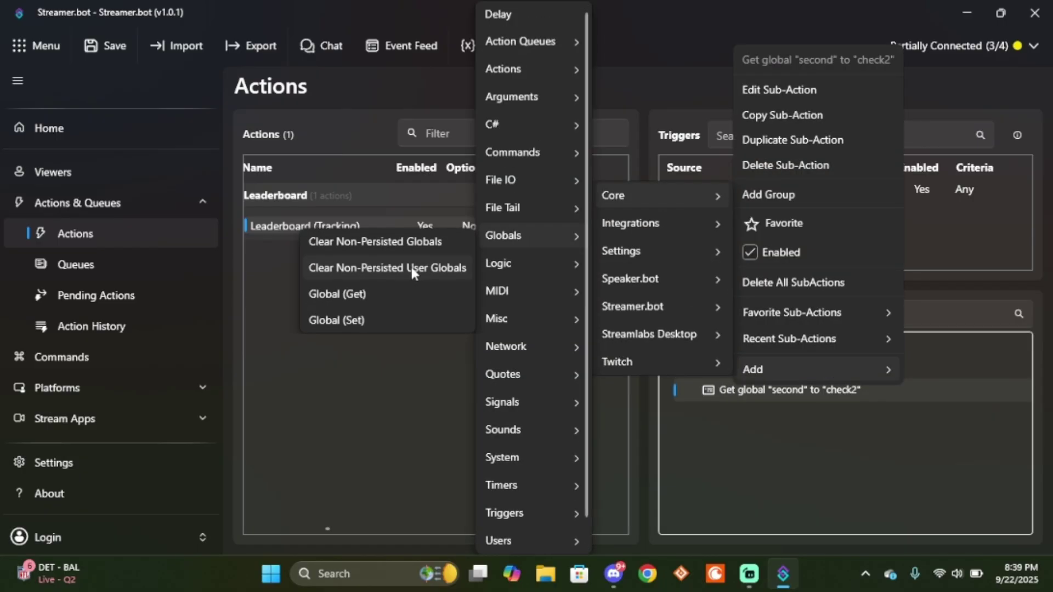
click(394, 294)
click(463, 237)
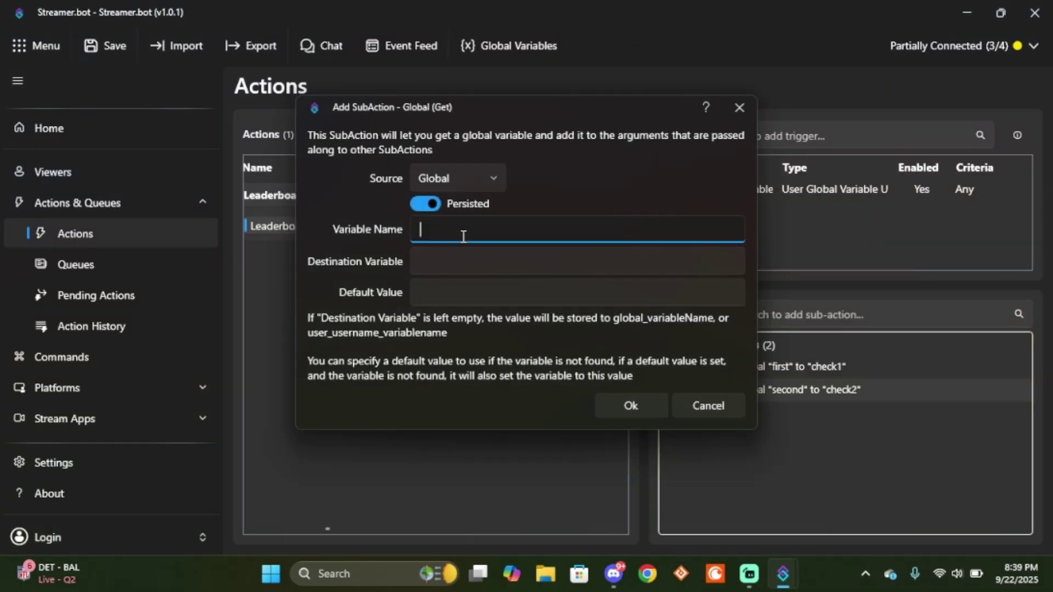
text(third)
key(Tab)
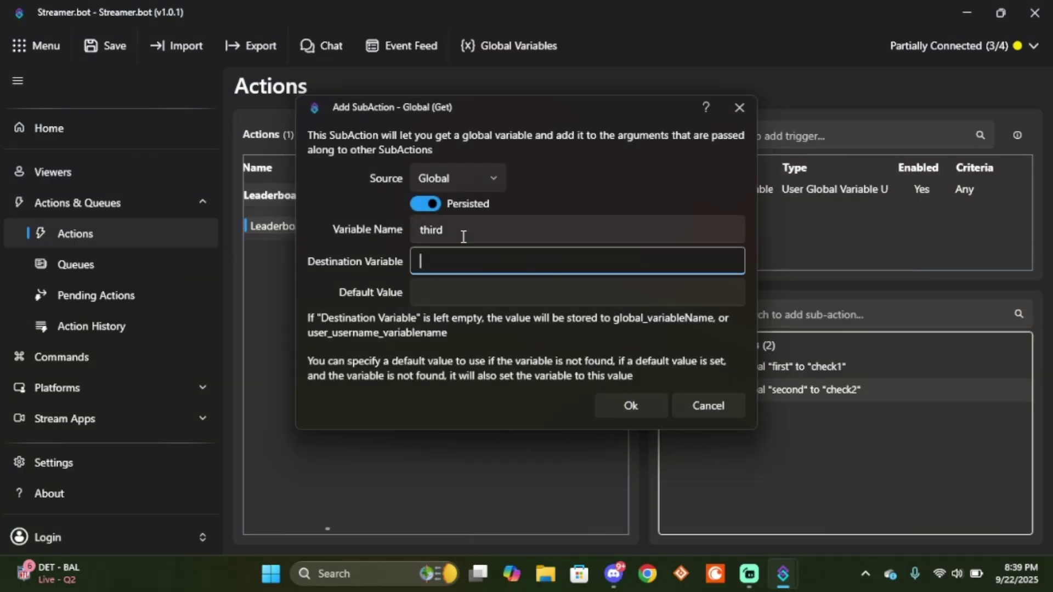
text(check3)
key(Return)
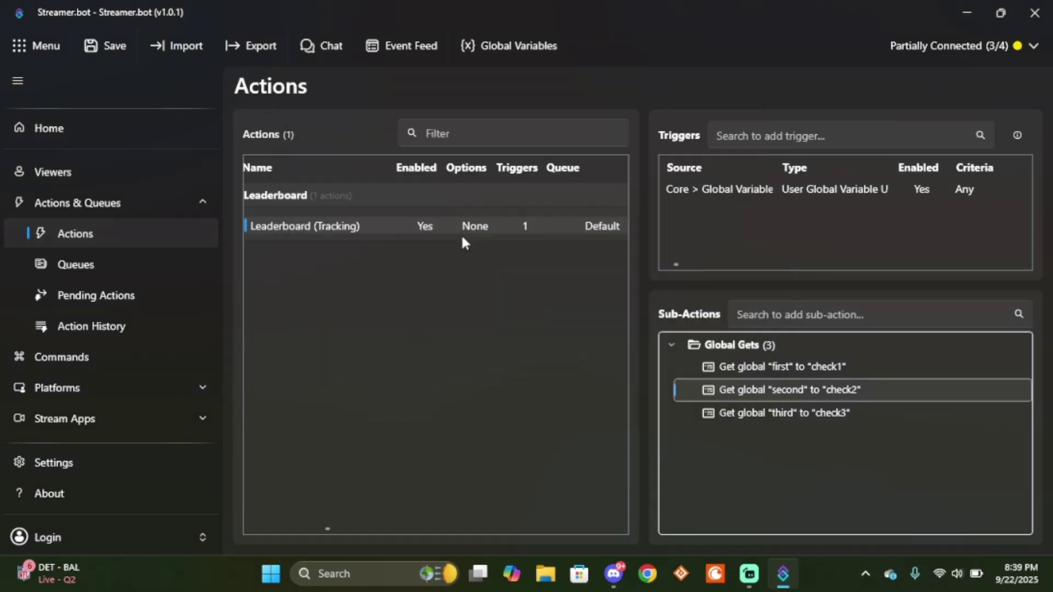
- Duplicate the Get "third" sub-action and change the copy to read the variable "firstUser" into the destination variable "user1"
click(734, 417)
key(ctrl+v)
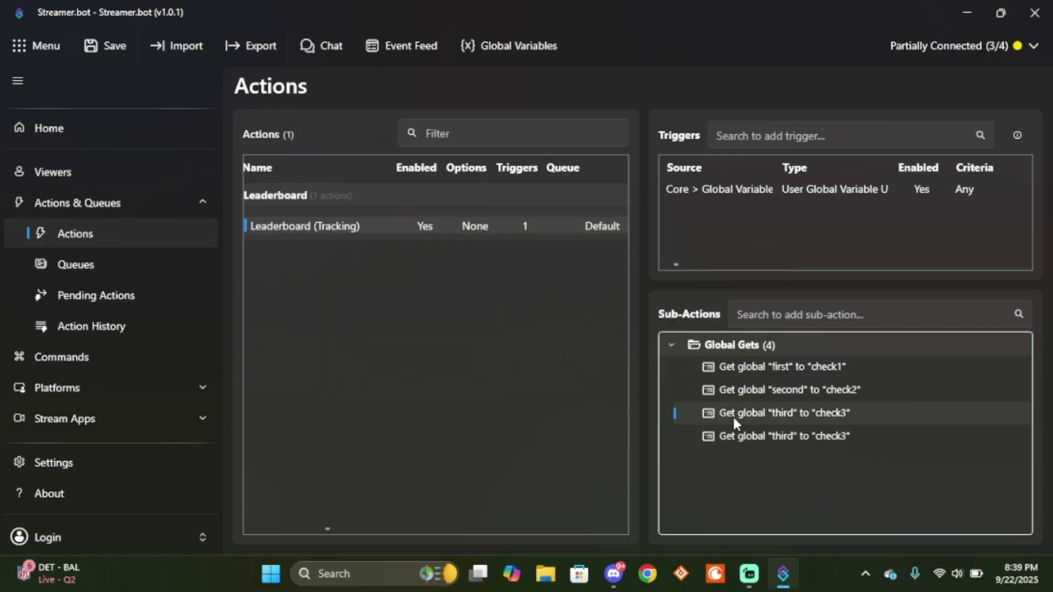
double_click(754, 437)
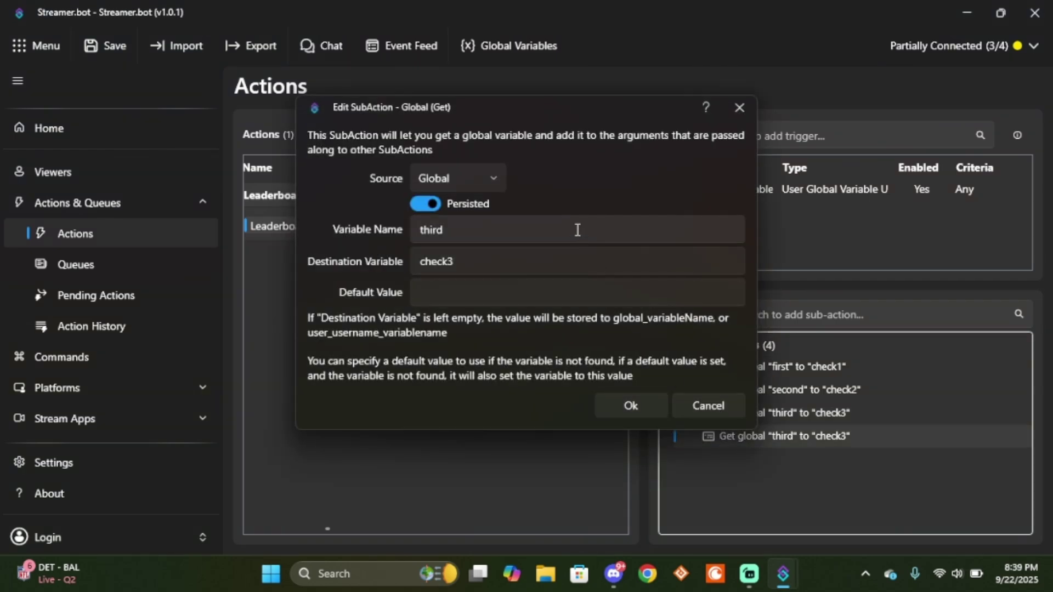
double_click(578, 229)
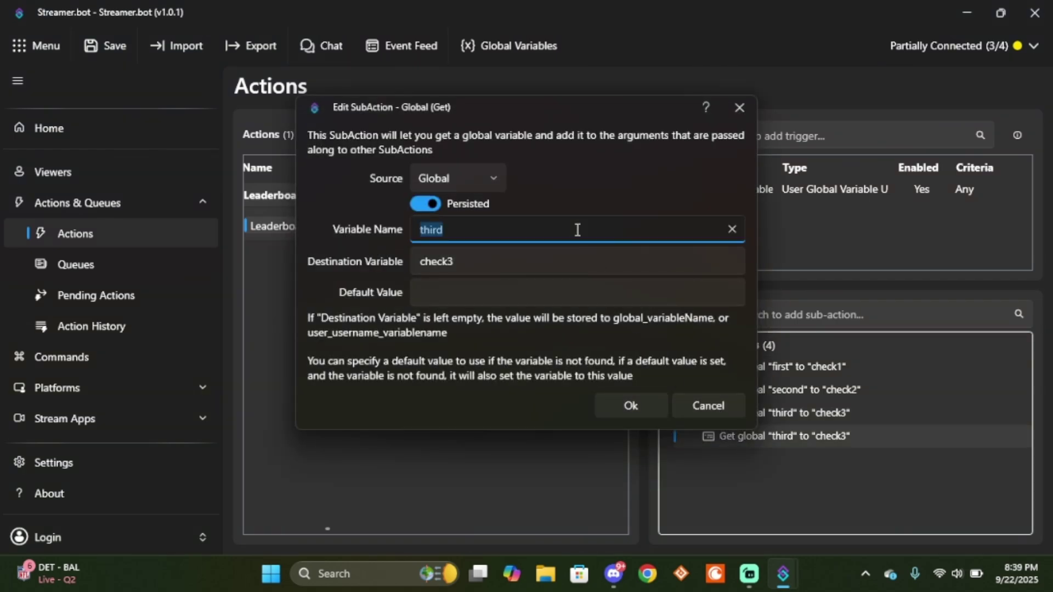
text(firstUser)
key(Tab)
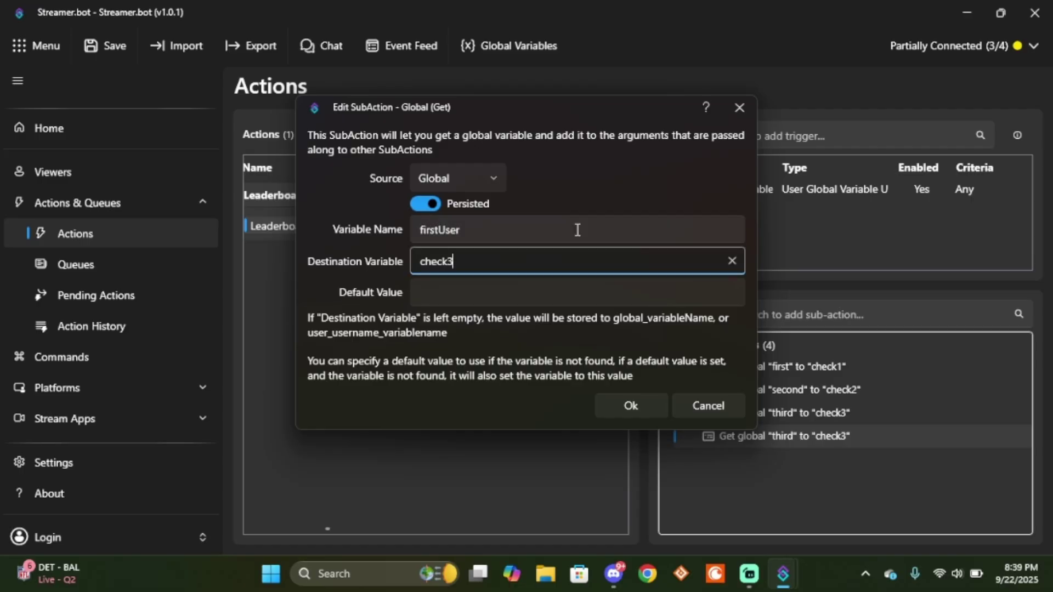
key(BackSpace)
key(BackSpace)
key(BackSpace)
key(BackSpace)
key(BackSpace)
key(BackSpace)
text(user1)
key(Return)
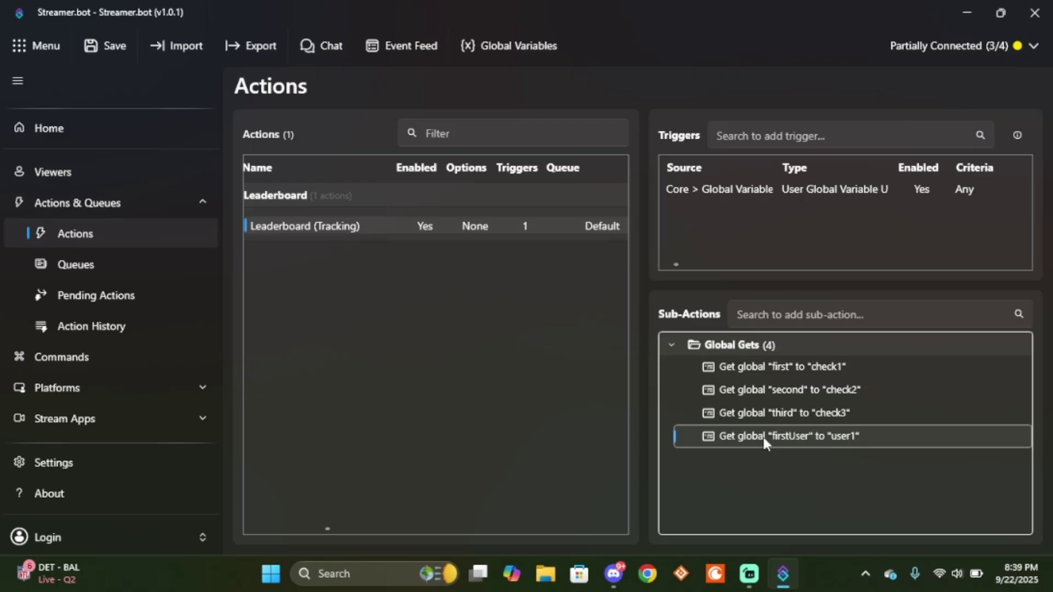
- Paste another copy of the Get "third" sub-action and change it to read the variable "second" into the destination variable "user2"
key(ctrl+v)
double_click(775, 460)
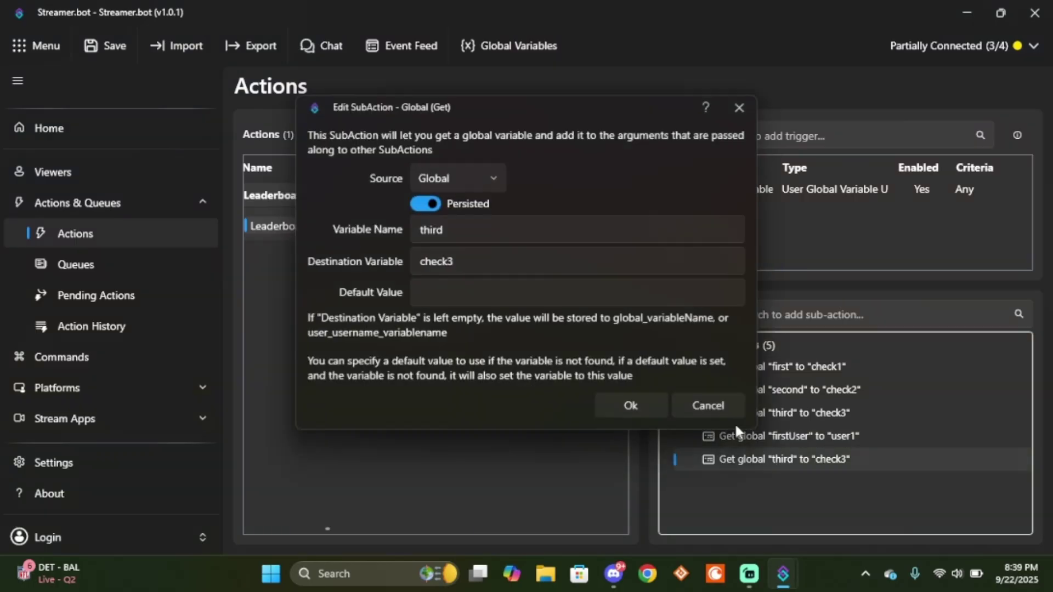
click(534, 228)
double_click(533, 227)
text(second)
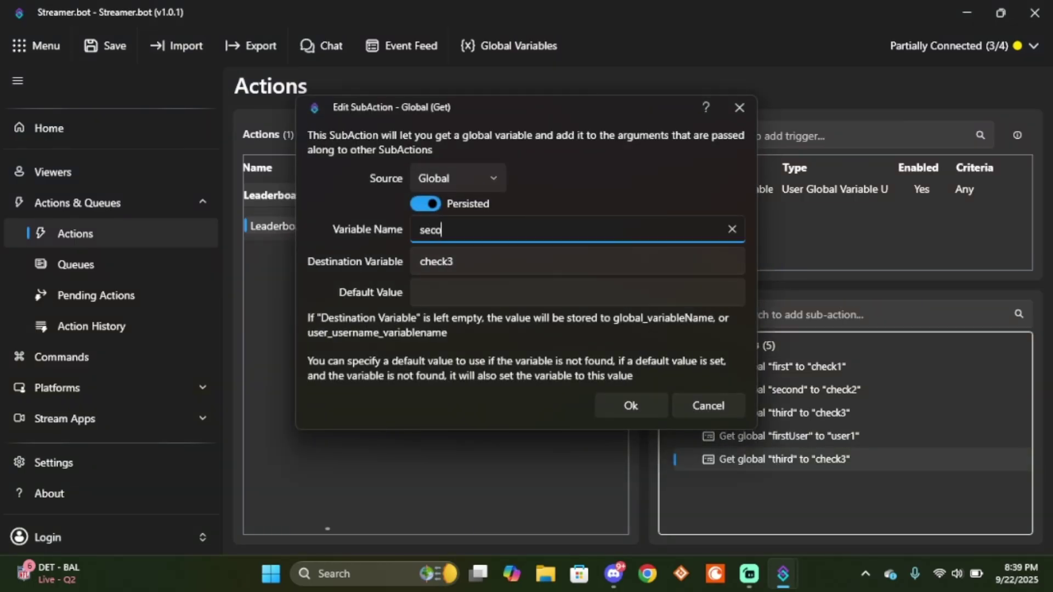
key(Tab)
key(BackSpace)
key(BackSpace)
key(BackSpace)
key(BackSpace)
key(BackSpace)
key(BackSpace)
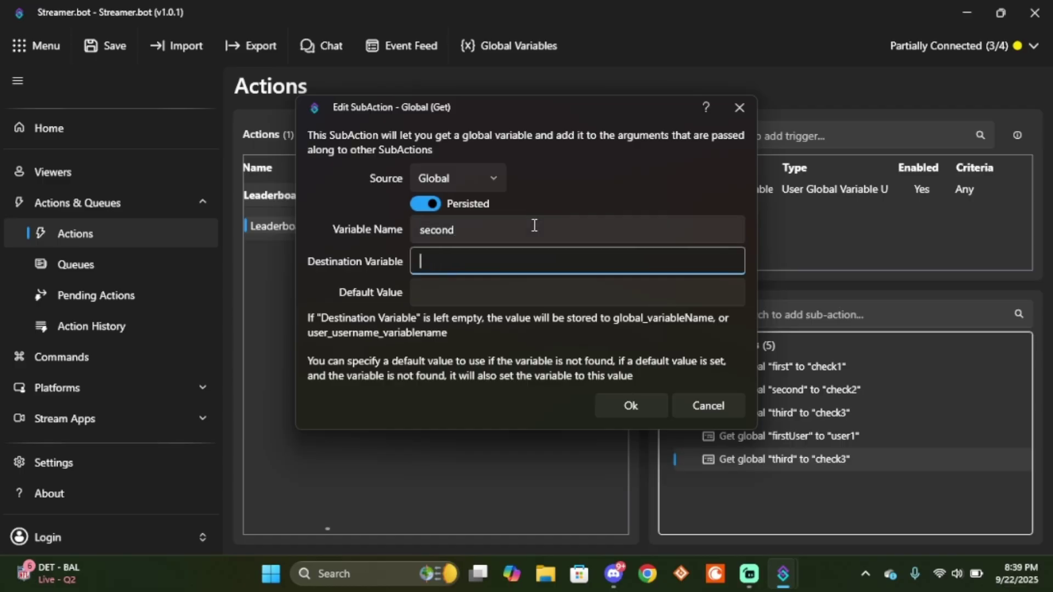
text(user2)
key(Return)
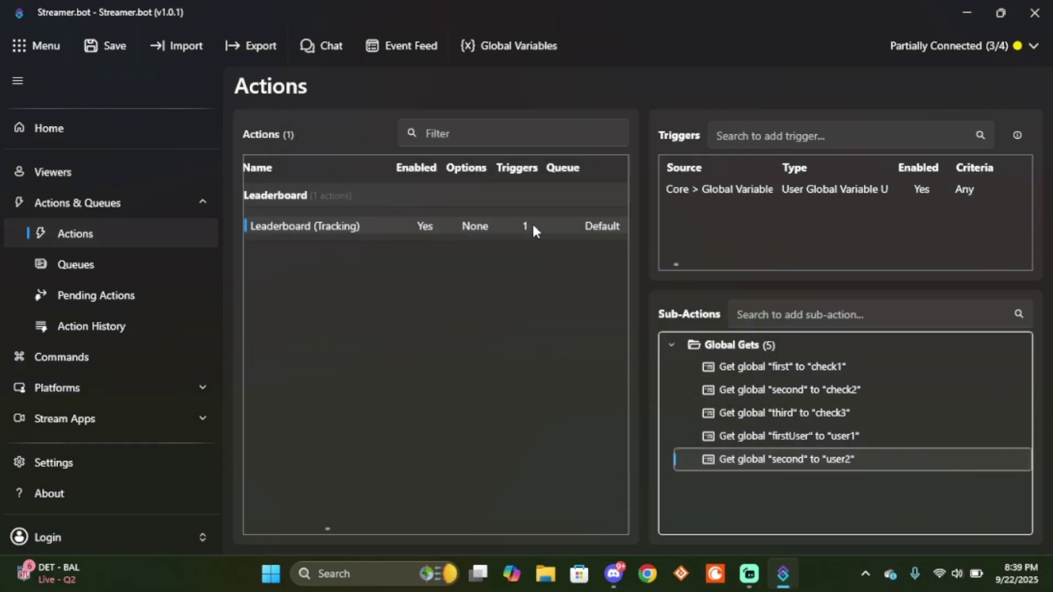
- Paste one more copy of the Get "third" sub-action and change it to read "thirdUser" into the destination variable "user3"
key(ctrl+v)
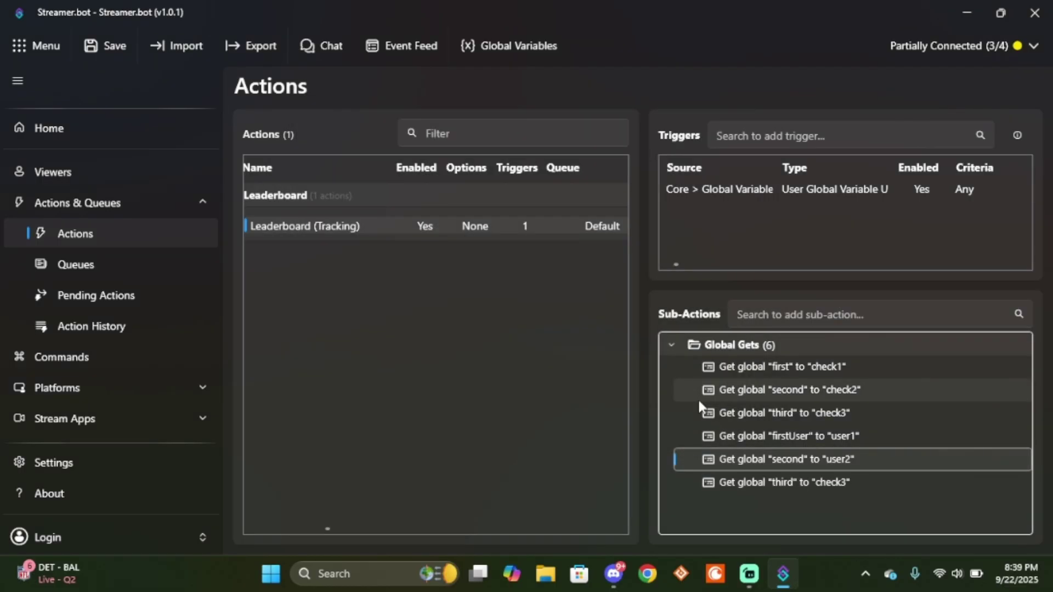
double_click(777, 481)
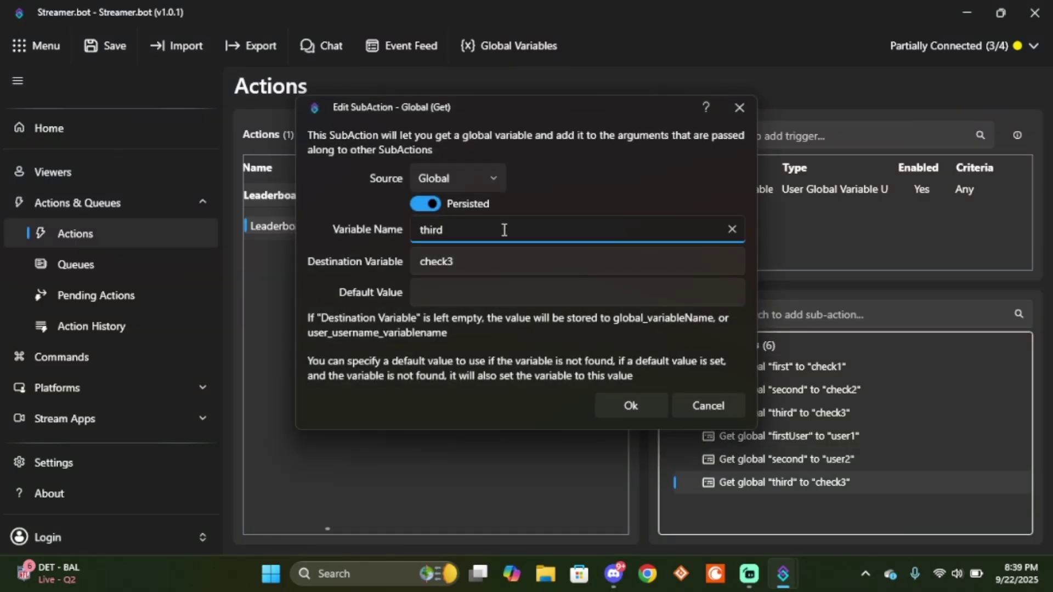
text(User)
click(479, 261)
double_click(478, 261)
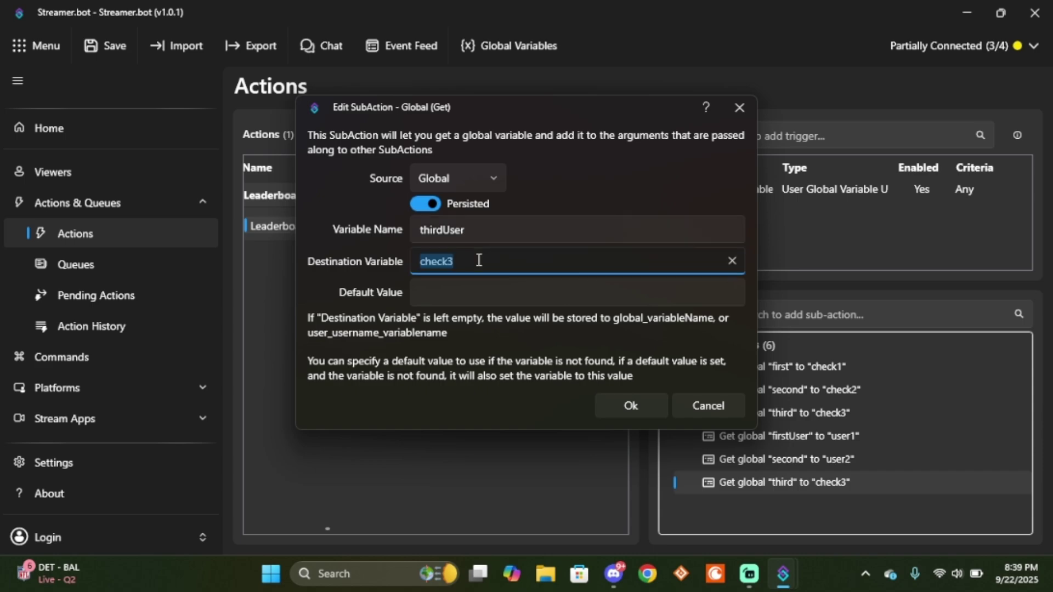
text(user3)
key(Return)
- Correct the variable name in the Global (Get) sub-action that fills "user2" to "secondUser"
double_click(801, 459)
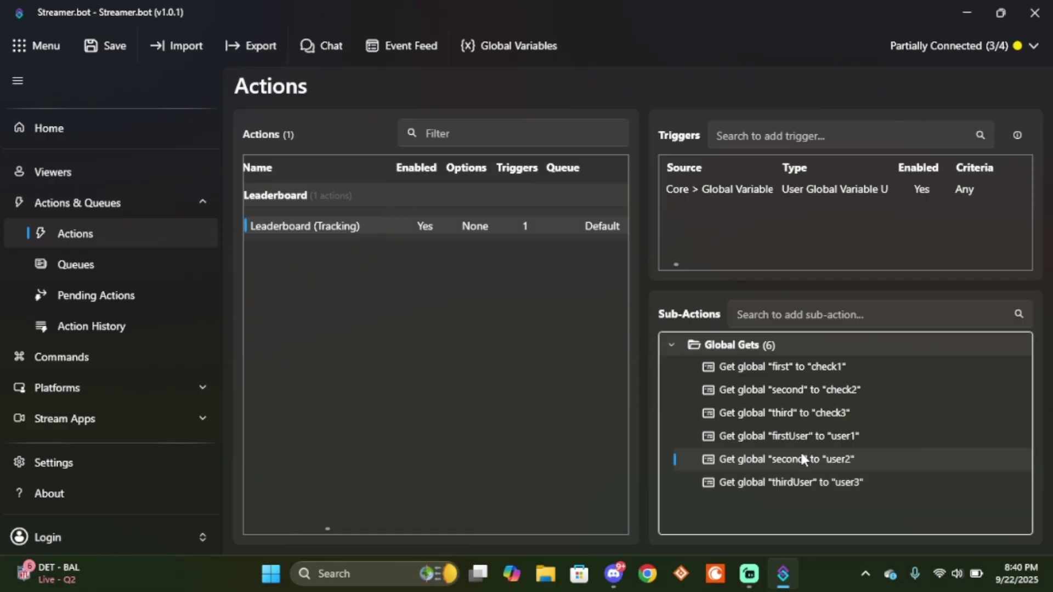
click(539, 235)
text(U)
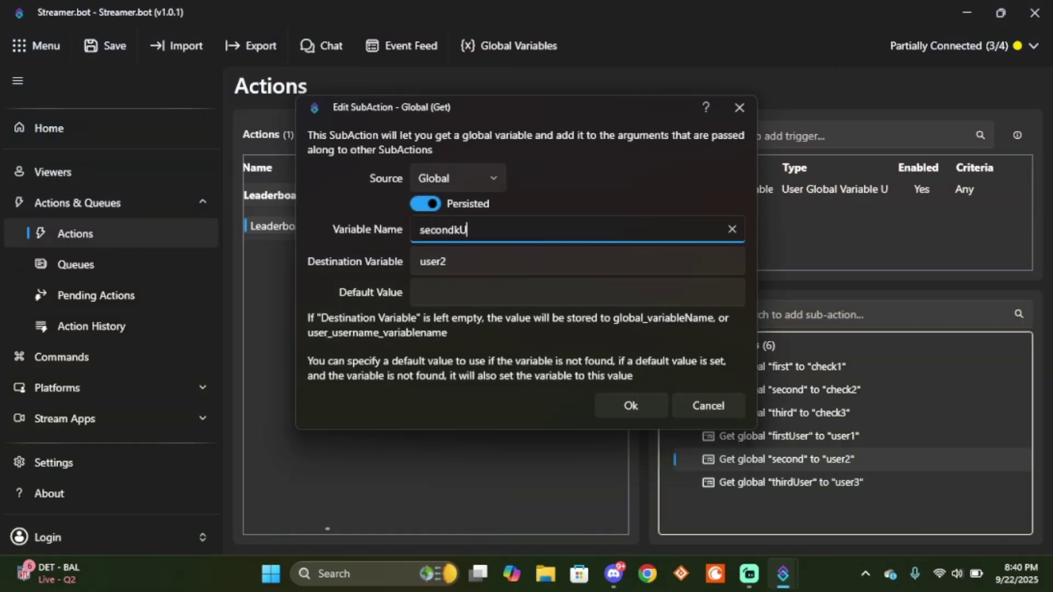
text(ser)
key(Return)
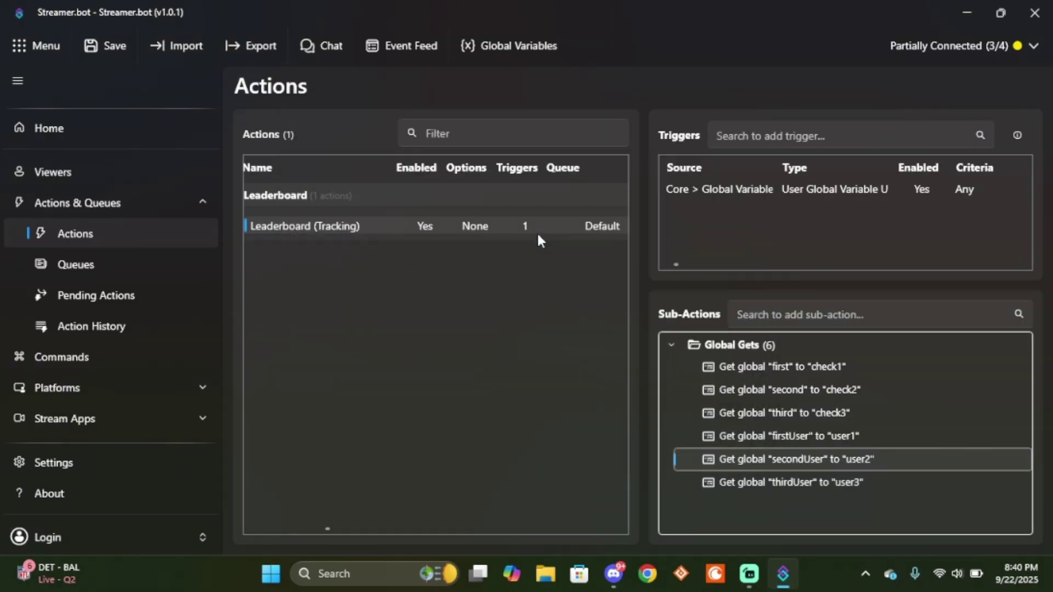
click(865, 516)
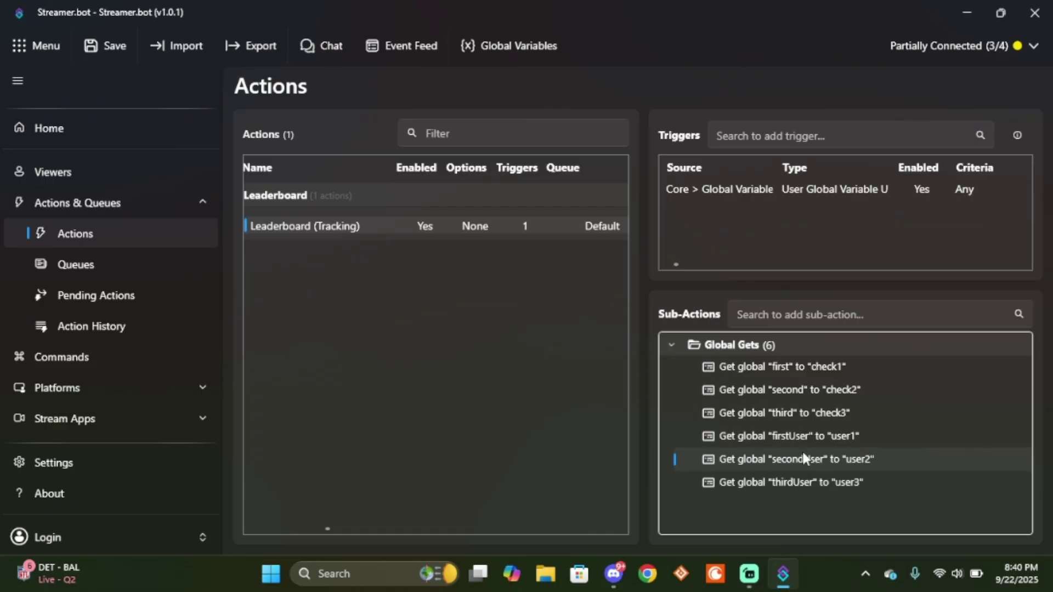
- Collapse the Global Gets group and start a Logic If/Else sub-action outside it with the input %global.UserName%
click(671, 346)
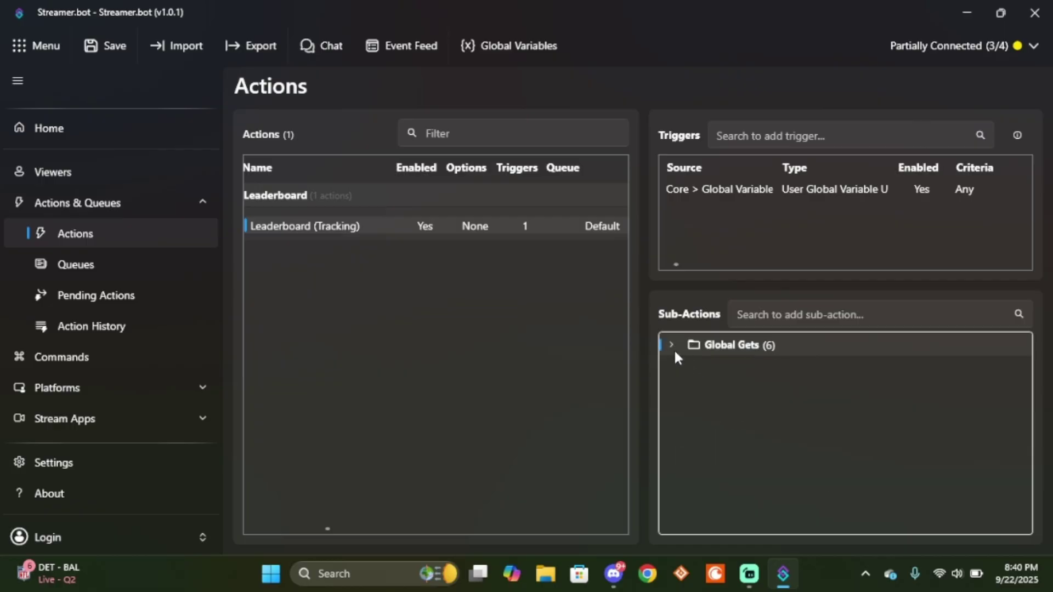
right_click(710, 378)
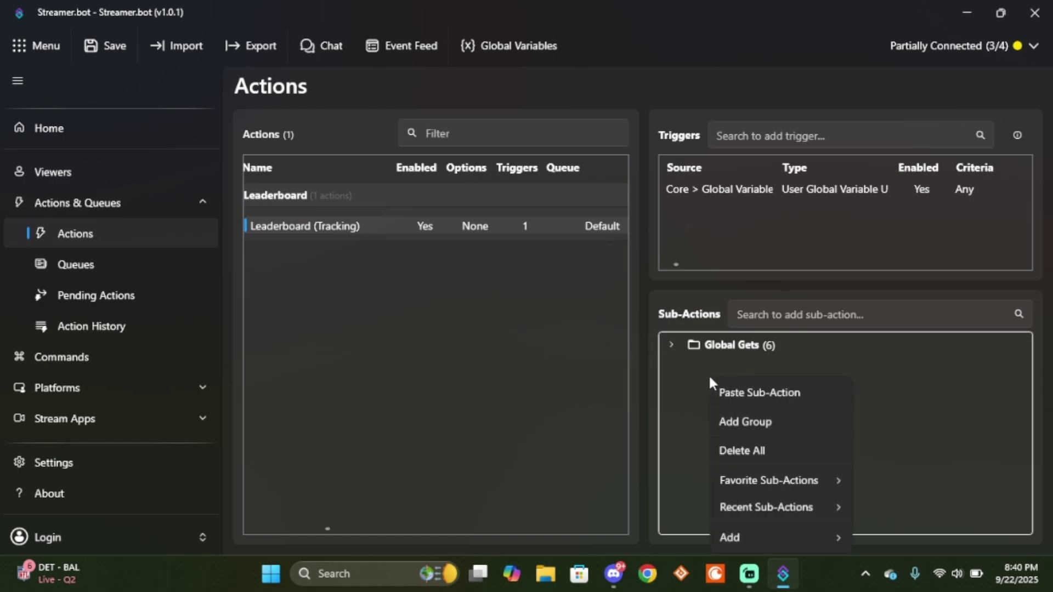
mouse_move(778, 535)
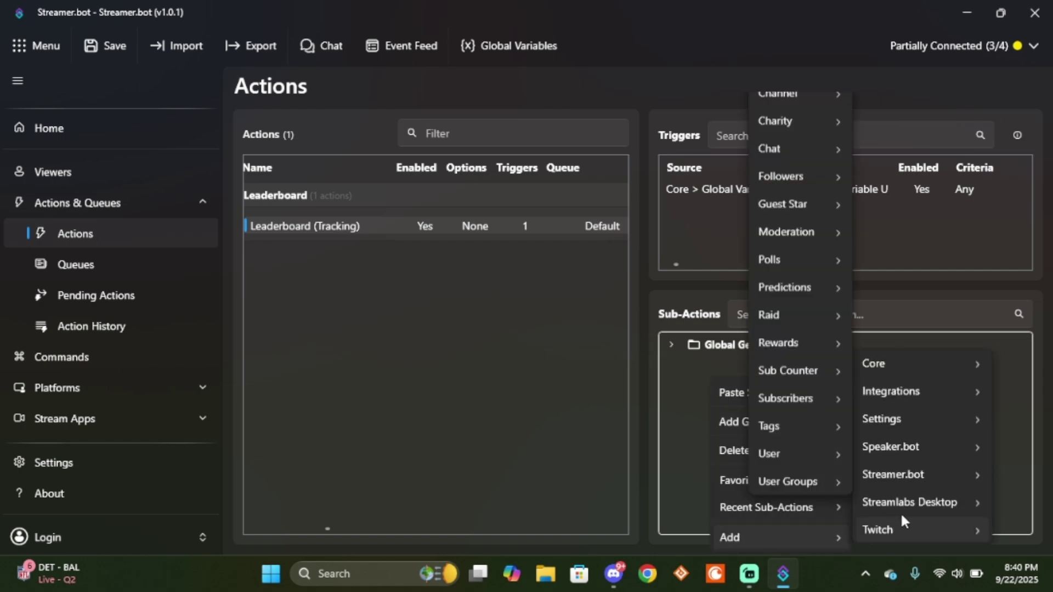
mouse_move(898, 363)
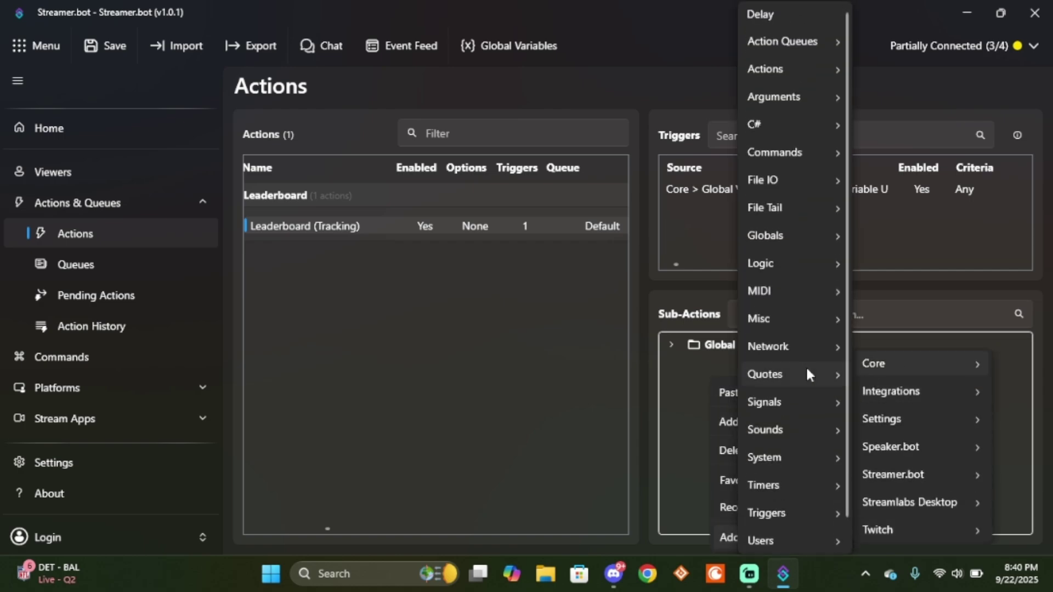
mouse_move(768, 262)
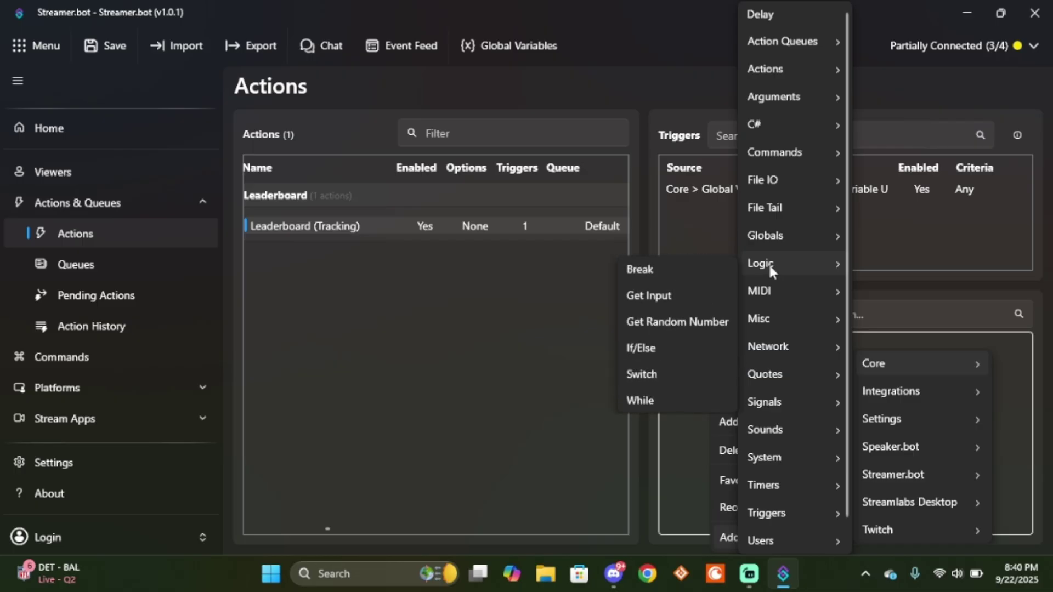
click(680, 349)
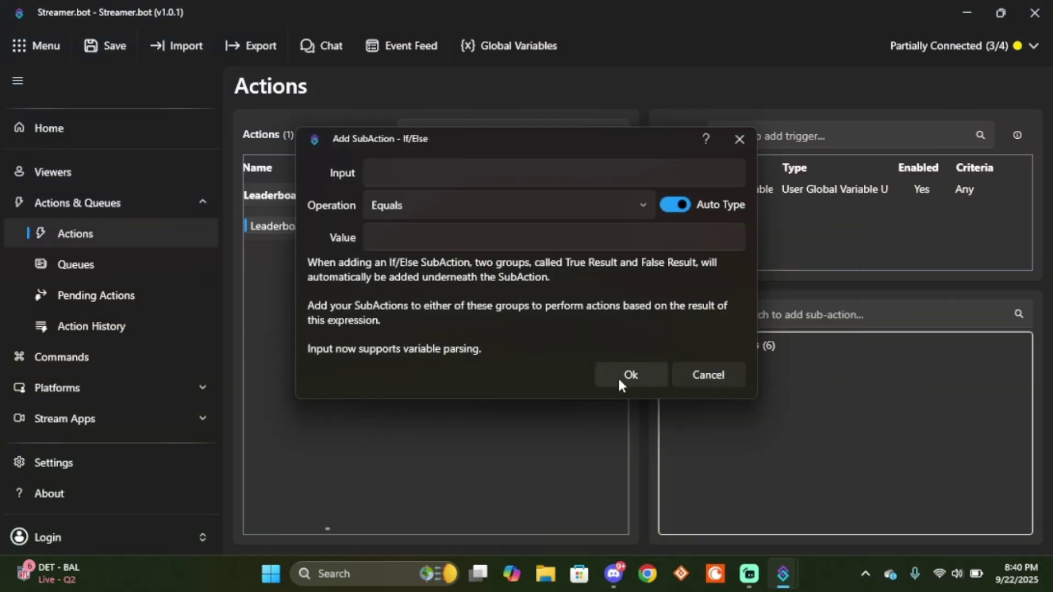
click(618, 377)
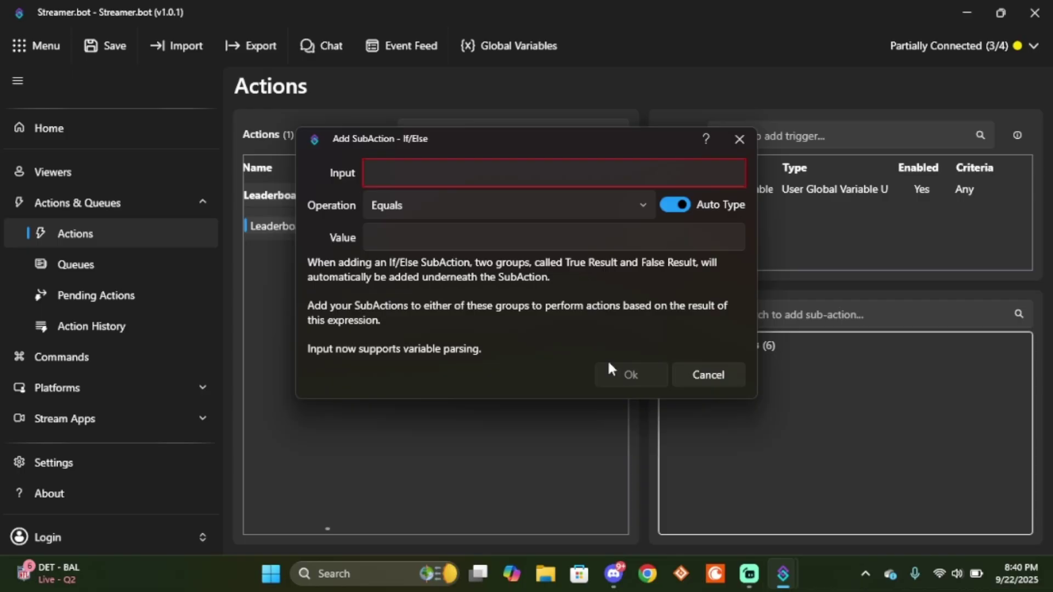
click(511, 184)
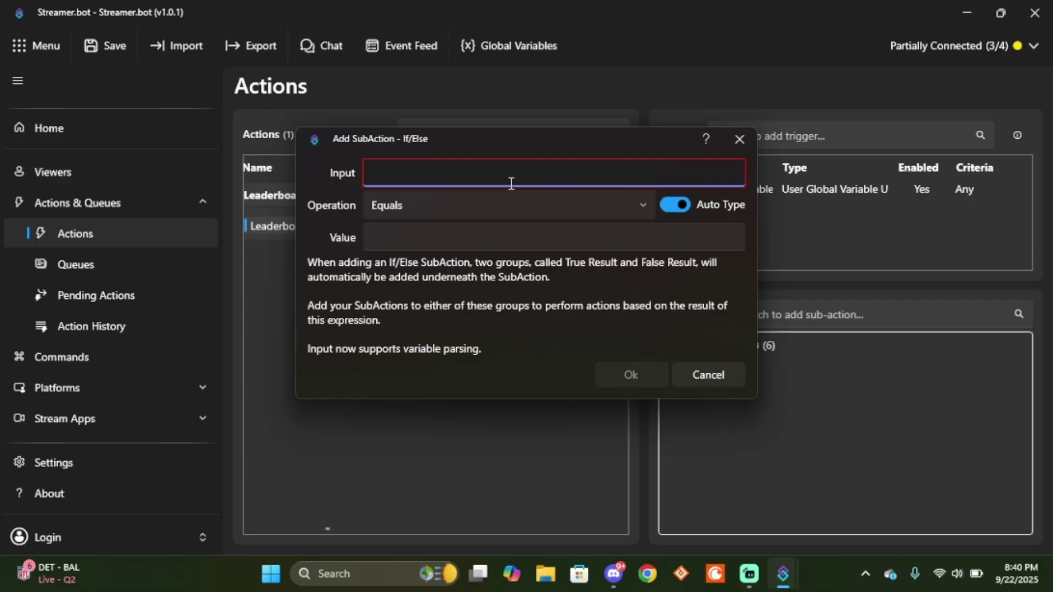
text(gl)
key(BackSpace)
key(BackSpace)
text(%g)
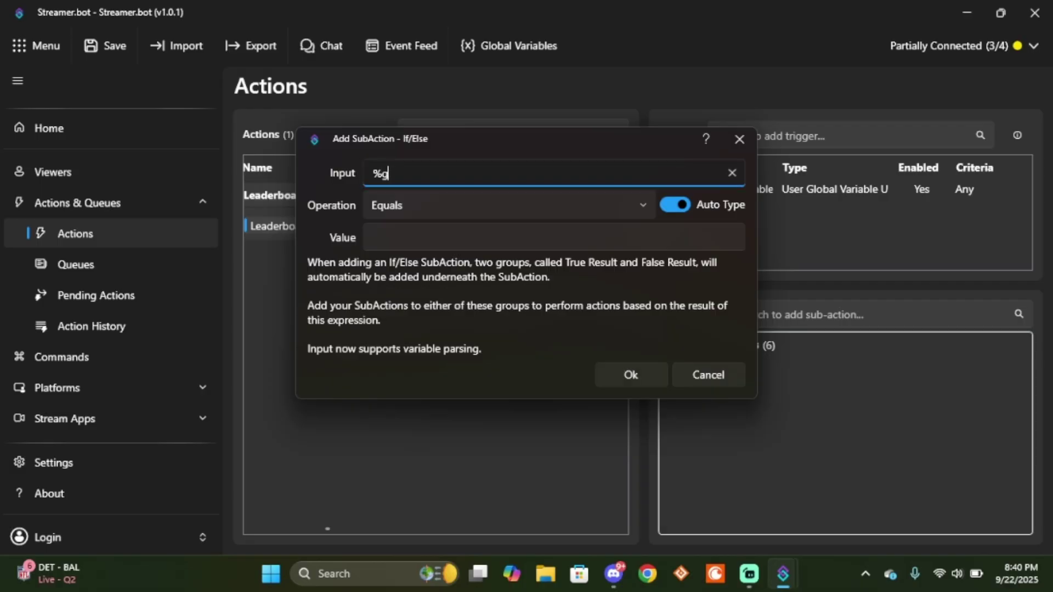
text(lobal.UserName%)
- Set the If/Else operation to Equals (Ignore Case) with the value %user1%, and add the sub-action
click(565, 204)
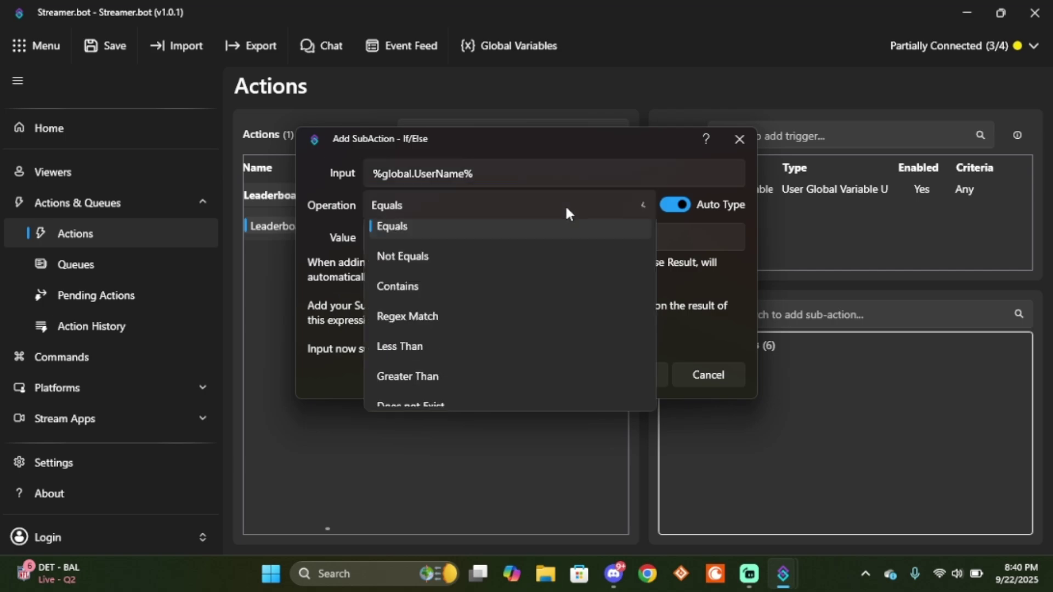
scroll(540, 263, down, 3)
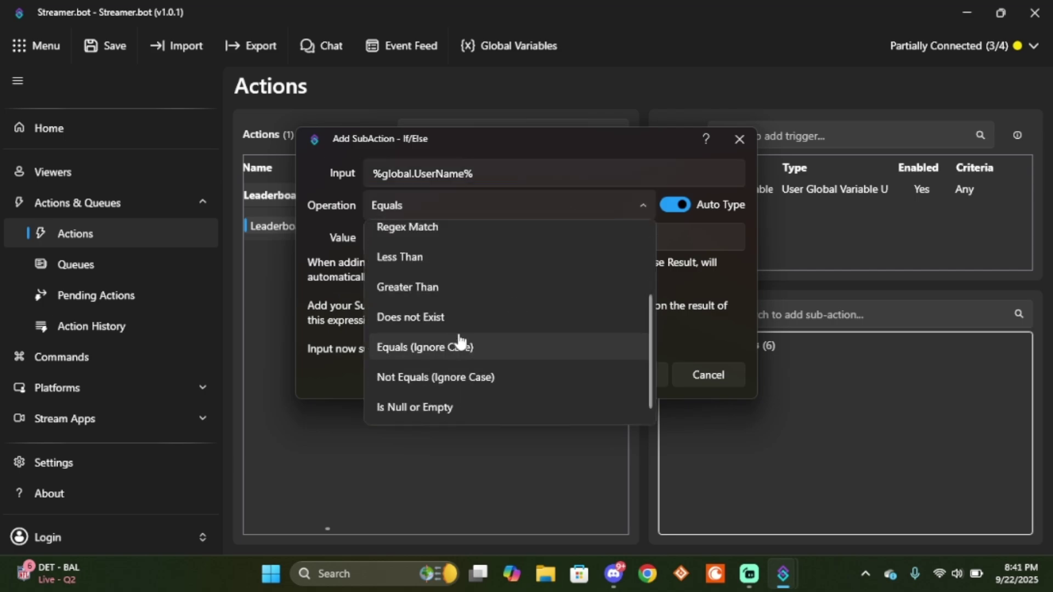
click(456, 347)
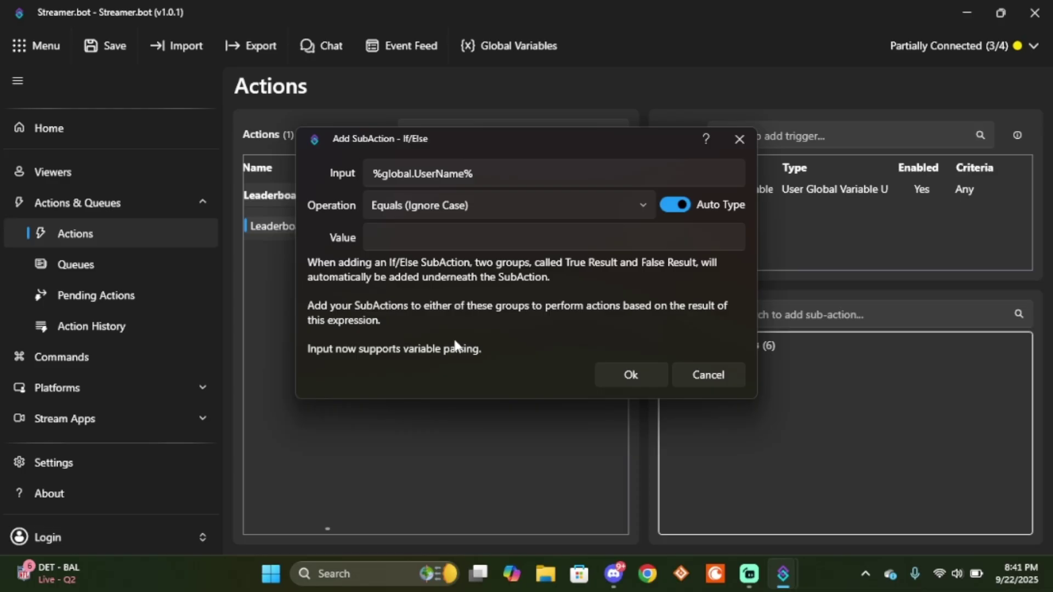
click(440, 236)
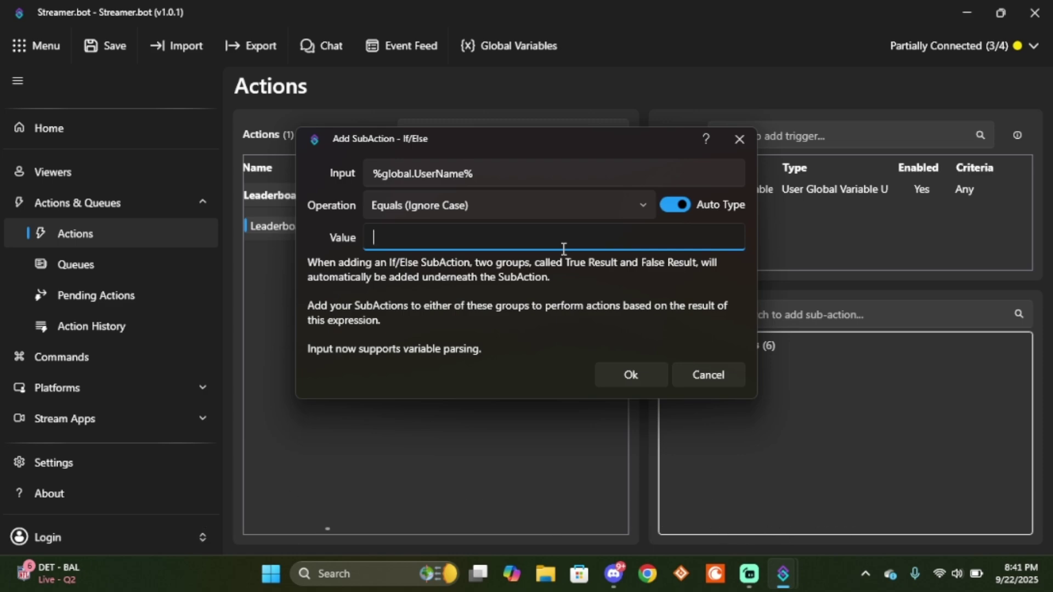
text(%user1%)
key(Return)
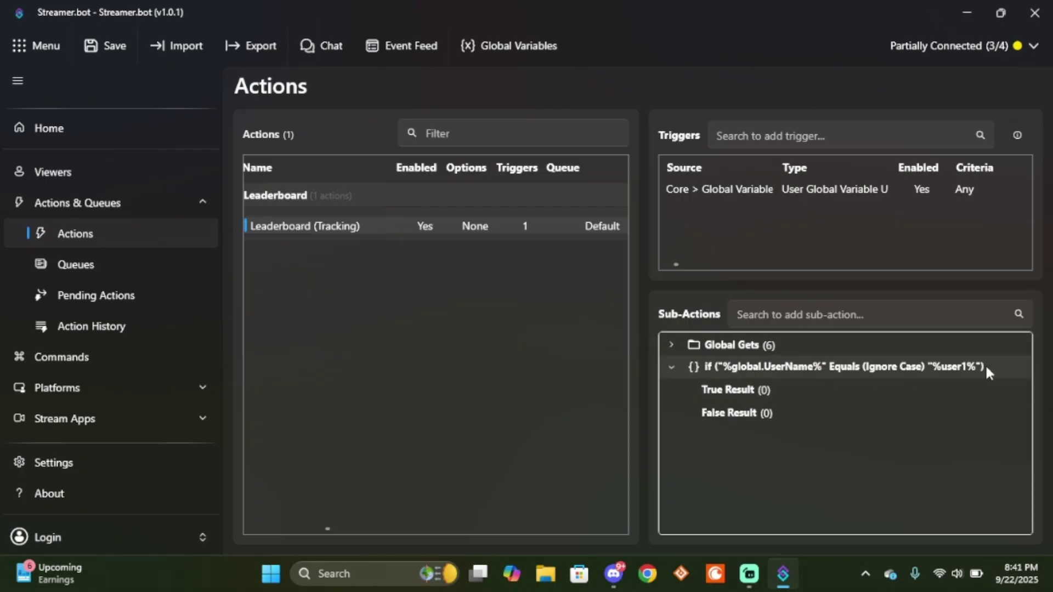
- Start a Core Globals Global (Set) sub-action in the True Result of the %user1% If/Else with the variable name "first"
right_click(769, 390)
mouse_move(801, 373)
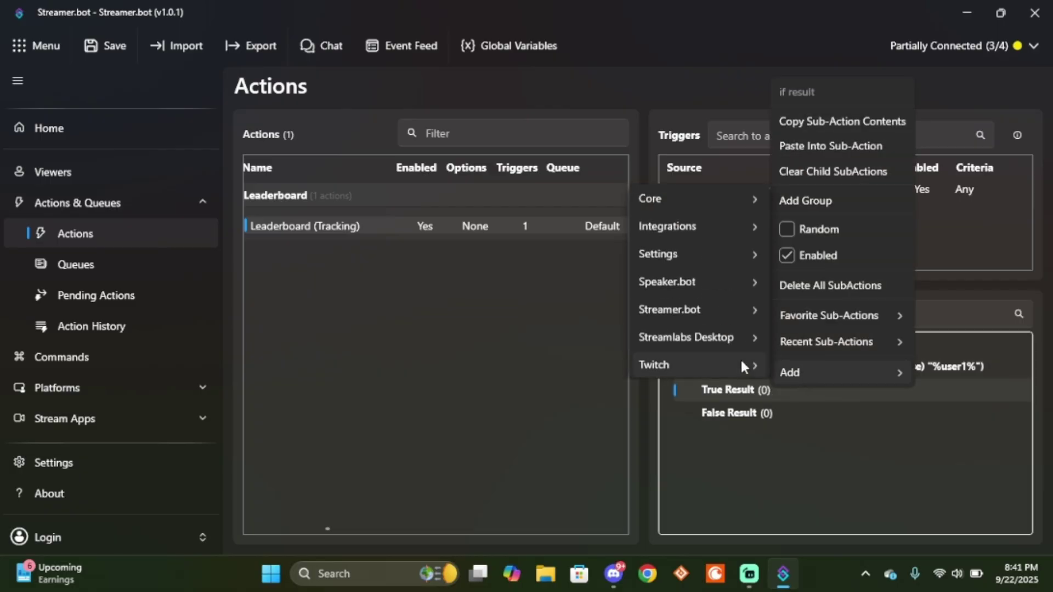
mouse_move(699, 200)
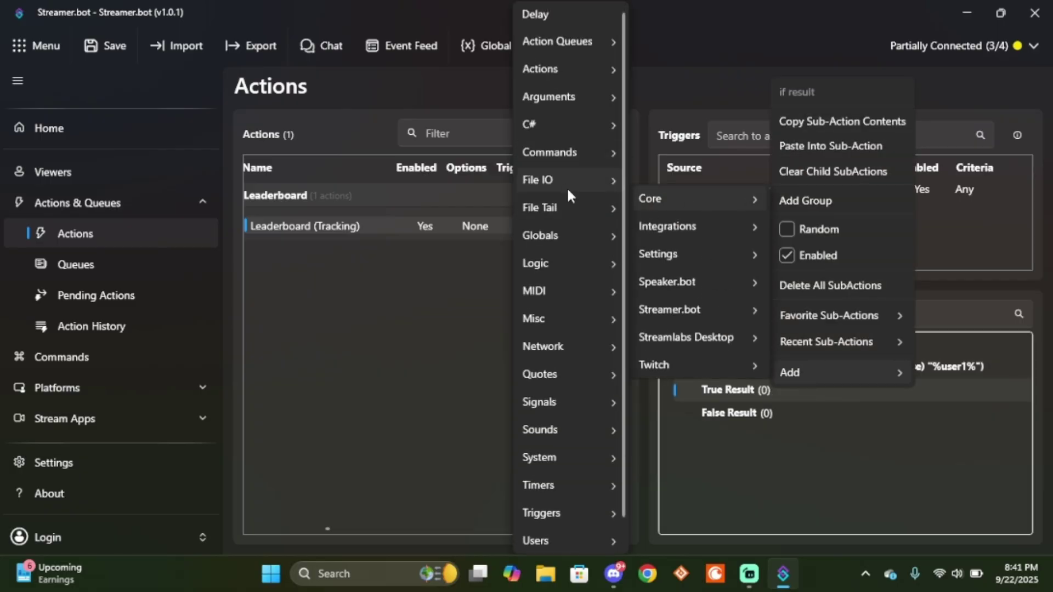
mouse_move(578, 232)
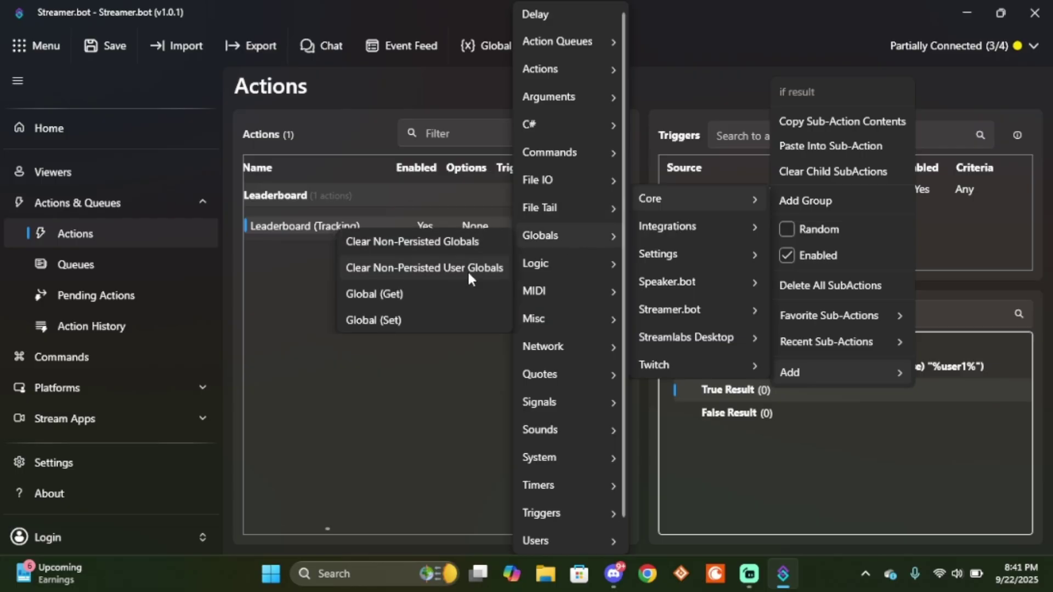
click(427, 318)
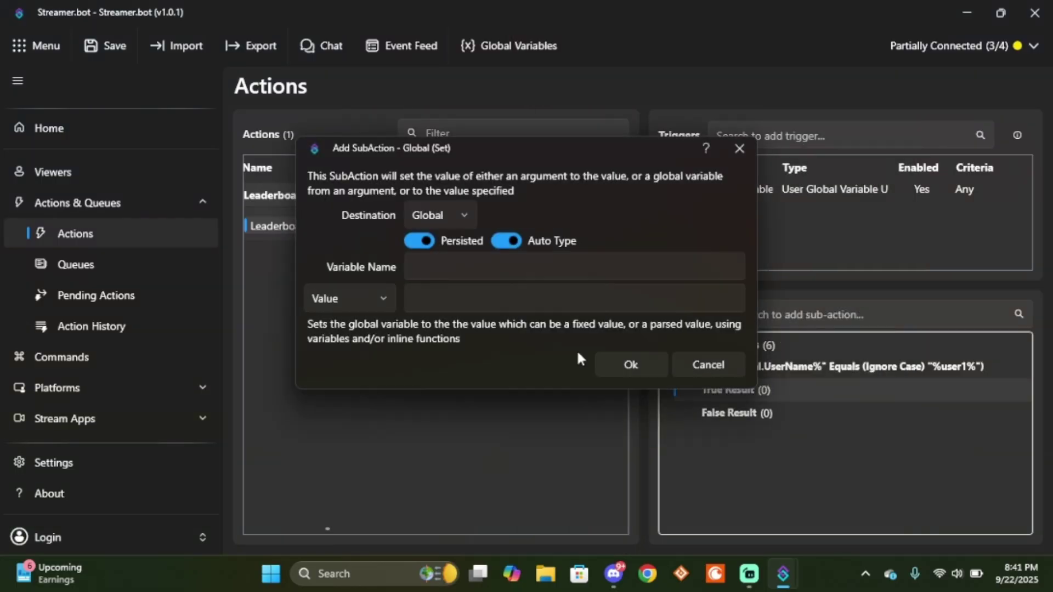
click(511, 264)
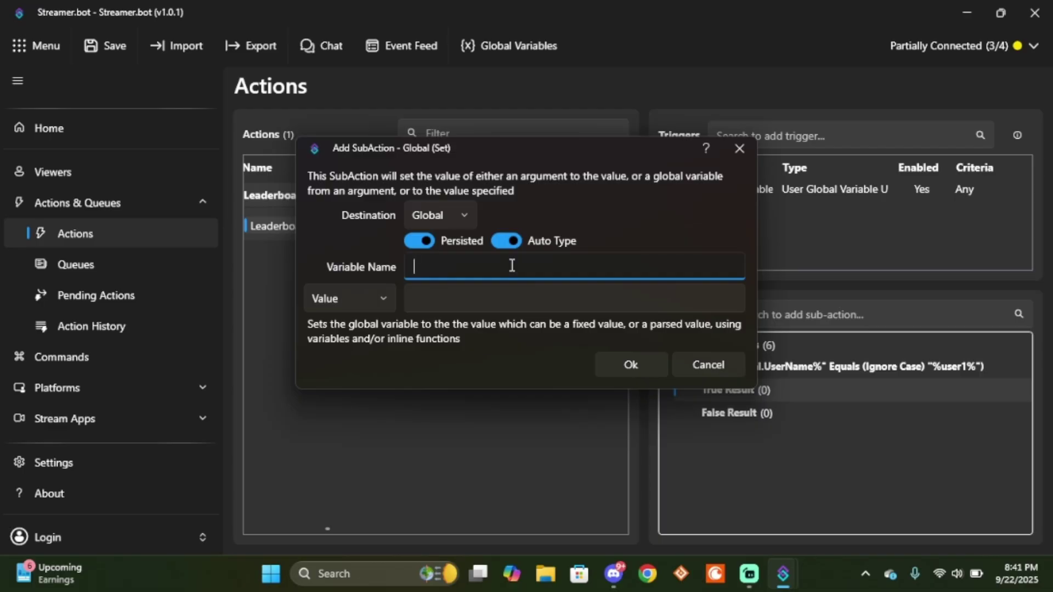
text(first)
key(Tab)
key(Tab)
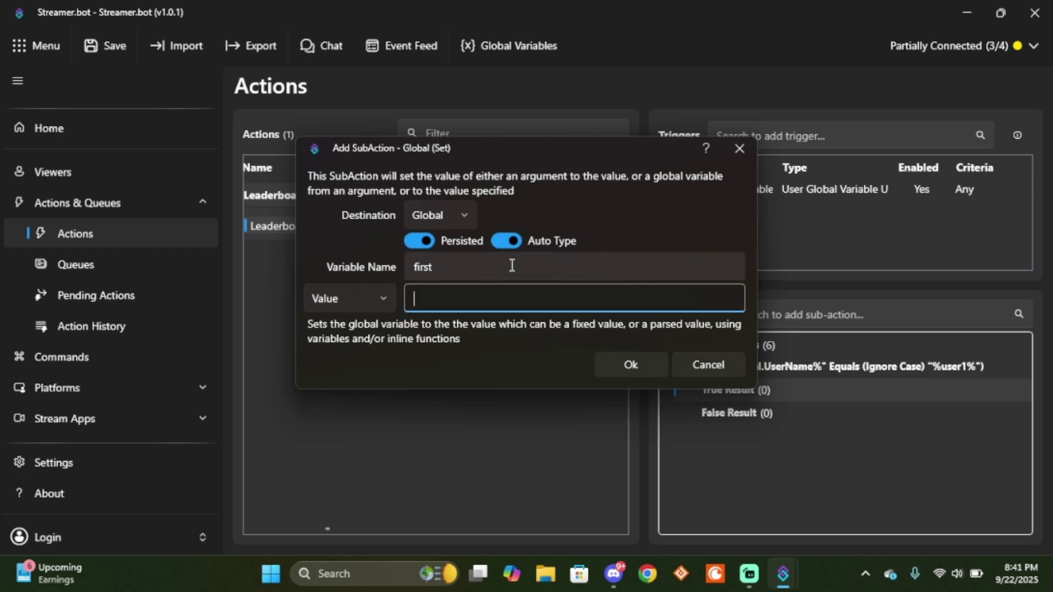
- Set the value of the "first" variable to %global.NewValue% and add the Global (Set) sub-action
text(global.NewValue)
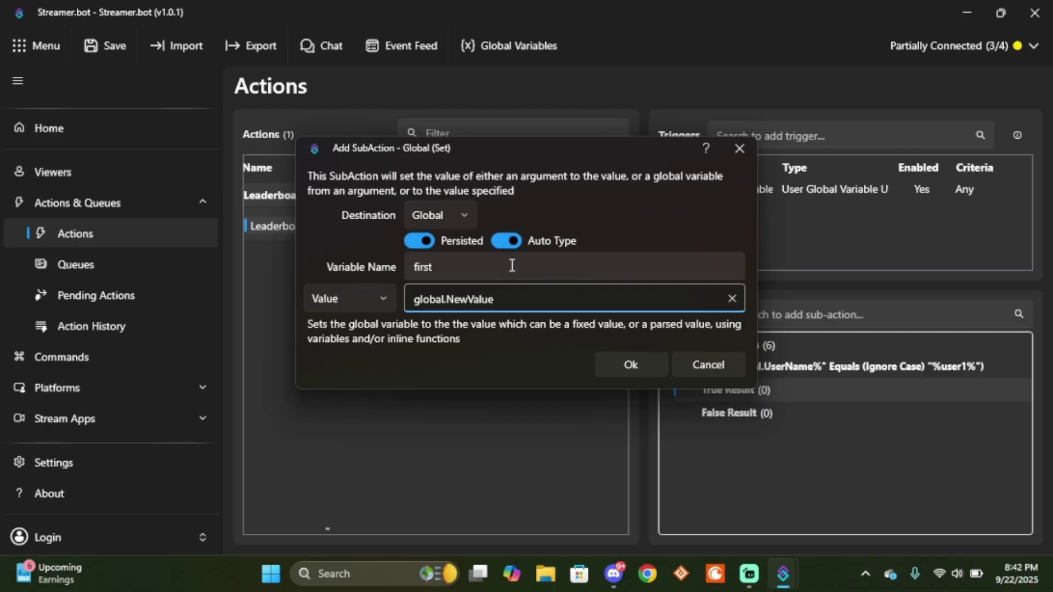
text(%)
key(Left)
key(Left)
key(Left)
key(Left)
key(Left)
key(Left)
key(Left)
key(Left)
key(Left)
key(Left)
key(Left)
key(Left)
key(Left)
key(Left)
key(Left)
key(Left)
text(%)
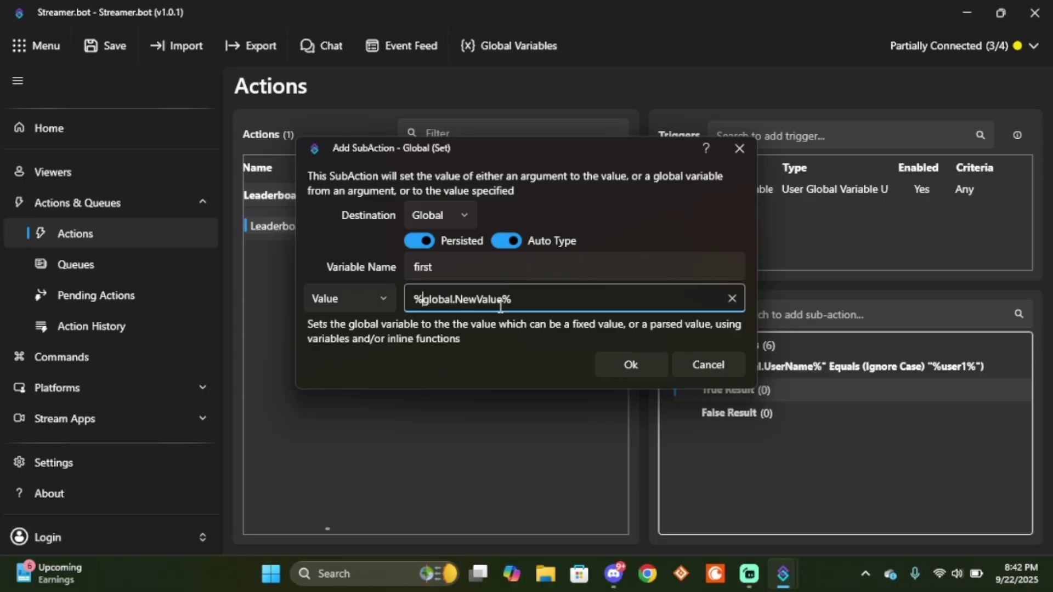
click(625, 364)
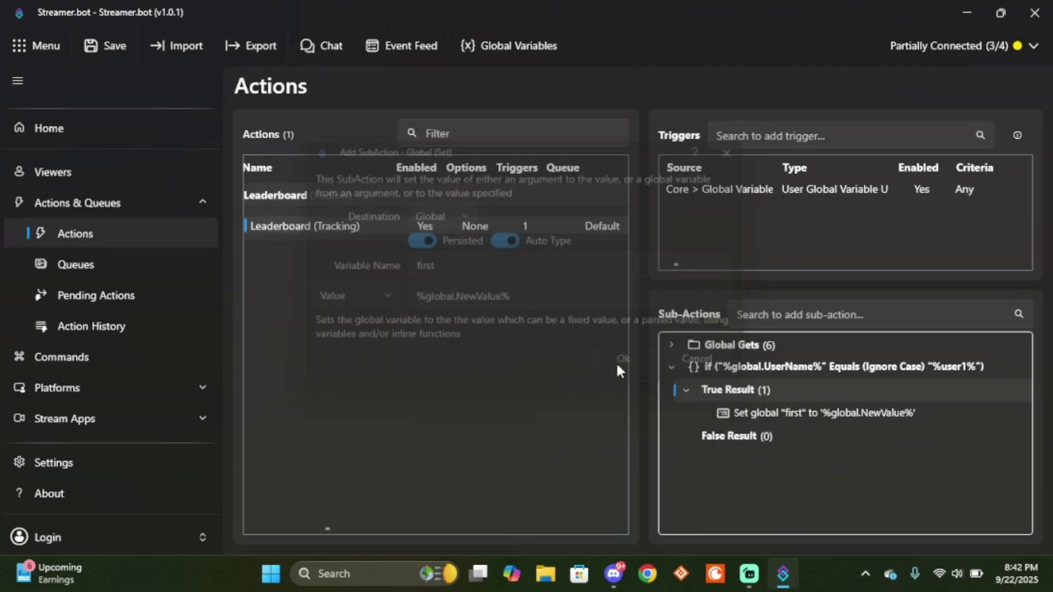
- Add a Logic Break sub-action to the same True Result and collapse the %user1% If/Else
right_click(737, 387)
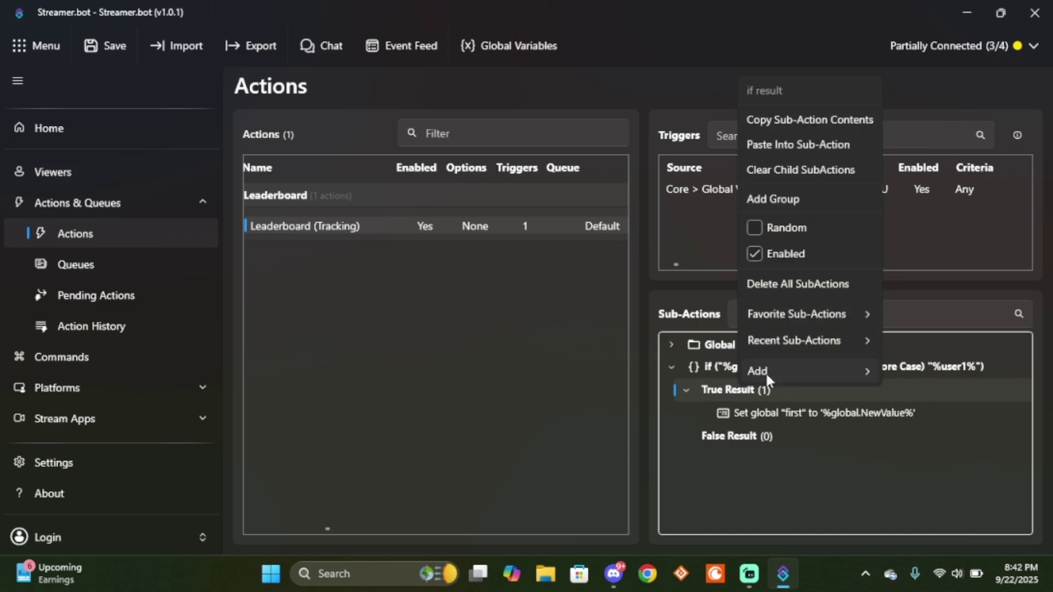
mouse_move(765, 369)
mouse_move(925, 198)
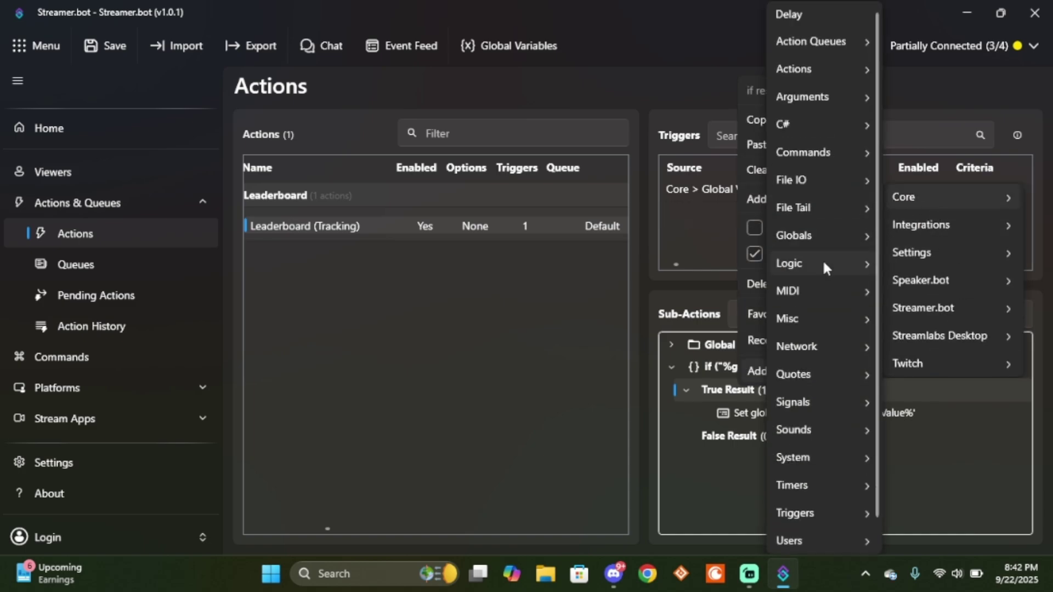
mouse_move(822, 261)
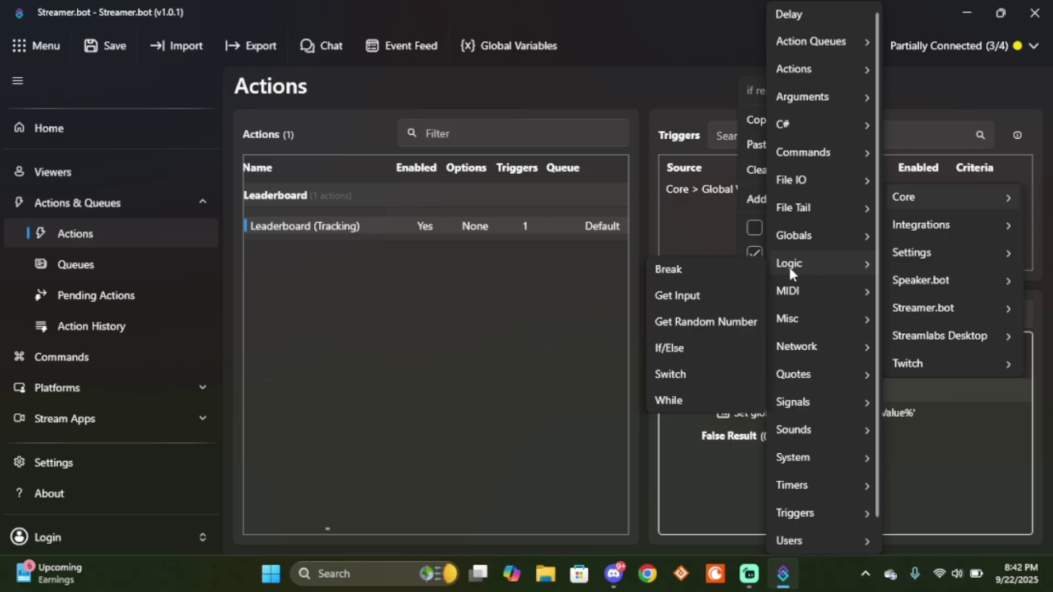
click(729, 269)
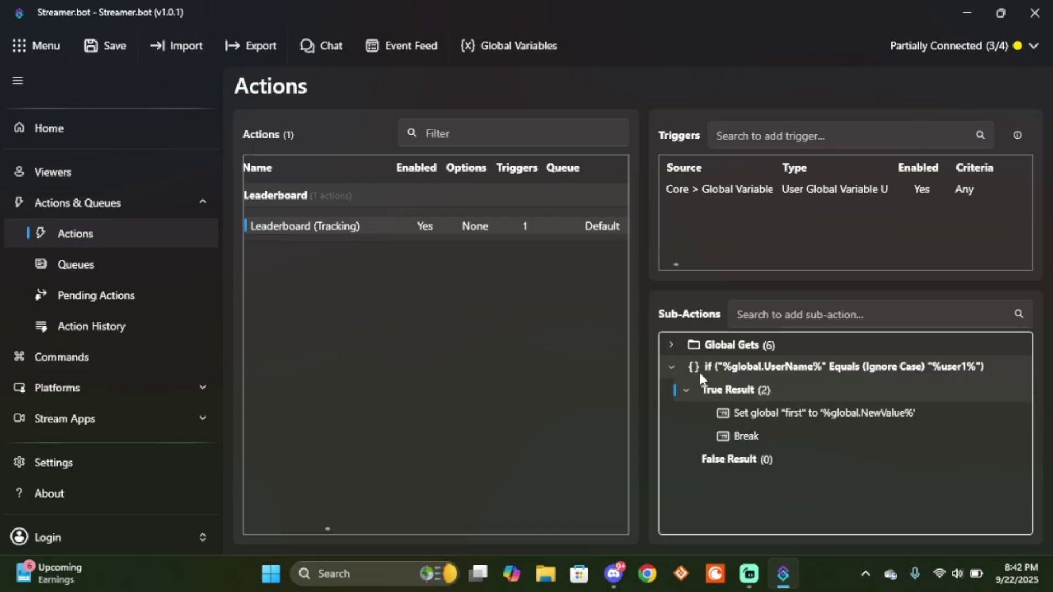
click(671, 367)
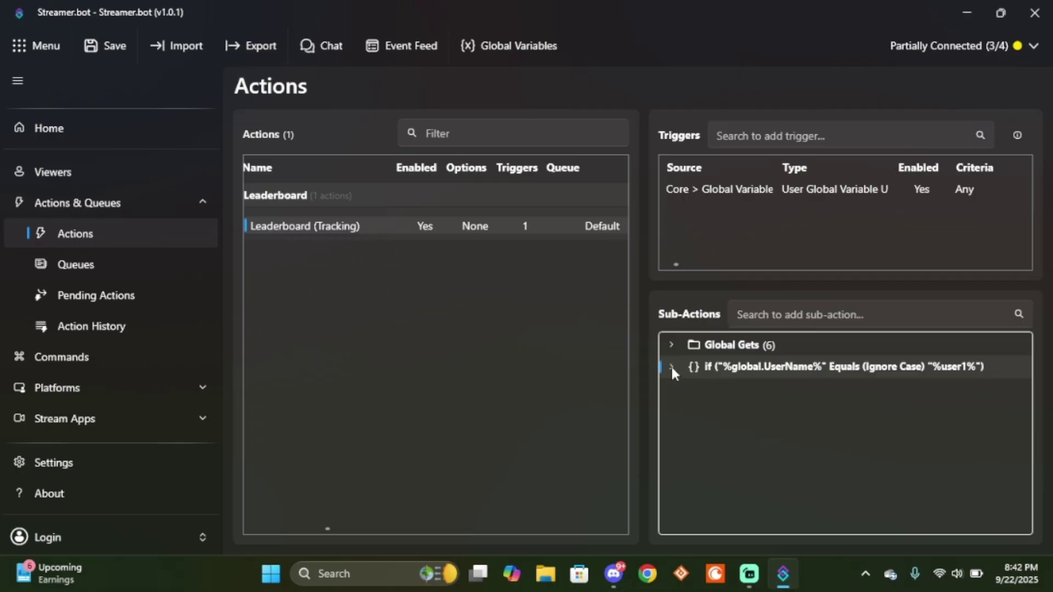
- Start a second top-level If/Else sub-action with the input %global.NewValue%
right_click(723, 393)
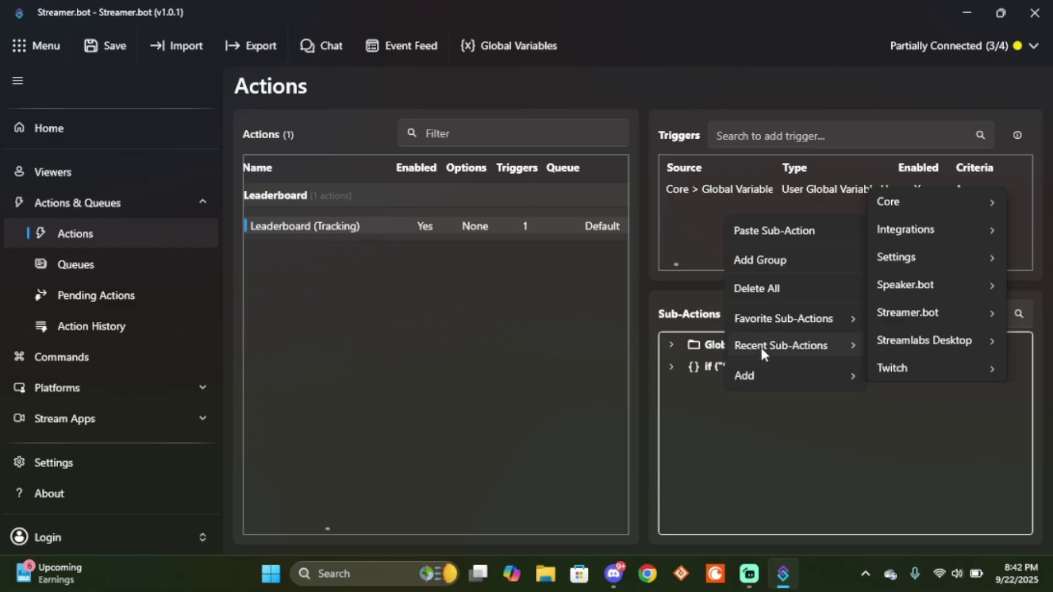
mouse_move(760, 345)
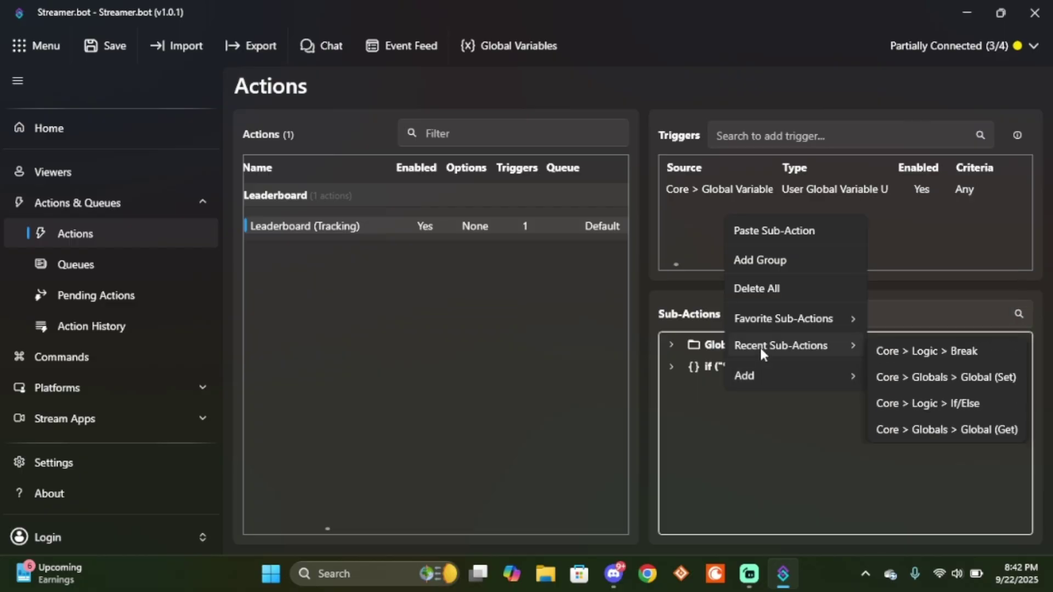
click(914, 402)
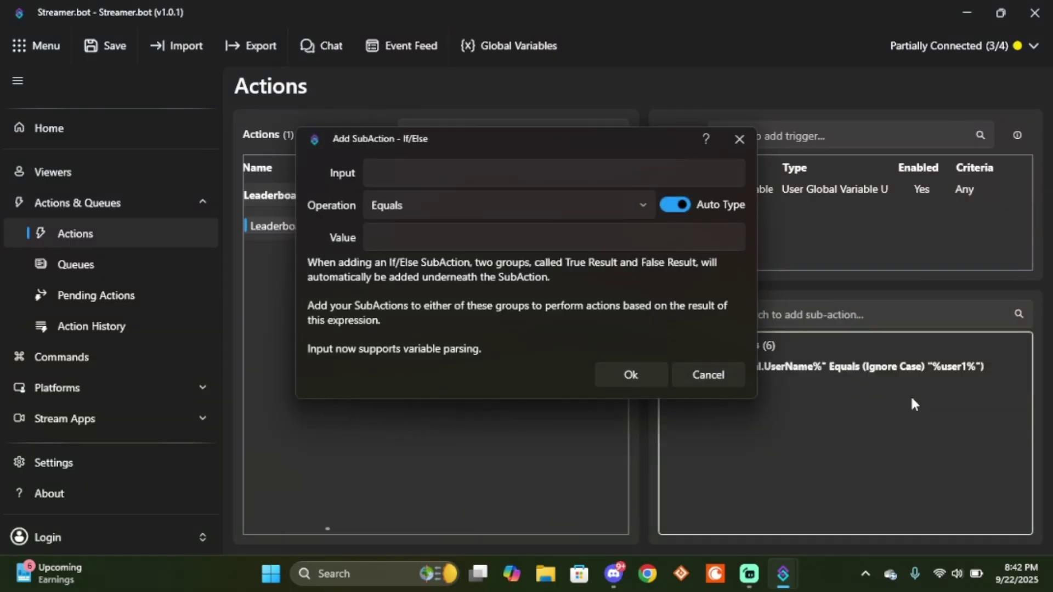
click(457, 176)
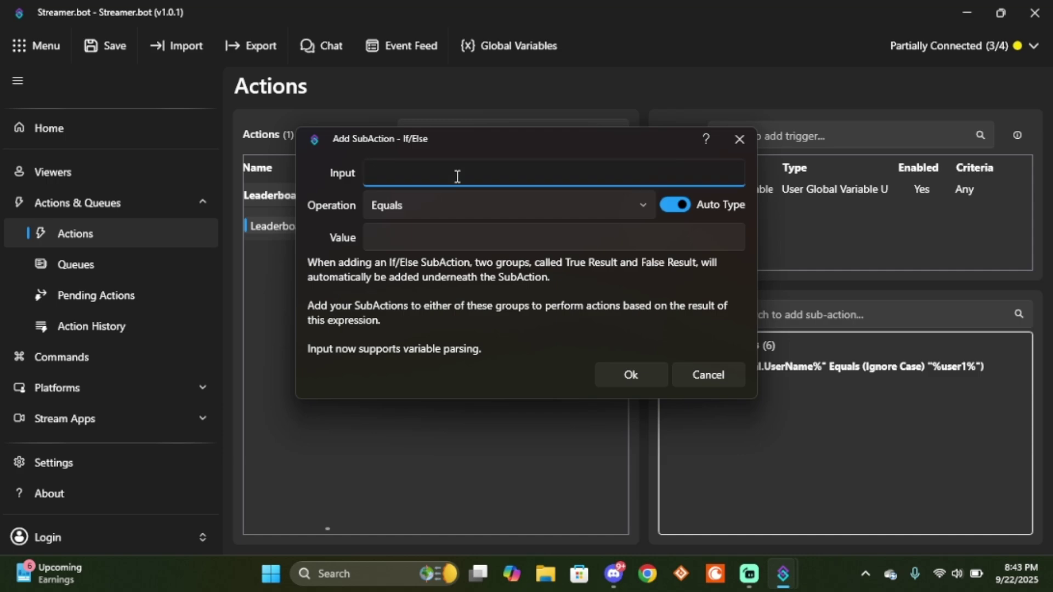
text(%)
key(BackSpace)
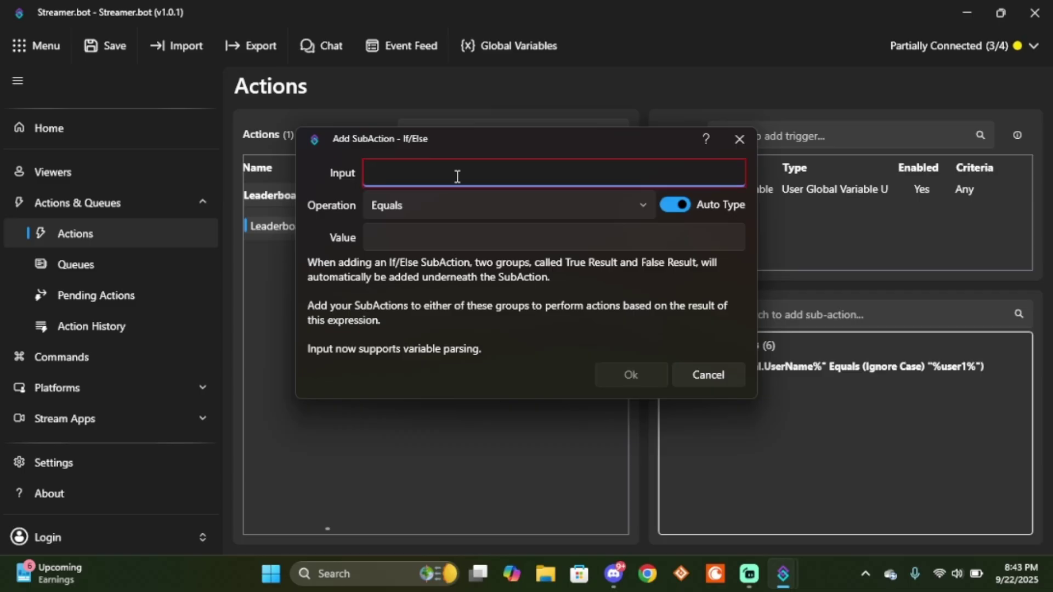
text(%g)
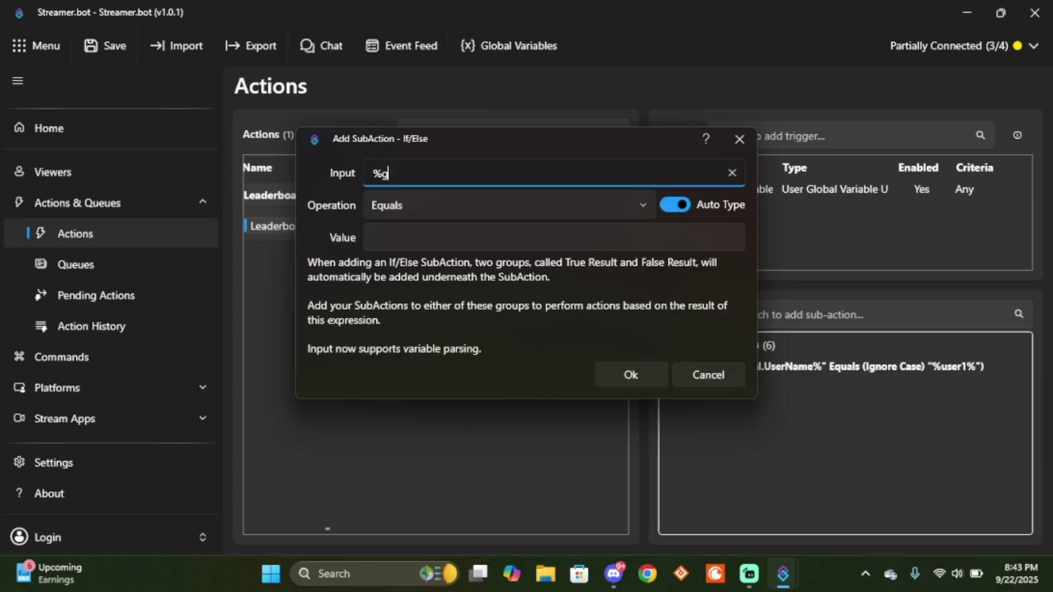
text(lobal.NewValue%)
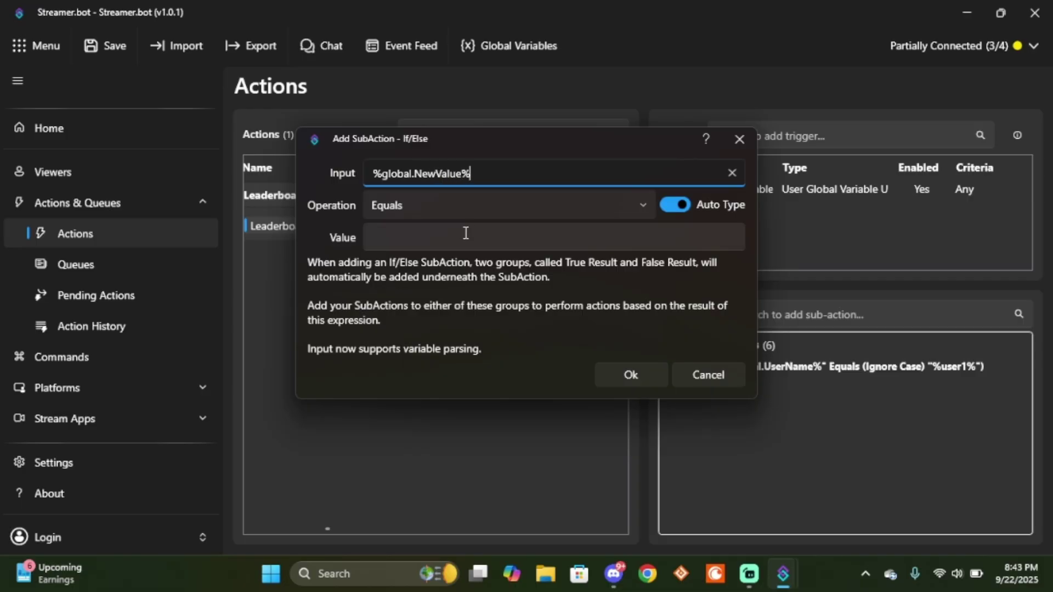
- Set the If/Else operation to Greater Than with the value %check1%, and add the sub-action
click(458, 206)
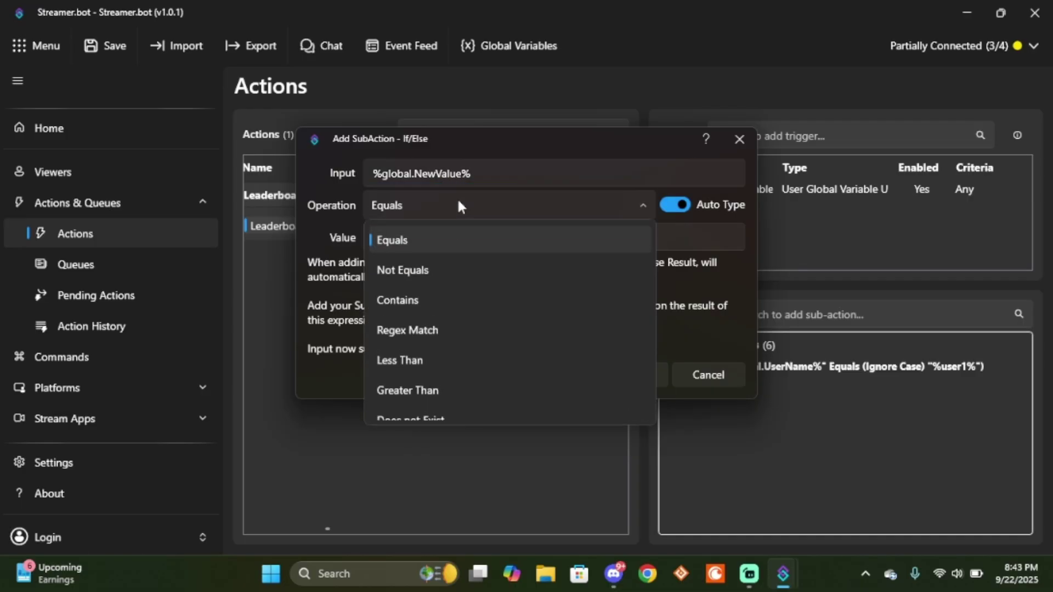
click(433, 388)
click(426, 239)
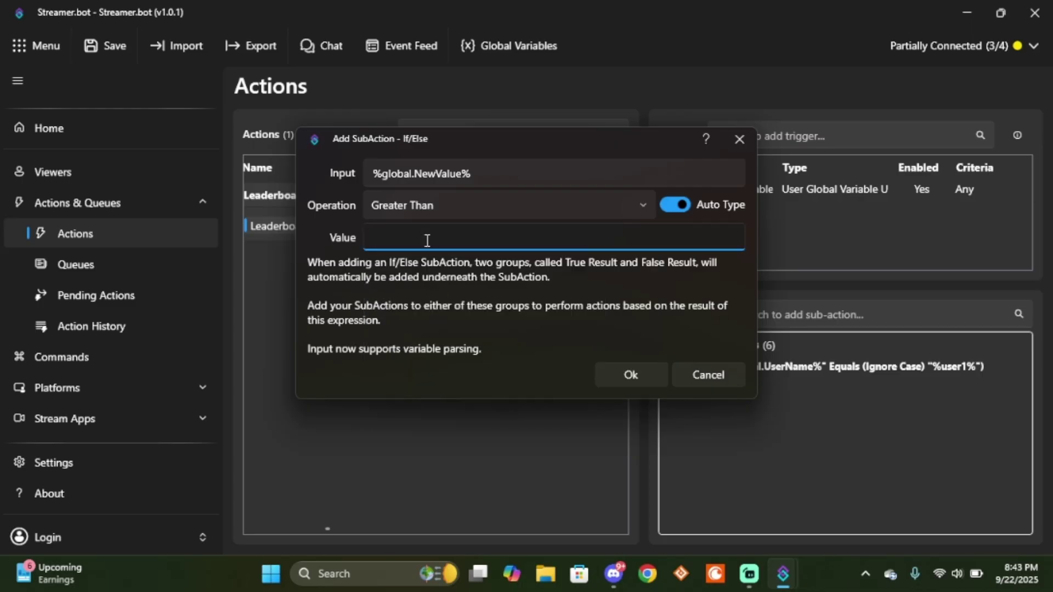
text(%check1%)
click(603, 368)
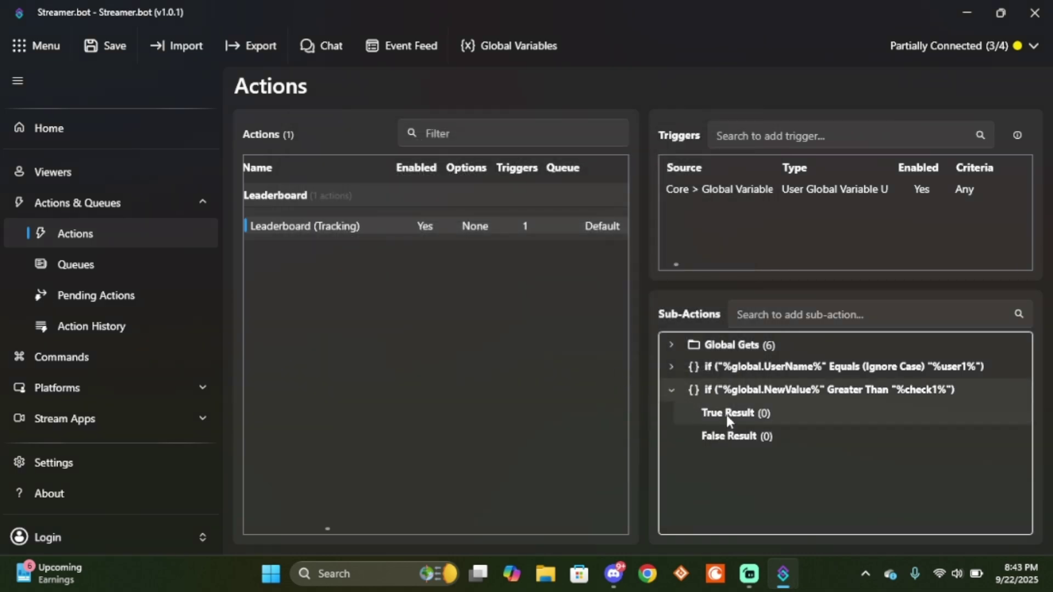
- Start a Global (Set) sub-action in the True Result of the Greater Than If/Else with the variable name "secondUser"
right_click(726, 416)
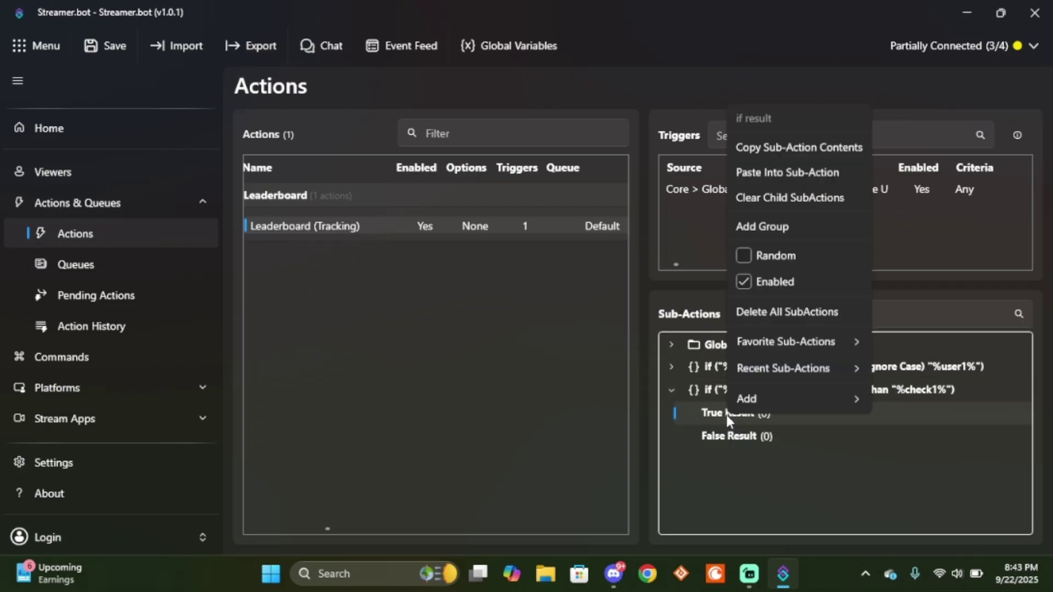
mouse_move(762, 397)
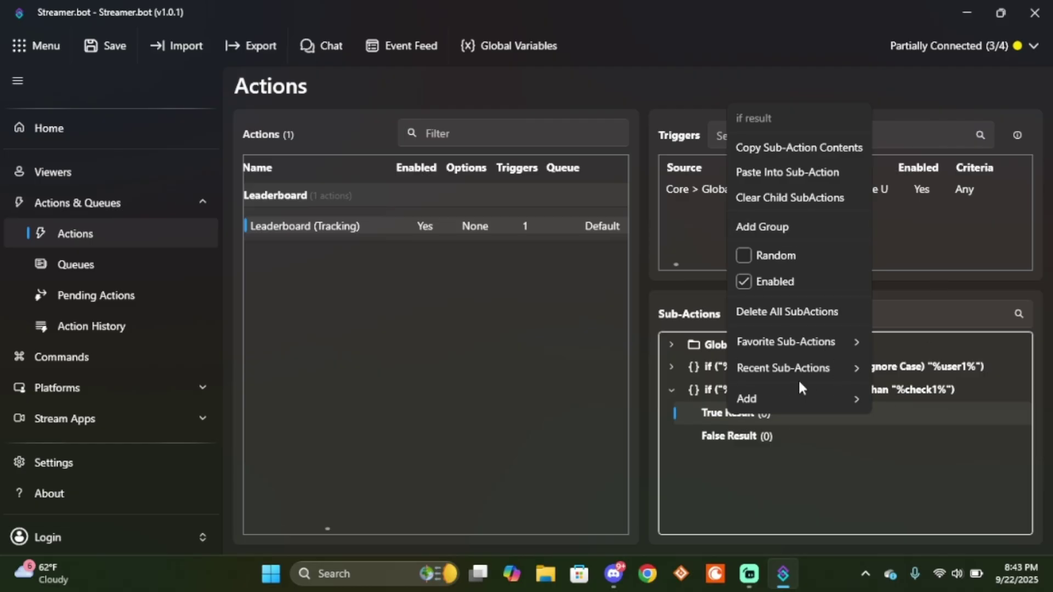
mouse_move(793, 369)
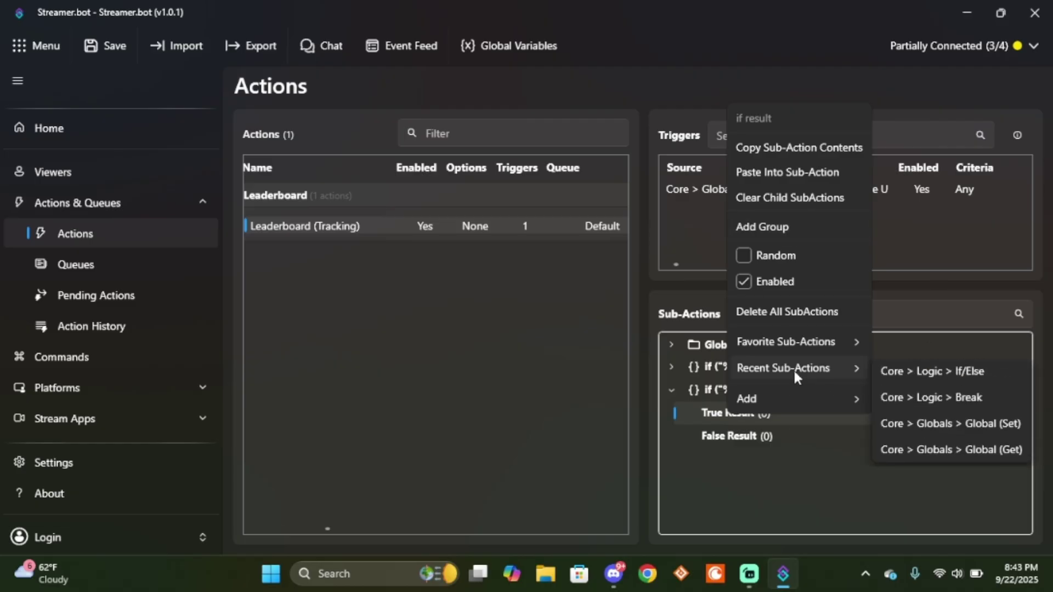
click(927, 426)
click(569, 271)
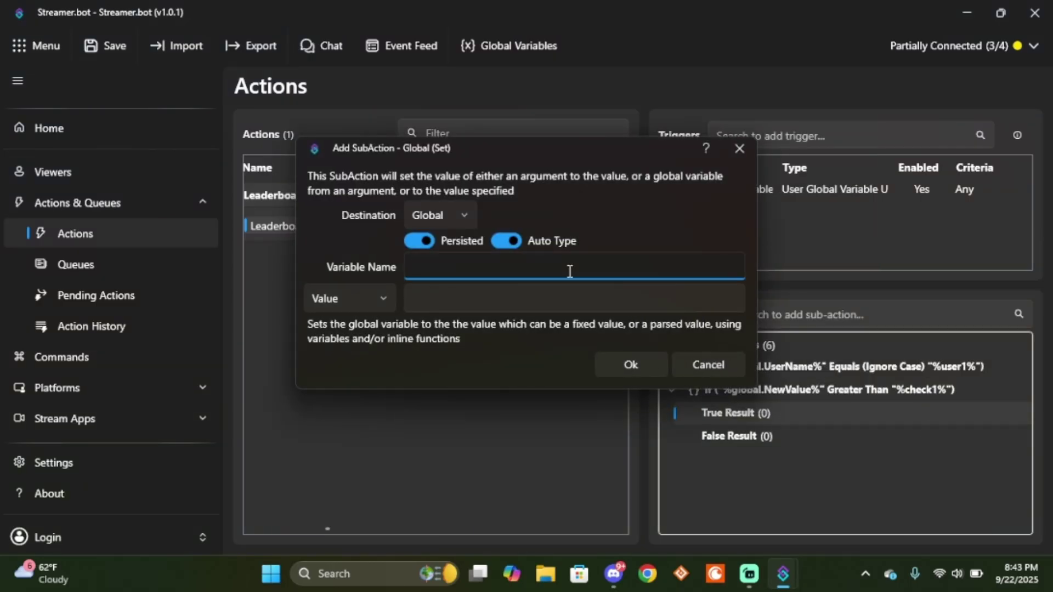
text(secondUser)
key(Tab)
key(Tab)
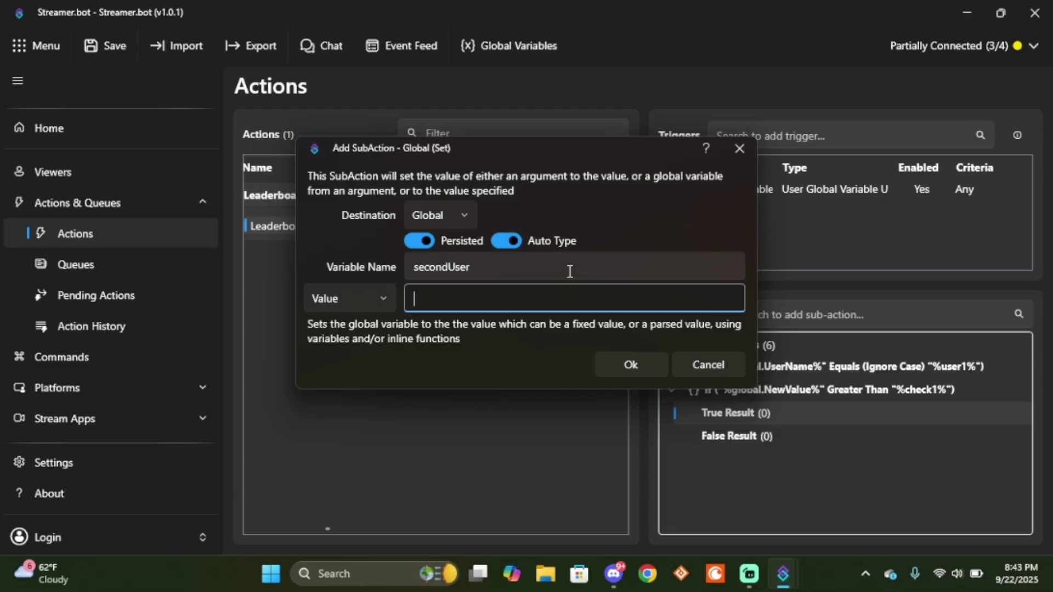
- Set the value of the "secondUser" variable to %user1% and add the Global (Set) sub-action
text(%check)
key(BackSpace)
key(BackSpace)
key(BackSpace)
key(BackSpace)
key(BackSpace)
text(user1%)
key(Return)
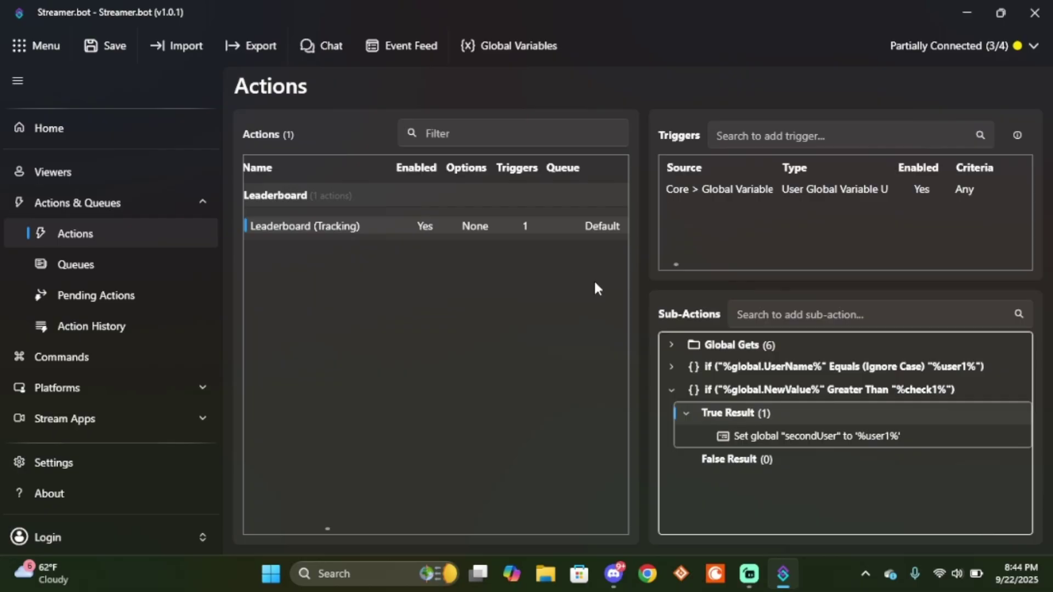
- Add another Global (Set) sub-action in the same True Result that sets the variable "second" to %check1%
right_click(775, 428)
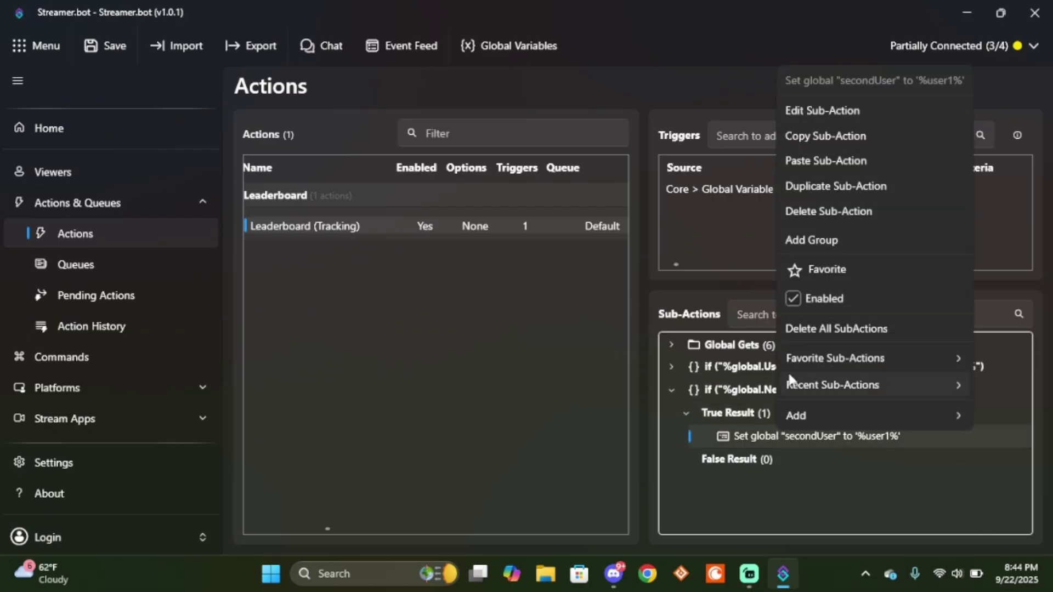
mouse_move(795, 383)
click(733, 389)
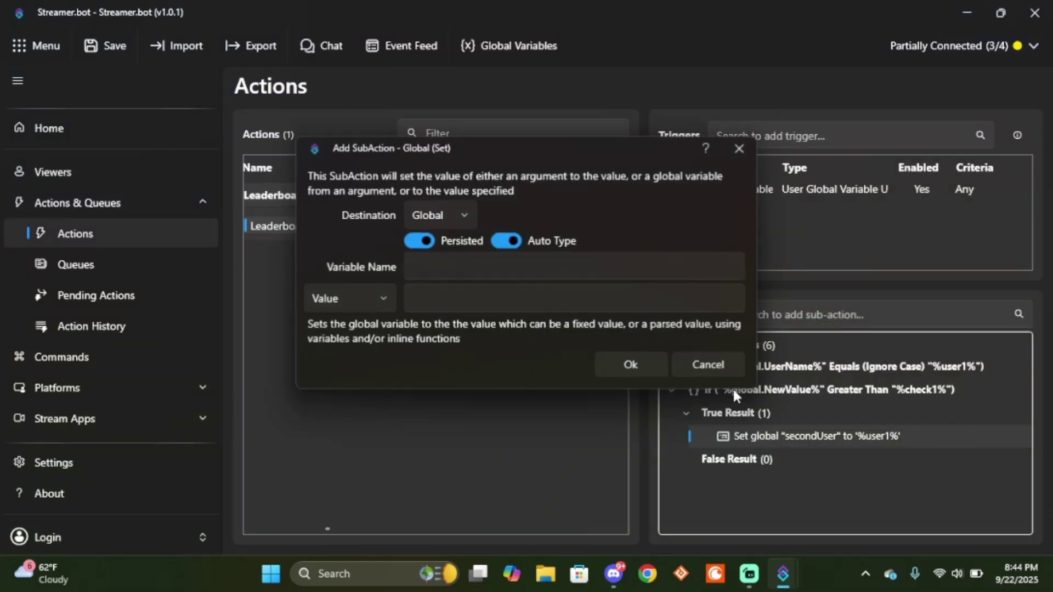
click(623, 275)
text(second)
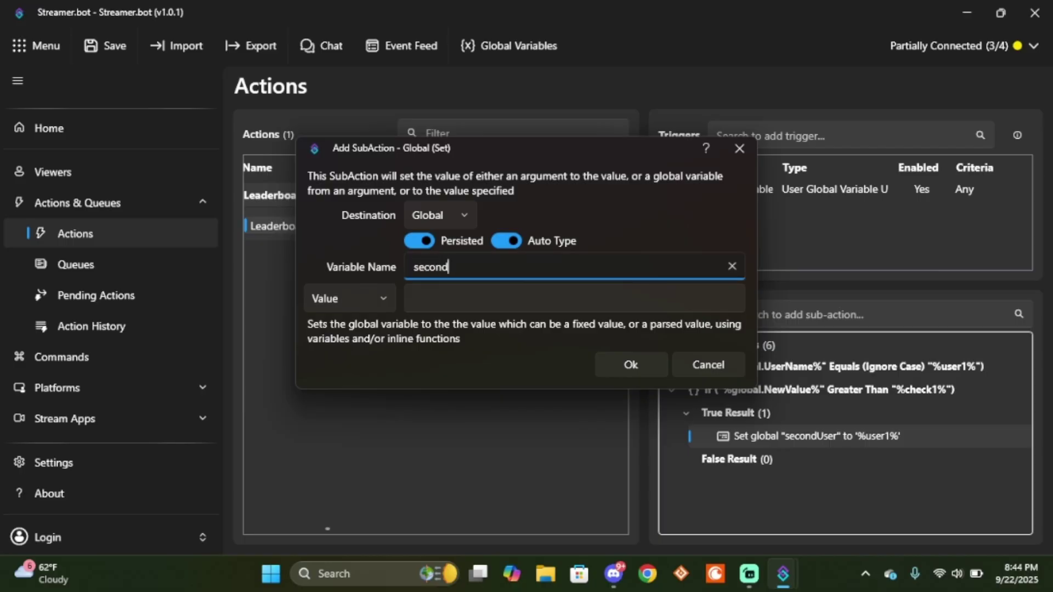
key(Tab)
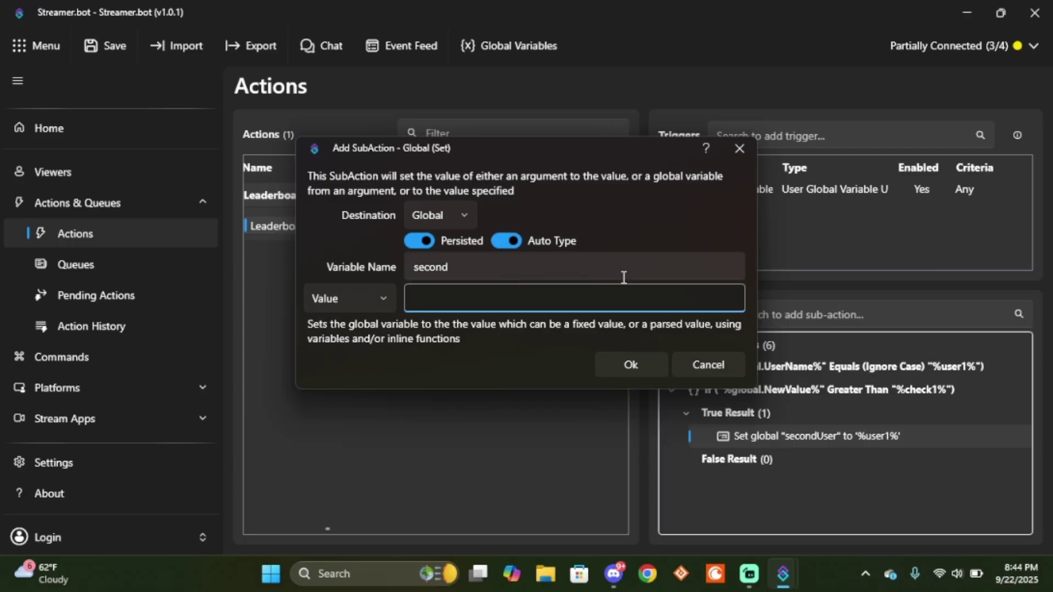
text(%check1%)
key(Return)
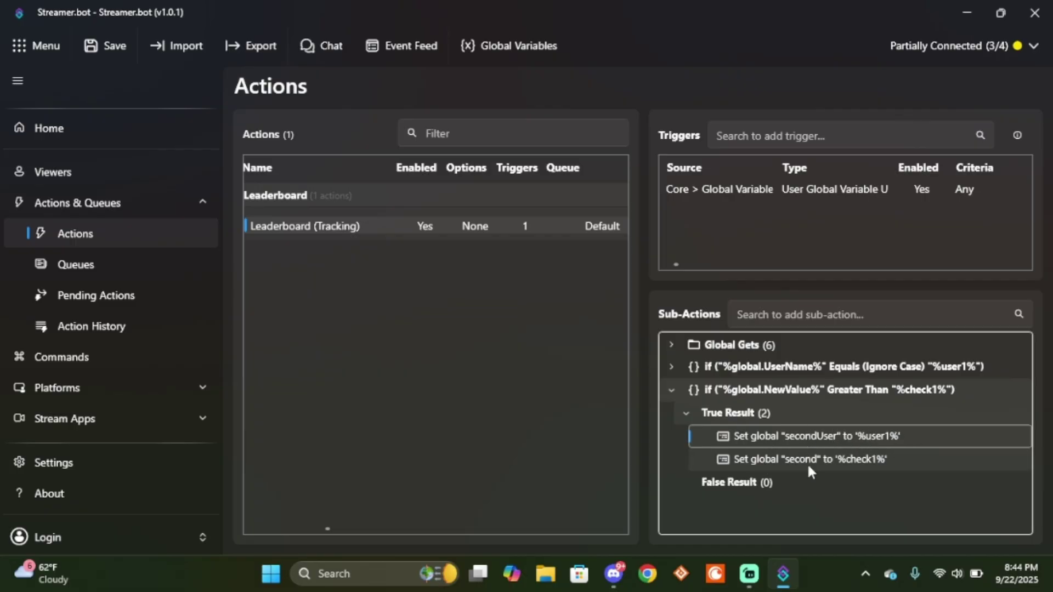
- Add a Global (Set) sub-action in the Greater Than True Result that sets the variable "firstUser" to %global.UserName%
right_click(765, 414)
mouse_move(792, 395)
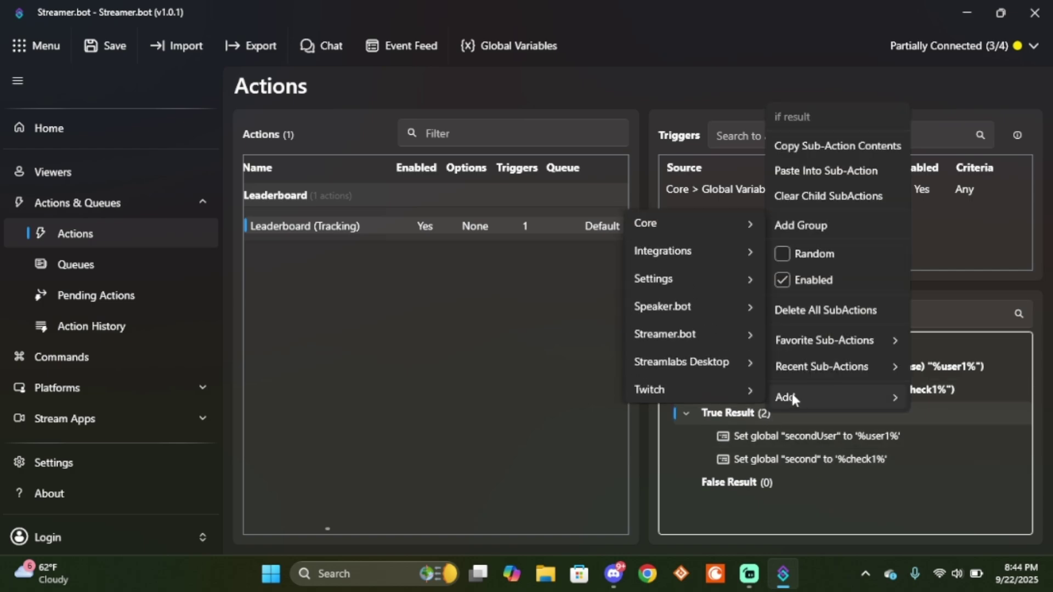
mouse_move(822, 367)
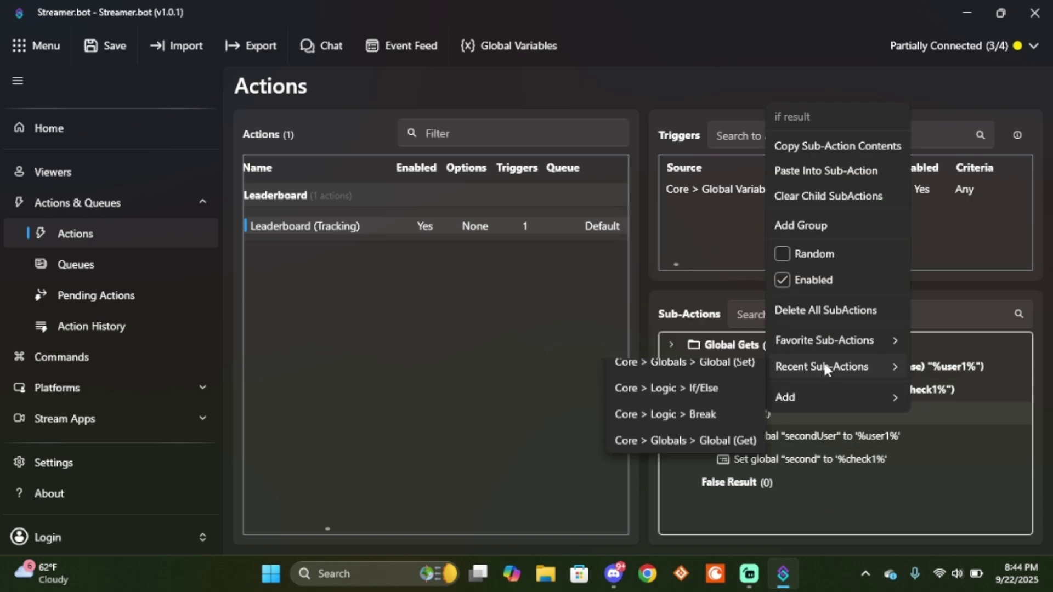
click(719, 373)
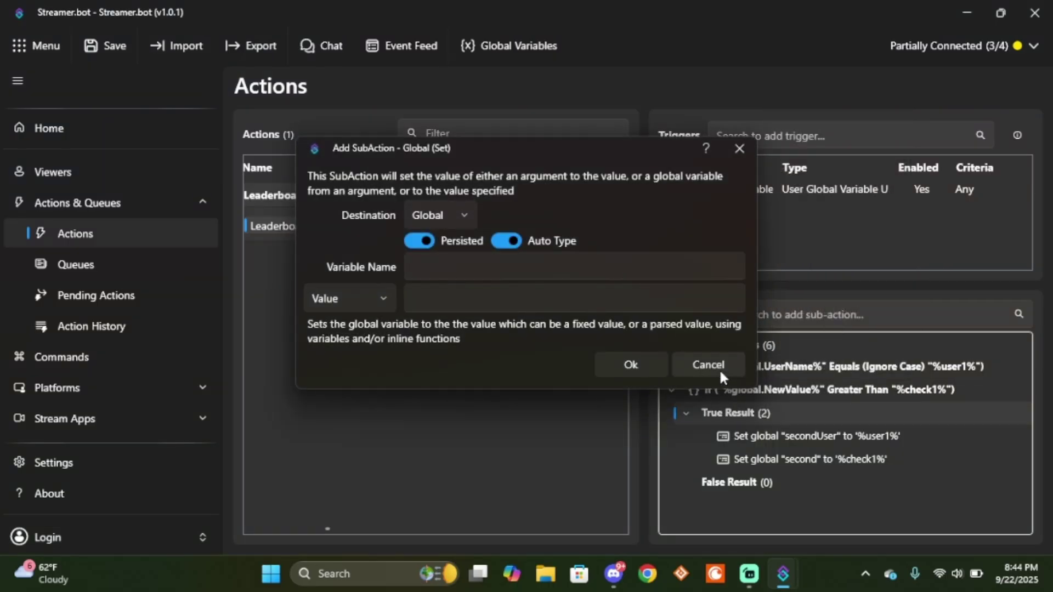
click(614, 269)
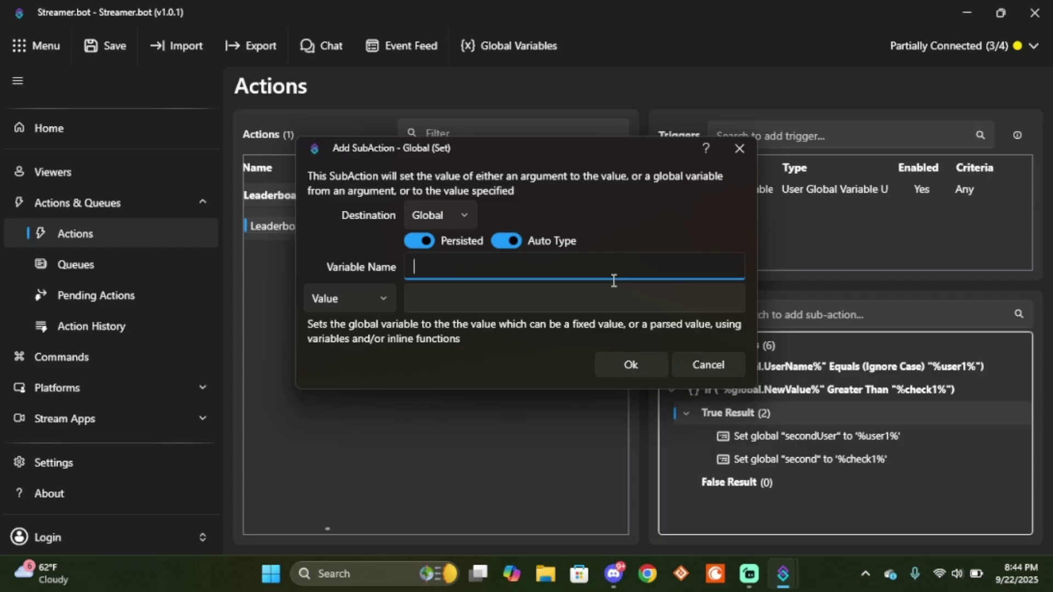
text(firstUser)
key(Tab)
key(Tab)
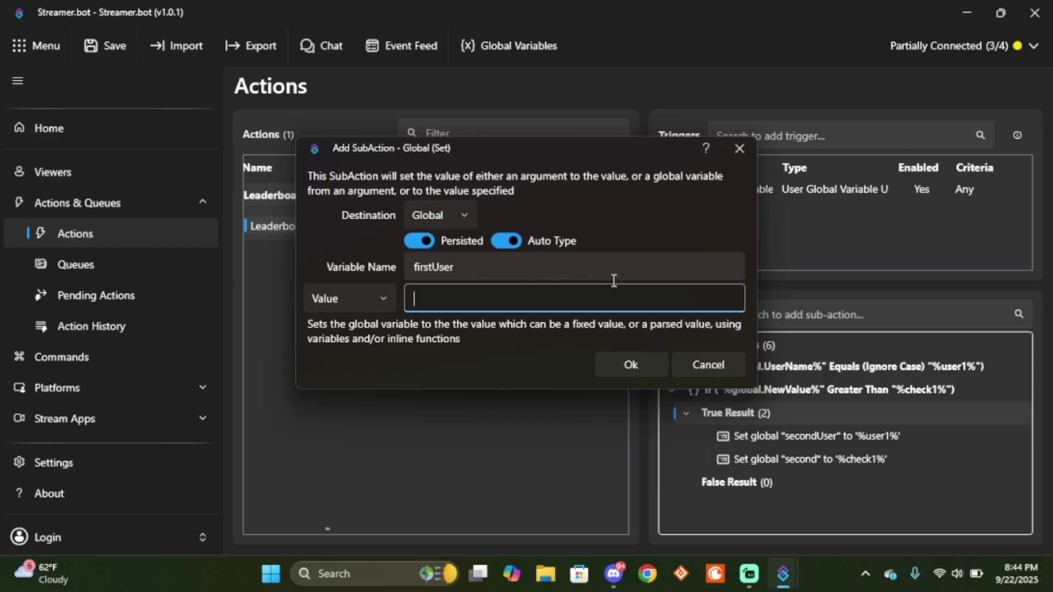
text(%global.UserN)
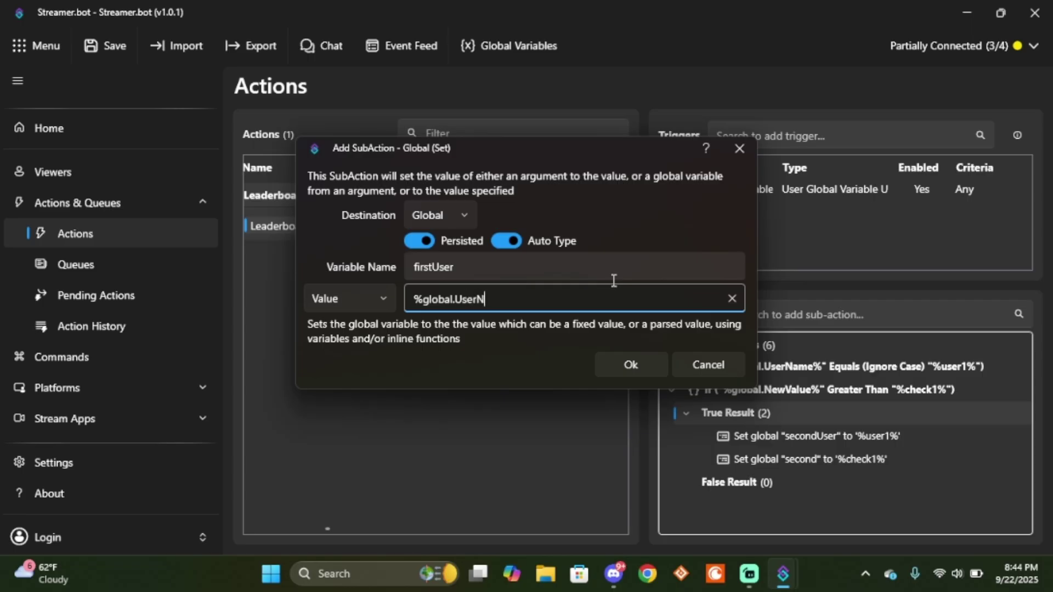
text(ame%)
click(644, 364)
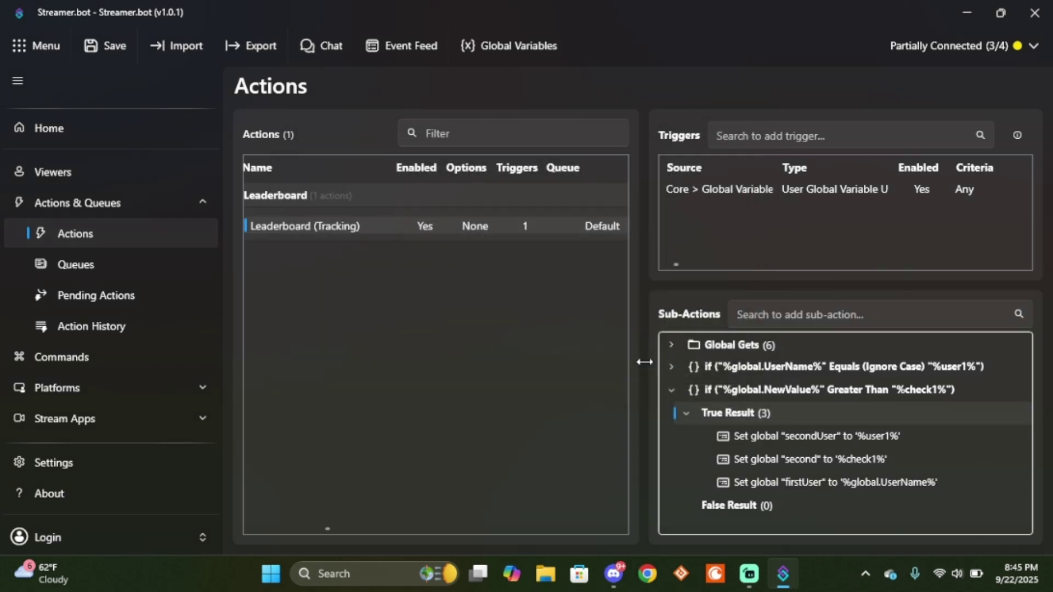
- Add a Global (Set) sub-action in the same True Result that sets the variable "first" to %global.NewValue%
right_click(766, 418)
mouse_move(789, 406)
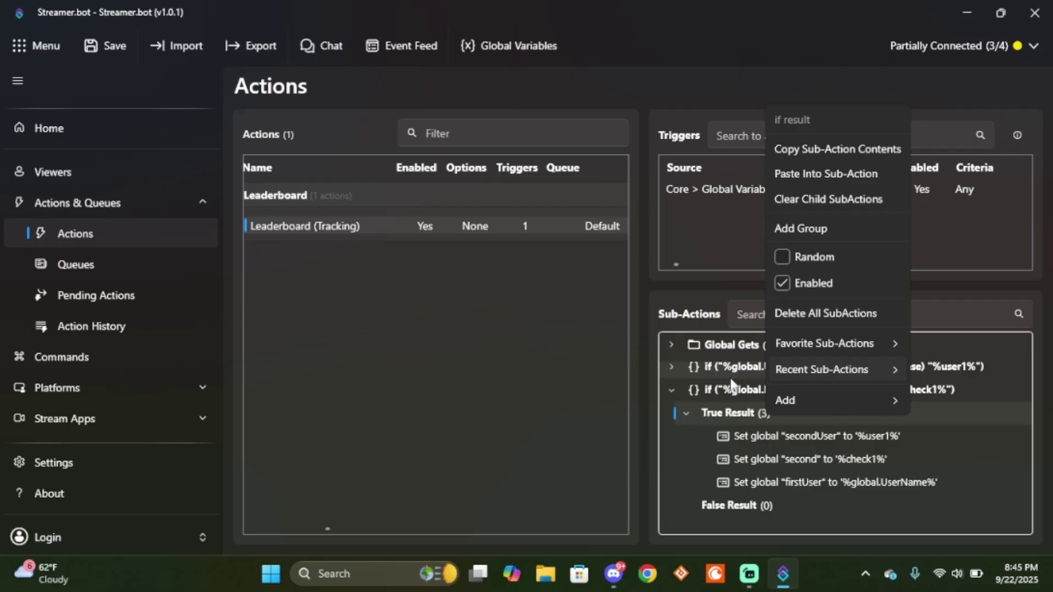
click(731, 384)
click(518, 262)
text(fir)
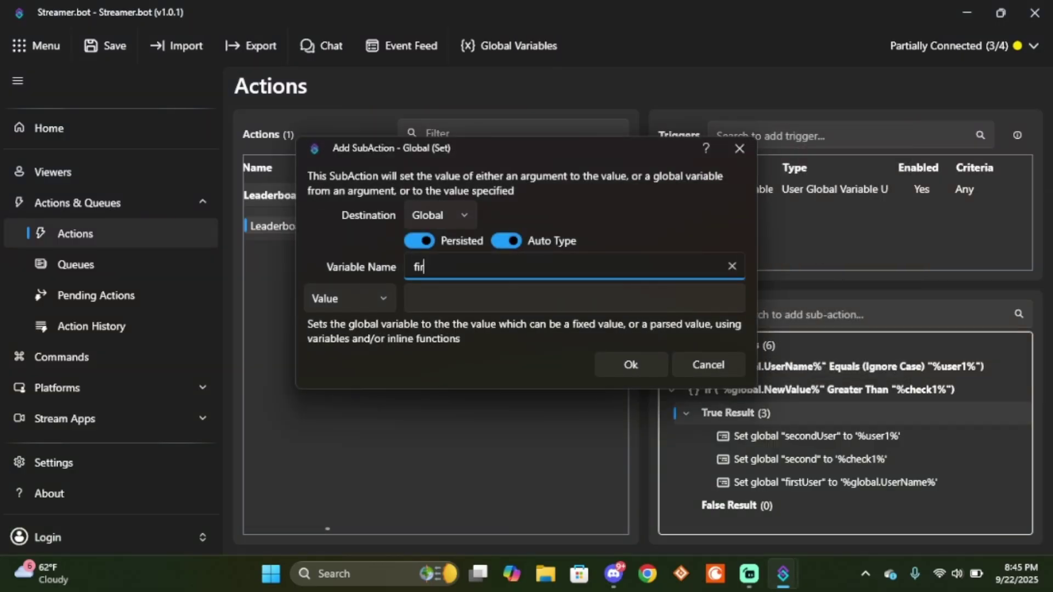
text(st)
key(Tab)
key(Tab)
text(%)
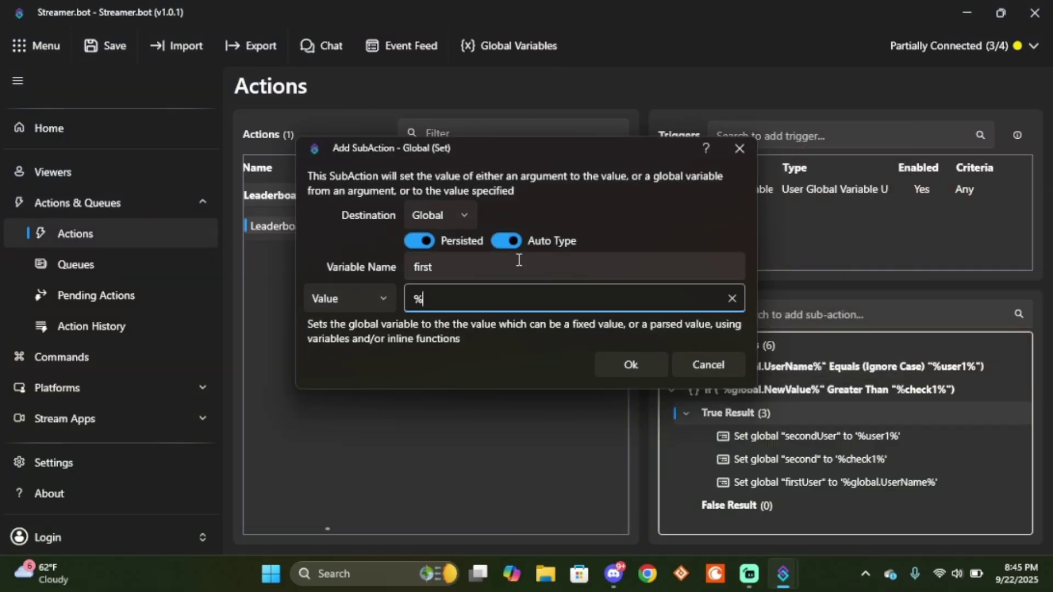
text(global.NewValue)
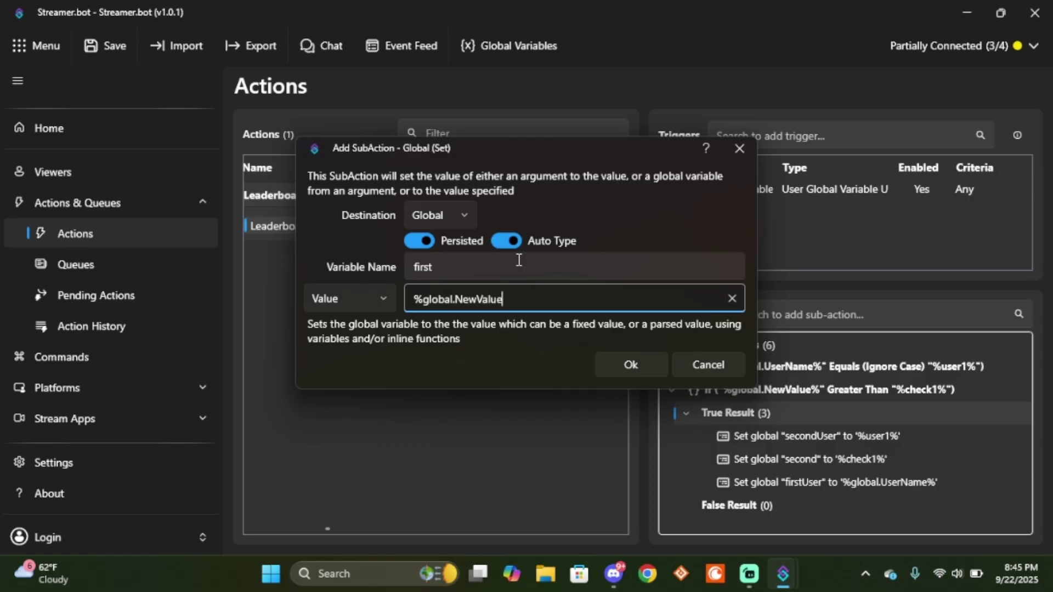
text(%)
key(Return)
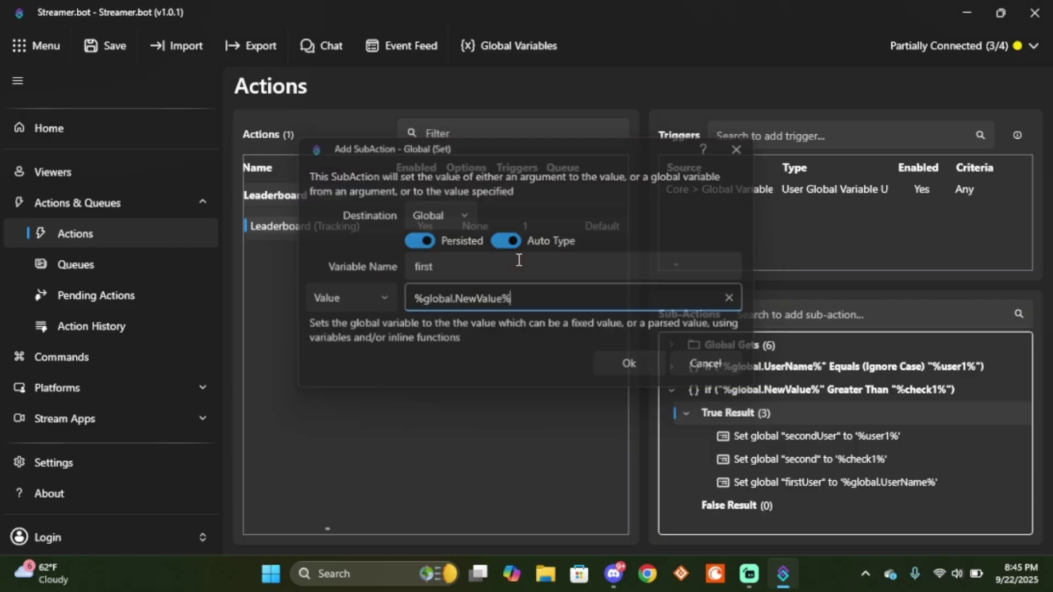
- Add a Break sub-action at the end of the Greater Than True Result and collapse that If/Else
right_click(774, 413)
mouse_move(825, 398)
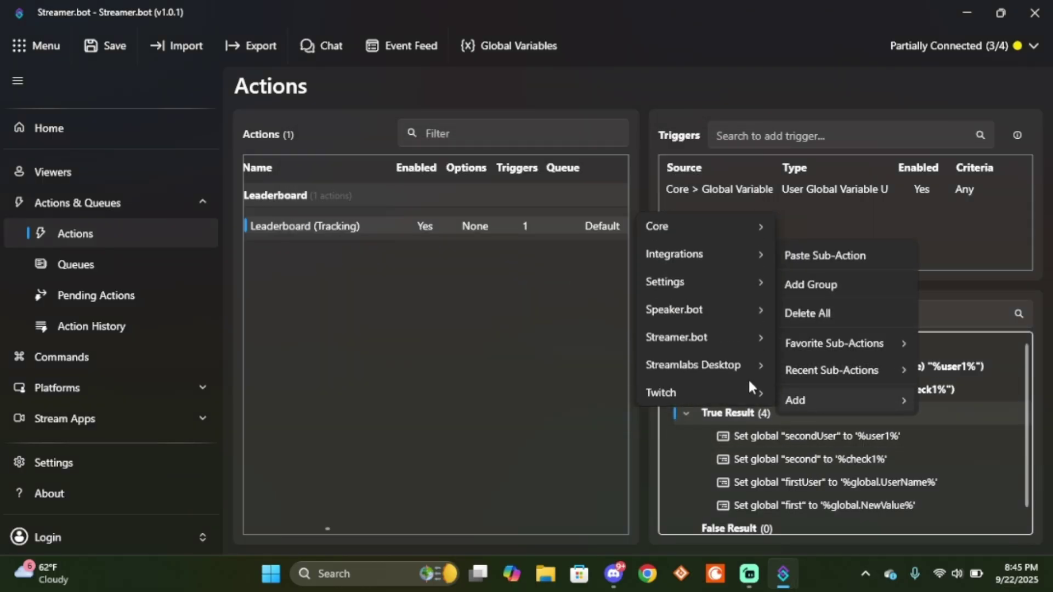
mouse_move(804, 372)
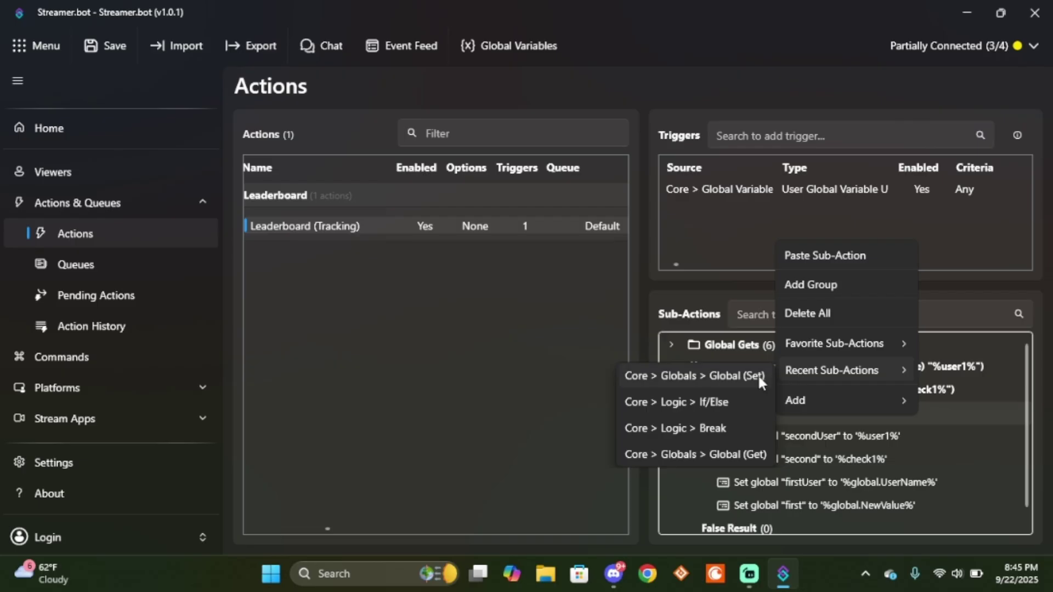
click(720, 426)
click(686, 413)
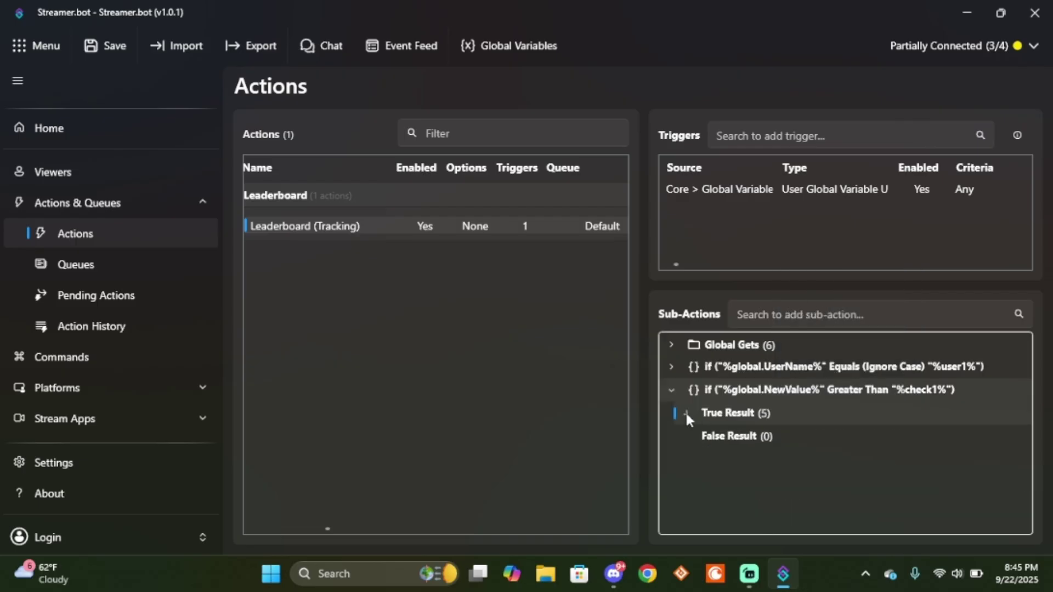
click(671, 390)
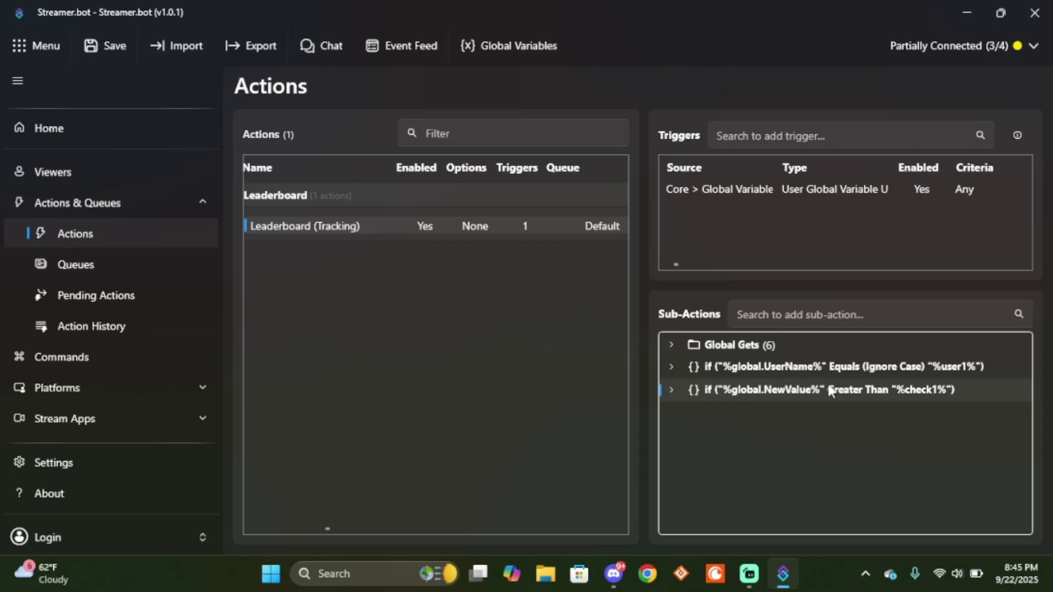
- Copy the If/Else that compares %global.UserName% with %user1% and paste it at the end of the sub-actions
click(757, 371)
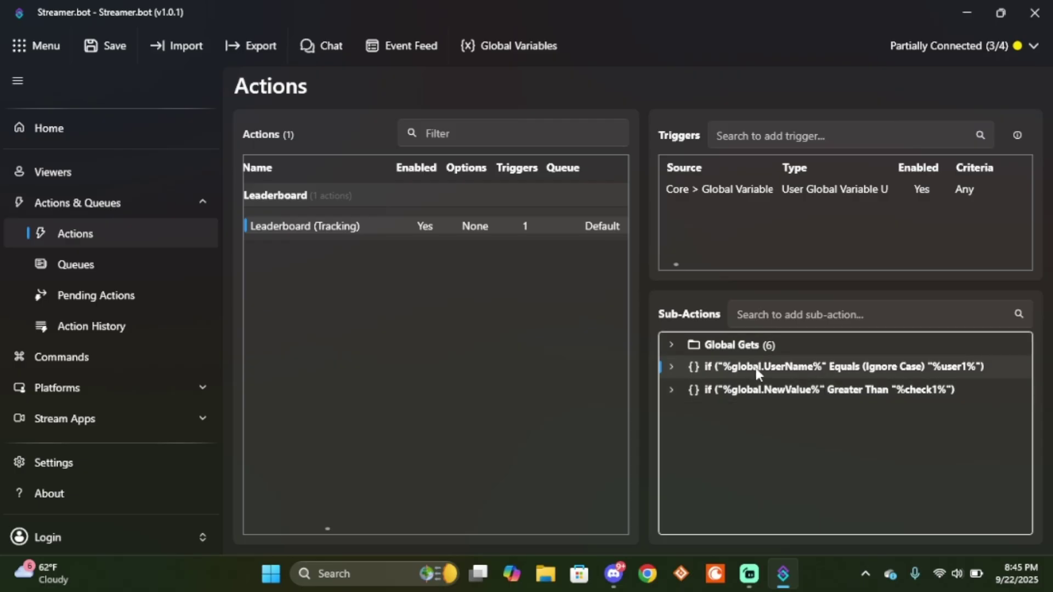
right_click(756, 370)
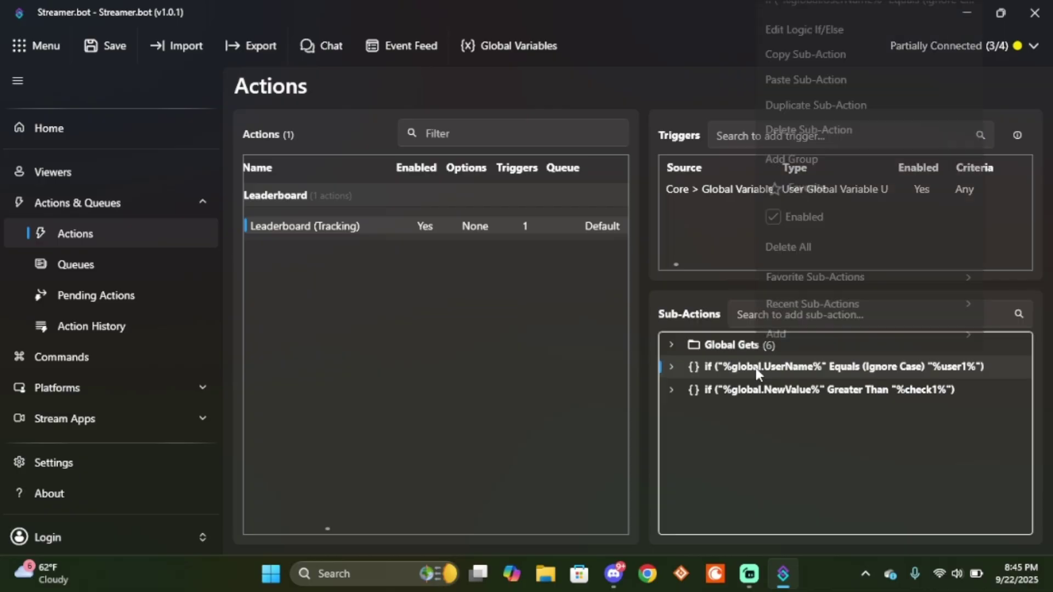
click(817, 73)
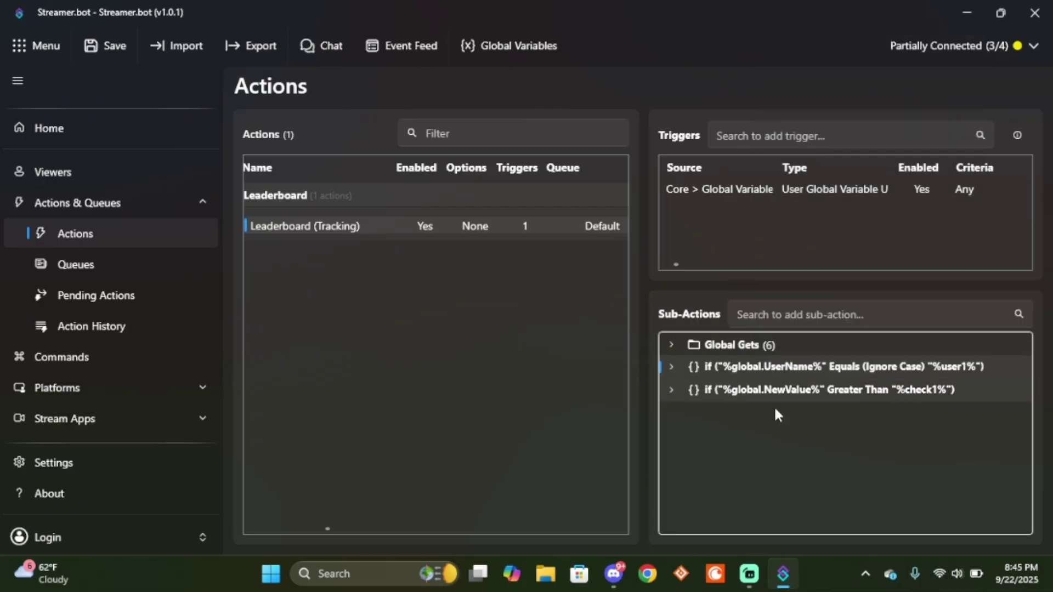
right_click(772, 416)
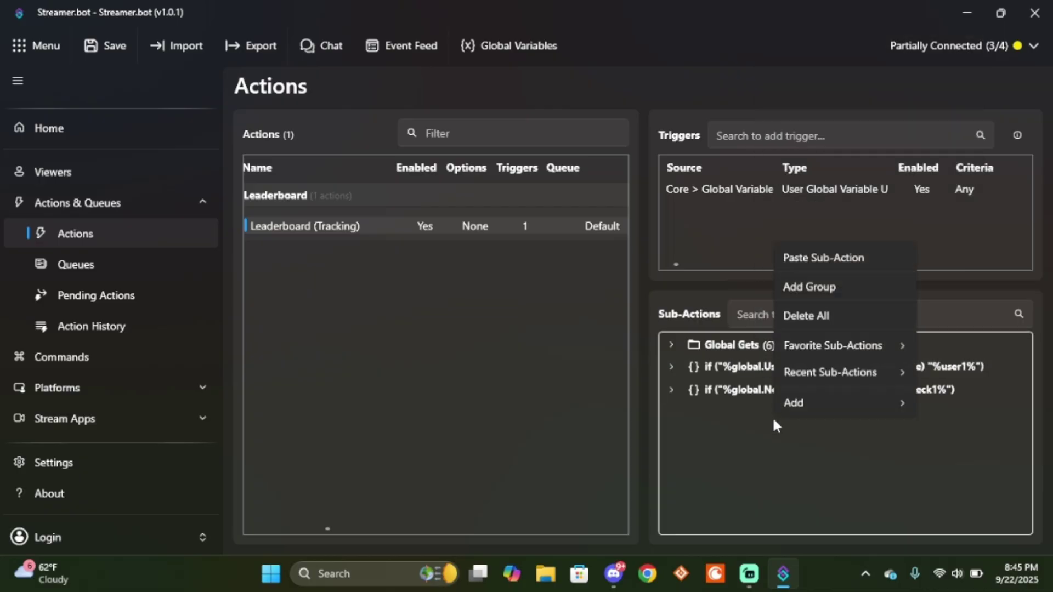
click(820, 259)
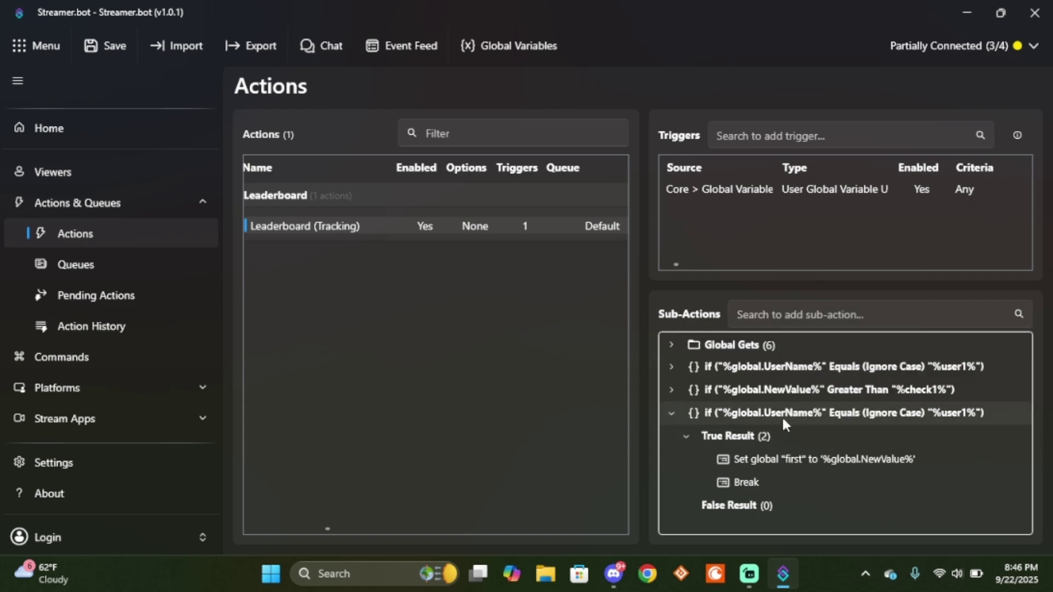
- Set the comparison value of the pasted Equals (Ignore Case) If/Else to %user2%
click(908, 419)
double_click(908, 418)
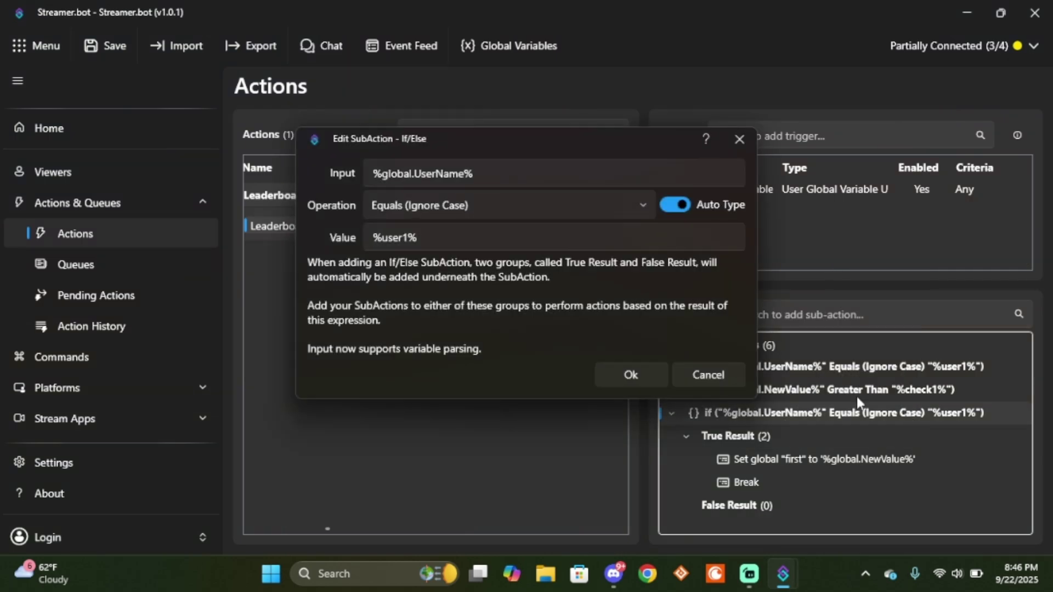
click(407, 240)
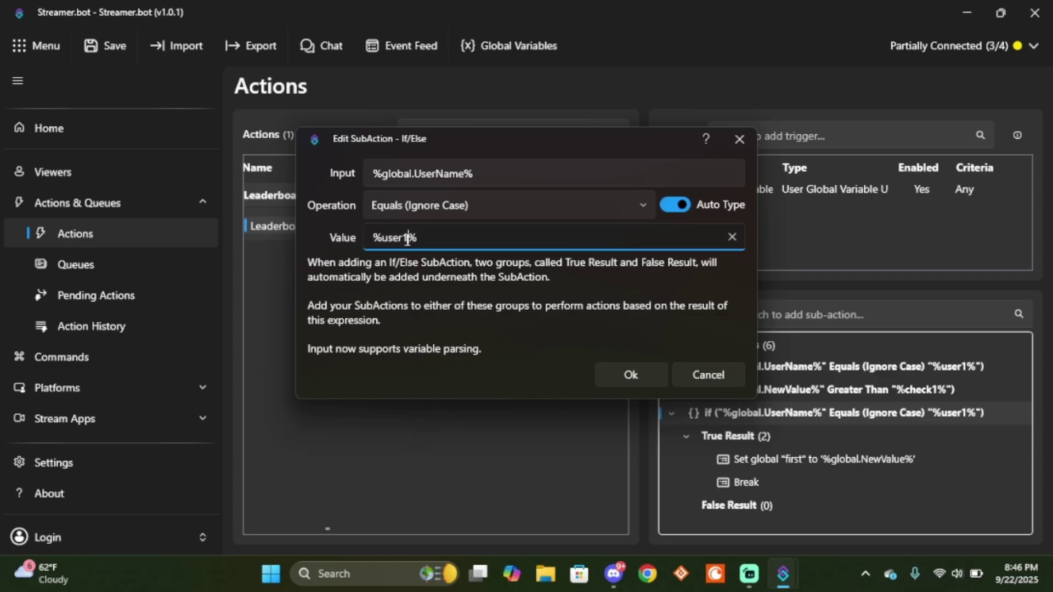
key(BackSpace)
text(2)
key(Return)
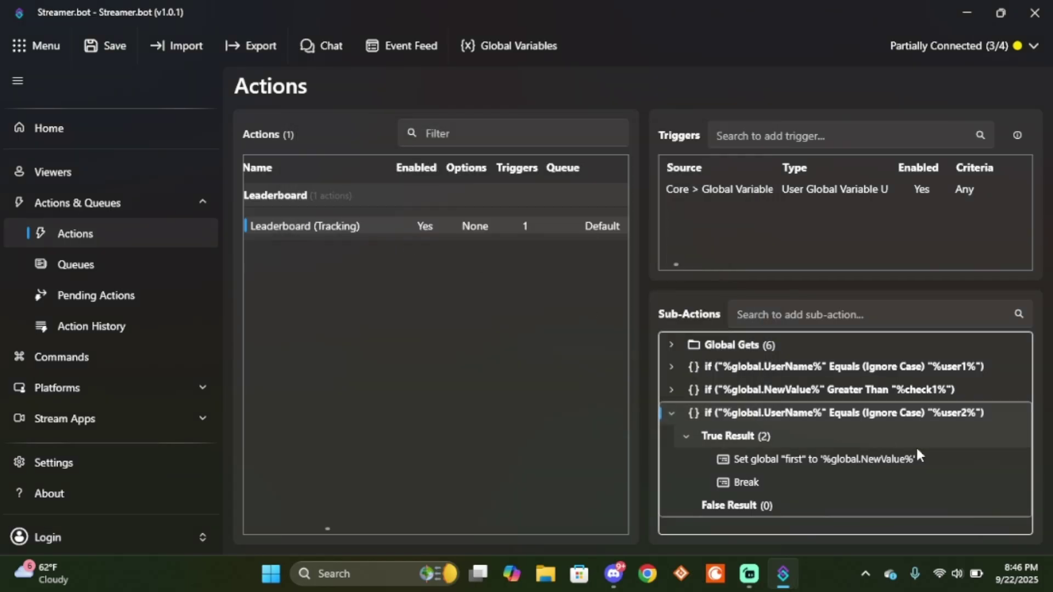
- Change the Global (Set) variable name in the %user2% True Result to "second" and collapse that If/Else
click(883, 469)
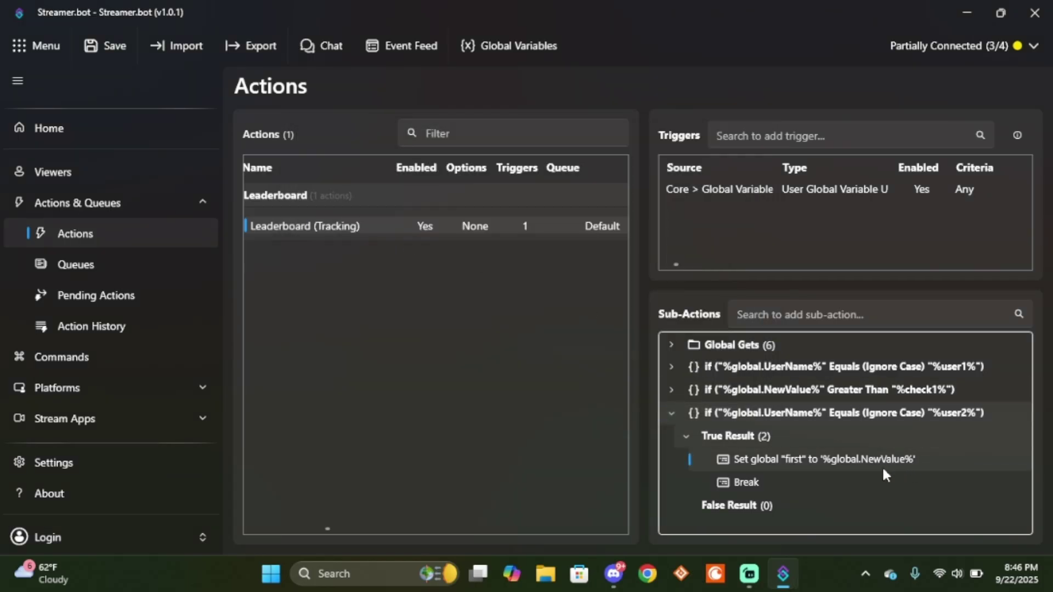
double_click(852, 464)
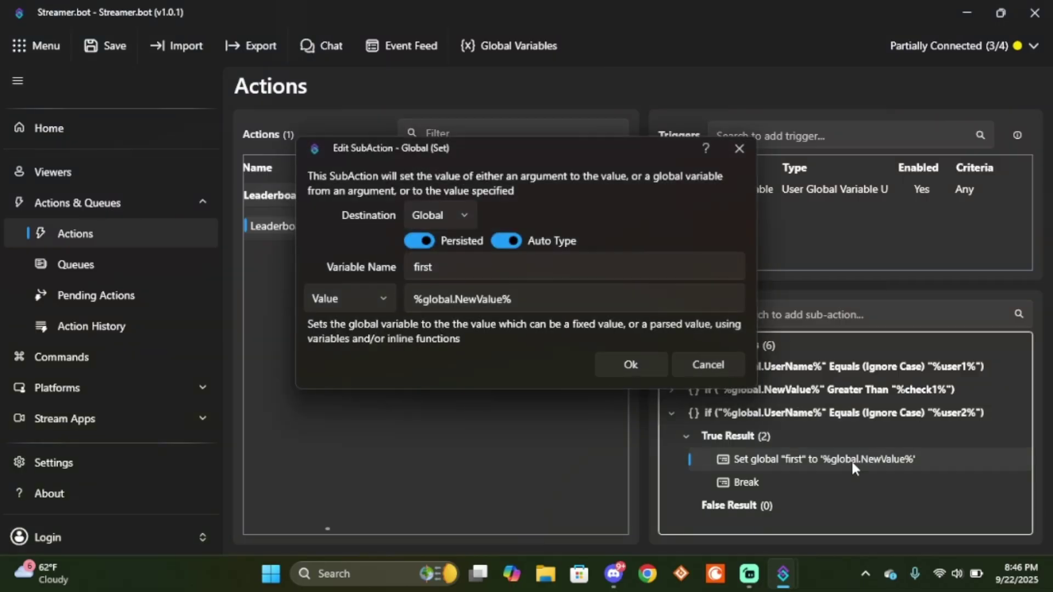
double_click(434, 267)
text(second)
key(Return)
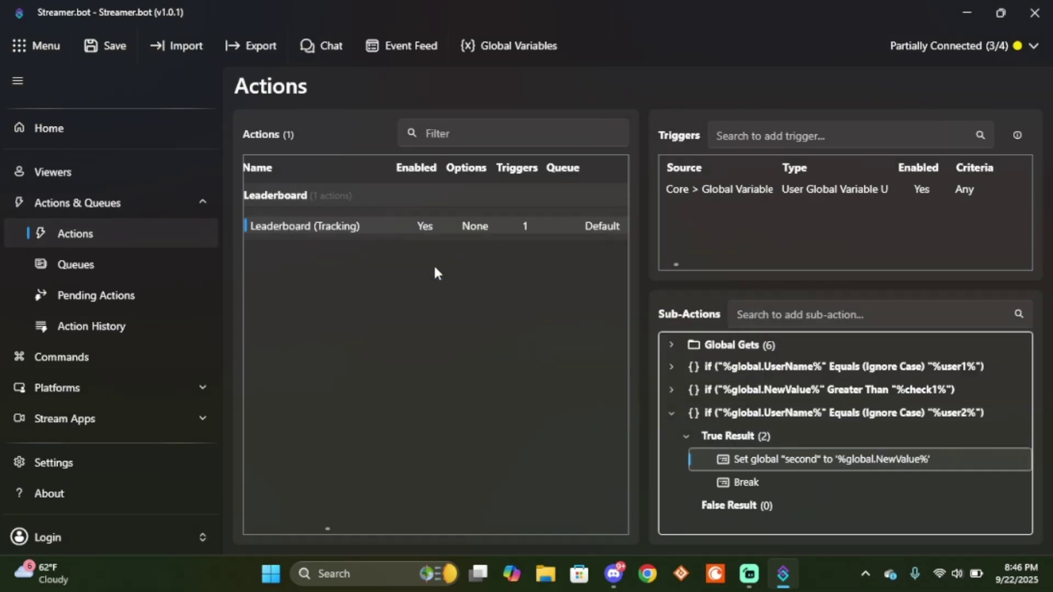
click(674, 412)
click(673, 414)
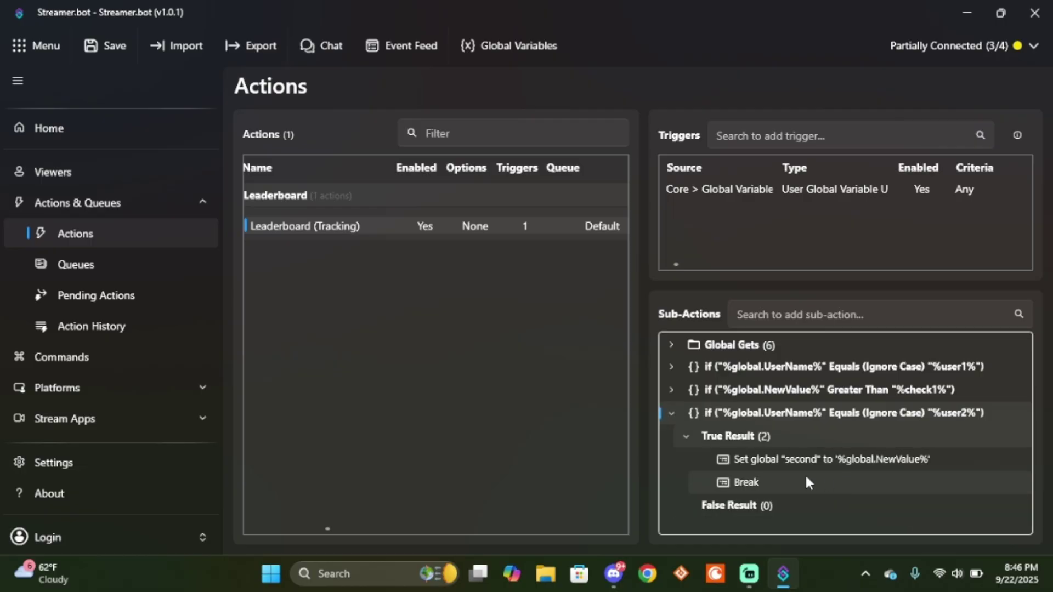
click(673, 414)
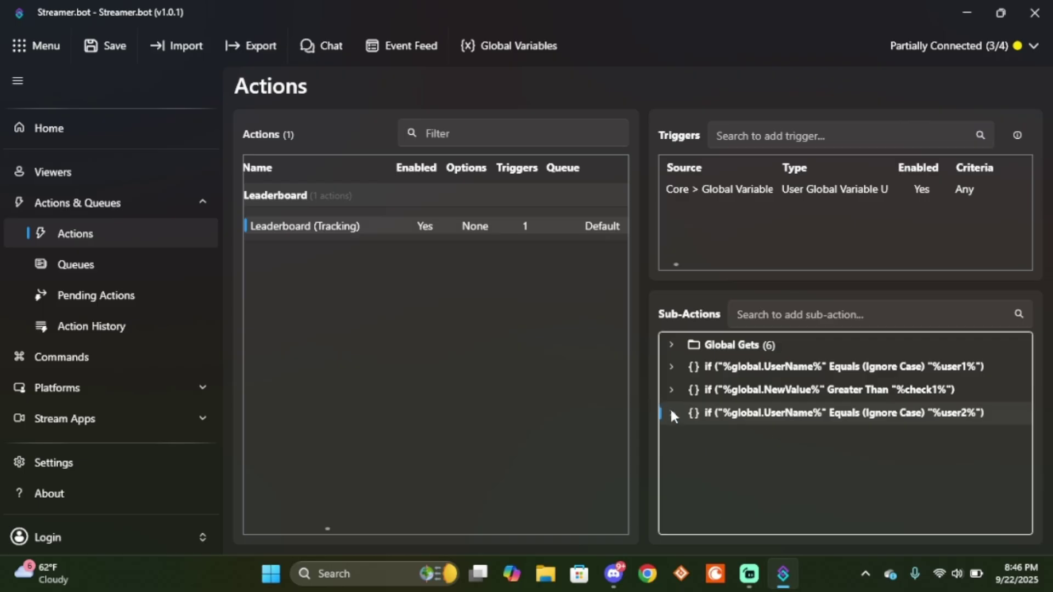
- Copy the Greater Than %check1% If/Else and paste it at the end of the sub-actions
click(846, 396)
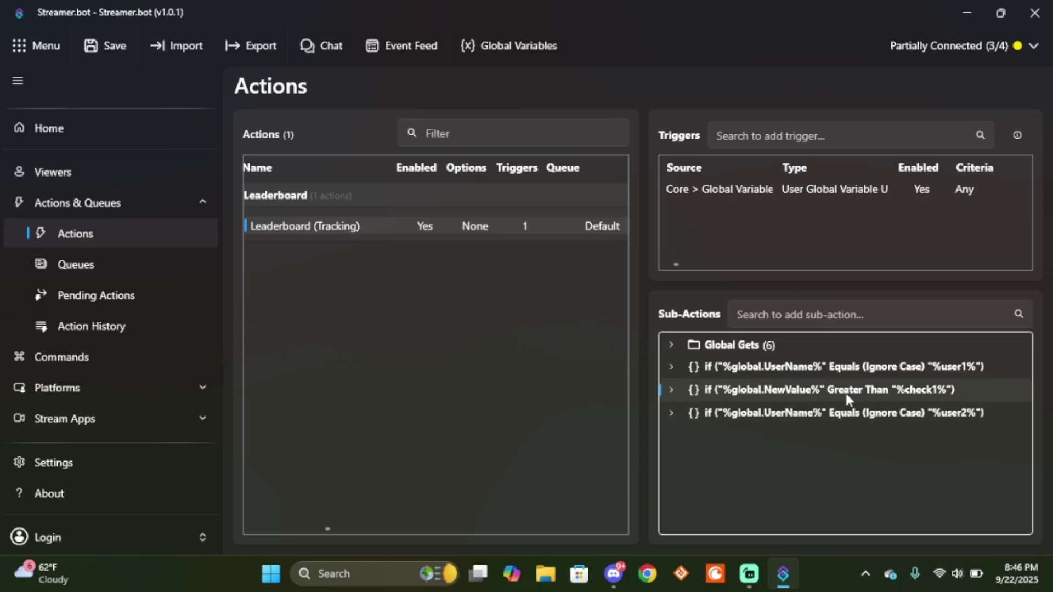
right_click(846, 396)
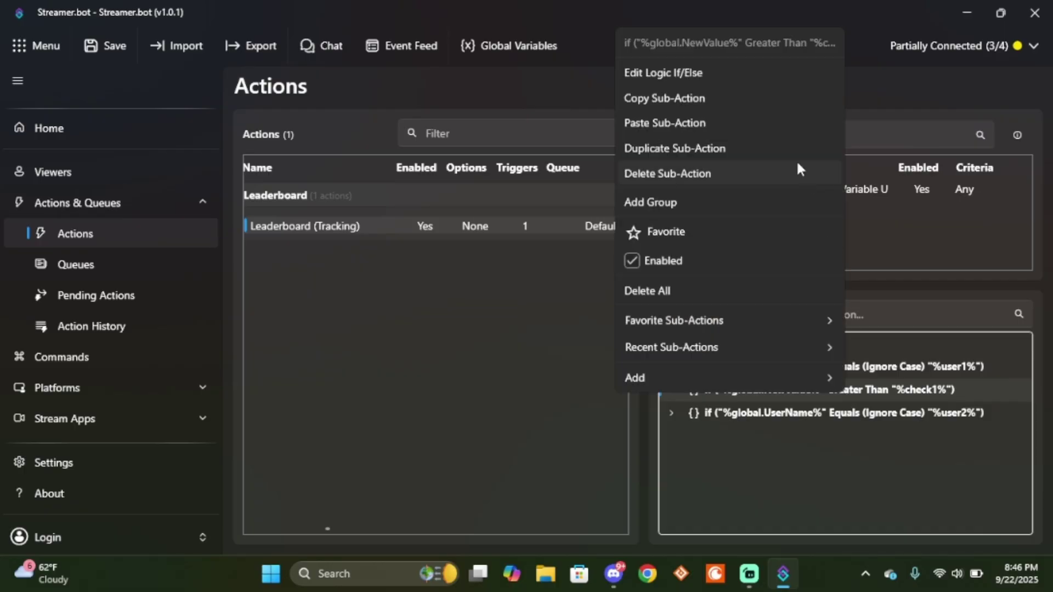
click(765, 102)
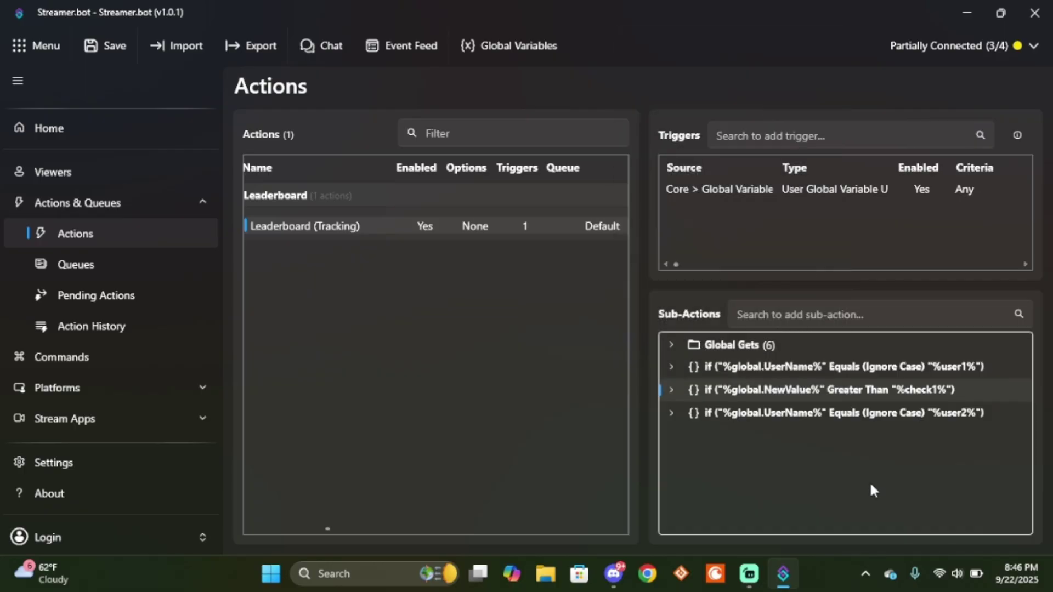
right_click(847, 458)
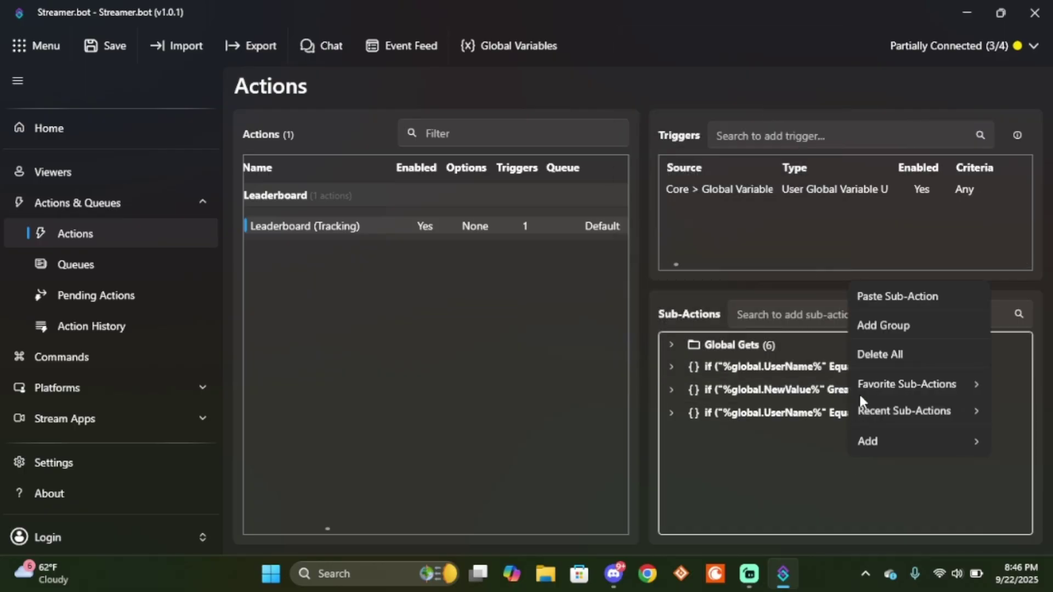
click(896, 303)
- Set the comparison value of the pasted Greater Than If/Else at the end of the sub-actions to %check2%
double_click(878, 439)
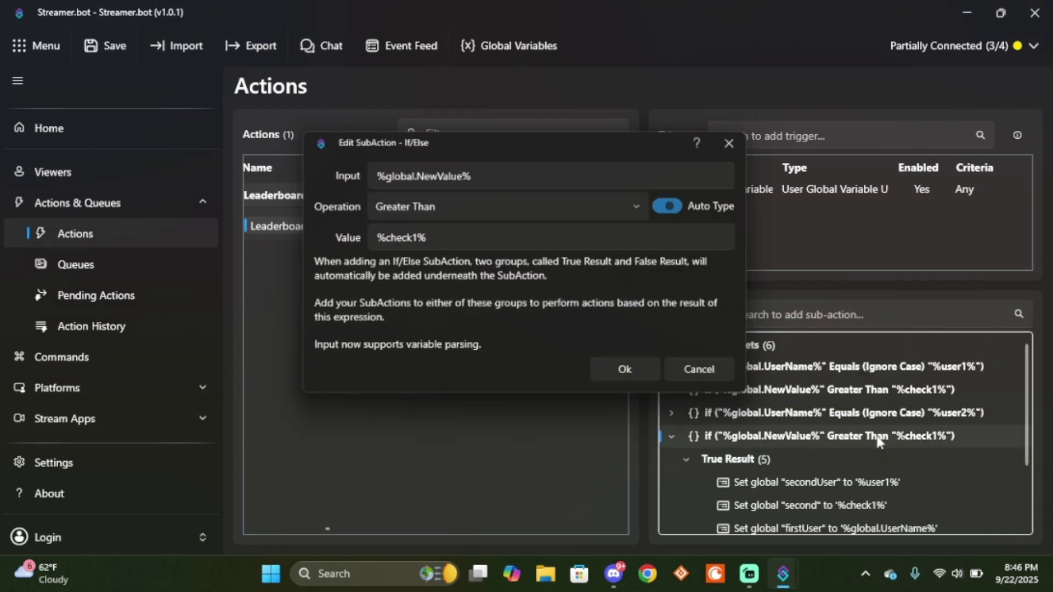
click(415, 236)
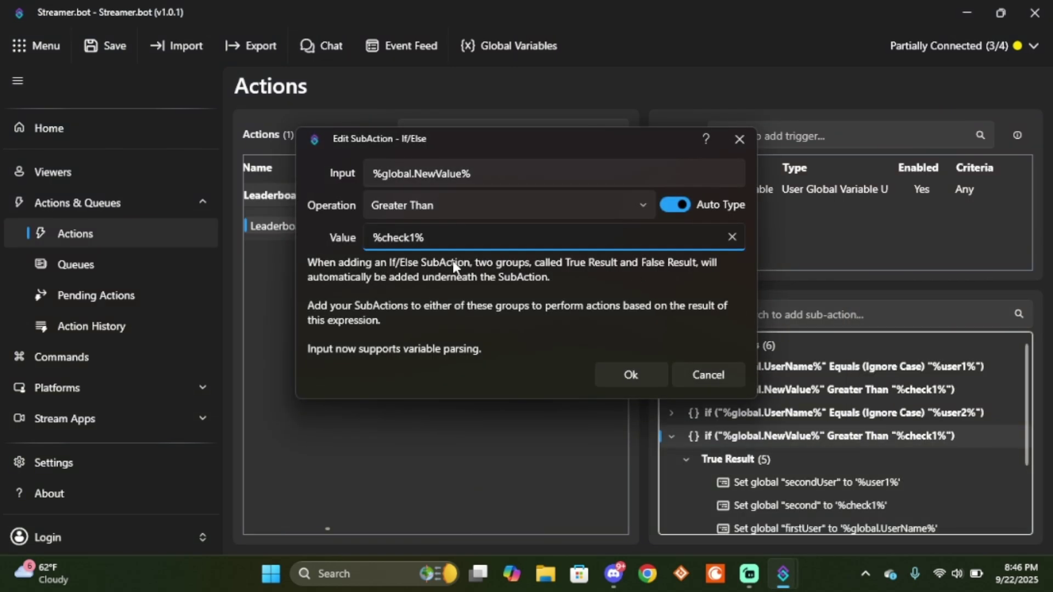
key(BackSpace)
text(2)
key(Return)
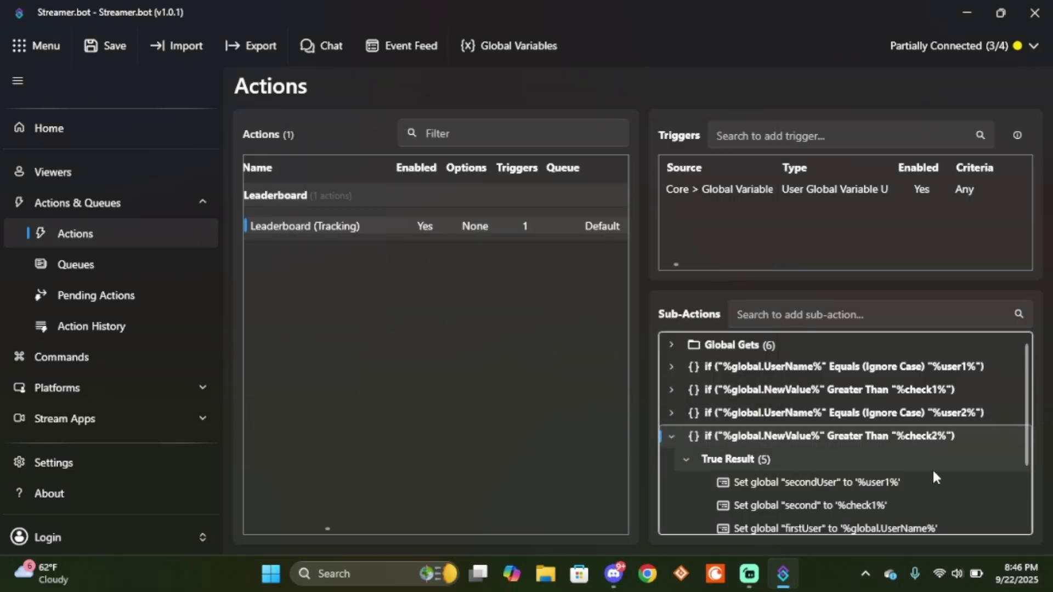
- In the %check2% True Result, change the secondUser Global (Set) to variable name "thirdUser" with value %user2%
scroll(854, 426, down, 3)
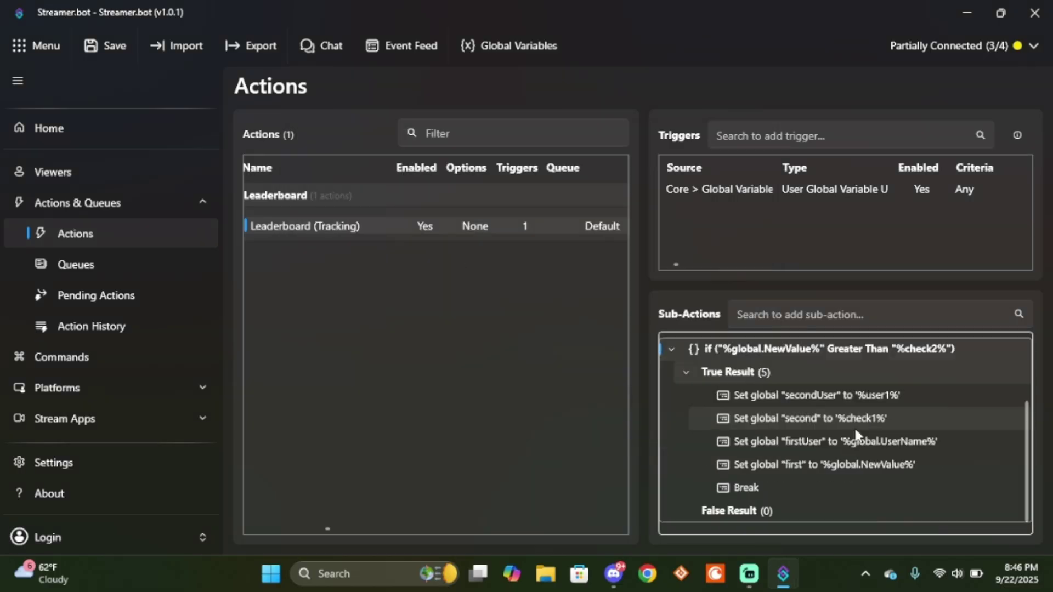
double_click(824, 396)
click(436, 265)
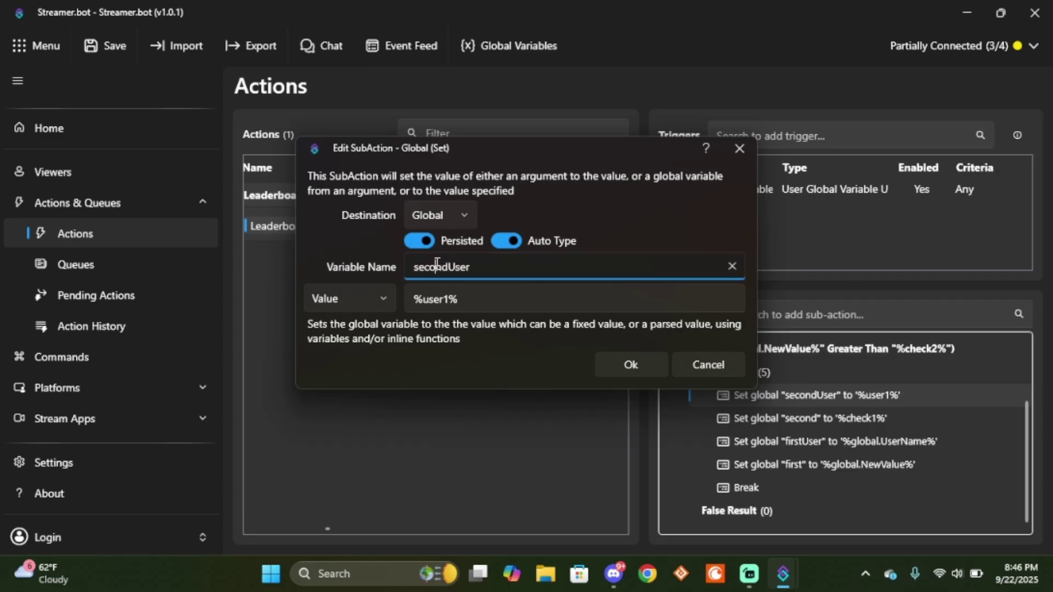
click(447, 266)
key(BackSpace)
key(BackSpace)
key(BackSpace)
key(BackSpace)
key(BackSpace)
key(BackSpace)
text(third)
click(446, 302)
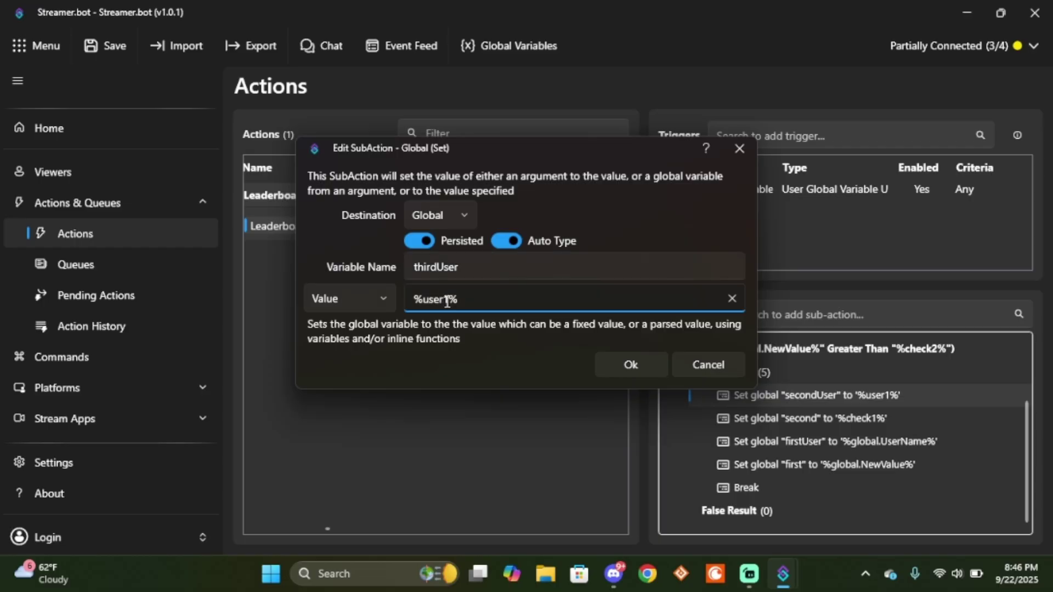
key(BackSpace)
text(2)
key(Return)
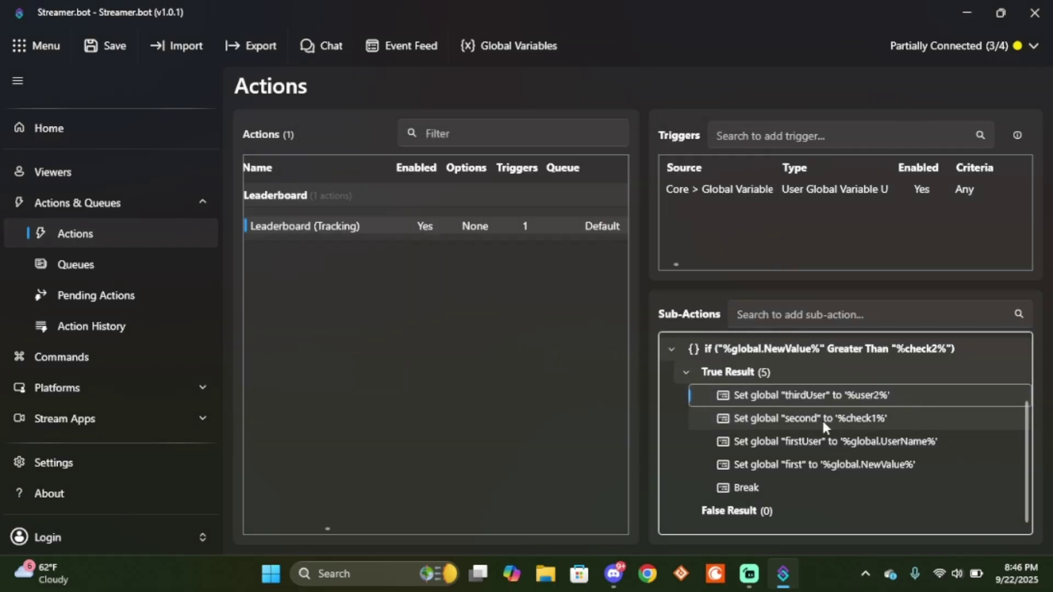
- In the %check2% True Result, change the "second" Global (Set) to variable name "third" with value %check2%
double_click(840, 424)
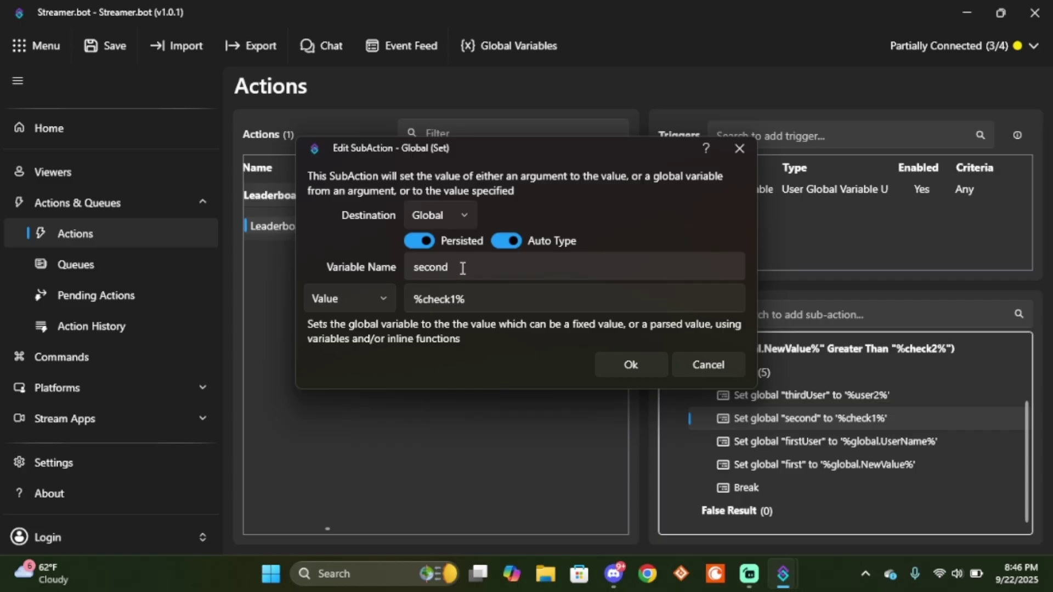
double_click(463, 268)
text(third)
key(Tab)
key(Tab)
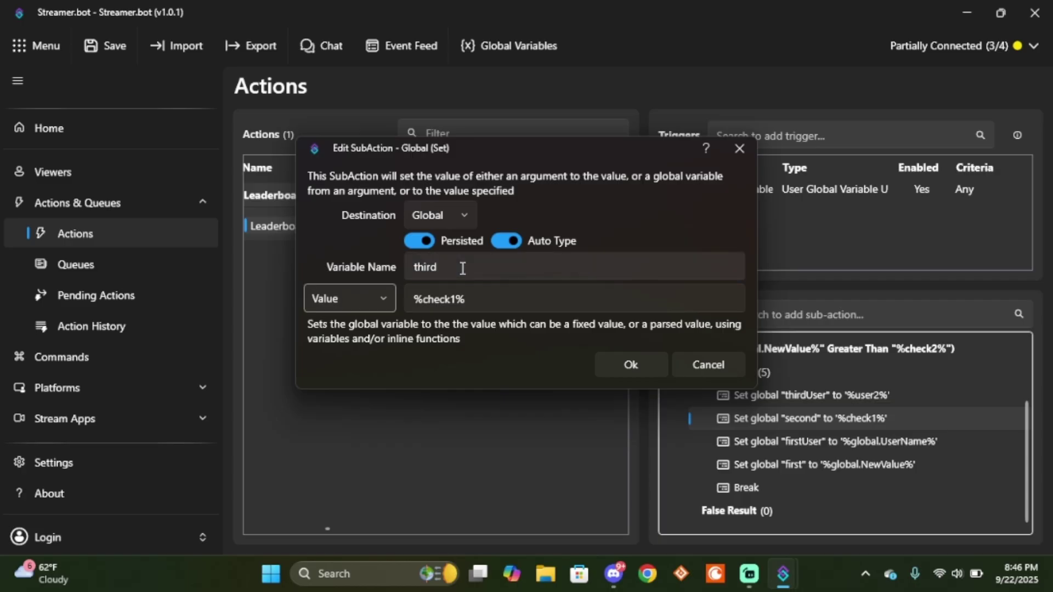
key(Left)
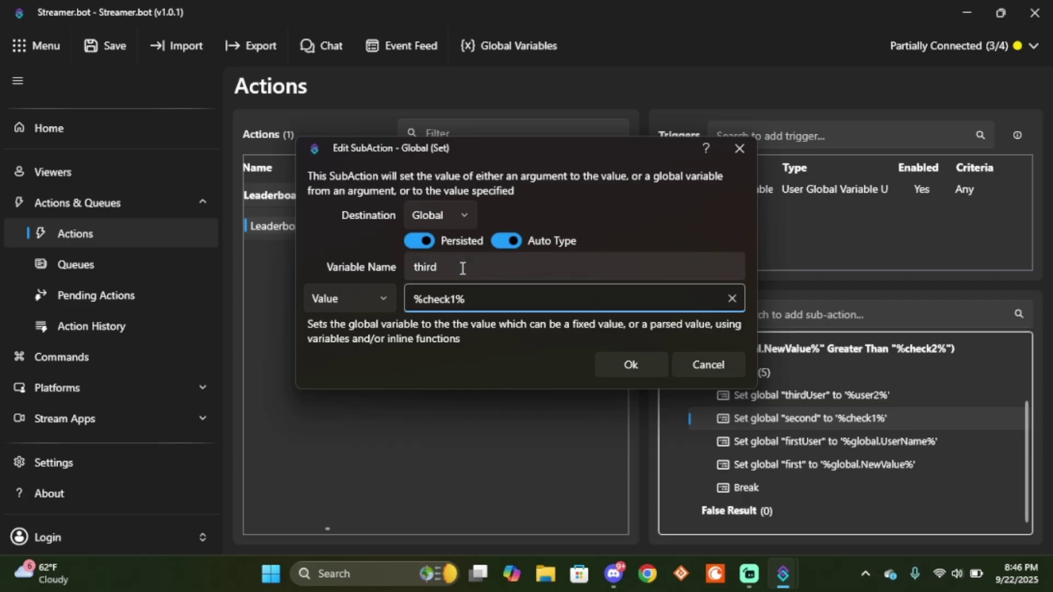
key(BackSpace)
text(2)
key(Return)
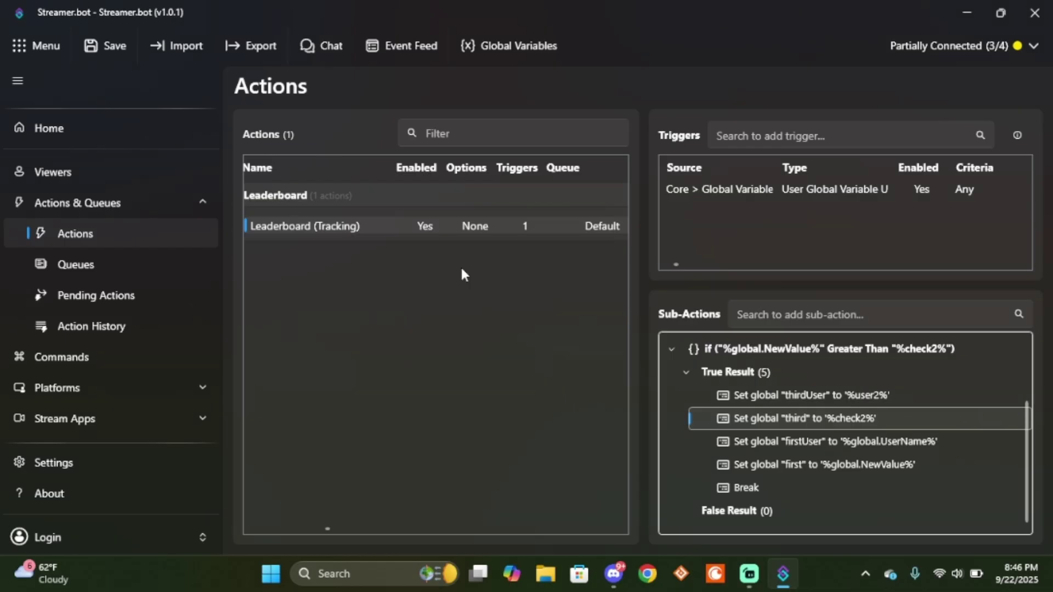
- Rename the firstUser variable in the %check2% True Result's Global (Set) to "secondUser"
double_click(801, 443)
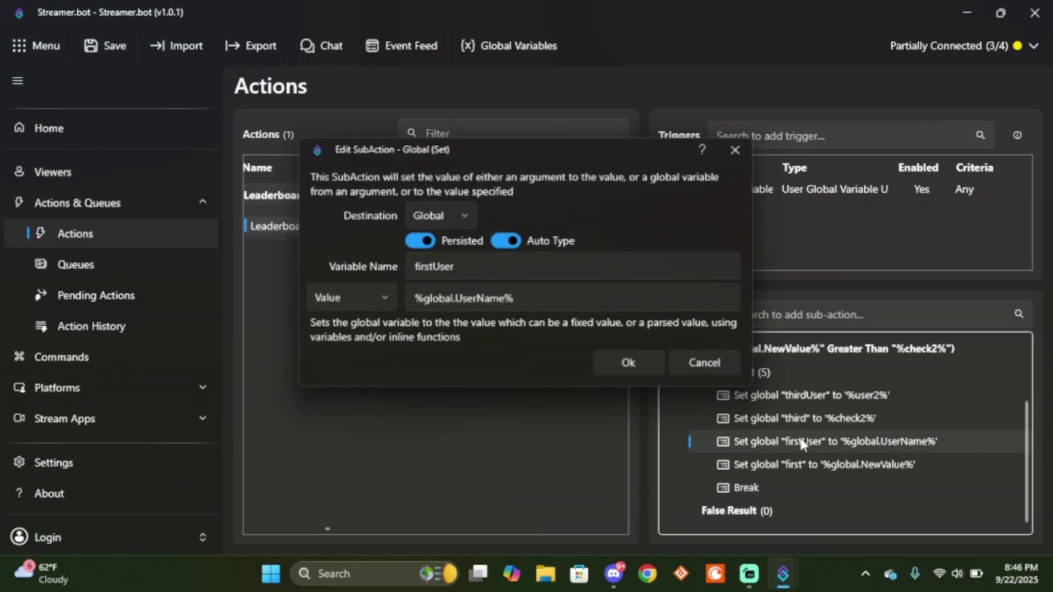
click(433, 268)
key(BackSpace)
key(BackSpace)
key(BackSpace)
key(BackSpace)
key(BackSpace)
text(second)
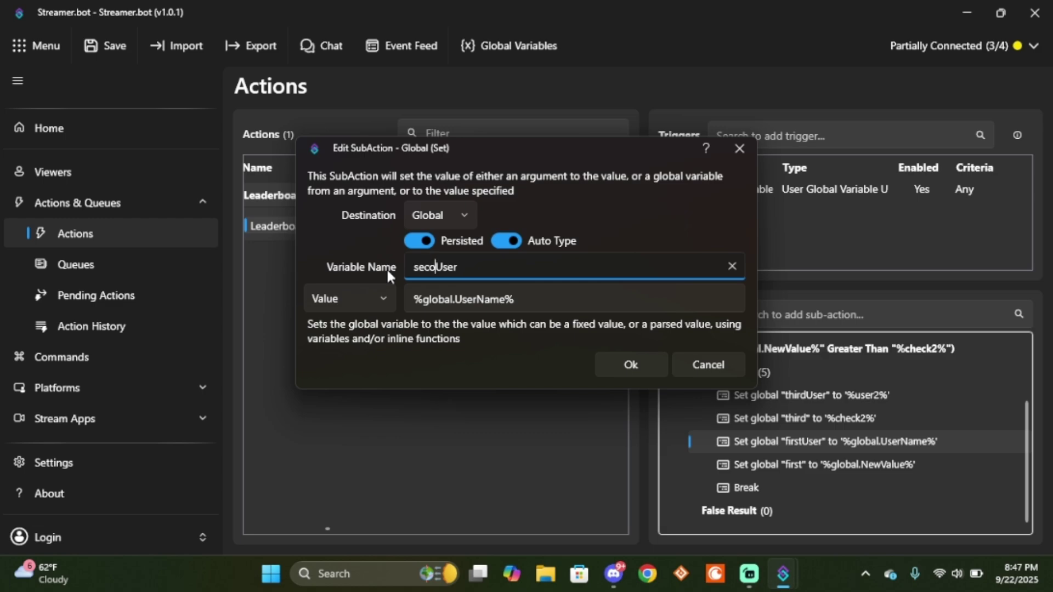
key(Tab)
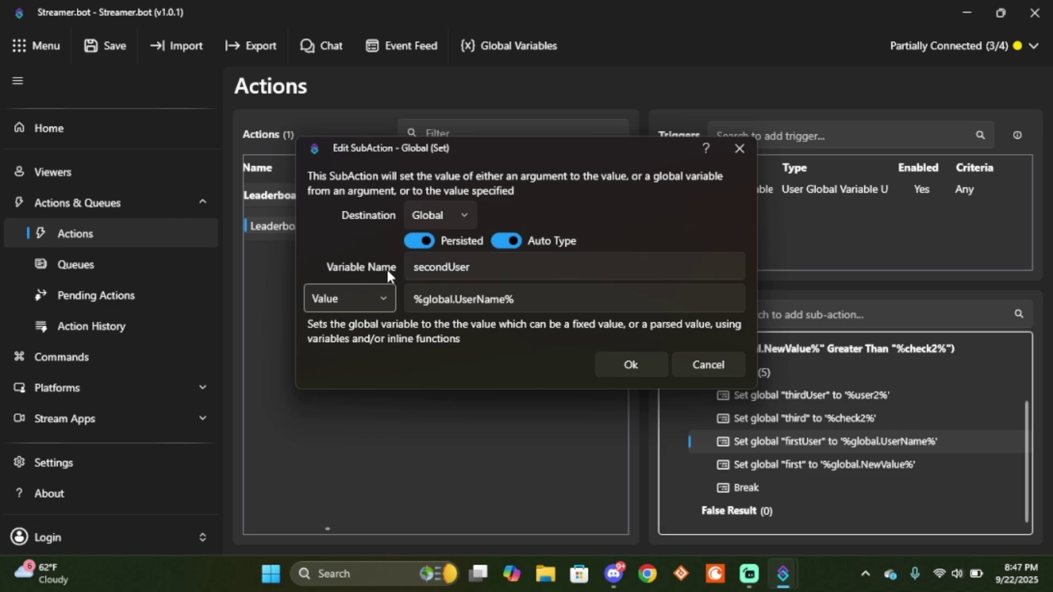
click(638, 356)
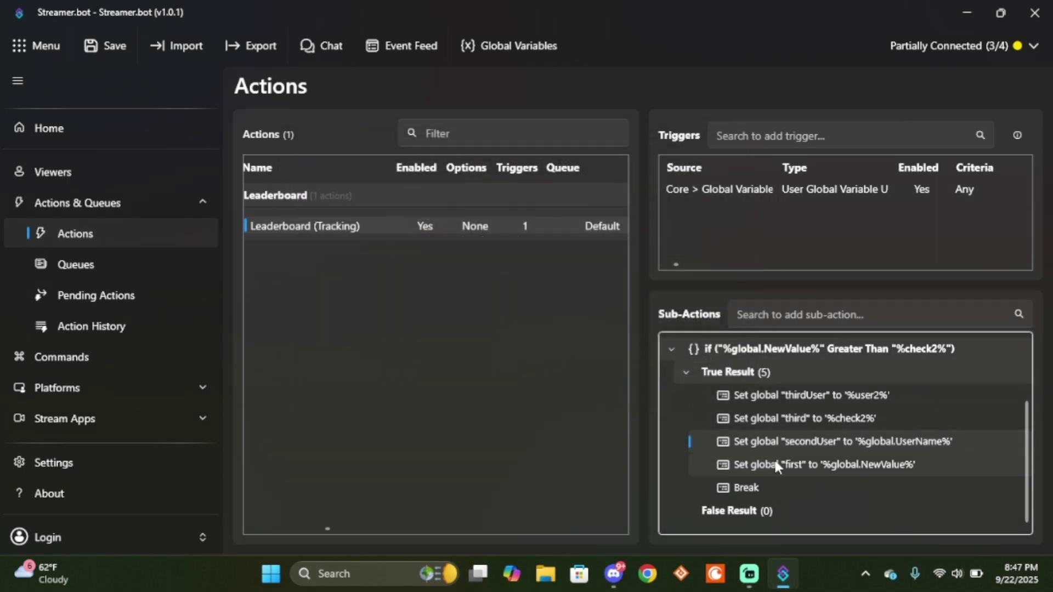
- Change the "first" Global (Set) variable name in the %check2% True Result to "second" and collapse that If/Else
double_click(775, 464)
click(542, 278)
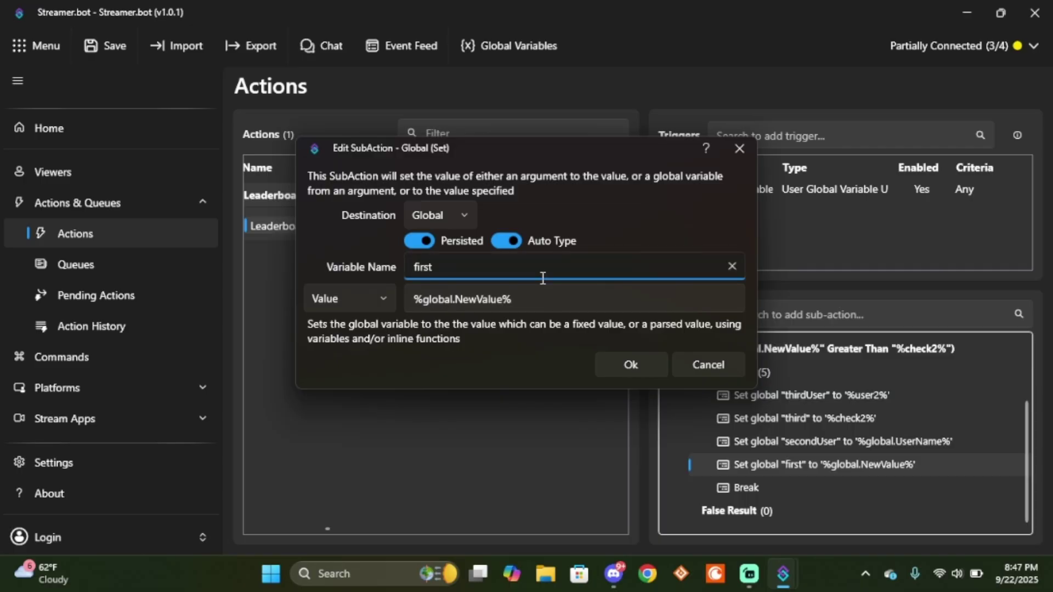
double_click(521, 263)
text(second)
key(Return)
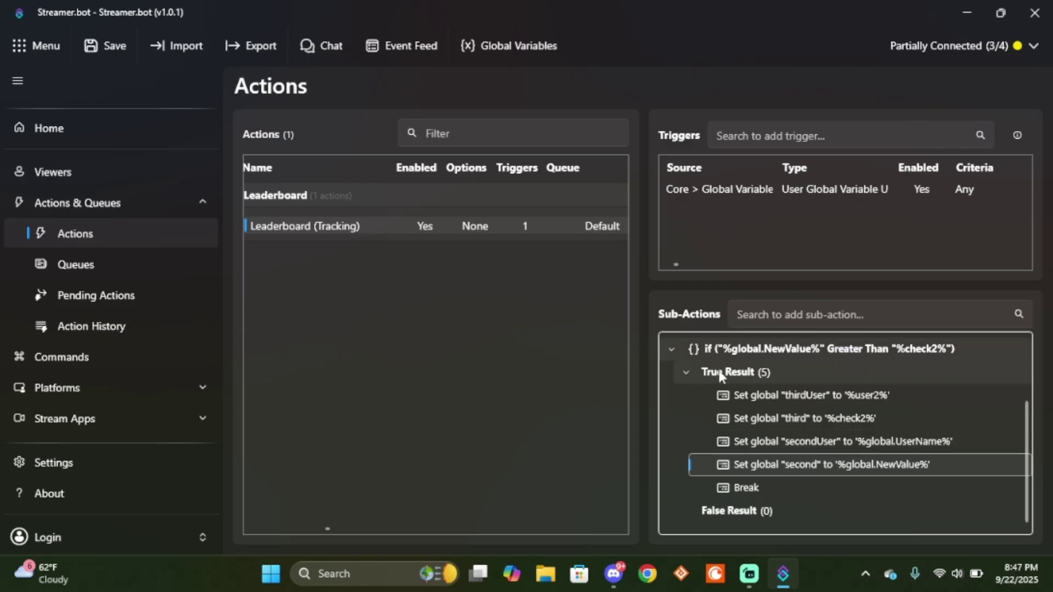
click(670, 350)
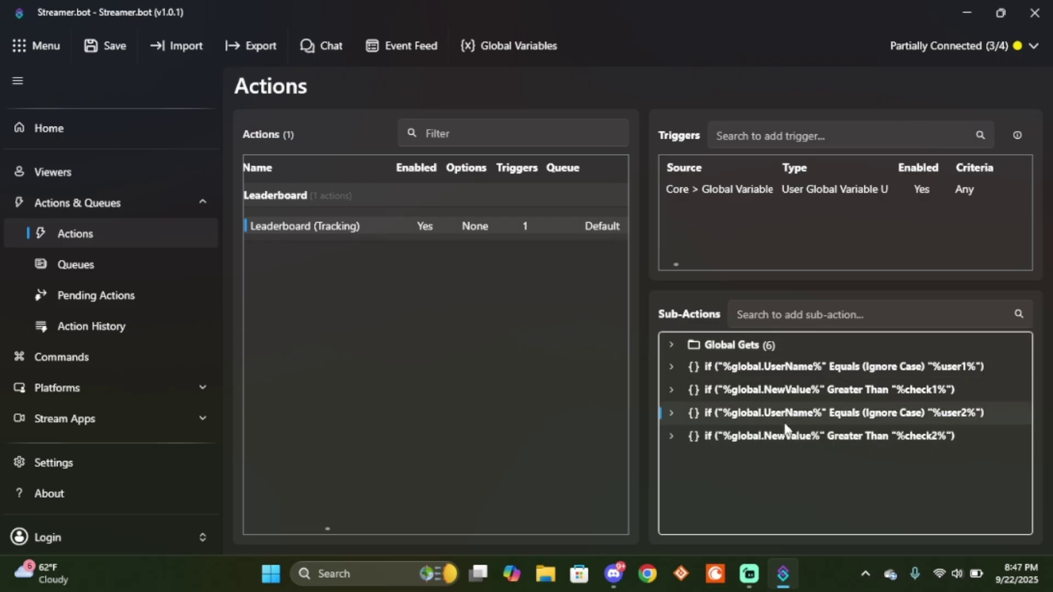
- Paste a copy of the %user2% Equals (Ignore Case) If/Else at the end and set its comparison value to %user3%
key(ctrl+v)
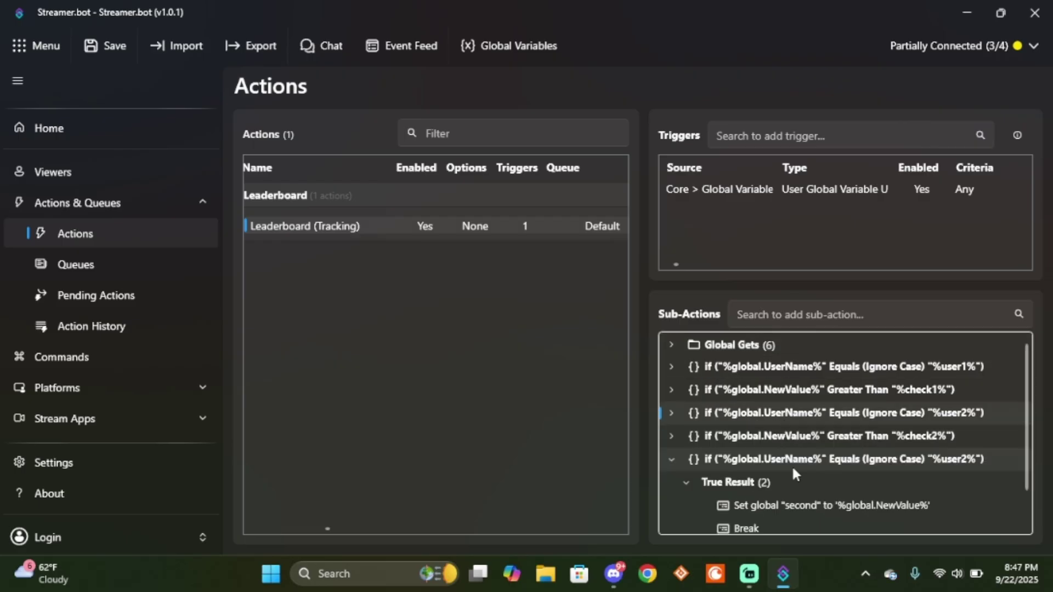
double_click(794, 462)
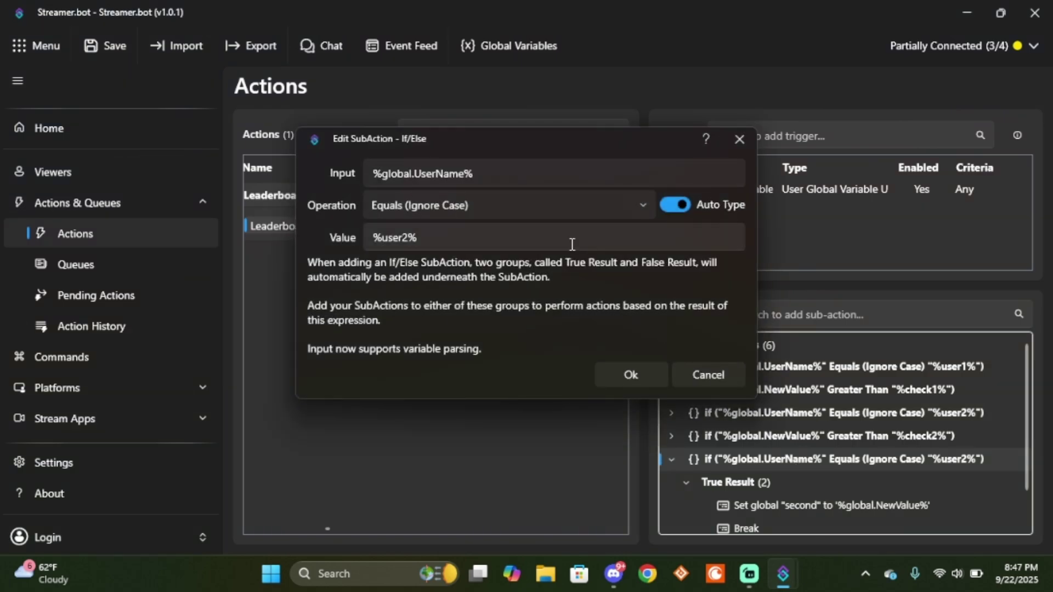
click(412, 239)
key(BackSpace)
text(3)
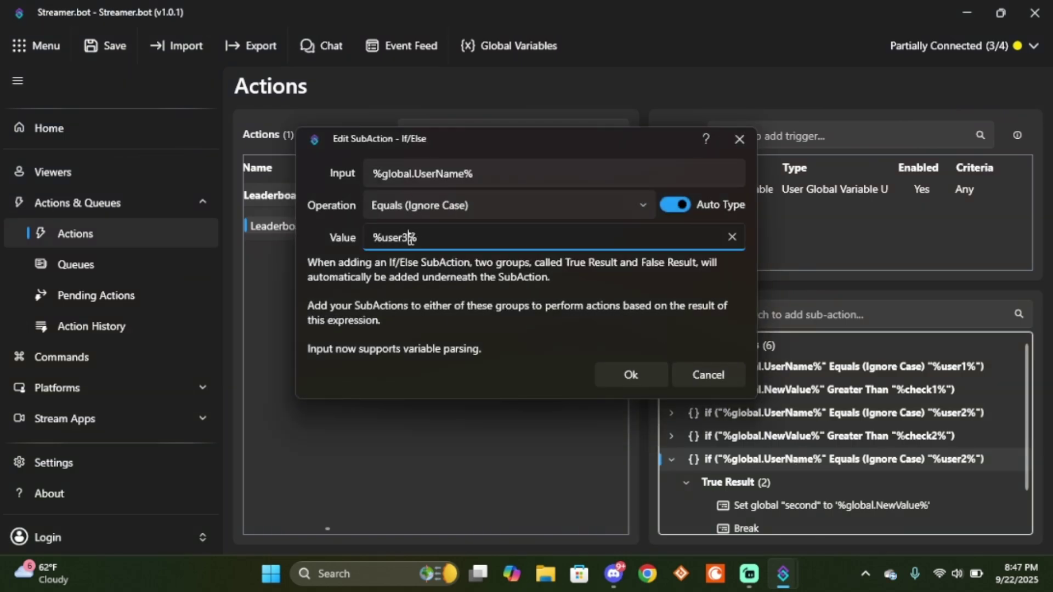
key(Return)
- Change the Global (Set) variable name in the %user3% True Result to "third" and collapse that If/Else
scroll(722, 398, down, 1)
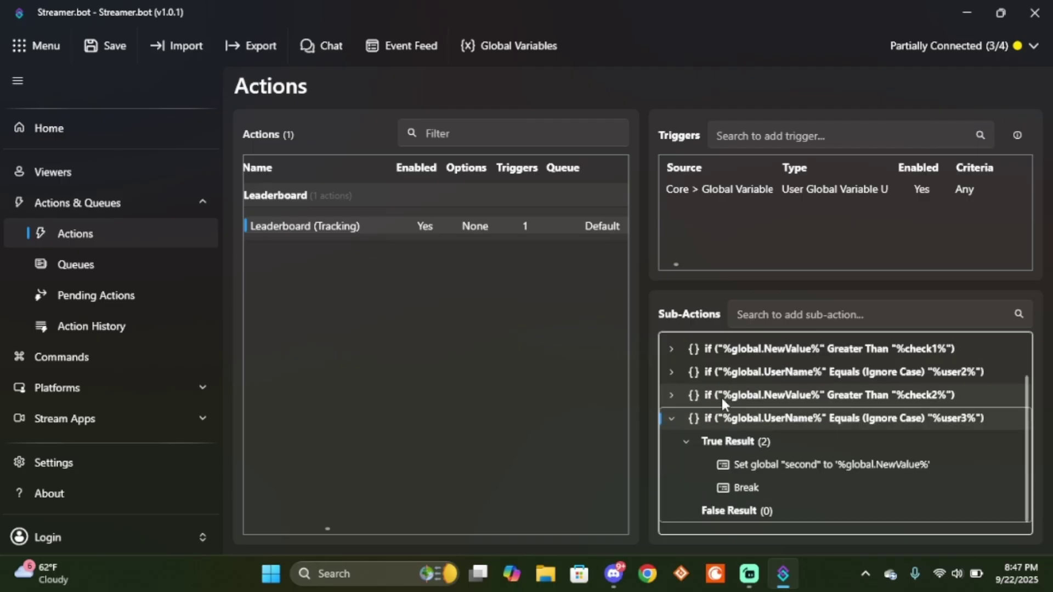
click(813, 462)
double_click(813, 463)
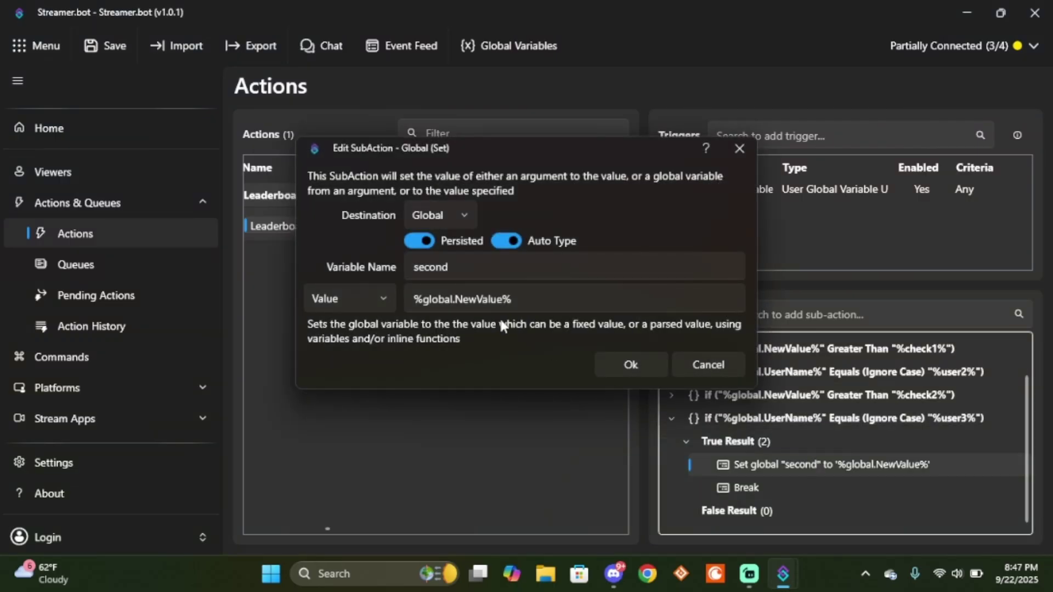
double_click(499, 271)
text(third)
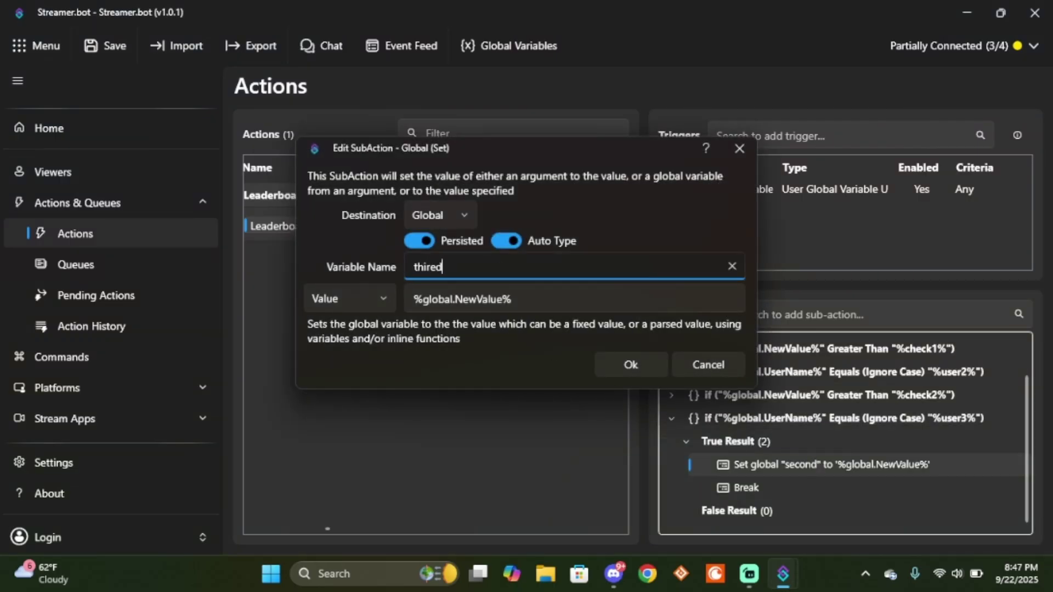
key(Return)
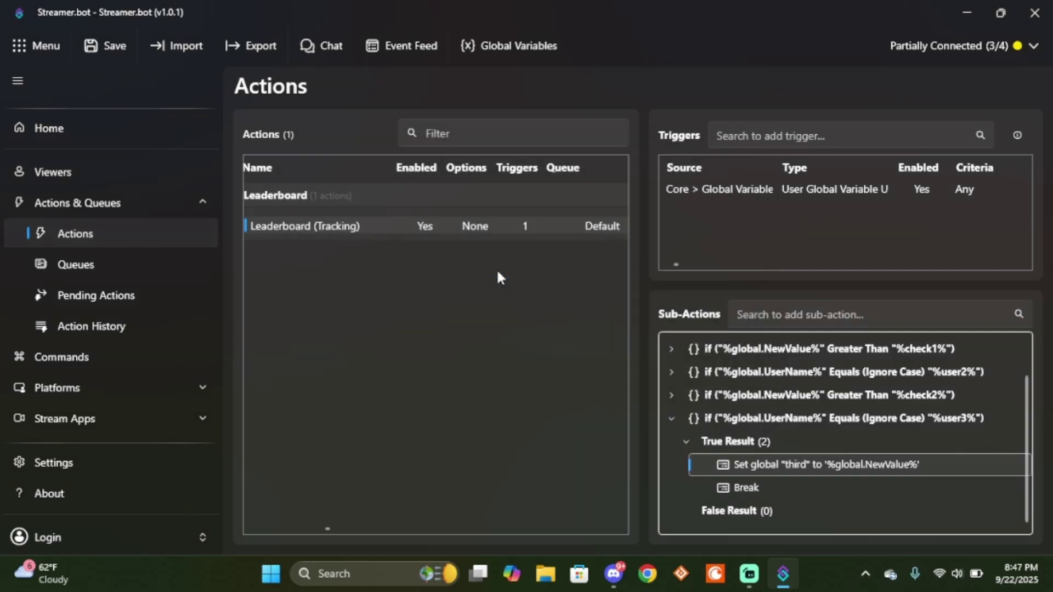
click(671, 419)
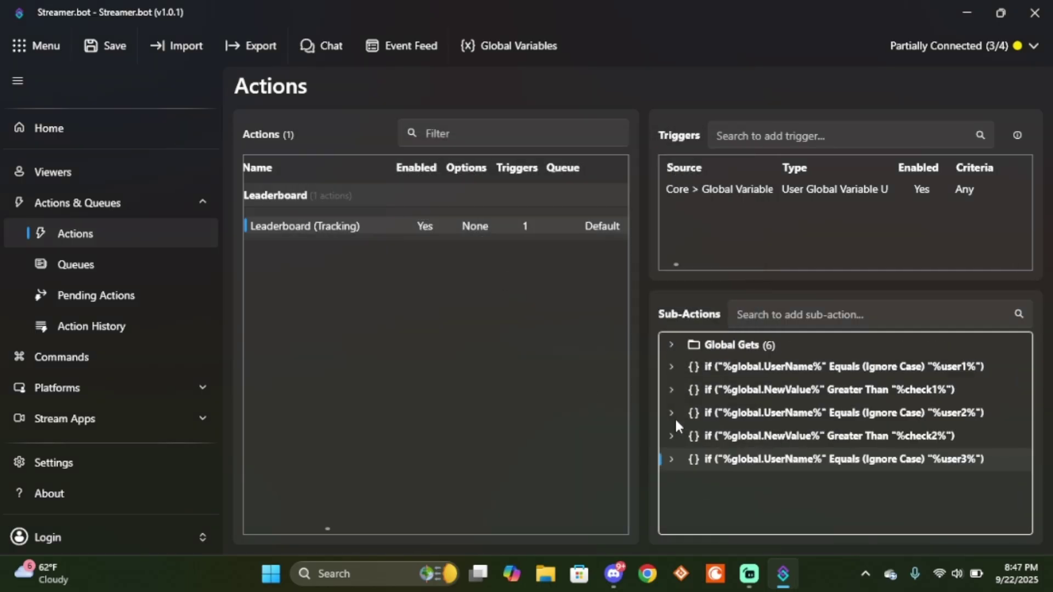
- Paste a copy of the Greater Than %check2% If/Else at the end and delete its "thirdUser" and "third" Global (Set) sub-actions
click(743, 438)
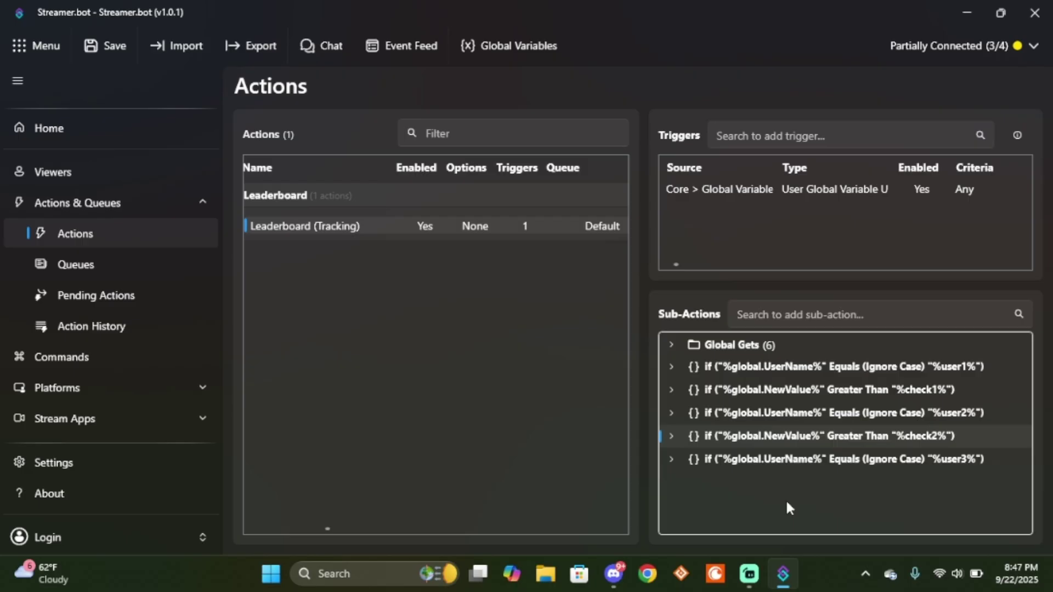
key(Right)
scroll(785, 498, down, 3)
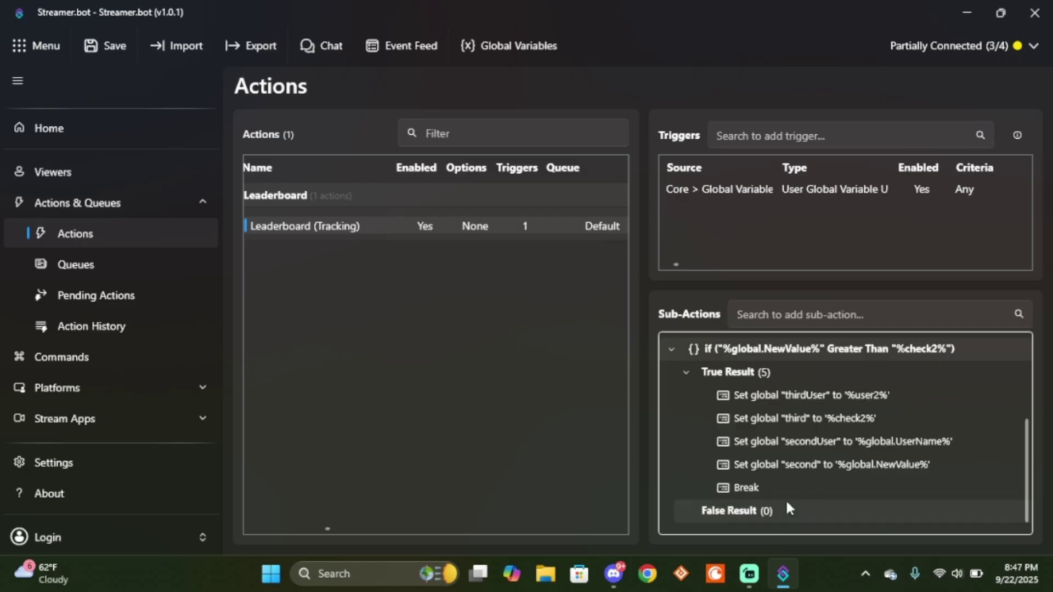
click(781, 400)
key(Delete)
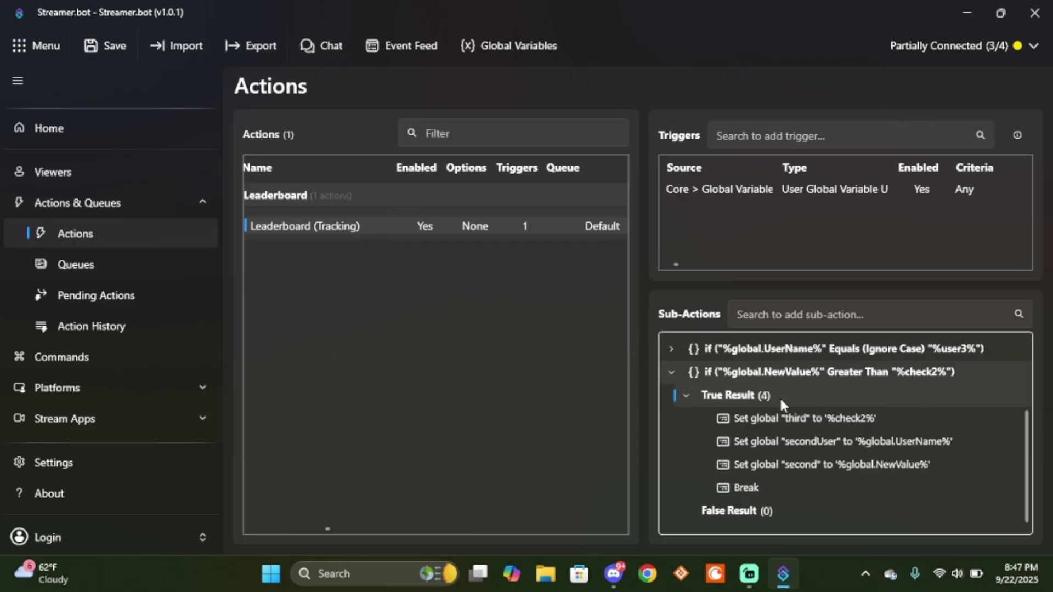
click(779, 418)
key(Delete)
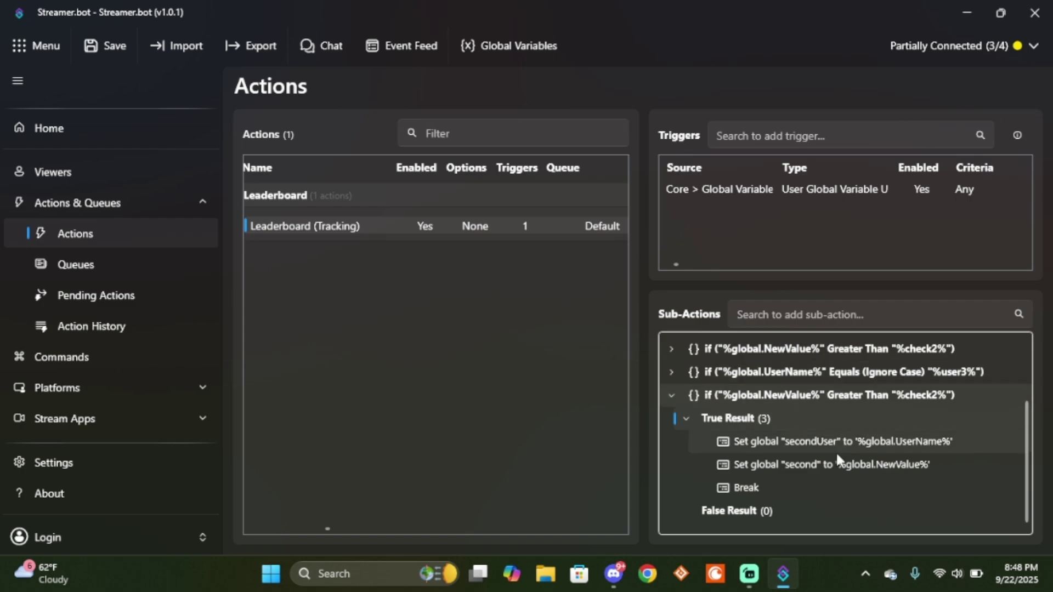
- Rename the secondUser variable in the last If/Else's True Result to "thirdUser"
double_click(819, 439)
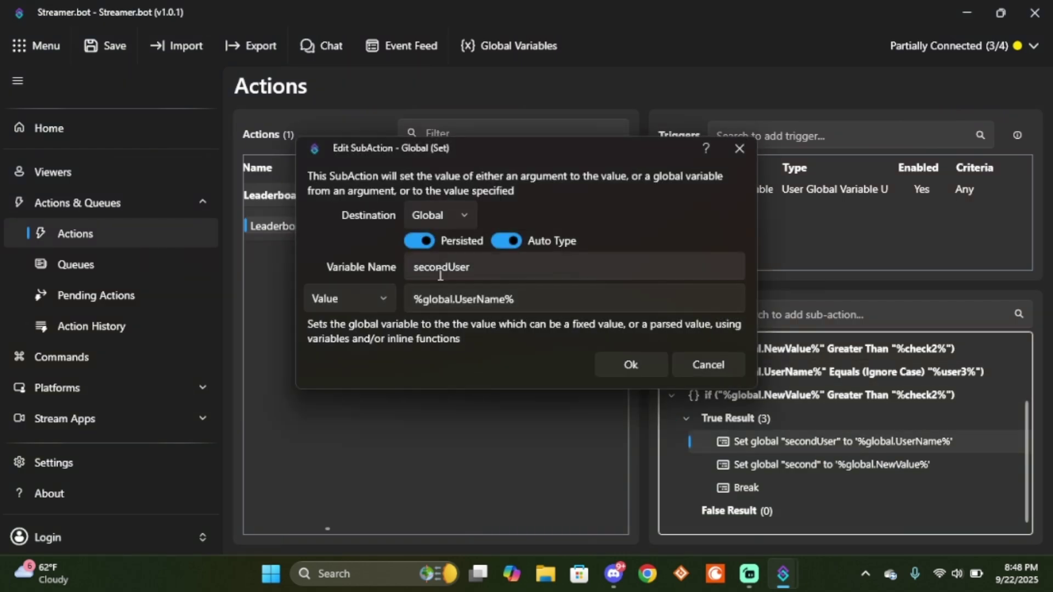
drag(448, 269, 387, 276)
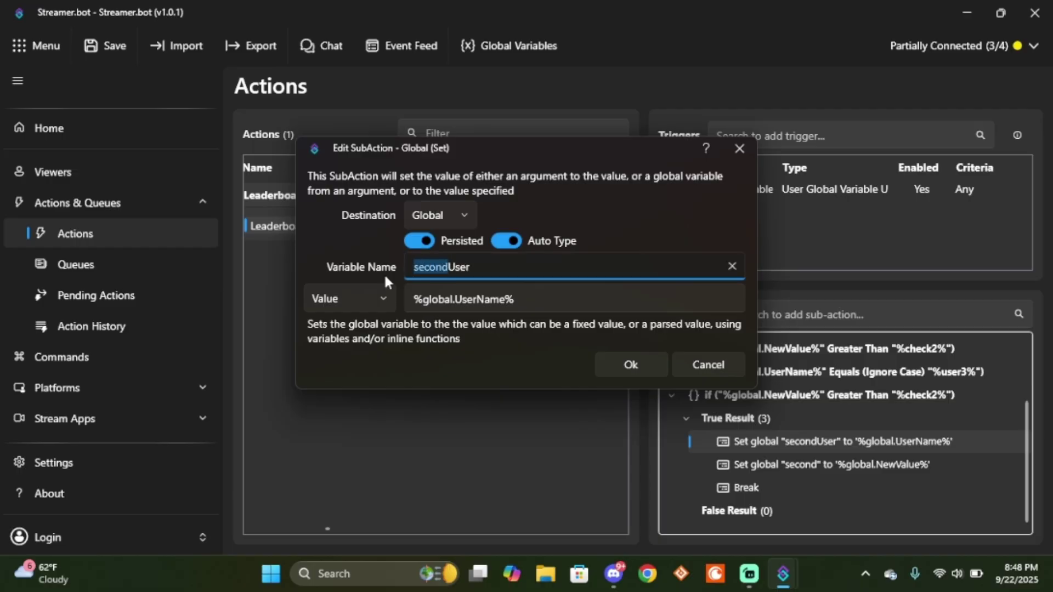
text(third)
key(Return)
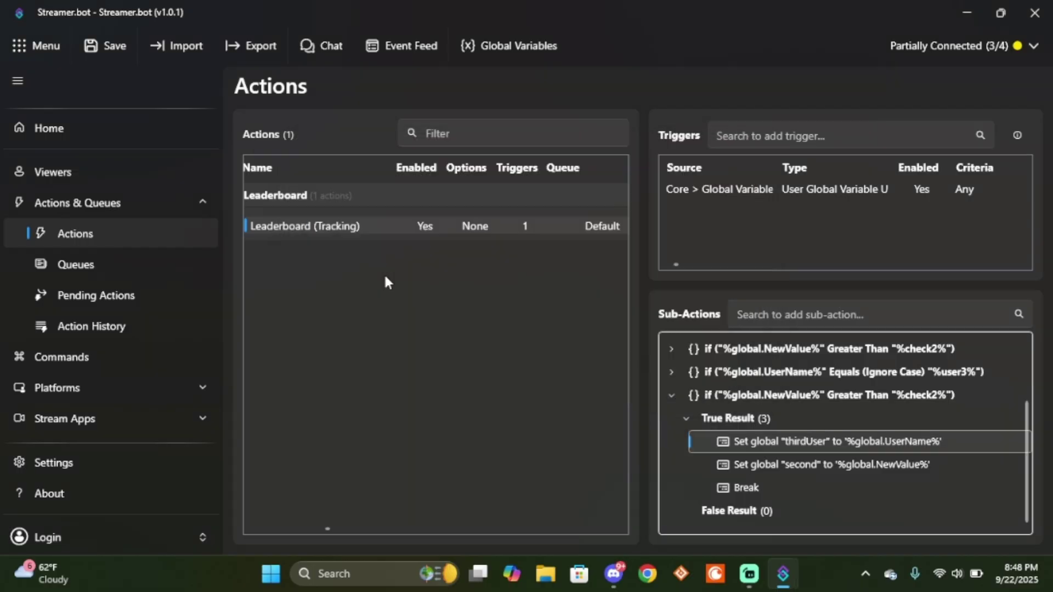
- Change the "second" Global (Set) variable name in the last If/Else's True Result to "third"
double_click(762, 464)
double_click(536, 263)
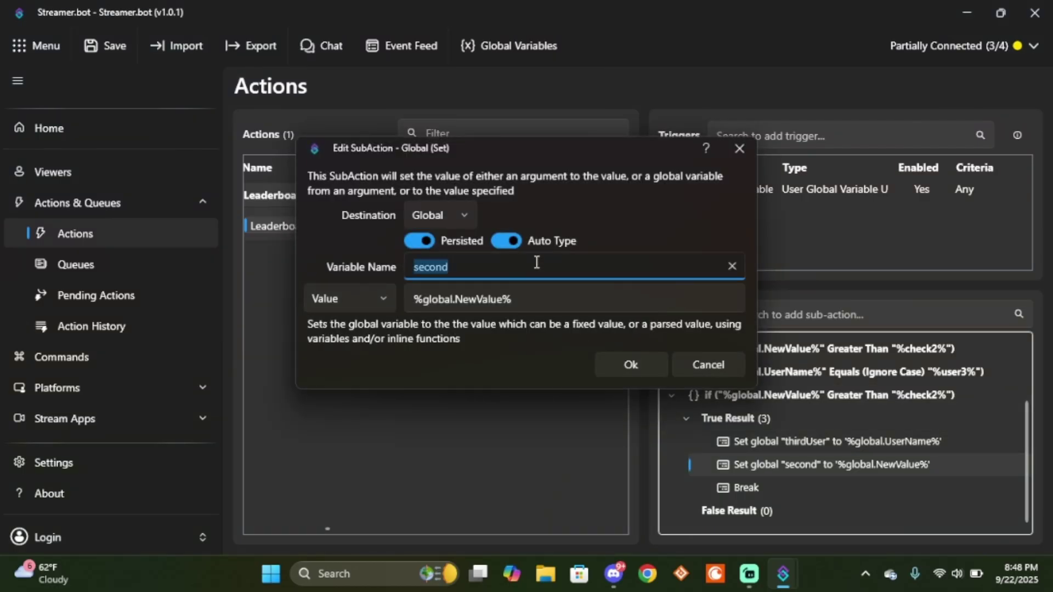
text(third)
key(Return)
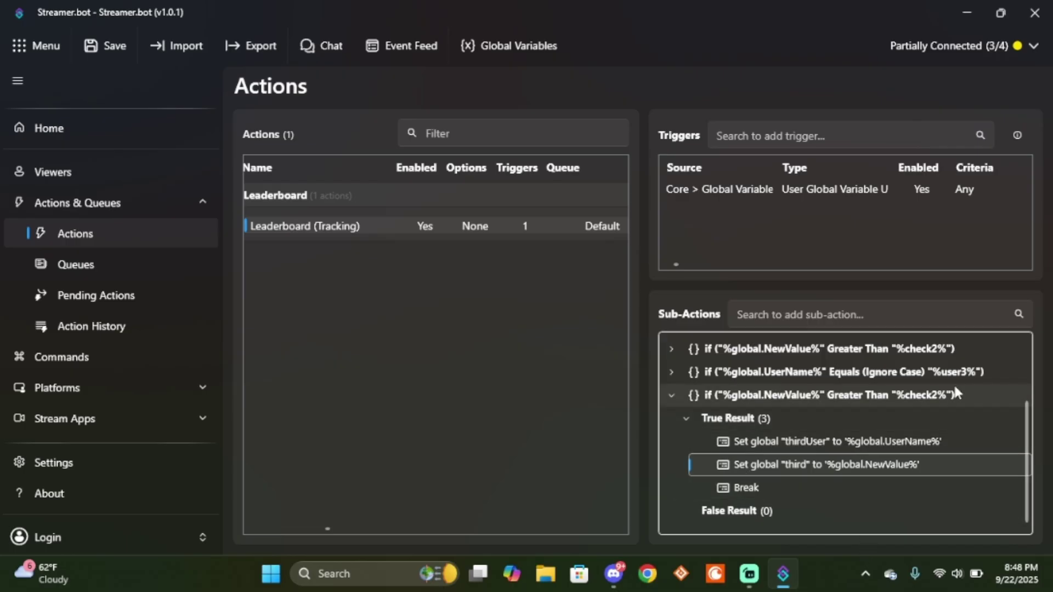
- Change the comparison value of the last Greater Than If/Else to %check3% and collapse that If/Else
double_click(938, 396)
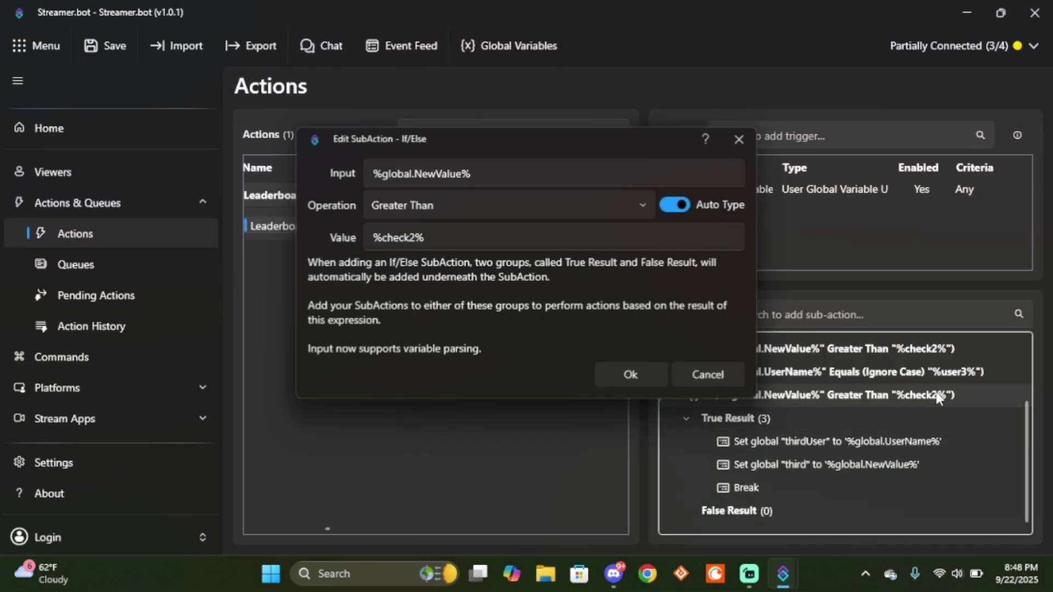
click(412, 239)
key(BackSpace)
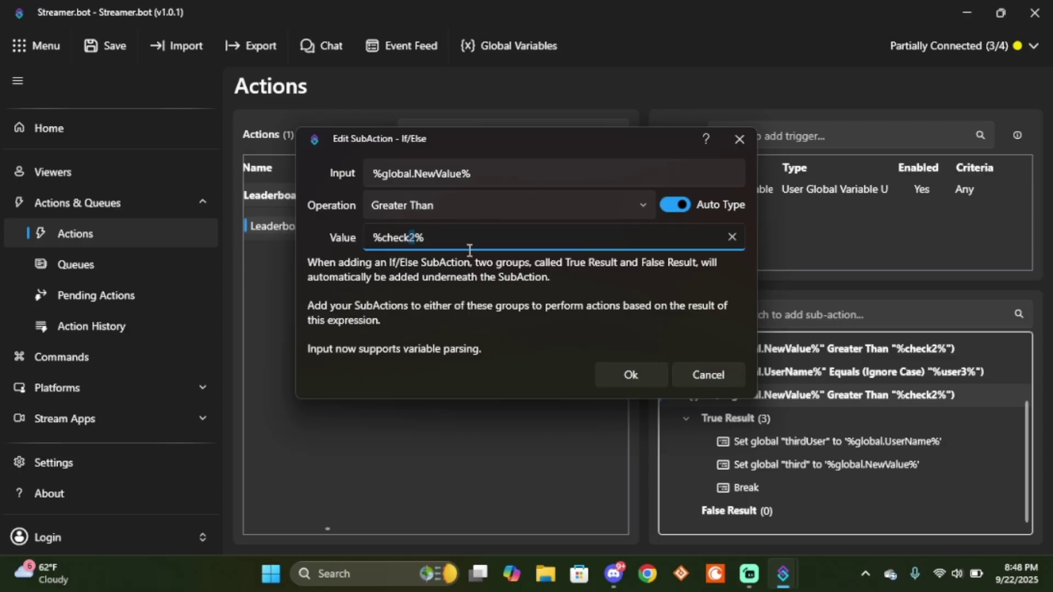
text(3)
key(Return)
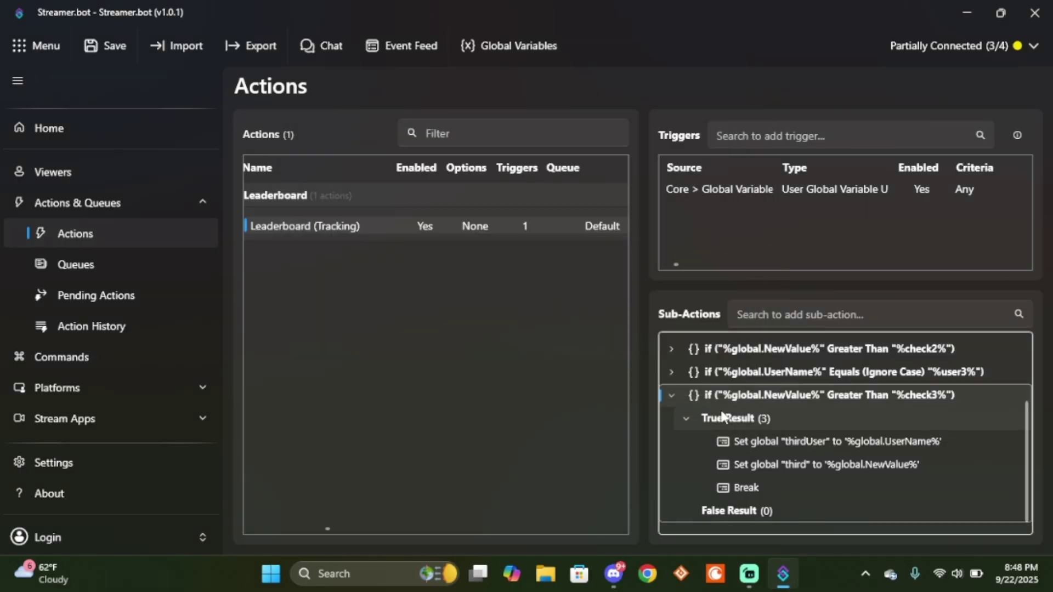
click(672, 395)
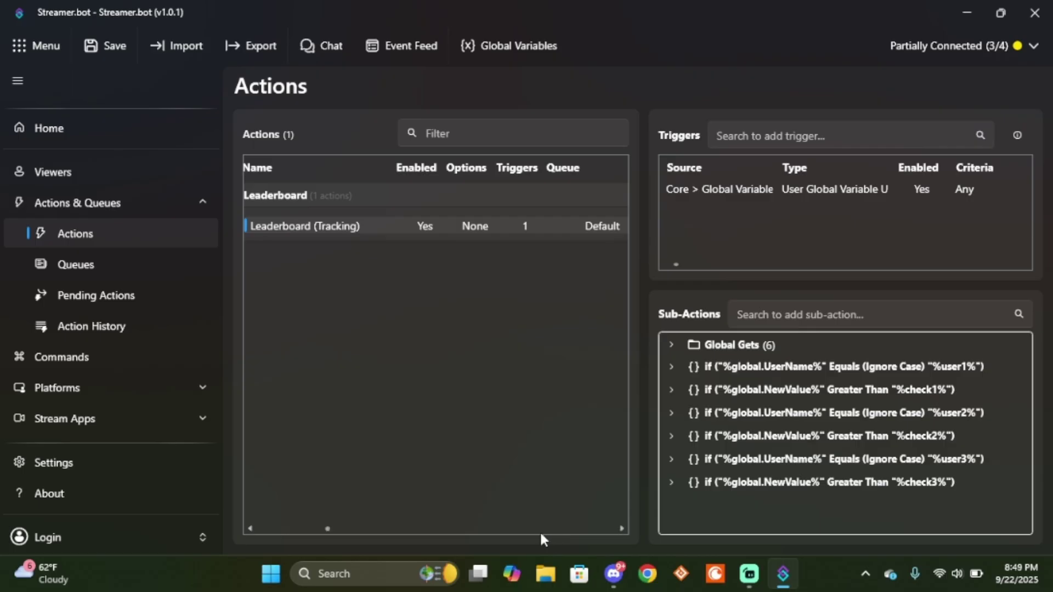
- Add an action named "Leaderboard (Visual)" to the Leaderboard group with the Default queue
right_click(347, 256)
click(364, 272)
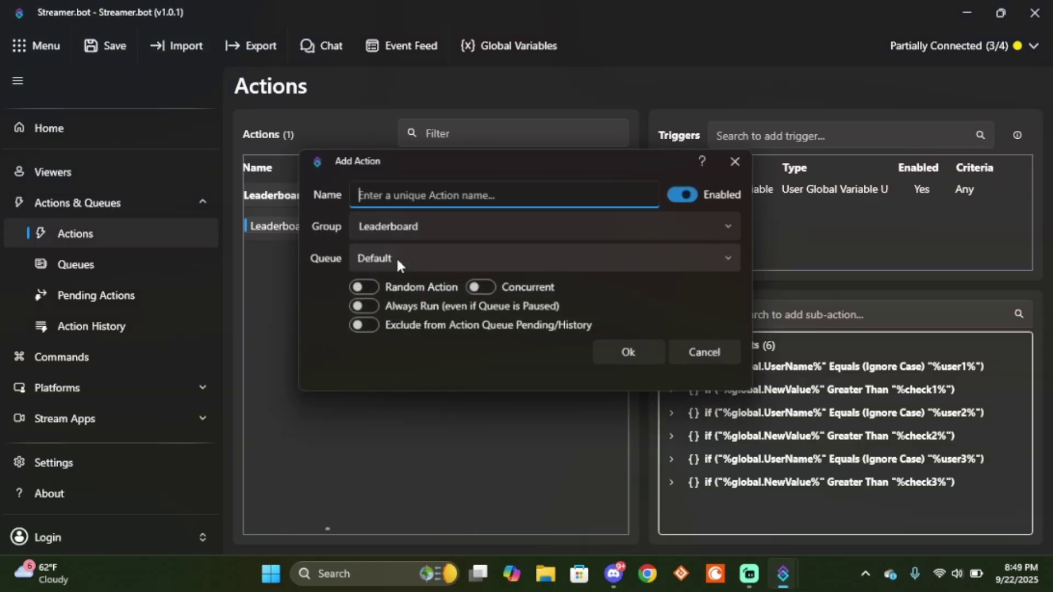
text(Leaderbo)
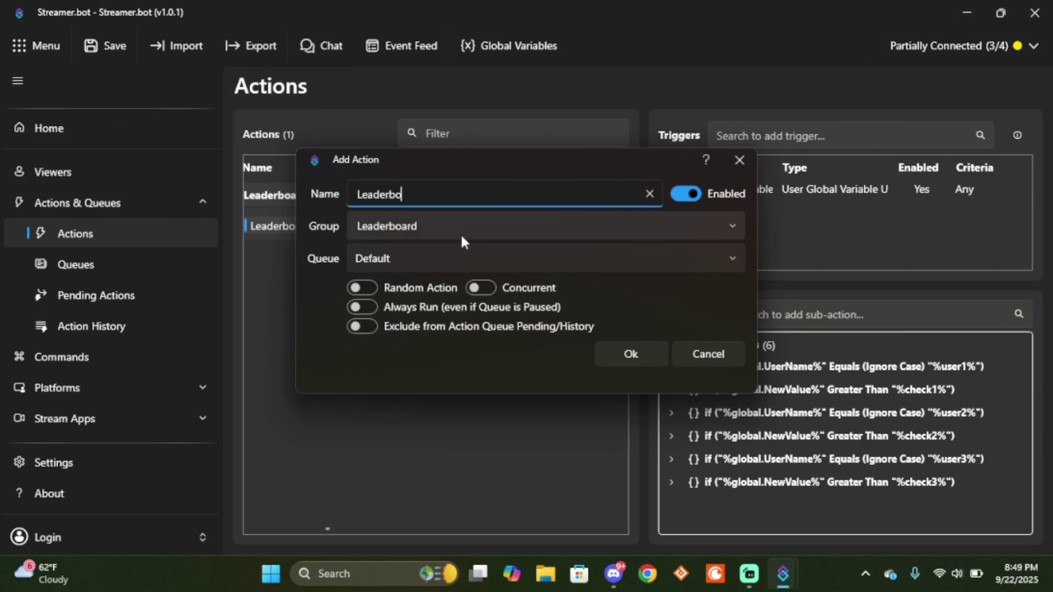
text(ard (Visual))
key(Return)
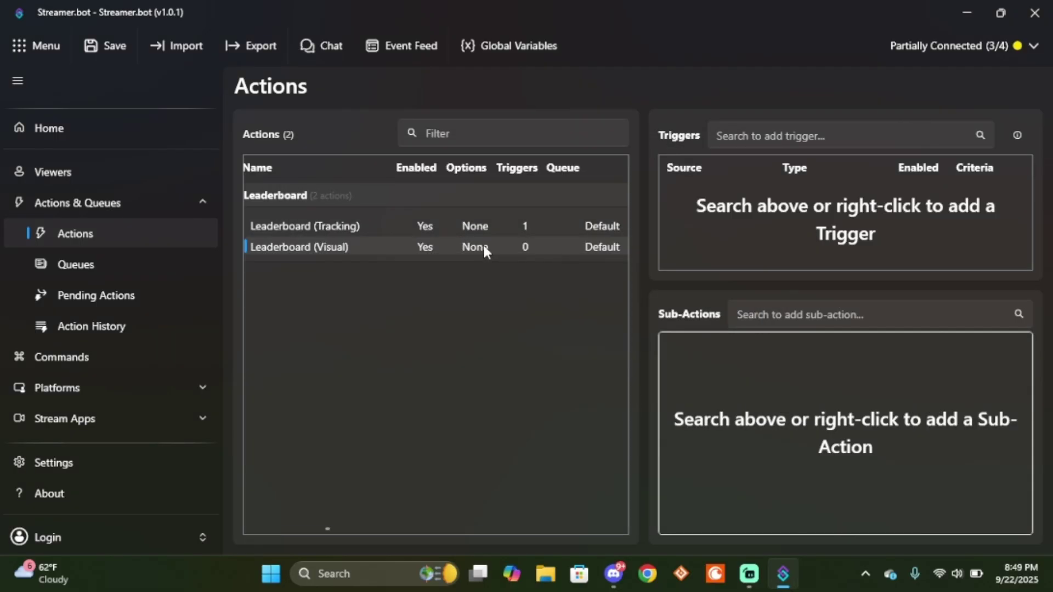
click(335, 229)
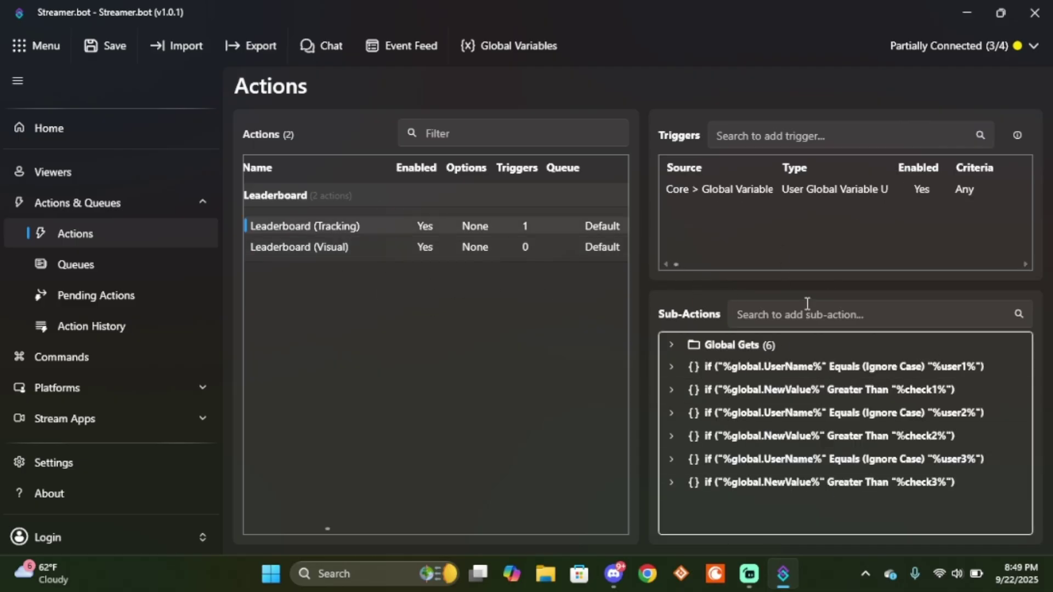
click(426, 251)
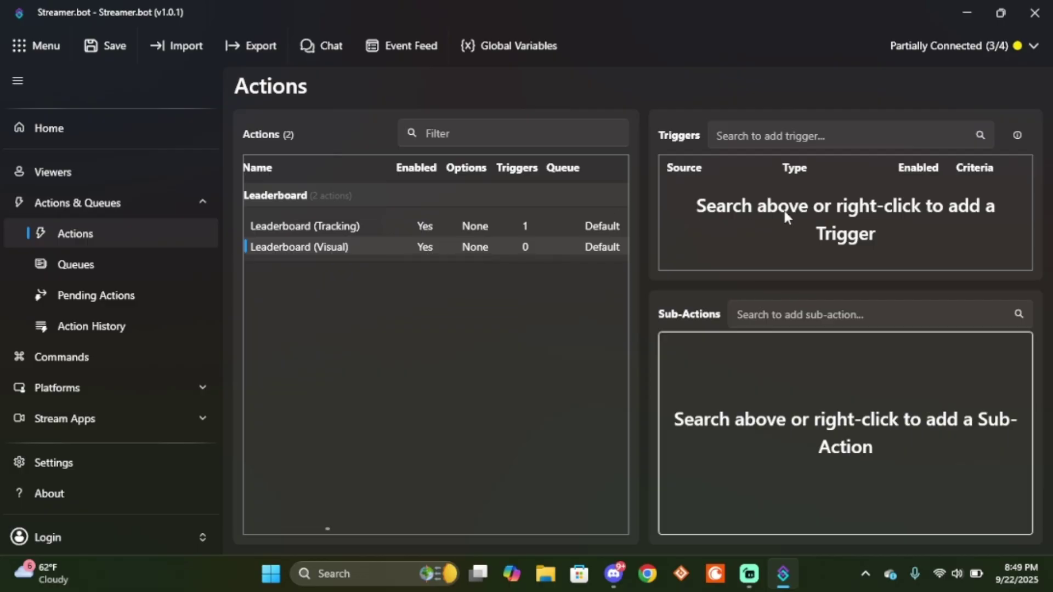
right_click(785, 390)
mouse_move(808, 378)
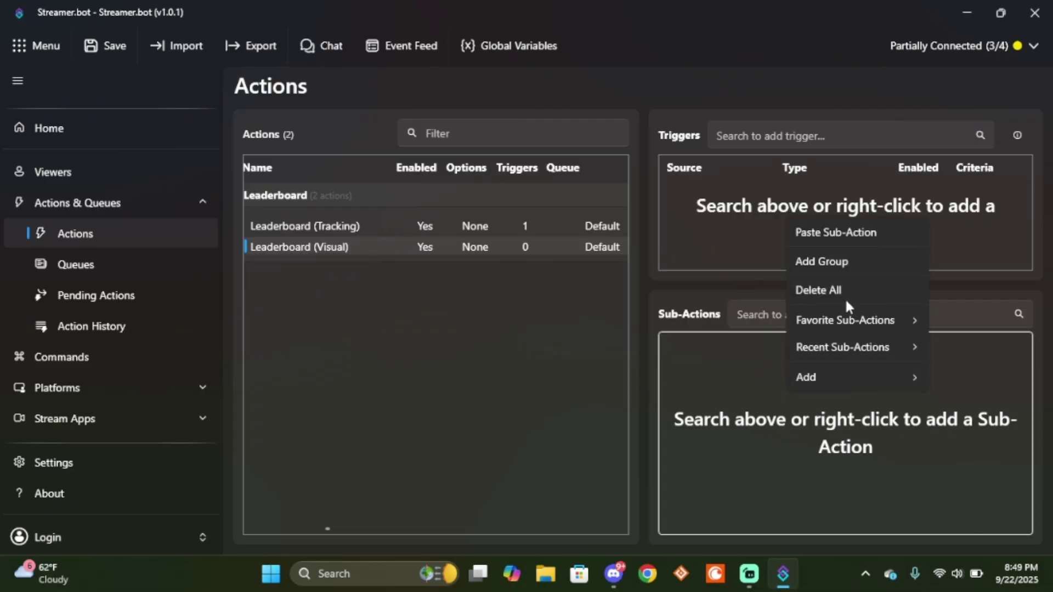
click(714, 409)
- Copy the Global Gets group from Leaderboard (Tracking) into the sub-actions of Leaderboard (Visual)
click(364, 219)
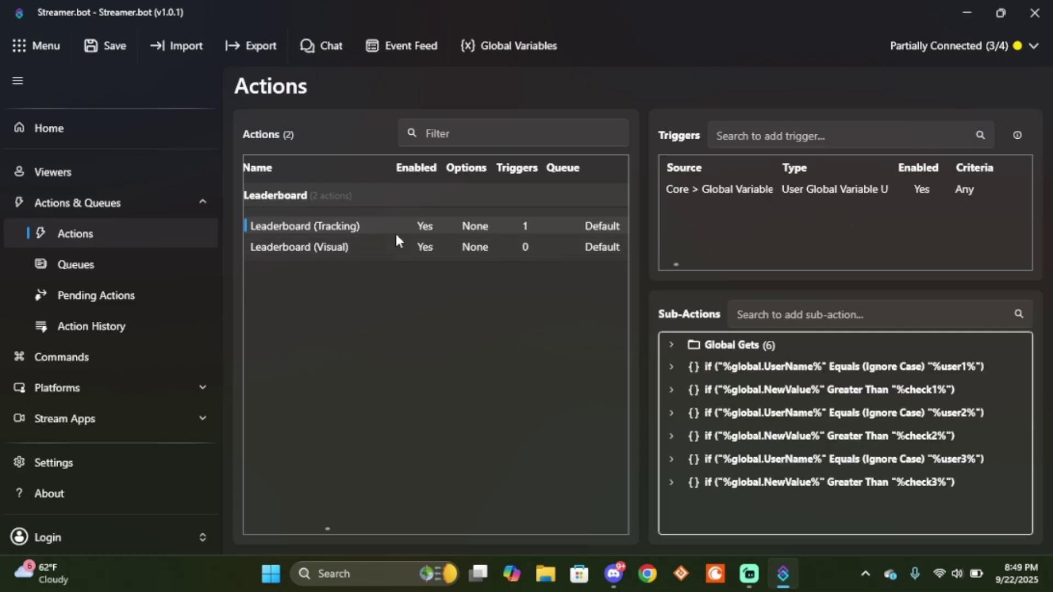
click(670, 346)
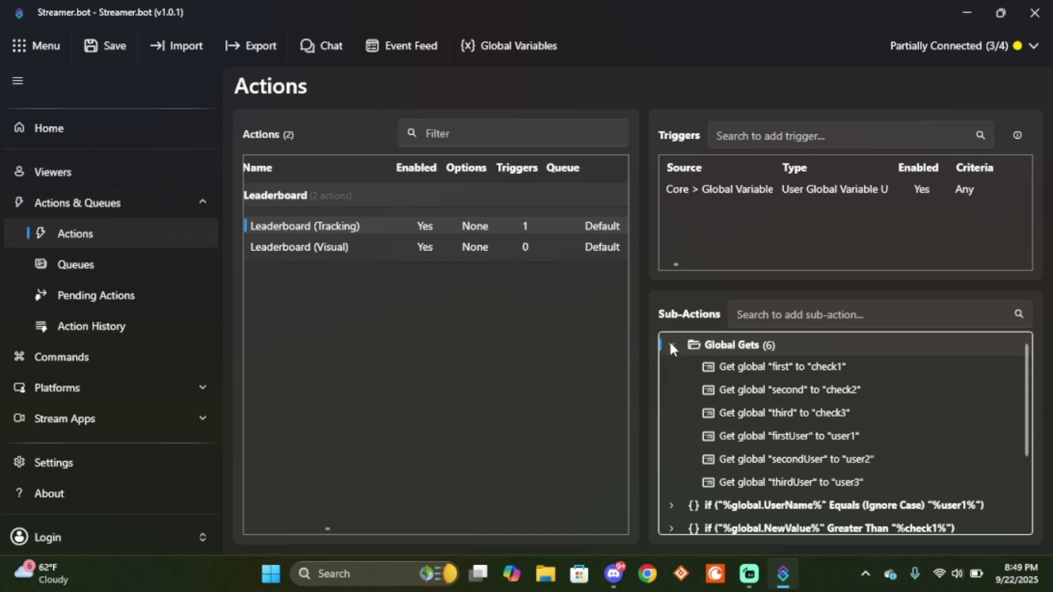
click(670, 346)
click(436, 248)
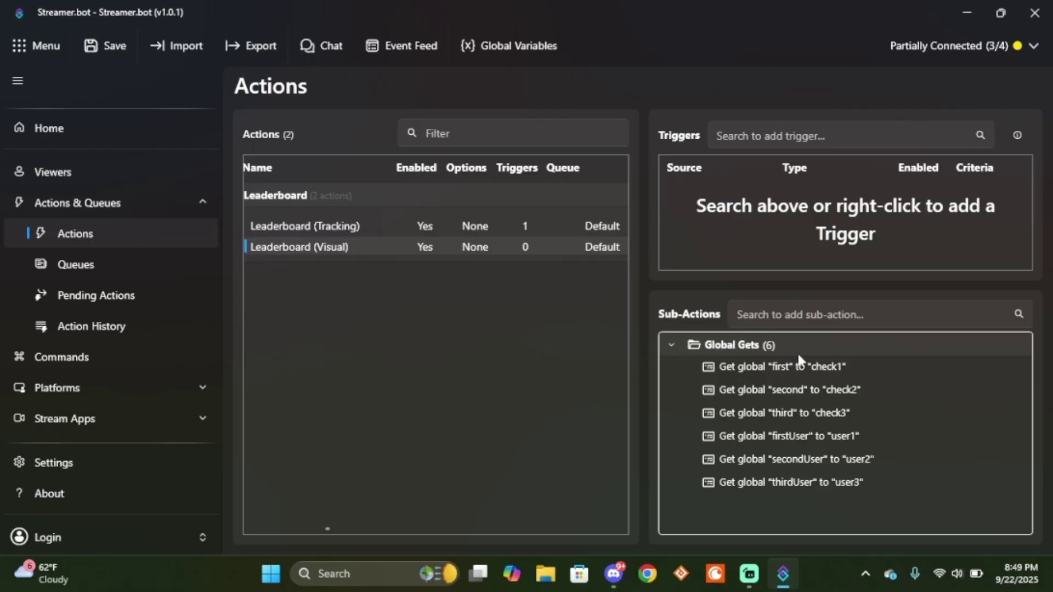
- Set the destination variable of the "first" Global (Get) in Leaderboard (Visual) to "part2"
double_click(801, 367)
drag(477, 261, 394, 262)
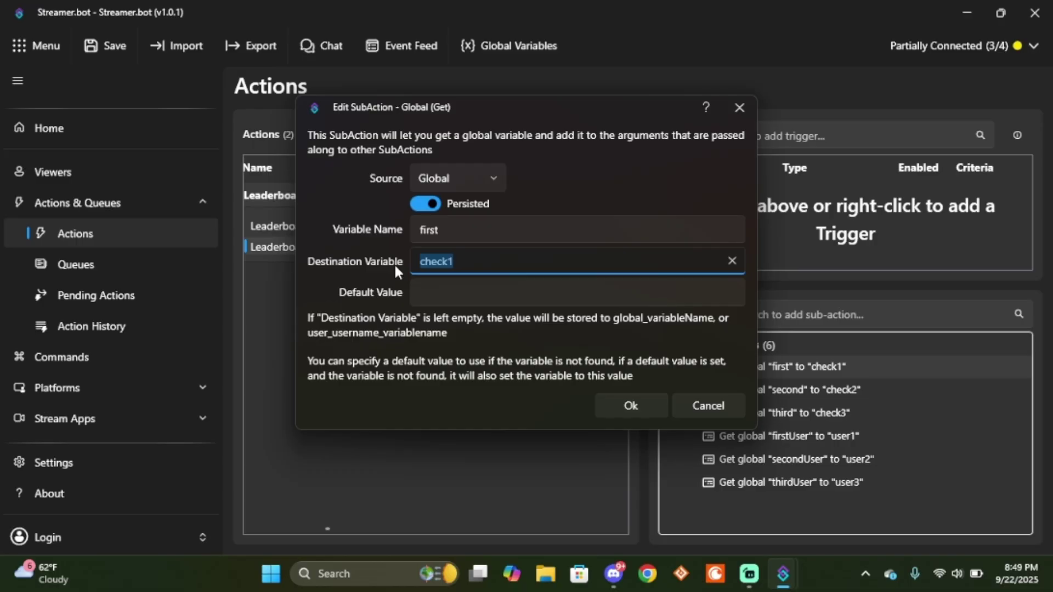
text(part2)
click(621, 396)
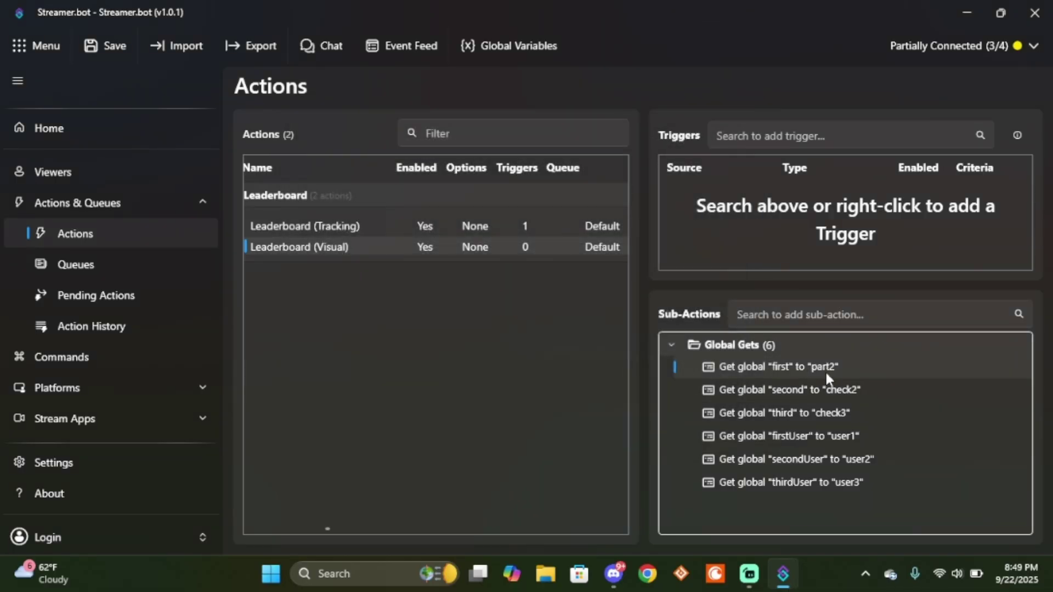
- Set the destination variable of the "second" Global (Get) to "part4"
double_click(828, 390)
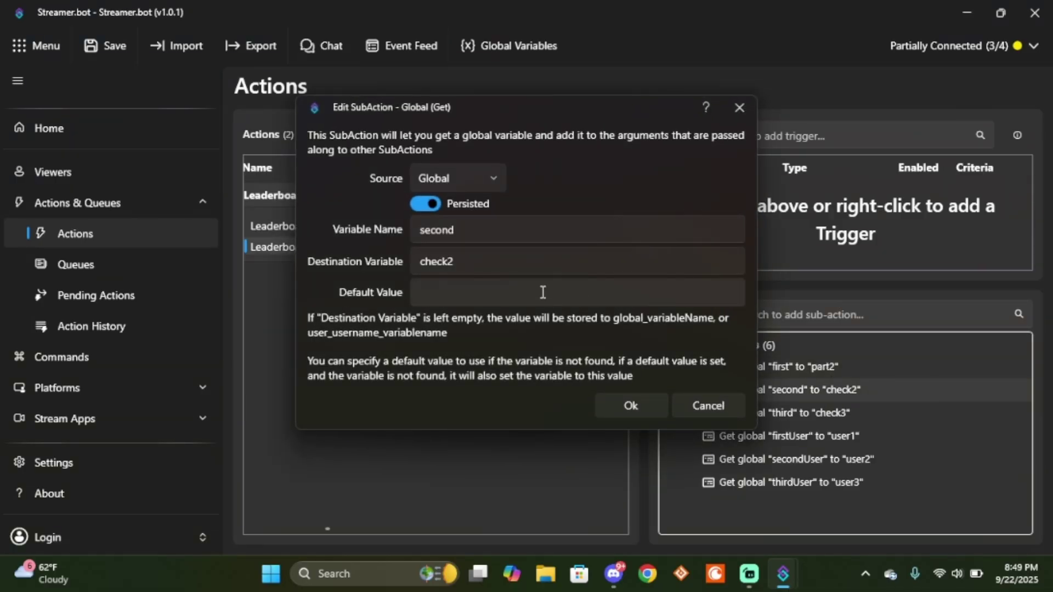
click(515, 251)
key(ctrl+a)
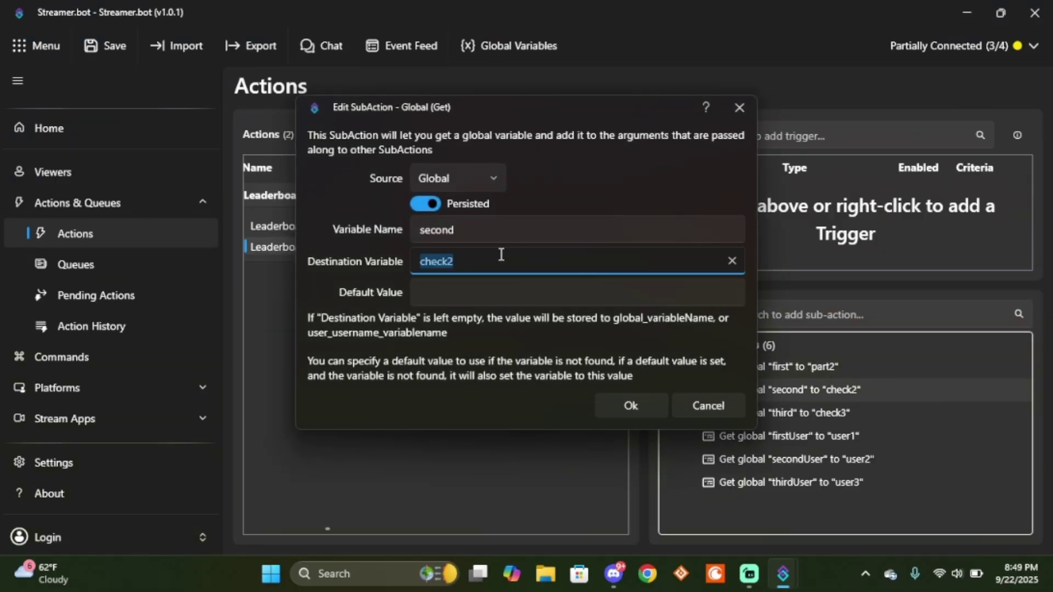
text(part4)
key(Return)
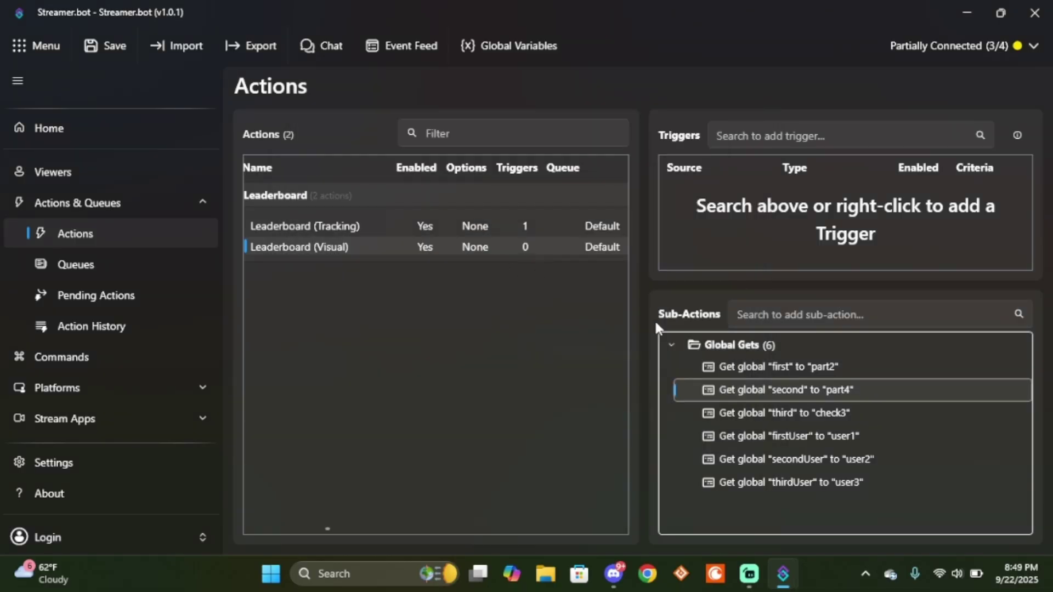
- Set the destination variable of the "third" Global (Get) to "part6"
double_click(844, 413)
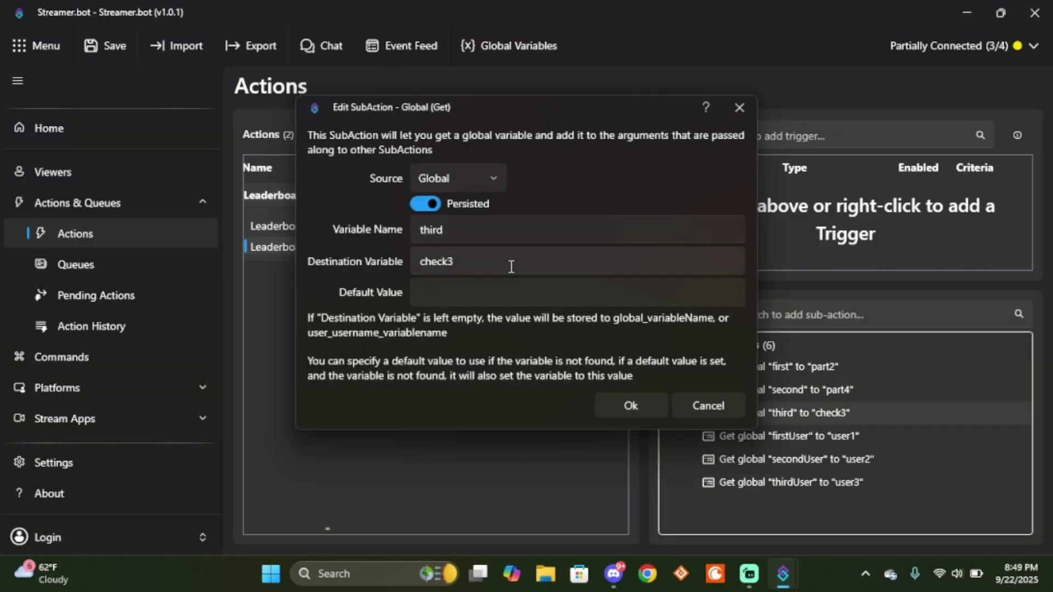
click(511, 267)
key(ctrl+a)
text(part)
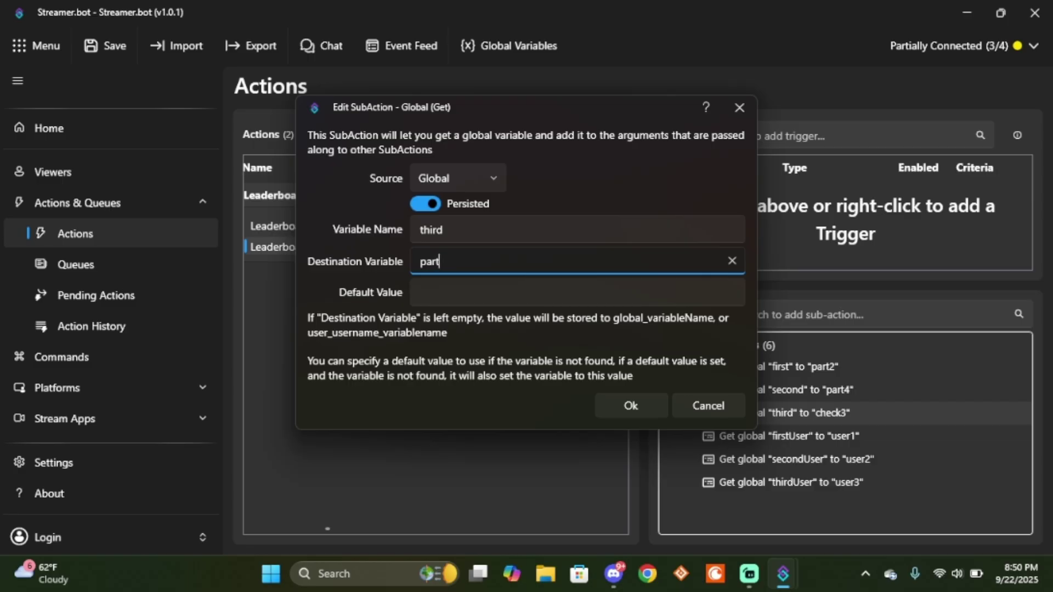
text(6)
key(Return)
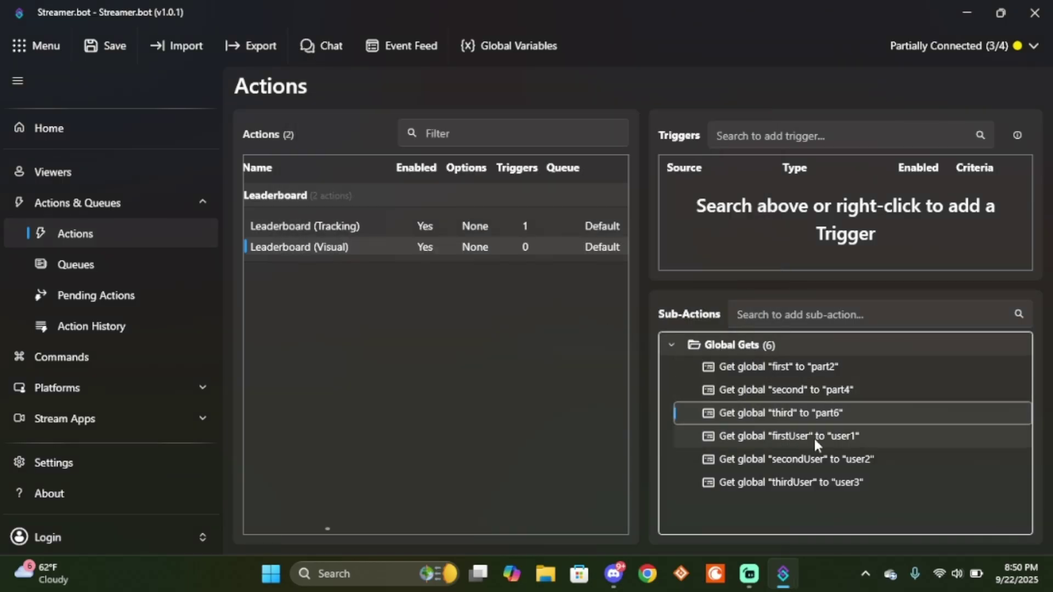
- Set the destination variable of the "firstUser" Global (Get) to "part1", removing the stray trailing character
double_click(814, 437)
click(509, 267)
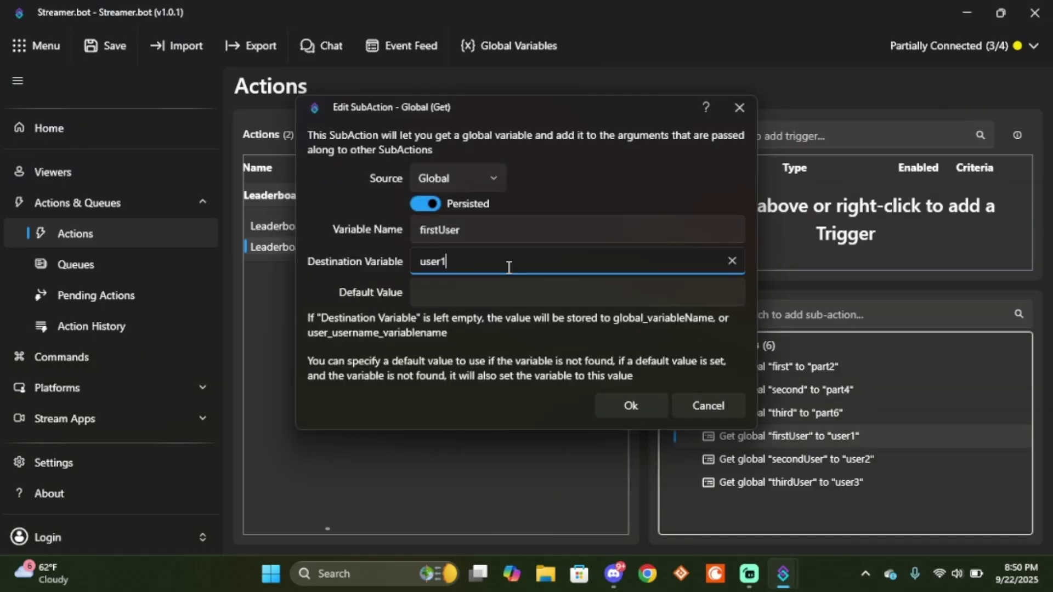
key(ctrl+a)
text(part1)
key(Return)
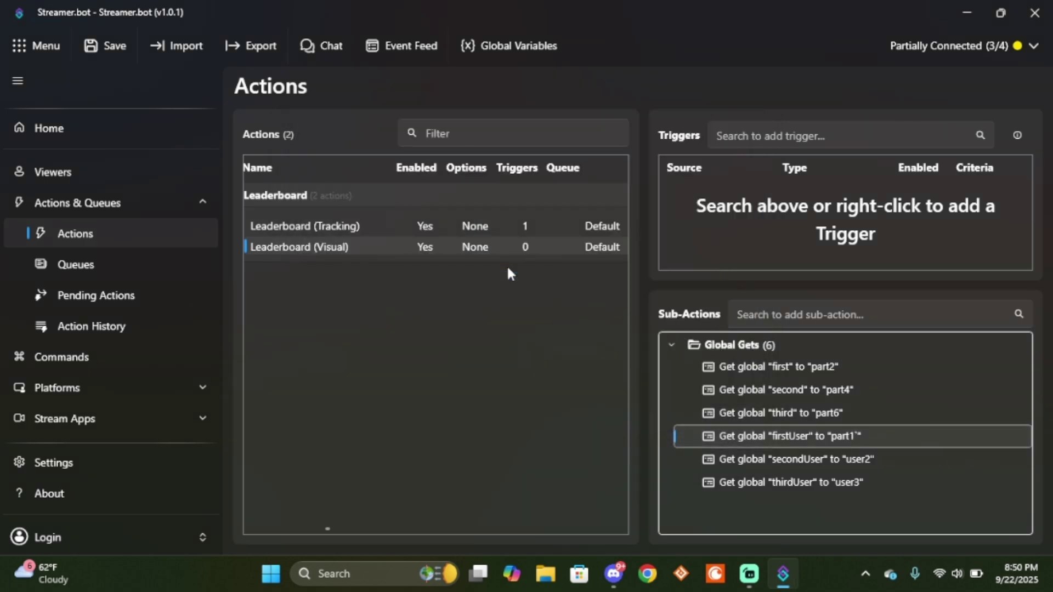
double_click(857, 444)
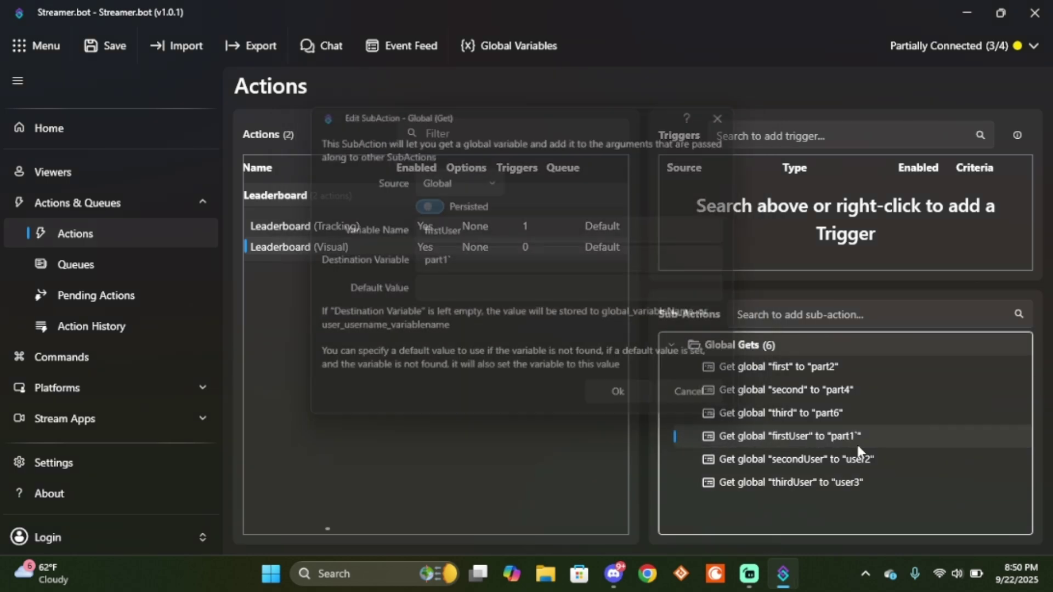
click(498, 261)
key(BackSpace)
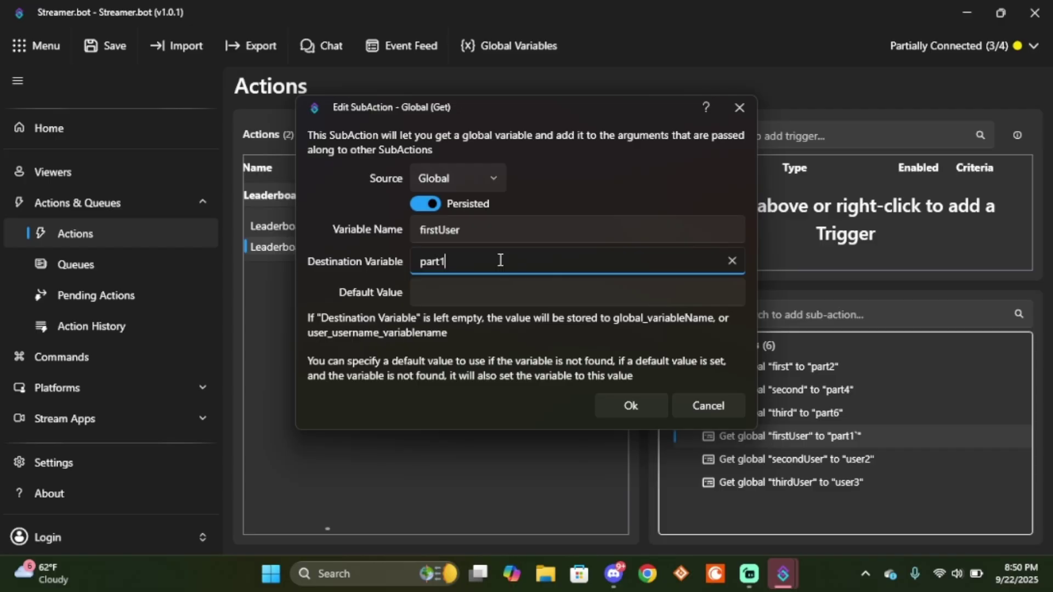
key(Return)
- Set the destination variable of the "secondUser" Global (Get) to "part3"
double_click(739, 460)
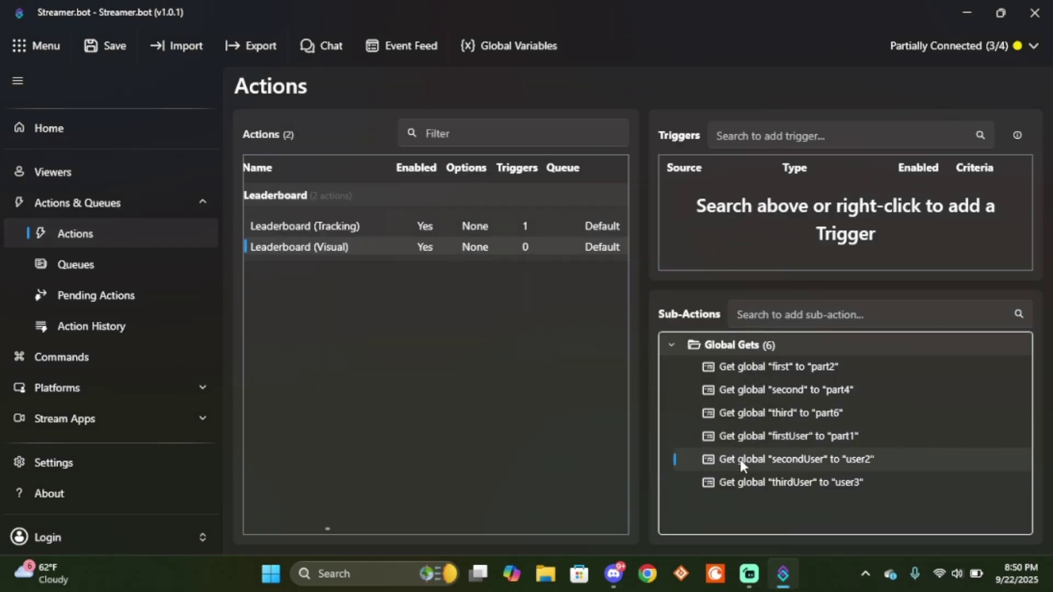
double_click(524, 265)
text(p)
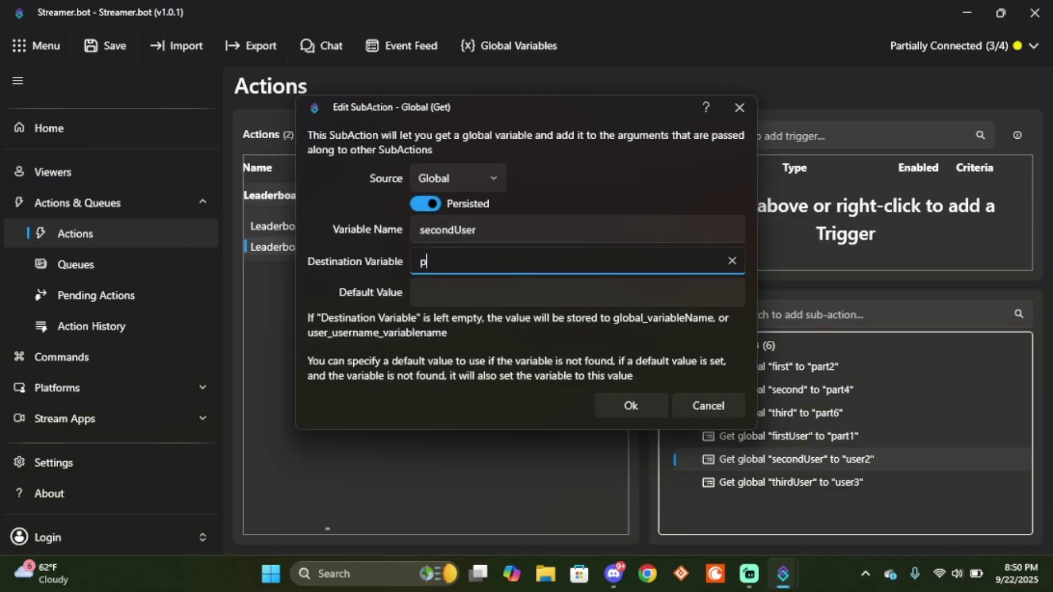
text(art3)
key(Return)
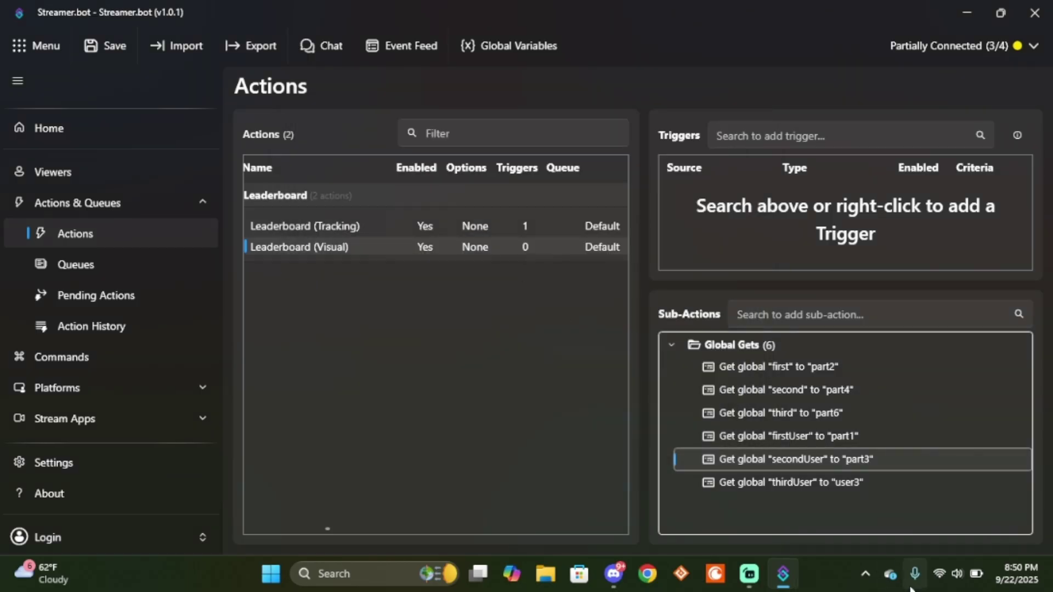
- Set the destination variable of the "thirdUser" Global (Get) to "part5"
double_click(850, 490)
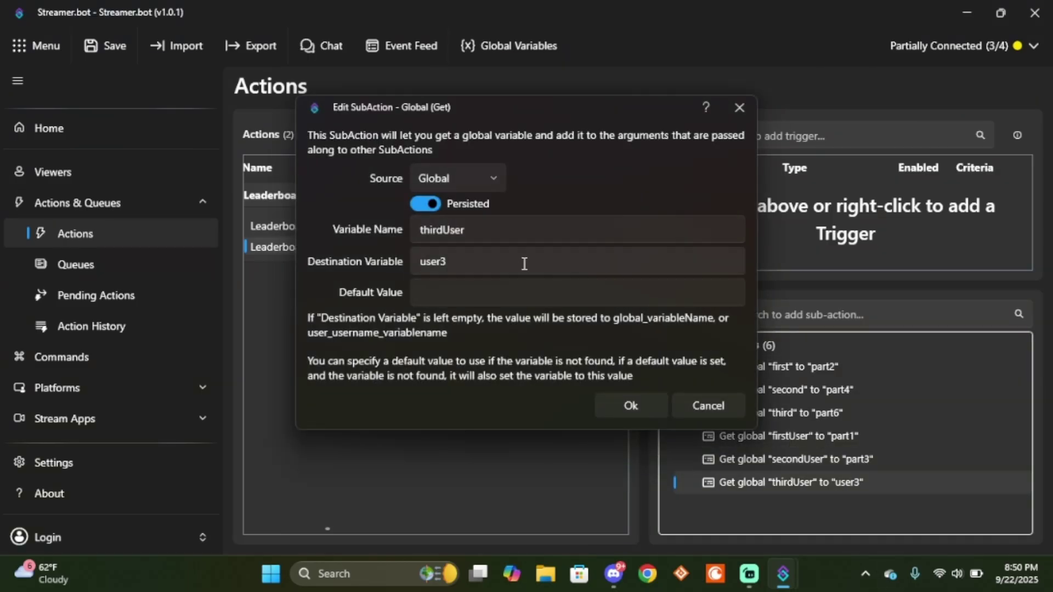
click(525, 262)
double_click(525, 262)
text(part5)
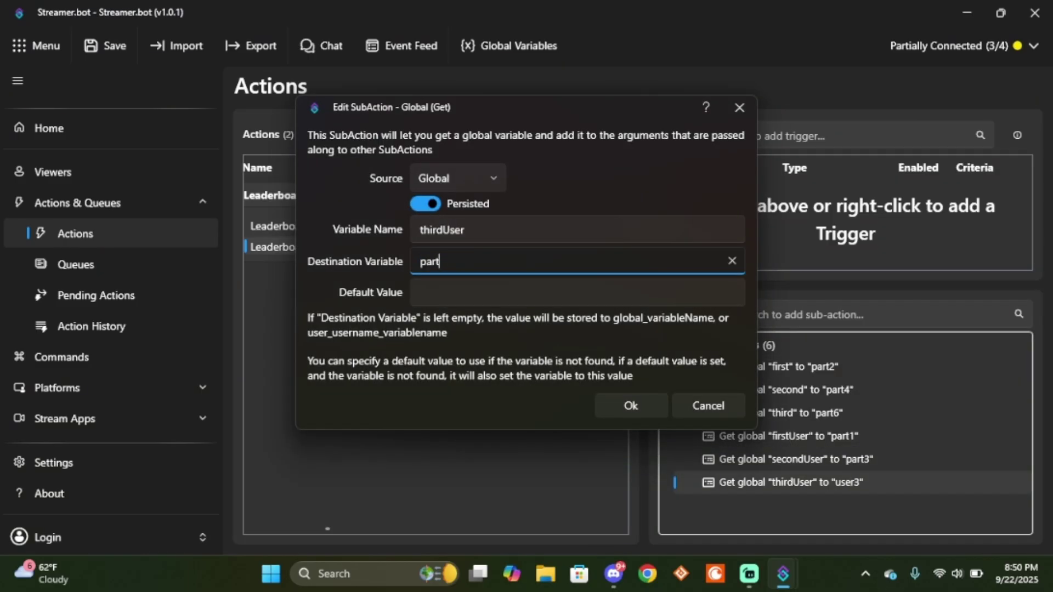
key(Return)
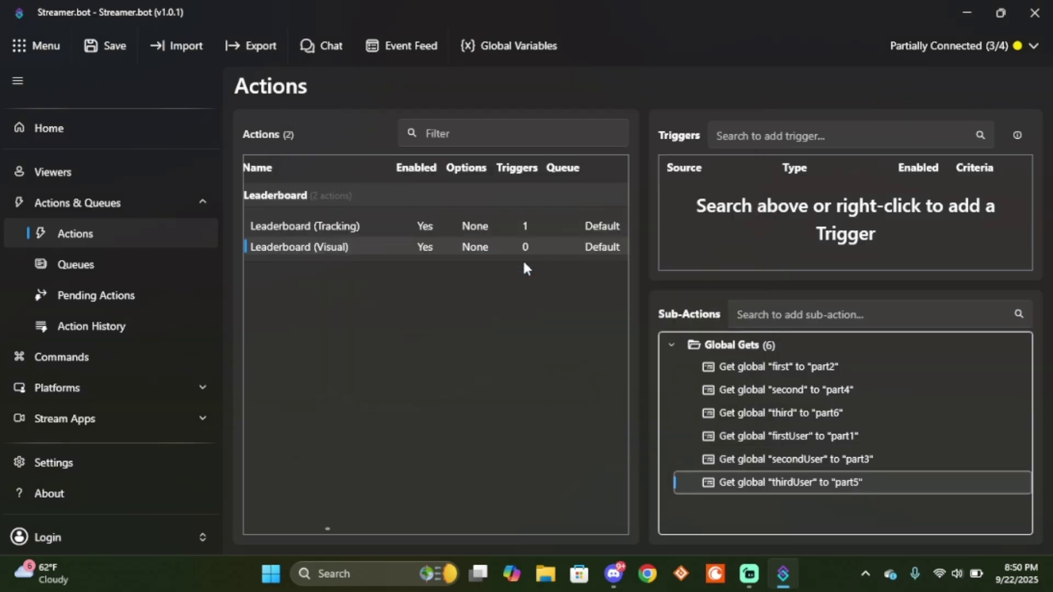
- Reorder the Global (Get) sub-actions so their destinations run from part1 to part6, and collapse the Global Gets group
click(785, 437)
drag(787, 416, 782, 367)
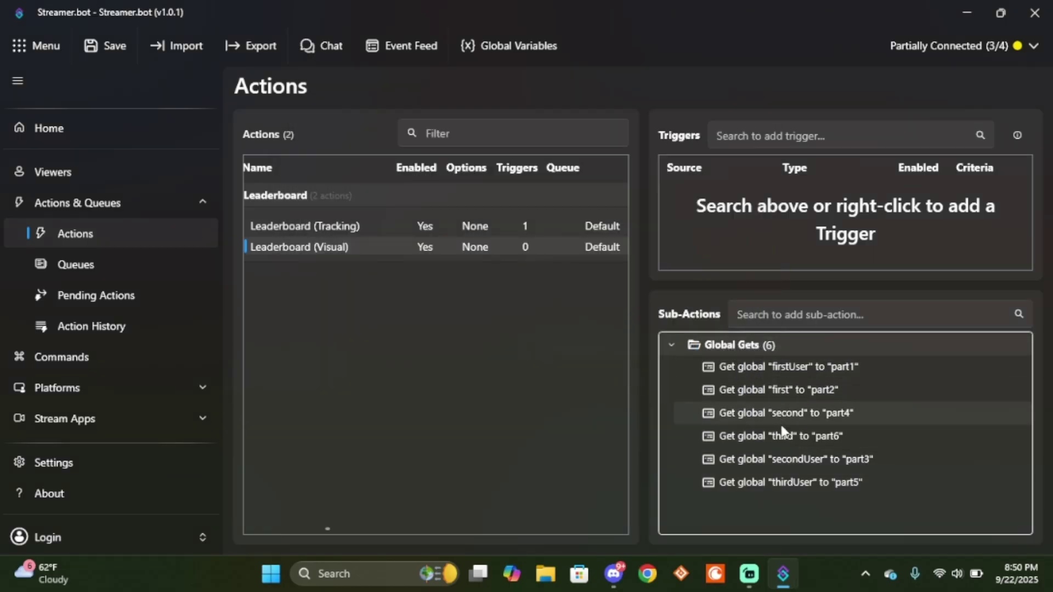
mouse_move(783, 460)
mouse_down()
mouse_move(788, 408)
mouse_move(801, 453)
mouse_up()
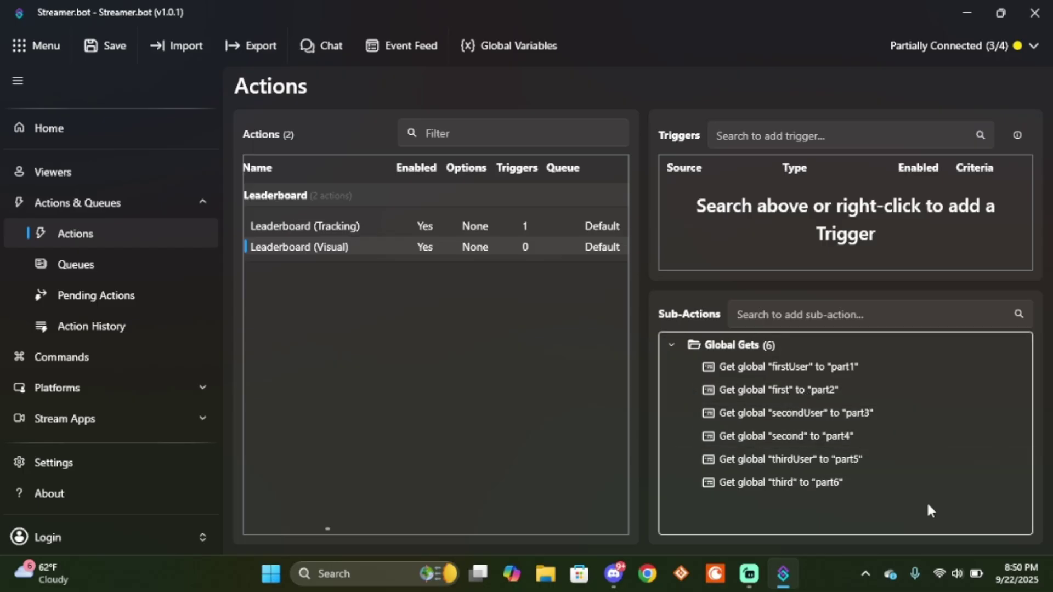
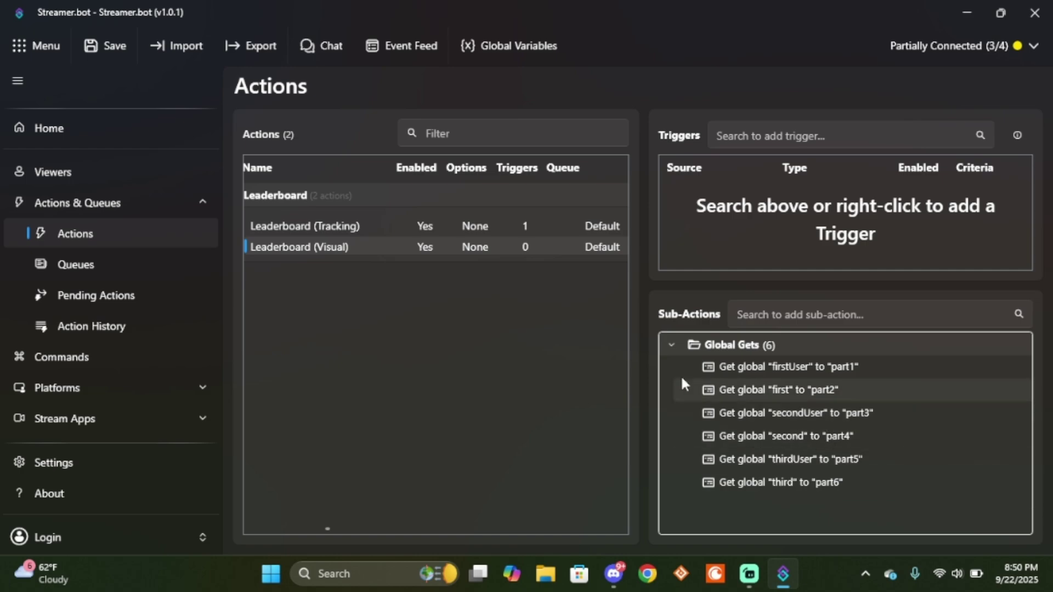
click(671, 346)
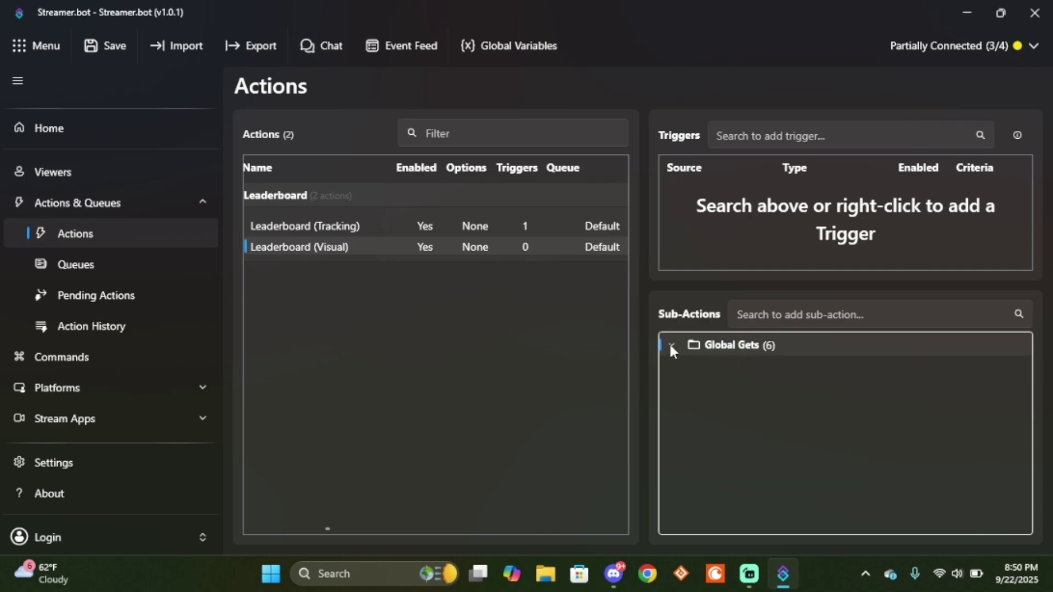
- Add a Streamlabs Desktop Set GDI Text sub-action using the 127.0.0.1 connection, the Live scene and the Leaderboard source
right_click(724, 369)
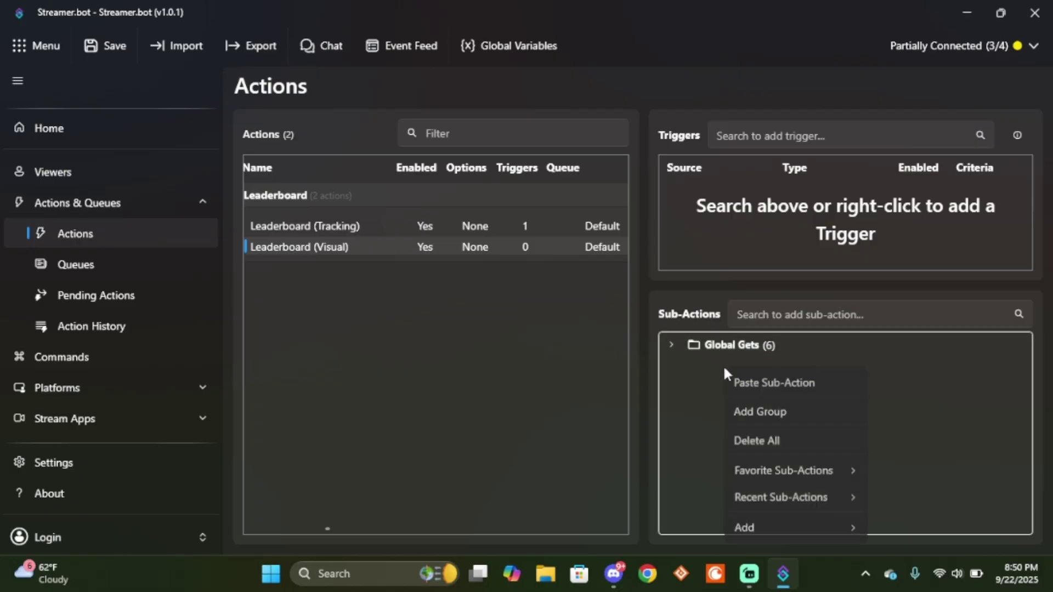
mouse_move(780, 528)
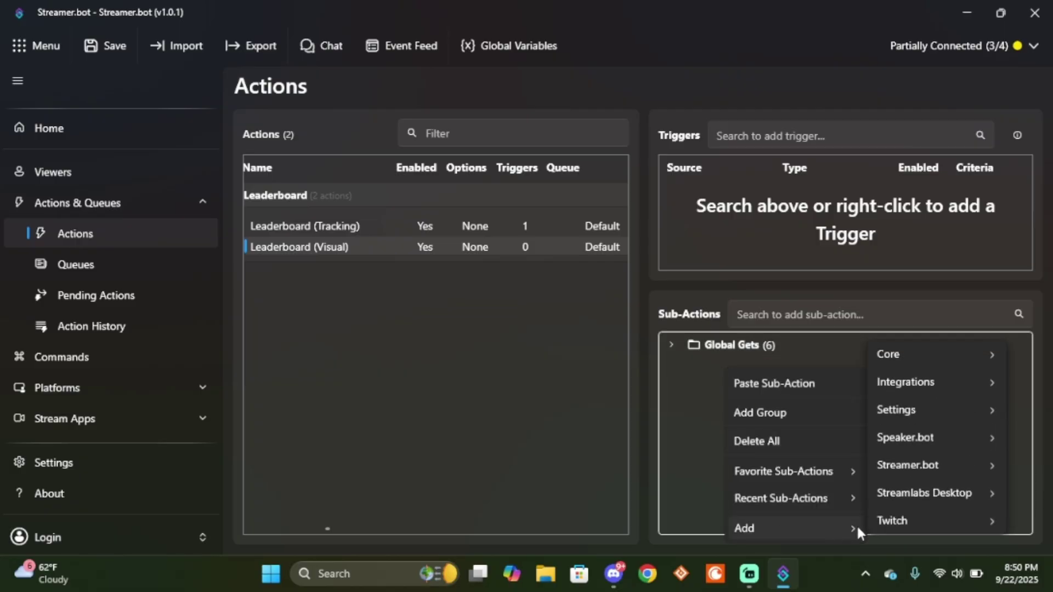
mouse_move(909, 495)
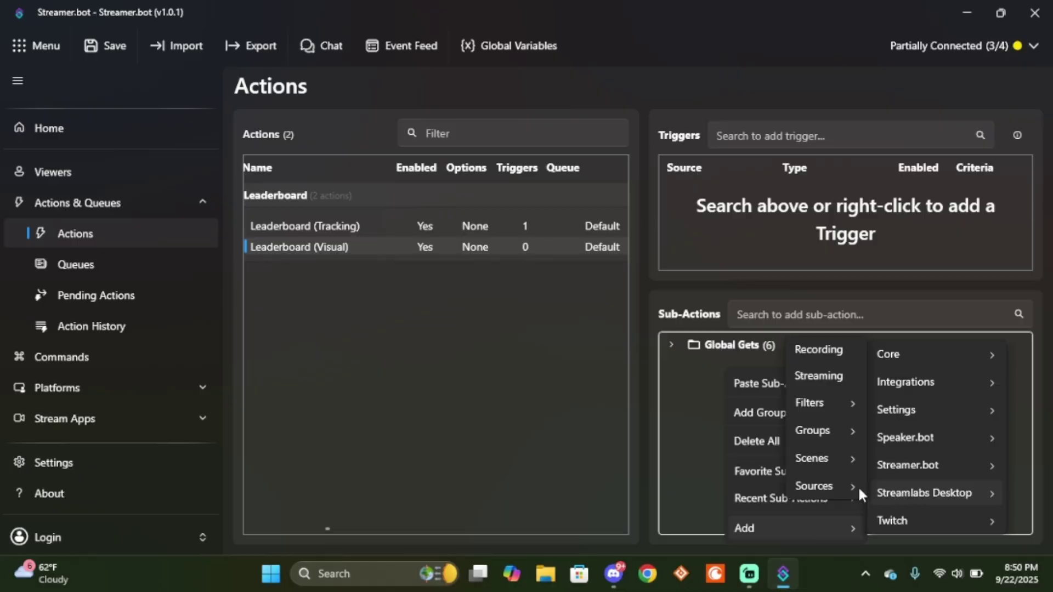
mouse_move(844, 485)
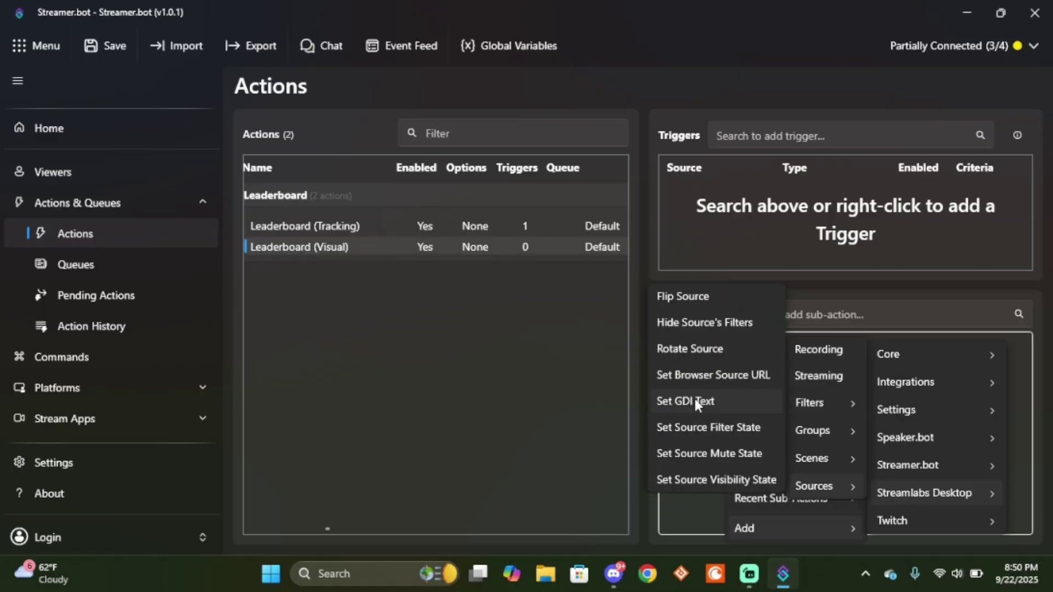
click(695, 399)
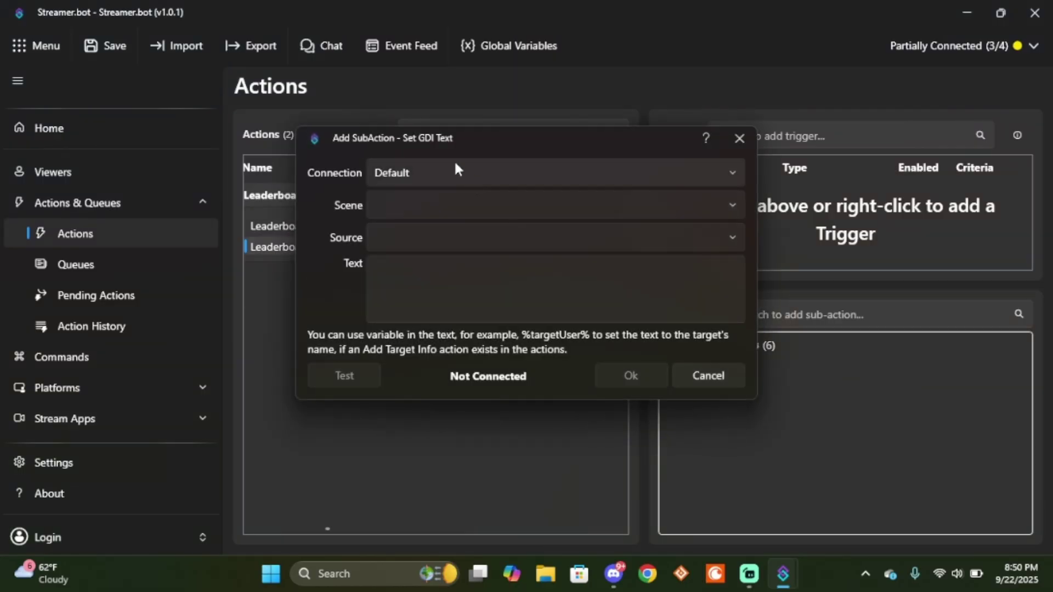
click(458, 169)
click(475, 238)
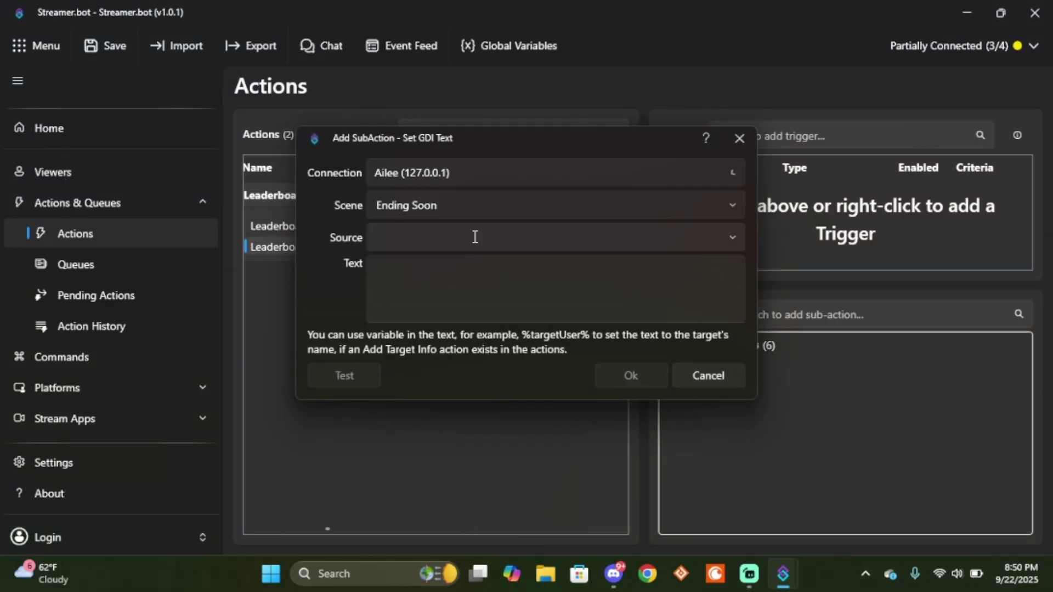
click(733, 211)
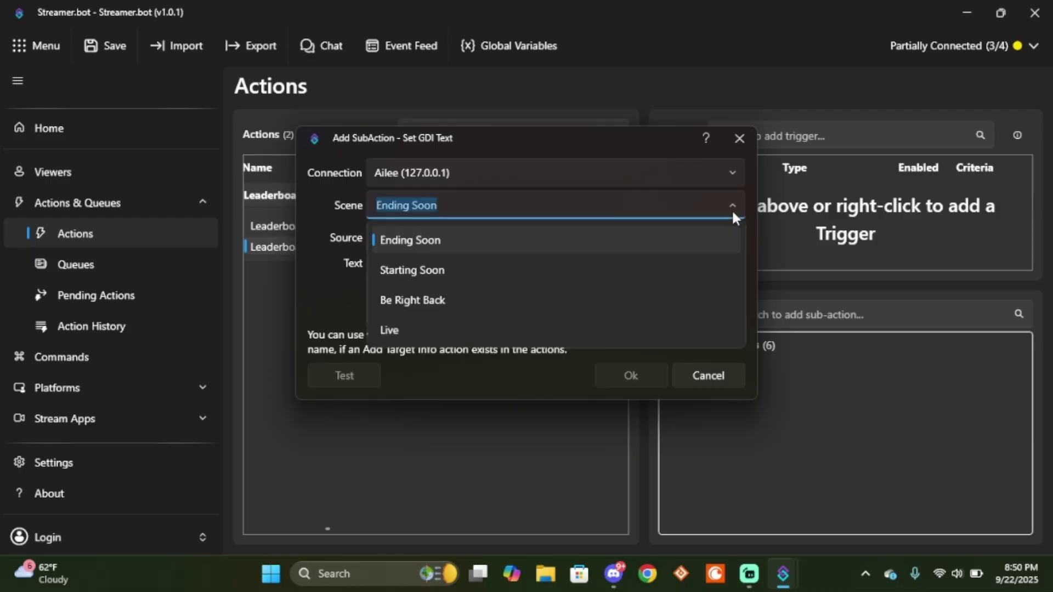
click(489, 332)
click(517, 238)
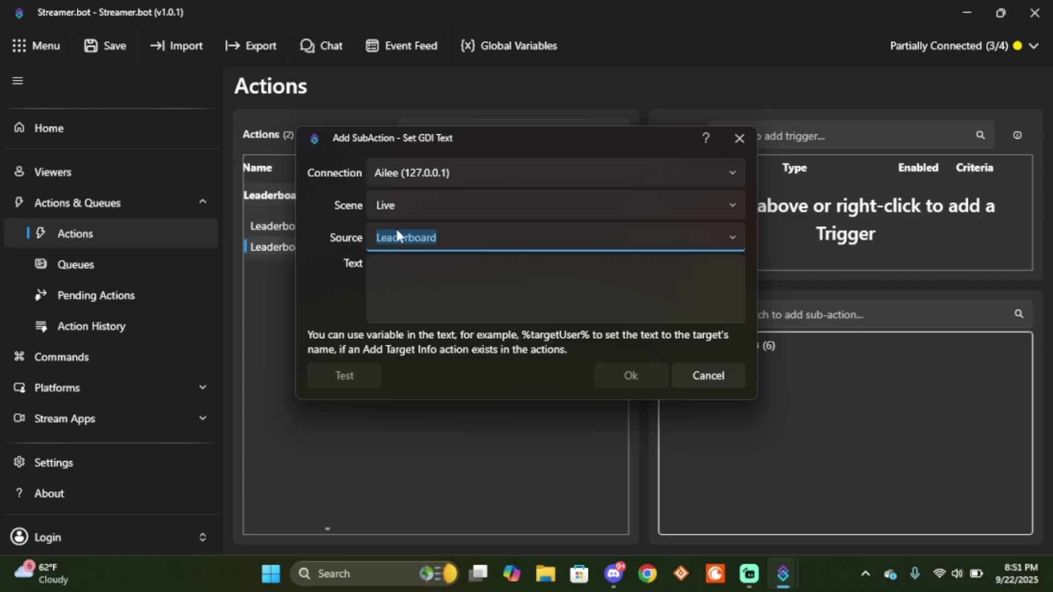
- Enter "%part1%: %part2%" as the first line of the GDI text
click(421, 270)
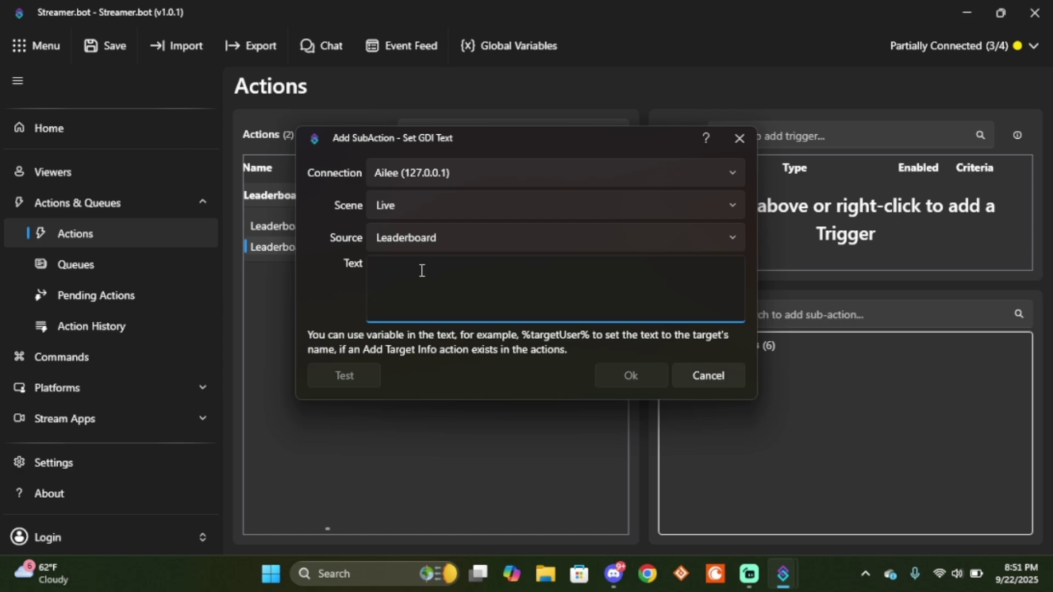
text(%)
text(party1)
key(BackSpace)
key(BackSpace)
key(BackSpace)
text(1)
key(BackSpace)
text(t1)
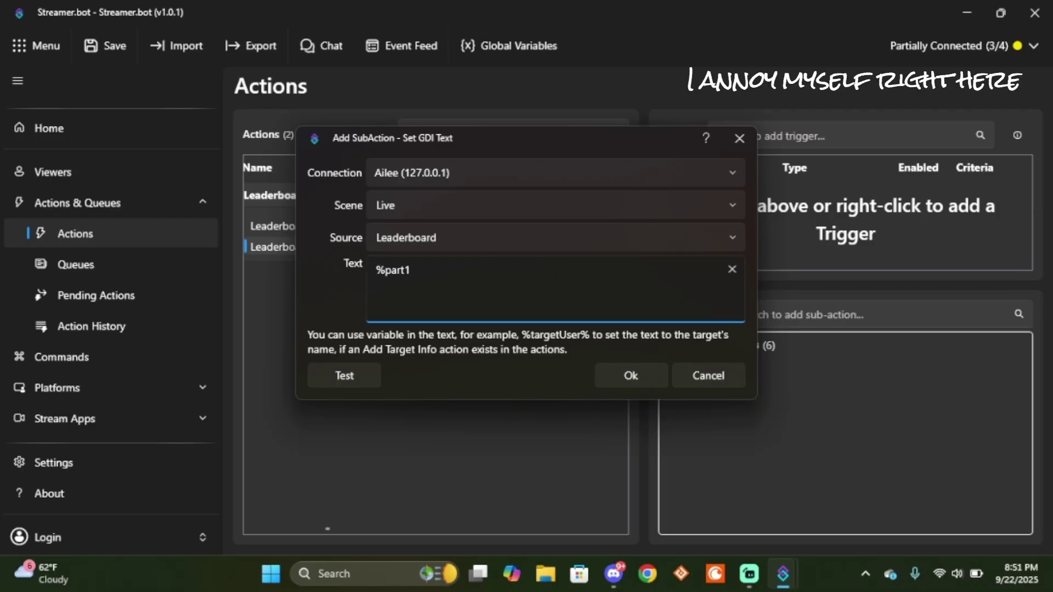
text(%:)
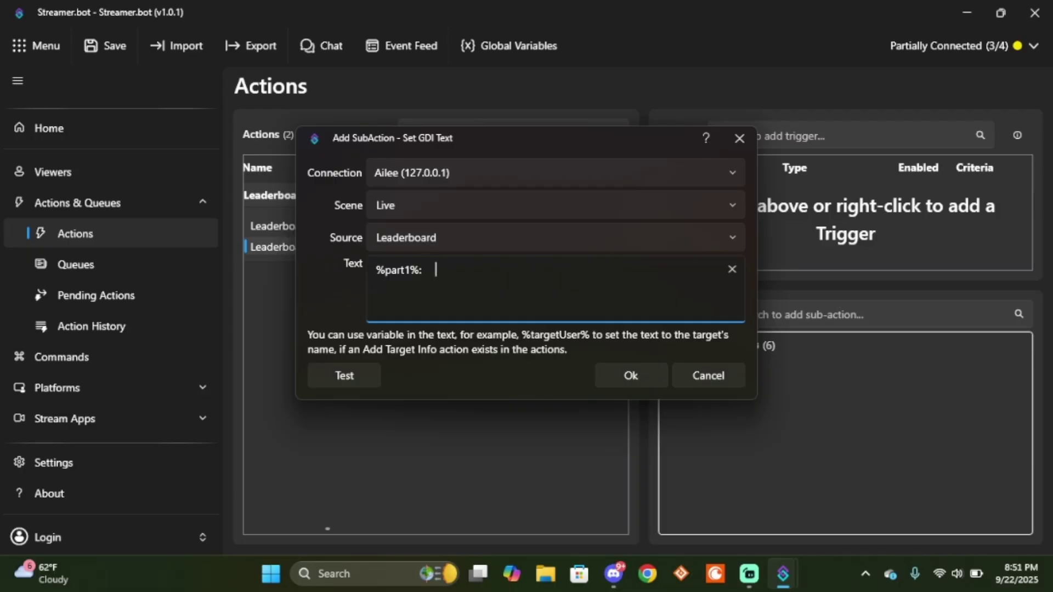
text(   %part2%)
key(Return)
- Add the text lines "%part3%: %part4%" and "%part5%: %part6%", and save the Set GDI Text sub-action
text(%part3)
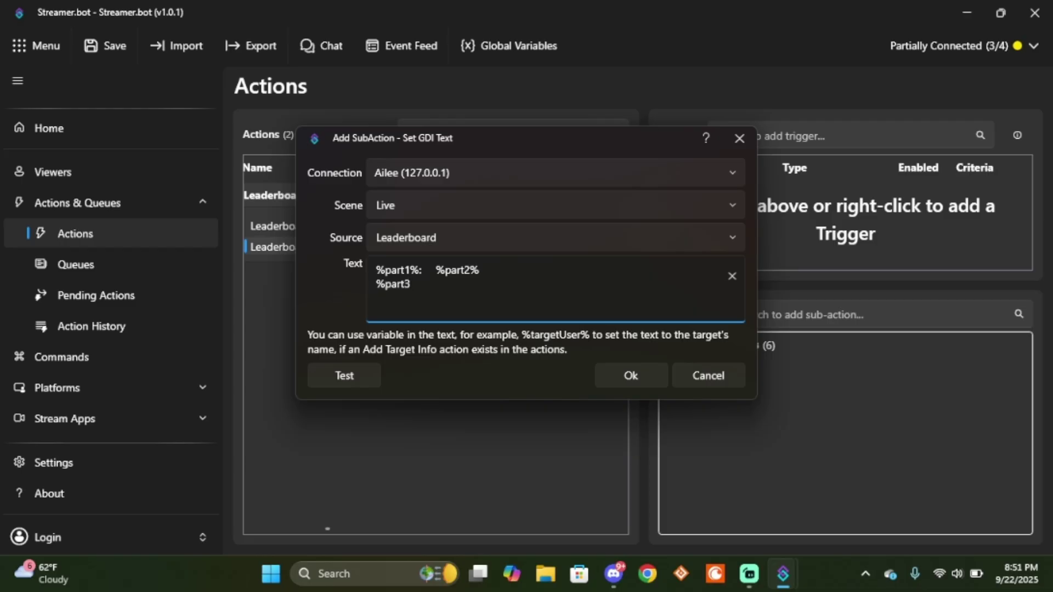
text(%:    %part4%)
key(Return)
text(%)
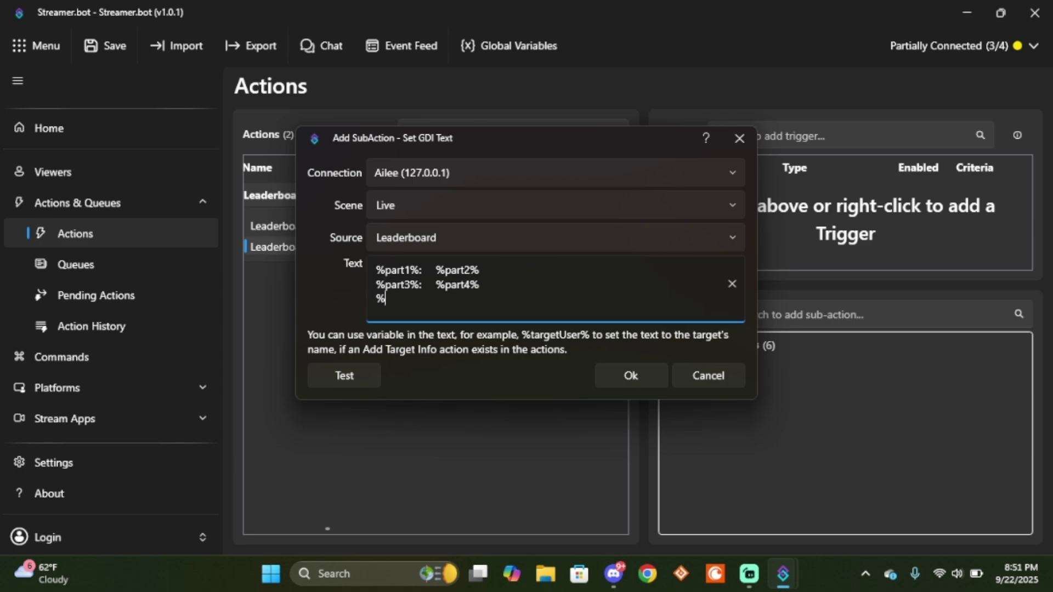
text(part5%:    %part6)
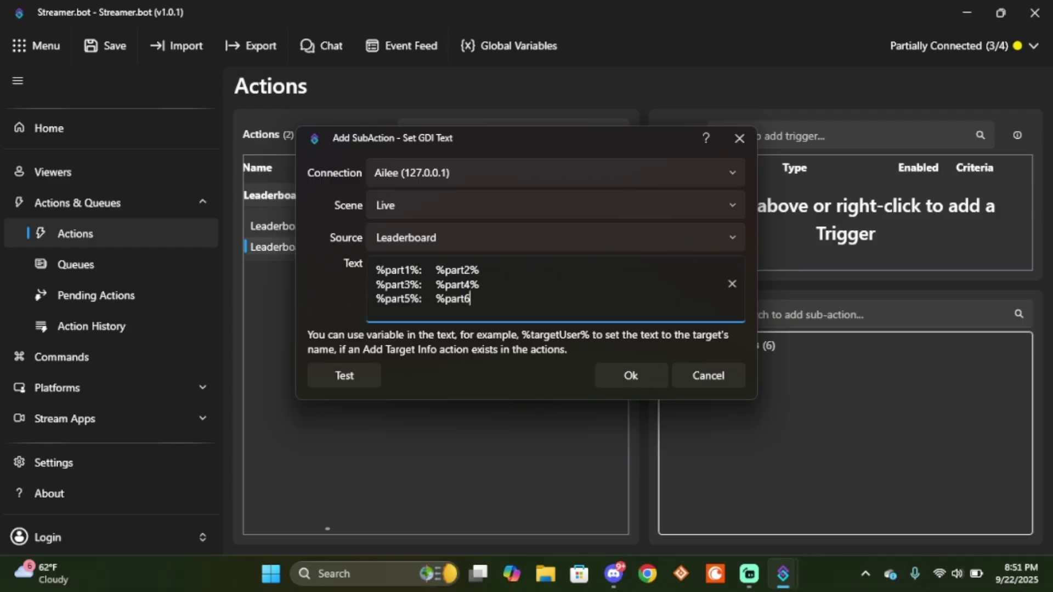
text(%)
key(Return)
key(BackSpace)
drag(421, 271, 375, 270)
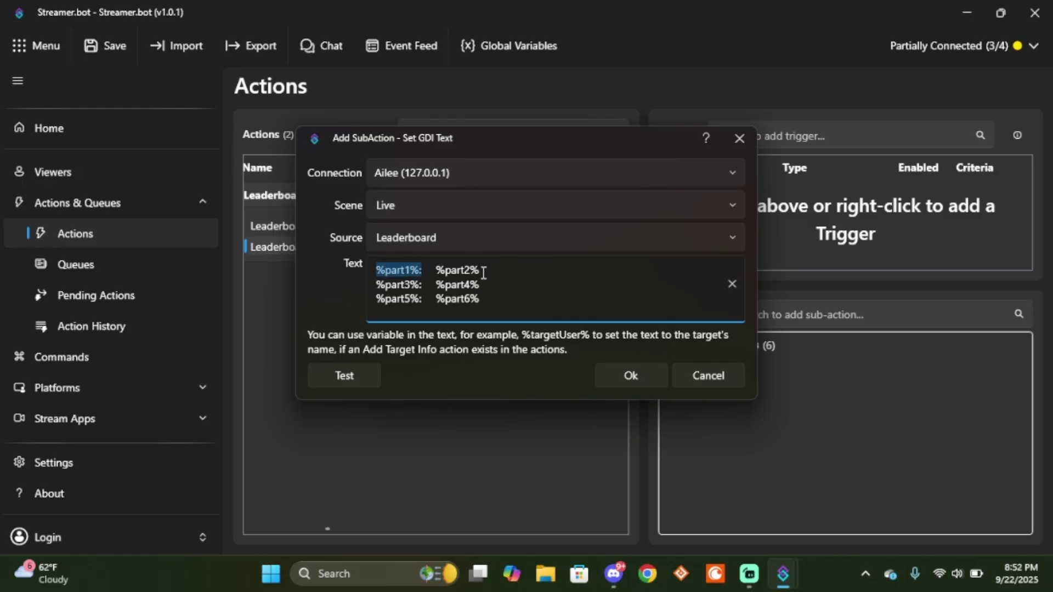
drag(479, 270, 433, 271)
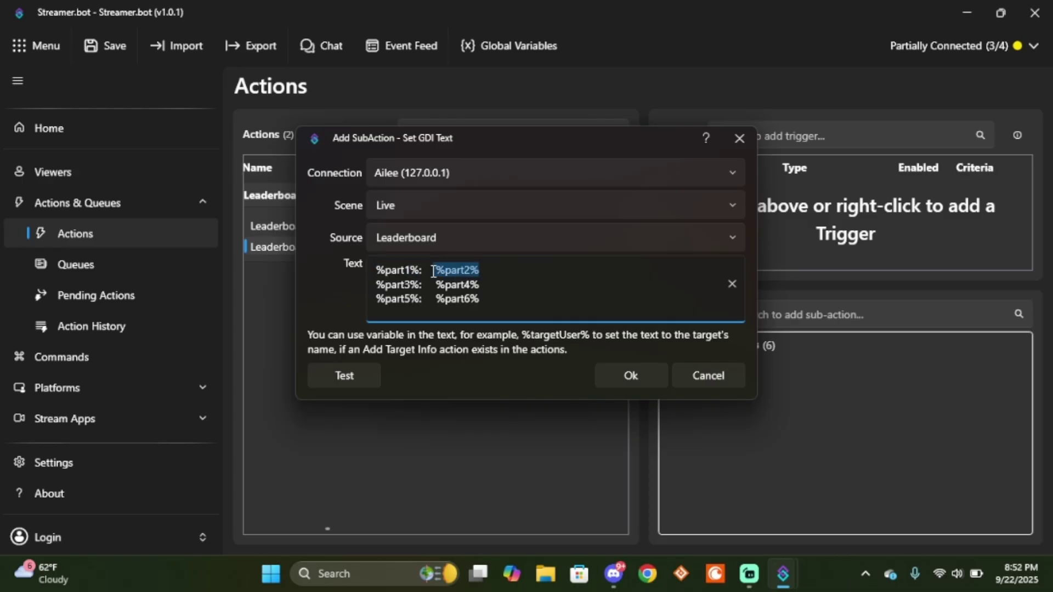
click(499, 281)
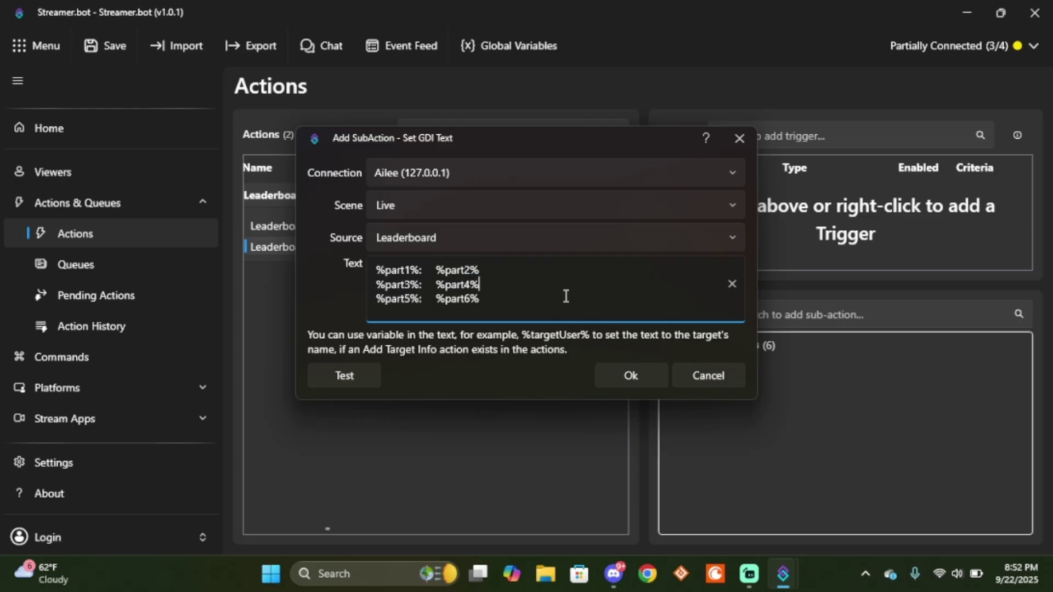
click(619, 373)
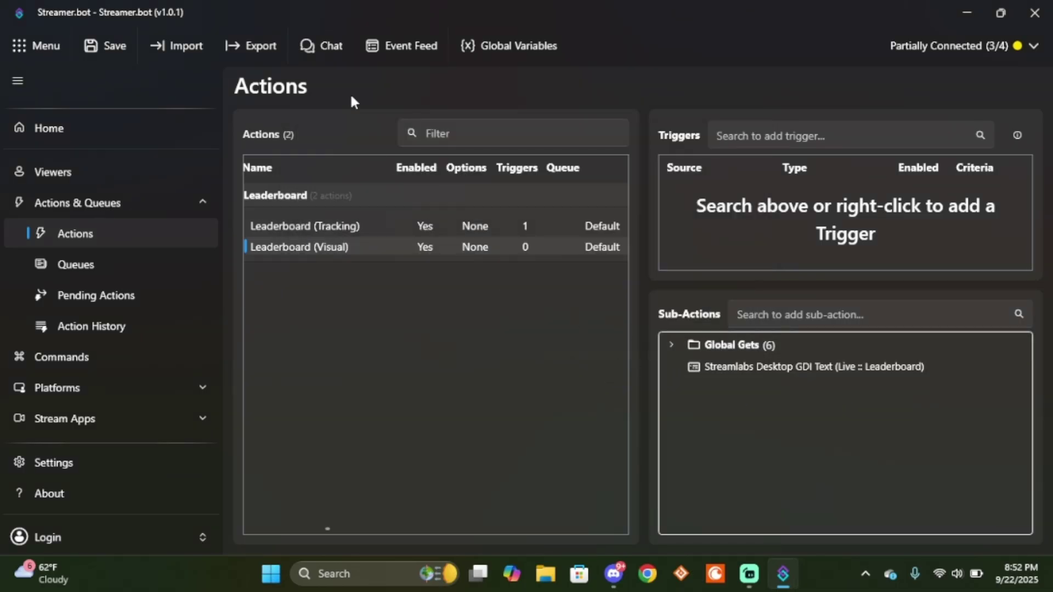
click(492, 44)
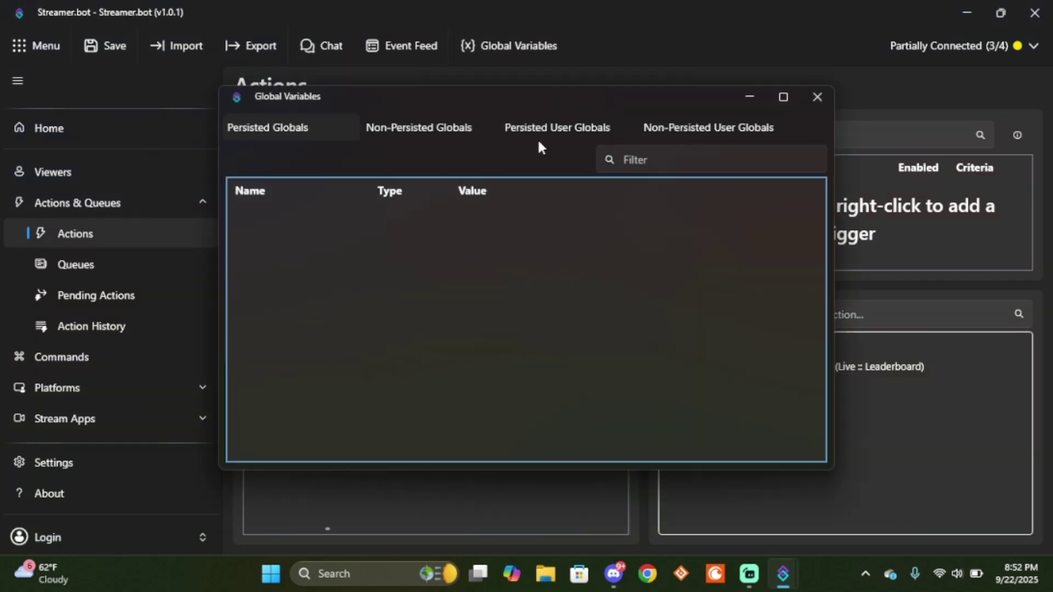
click(809, 108)
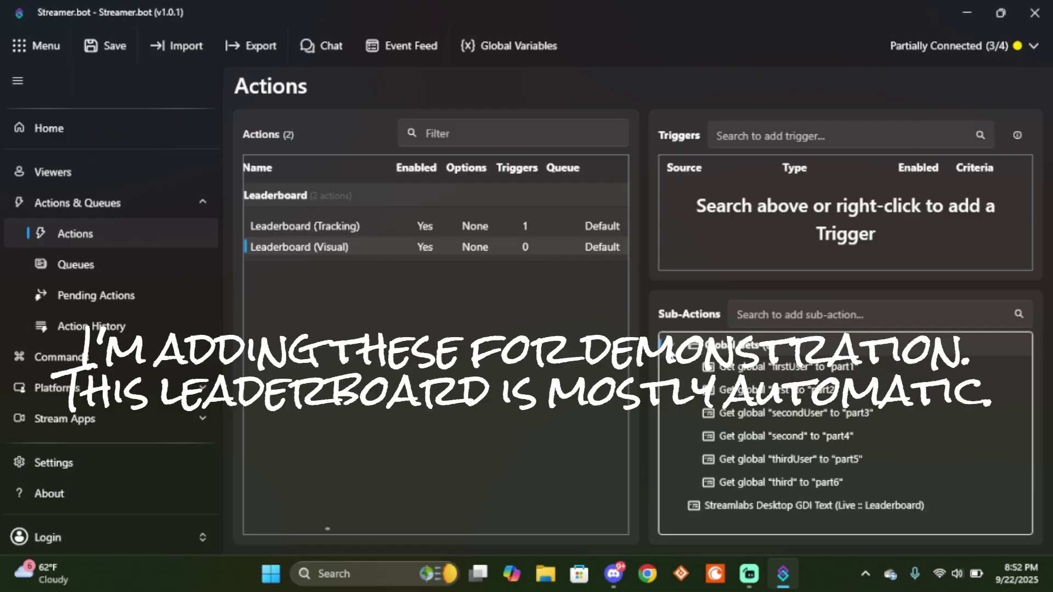
click(667, 344)
- Add a persisted global variable named "first" with the value 22, leaving AutoType off
click(493, 50)
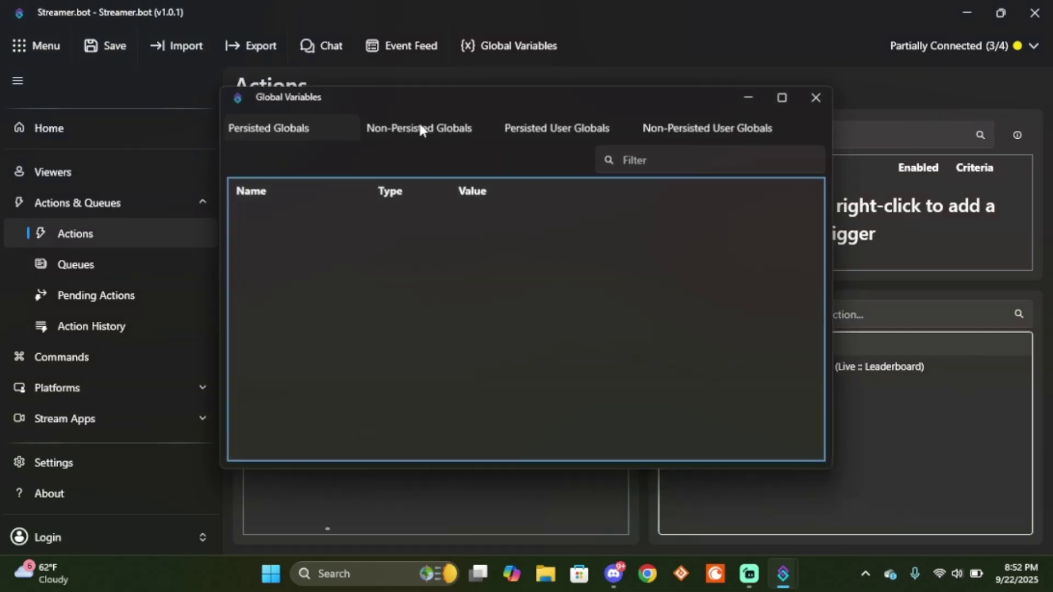
right_click(331, 213)
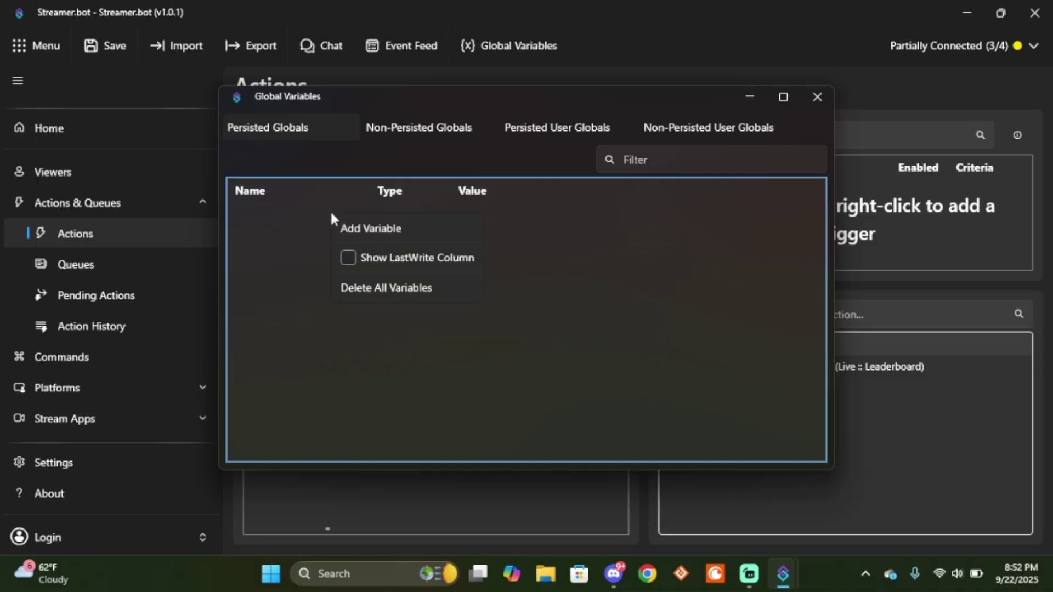
click(357, 230)
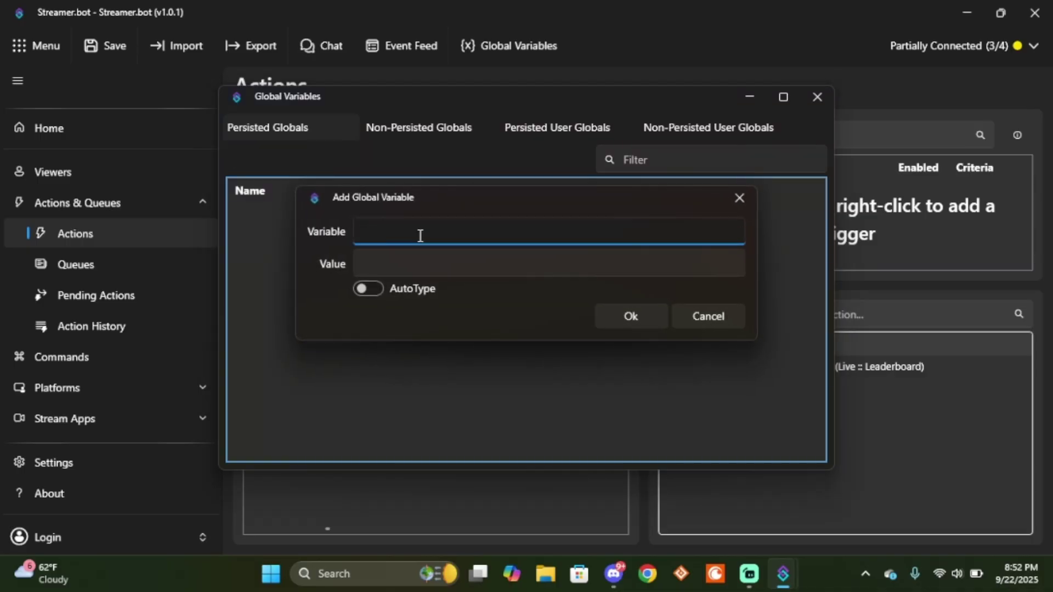
text(first)
key(Tab)
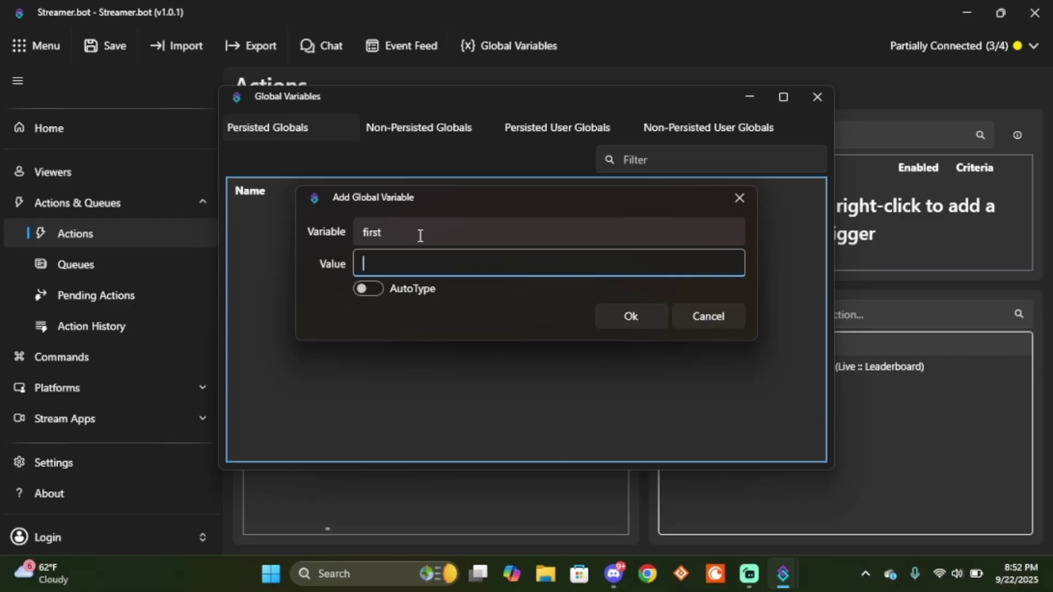
text(22)
key(Return)
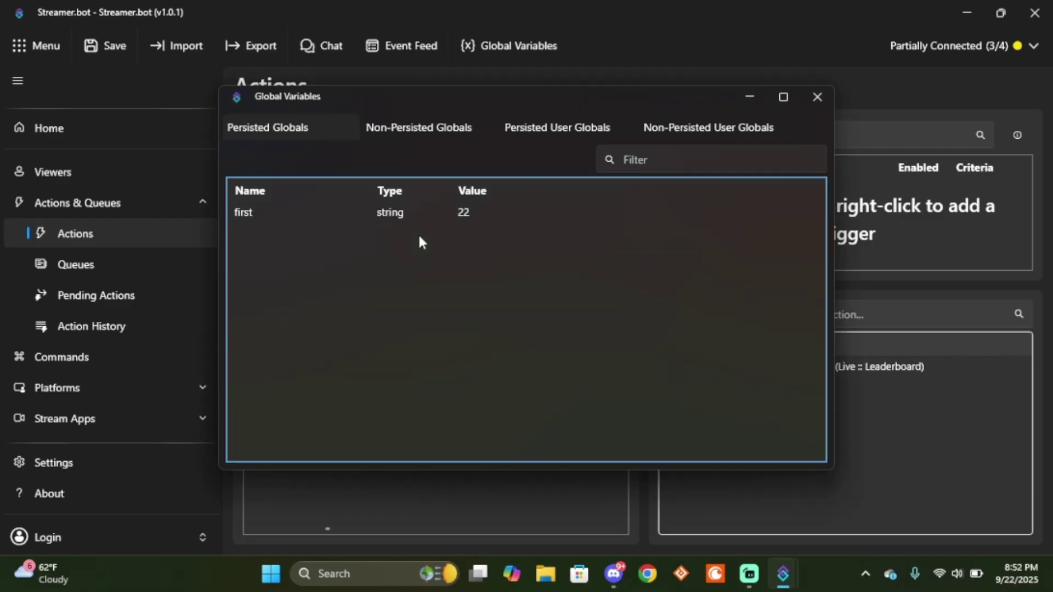
- Add a persisted global variable named "second" with the value 17 and AutoType enabled
right_click(418, 248)
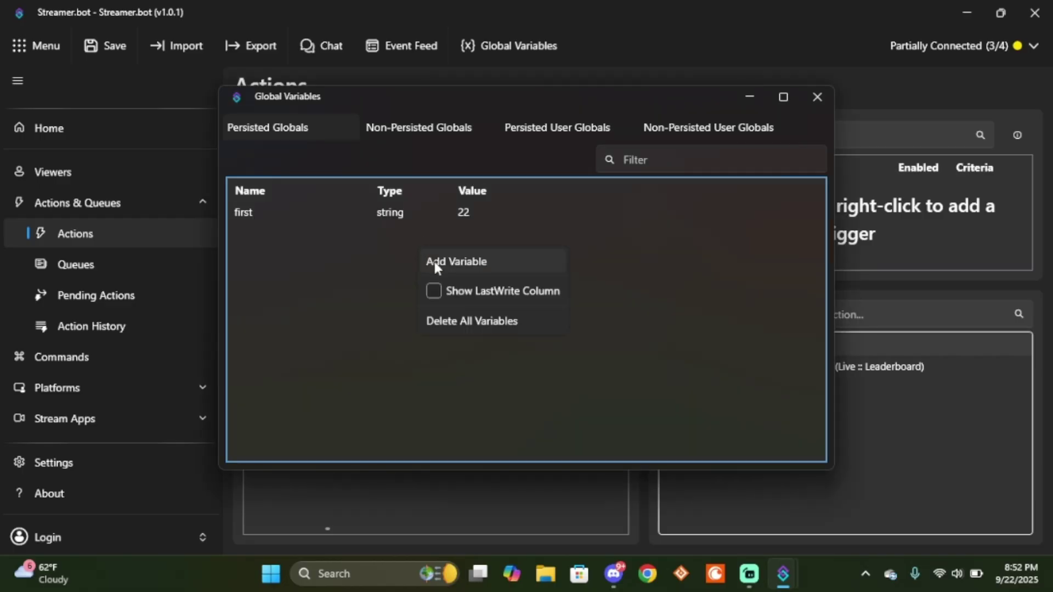
click(433, 260)
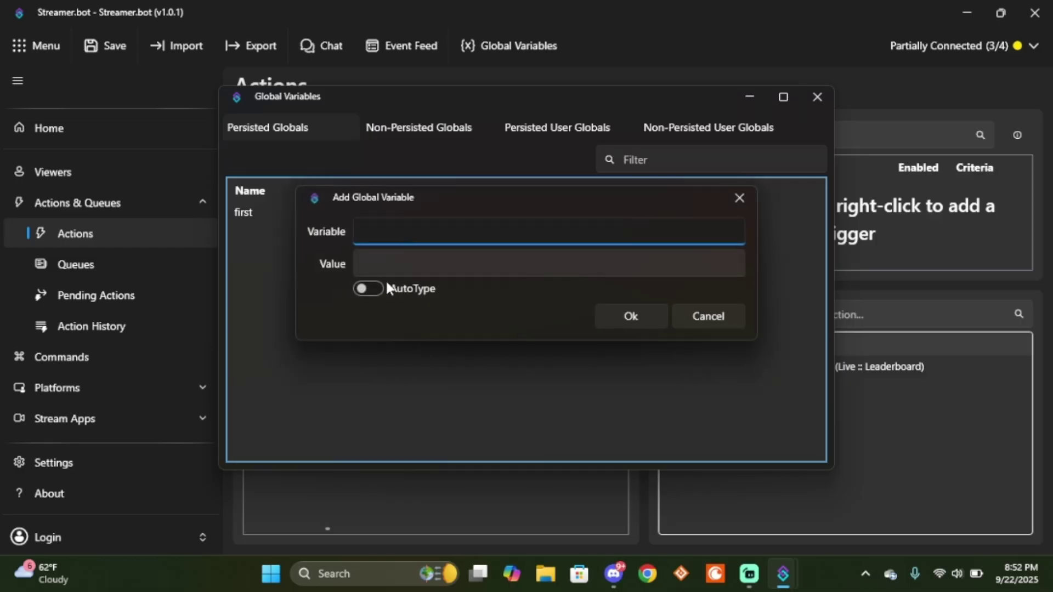
click(368, 289)
click(375, 236)
text(second)
key(Tab)
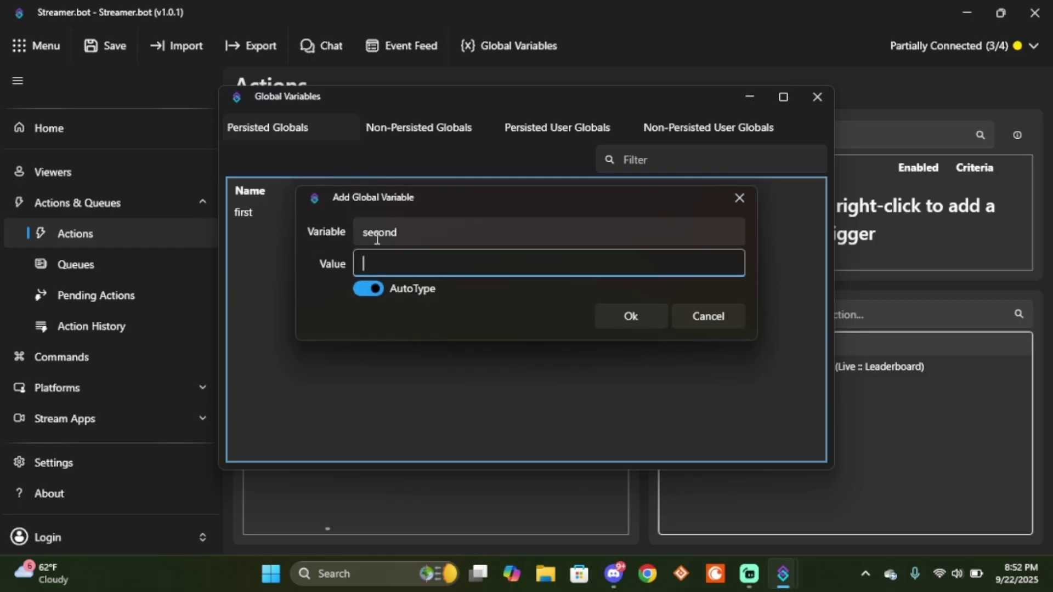
text(17)
key(Return)
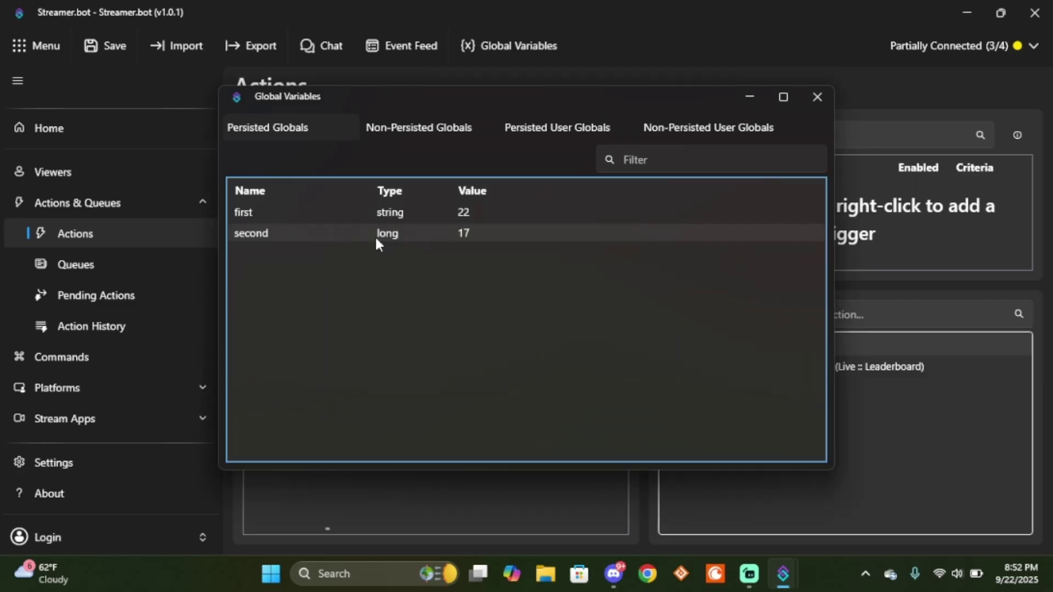
- Discard the edit of the "first" persisted global variable and delete that variable
double_click(401, 212)
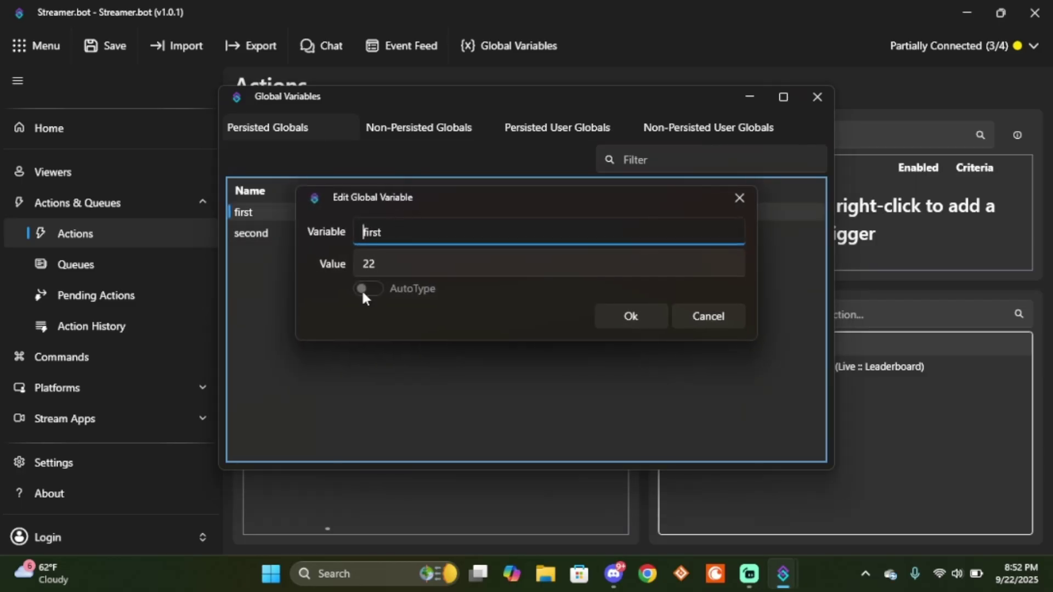
double_click(390, 271)
key(BackSpace)
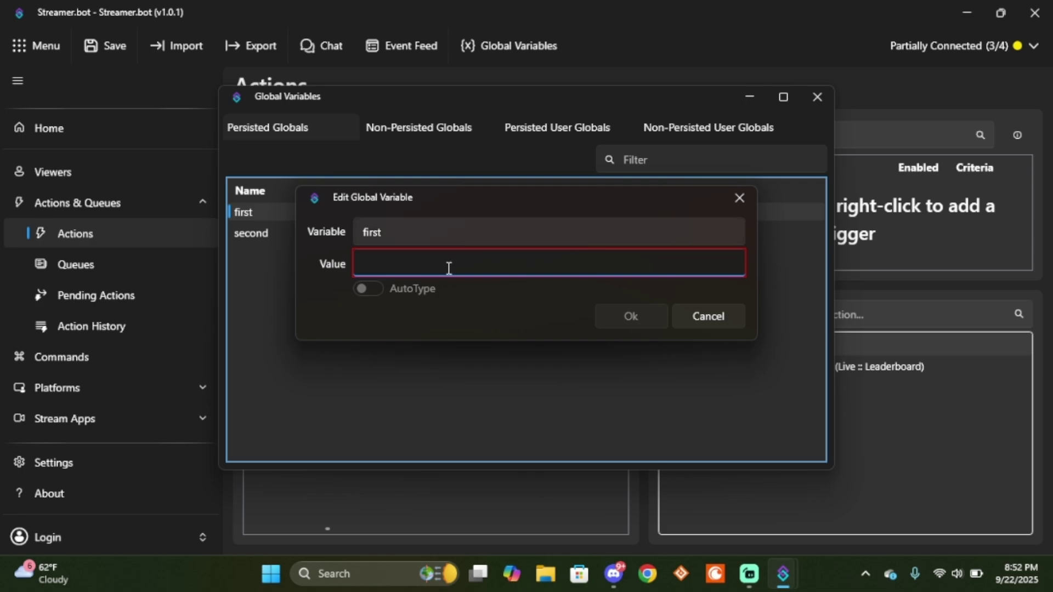
click(686, 318)
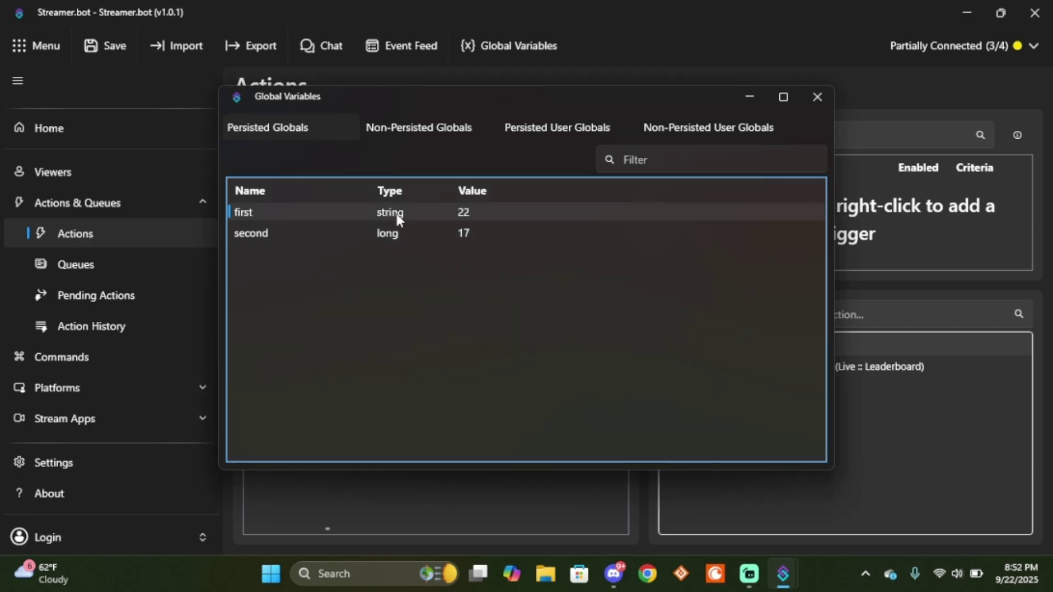
right_click(396, 214)
click(446, 281)
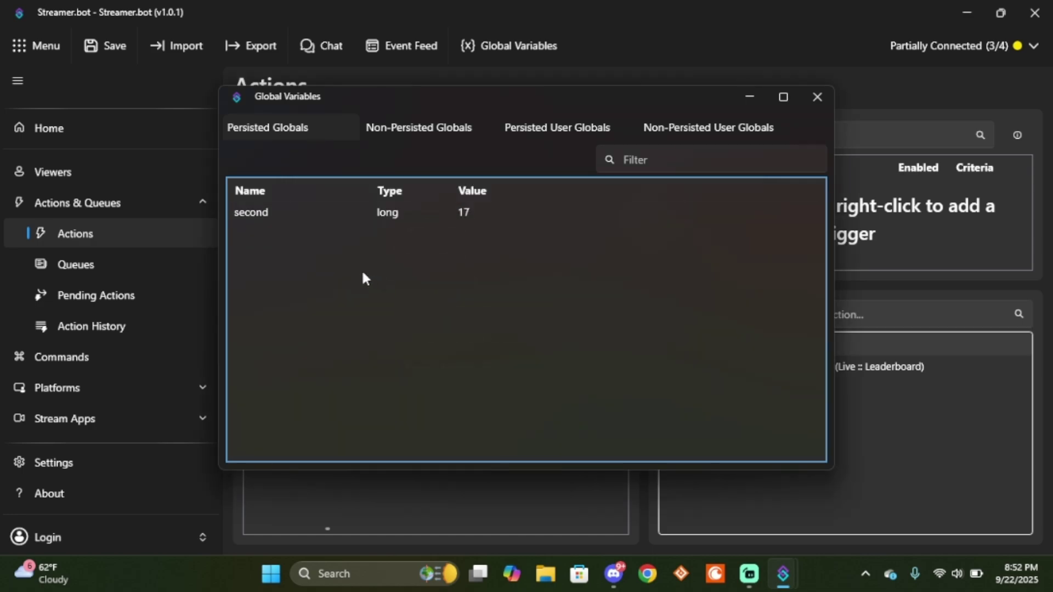
- Add a persisted global variable named "first" with the value 22 and AutoType enabled
right_click(360, 268)
click(402, 288)
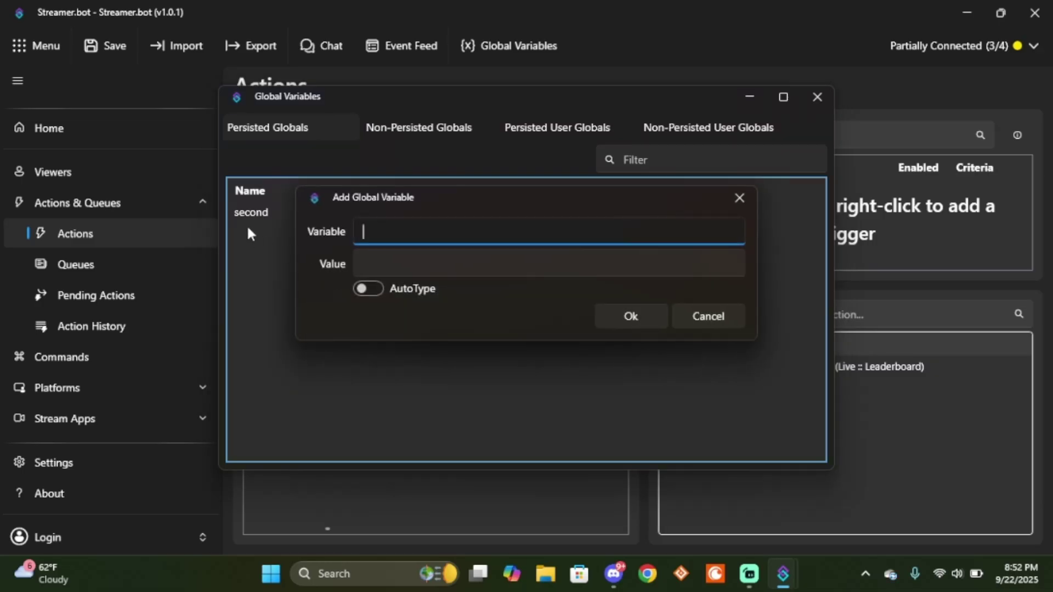
click(363, 289)
click(364, 235)
text(f)
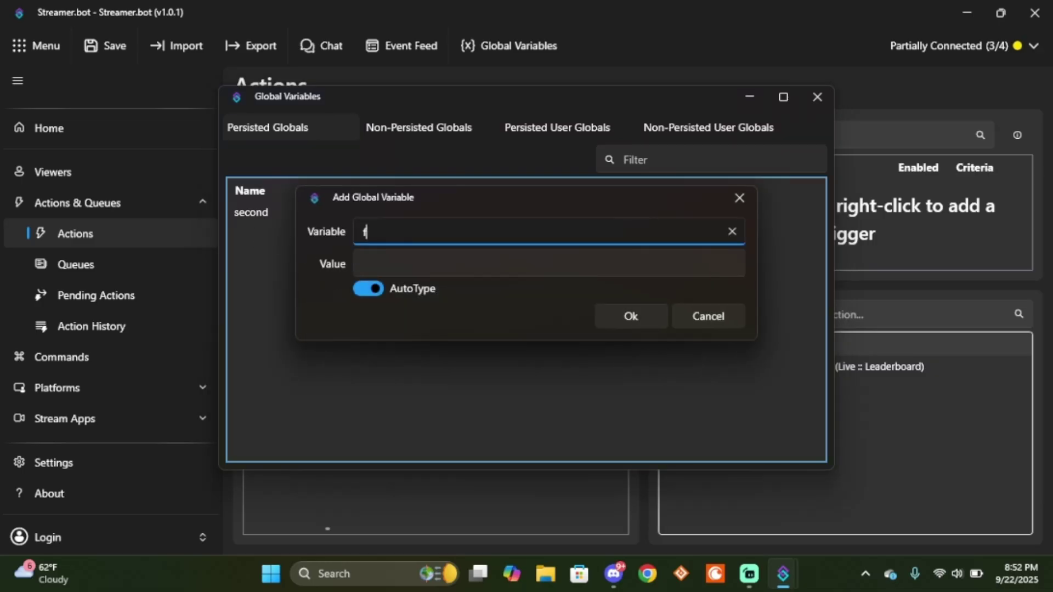
text(irst)
key(Tab)
text(22)
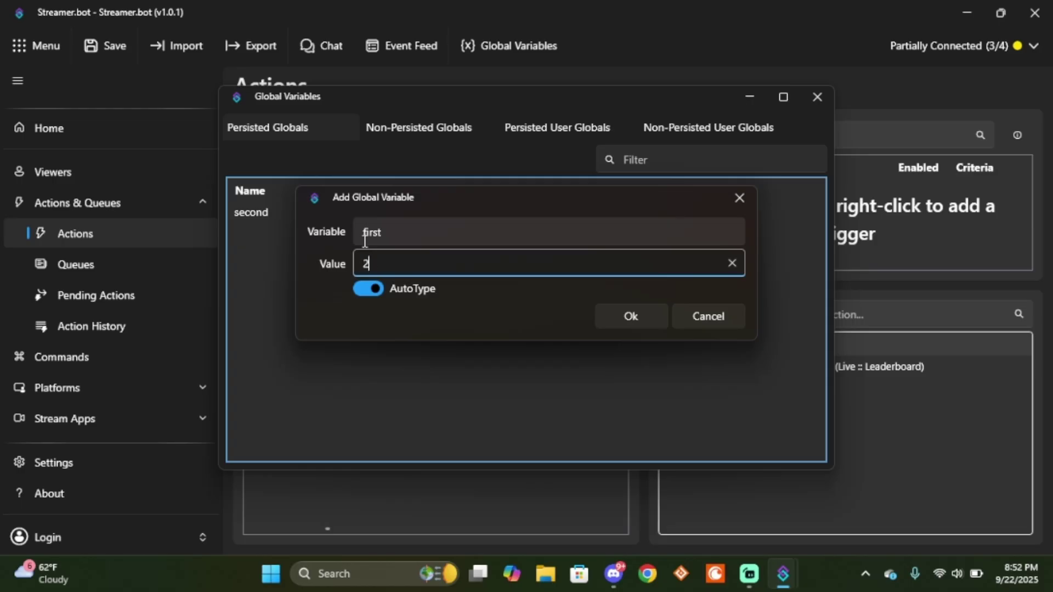
key(Return)
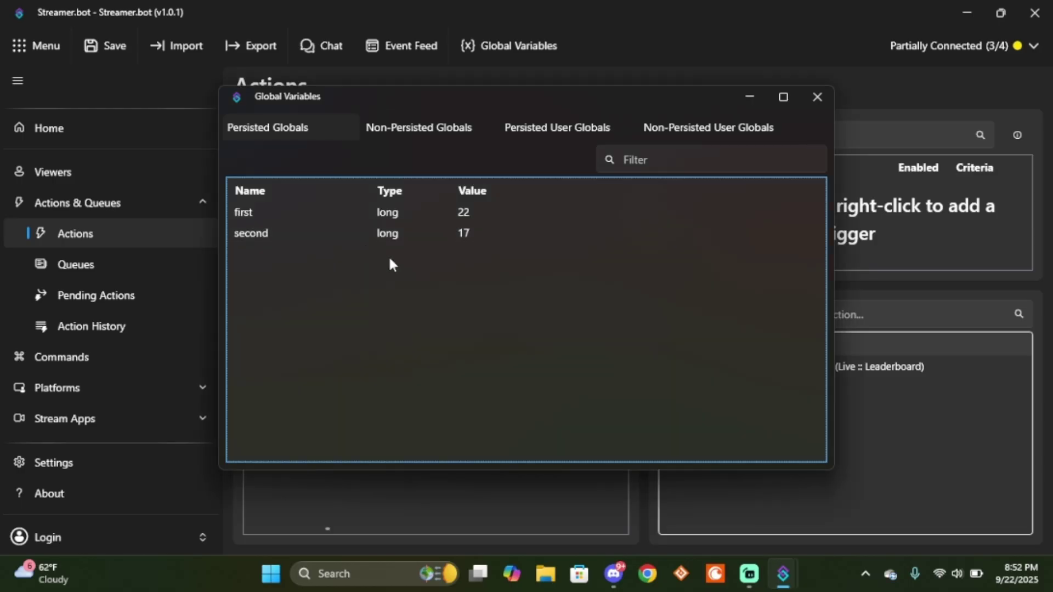
- Add a persisted global variable named "third" with the value 10 and AutoType off, and delete that variable
right_click(389, 263)
click(425, 277)
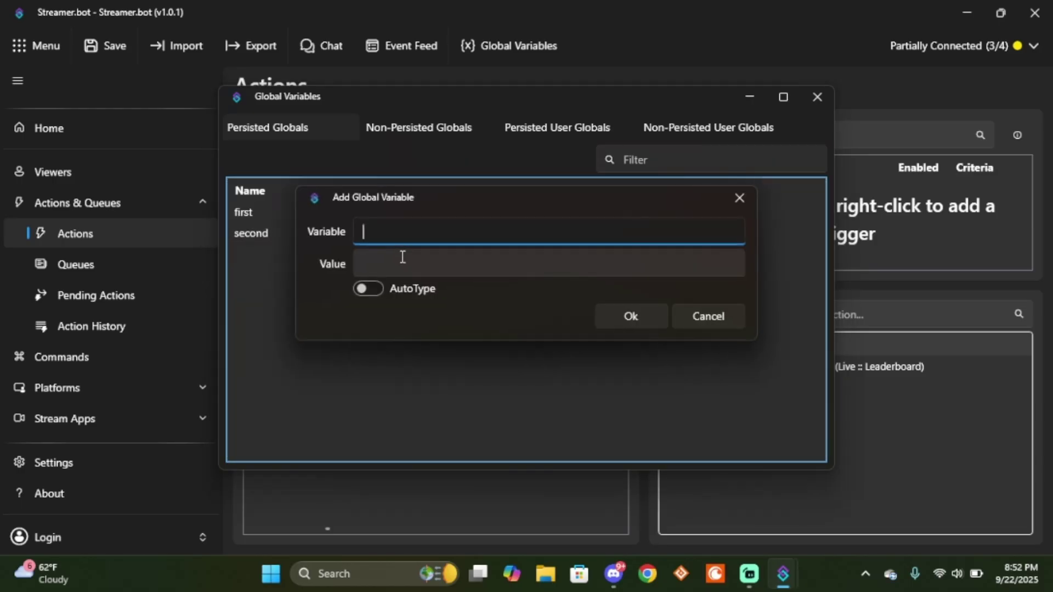
text(third)
key(Tab)
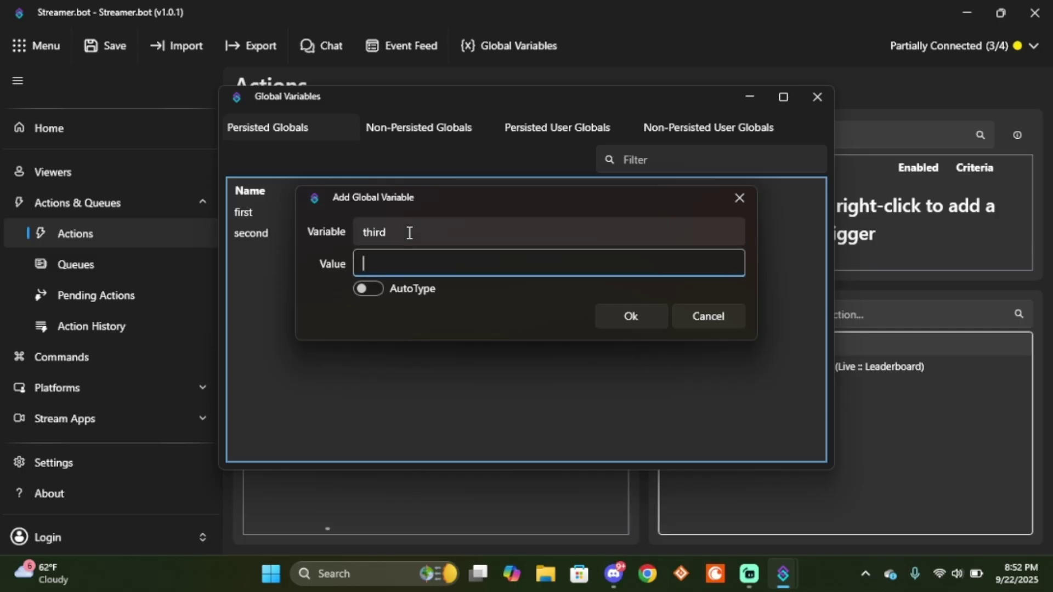
text(10)
key(Return)
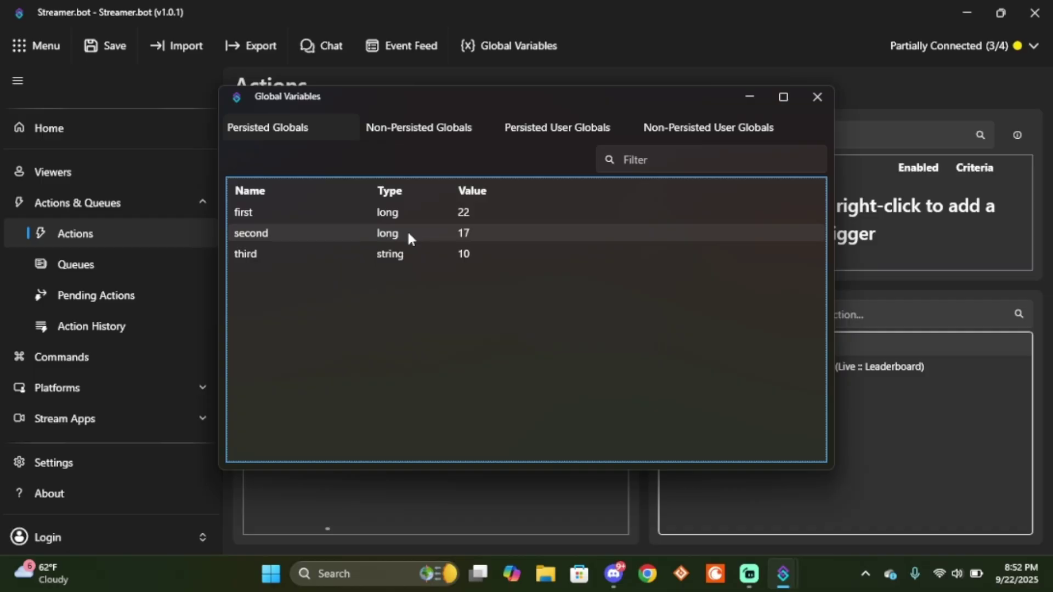
click(402, 255)
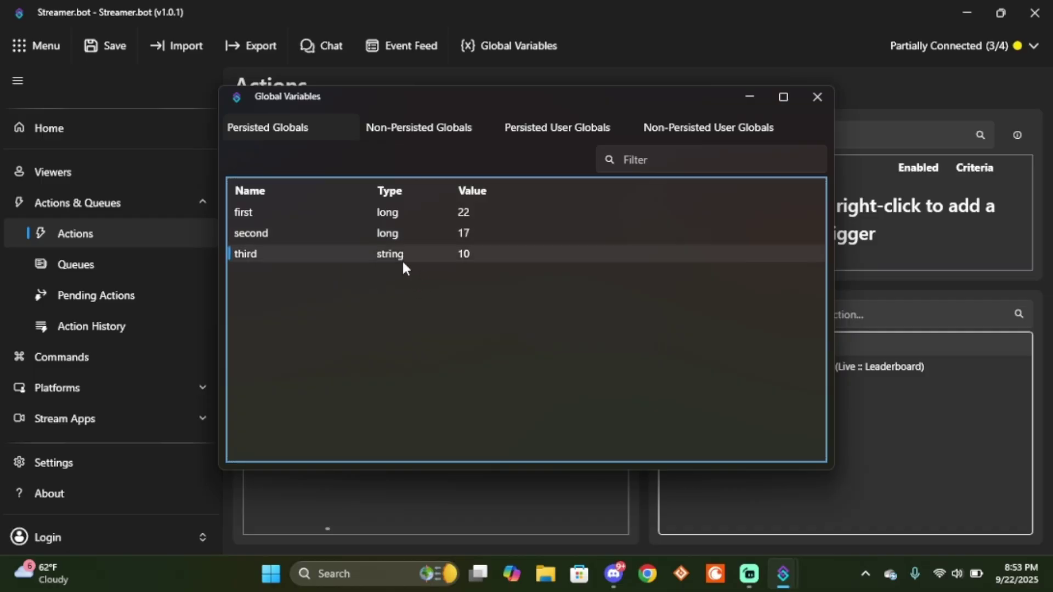
key(Delete)
- Add a persisted global variable named "third" with the value 10 and AutoType enabled
right_click(410, 277)
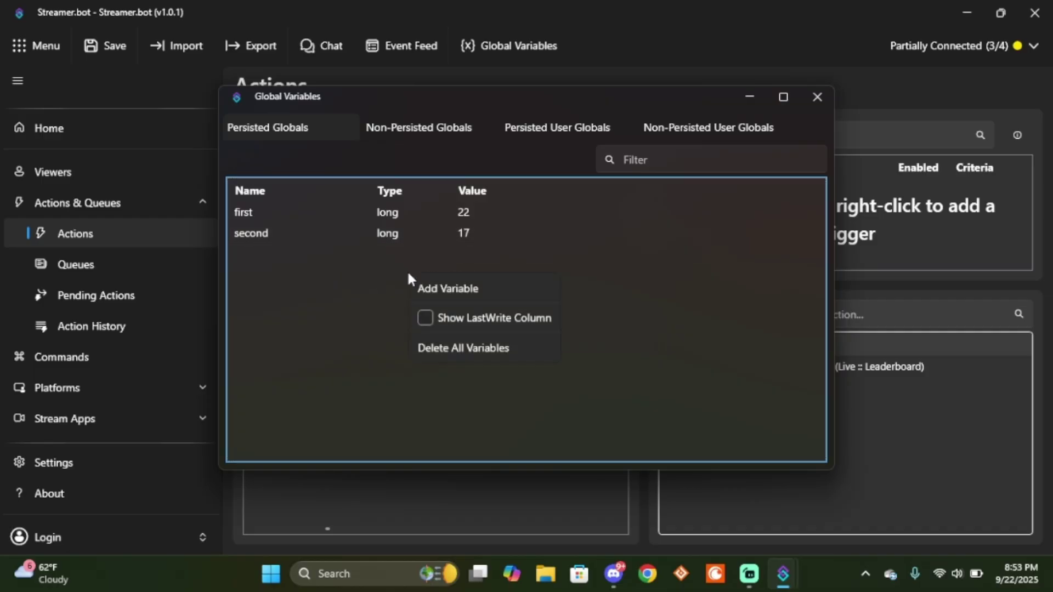
click(425, 289)
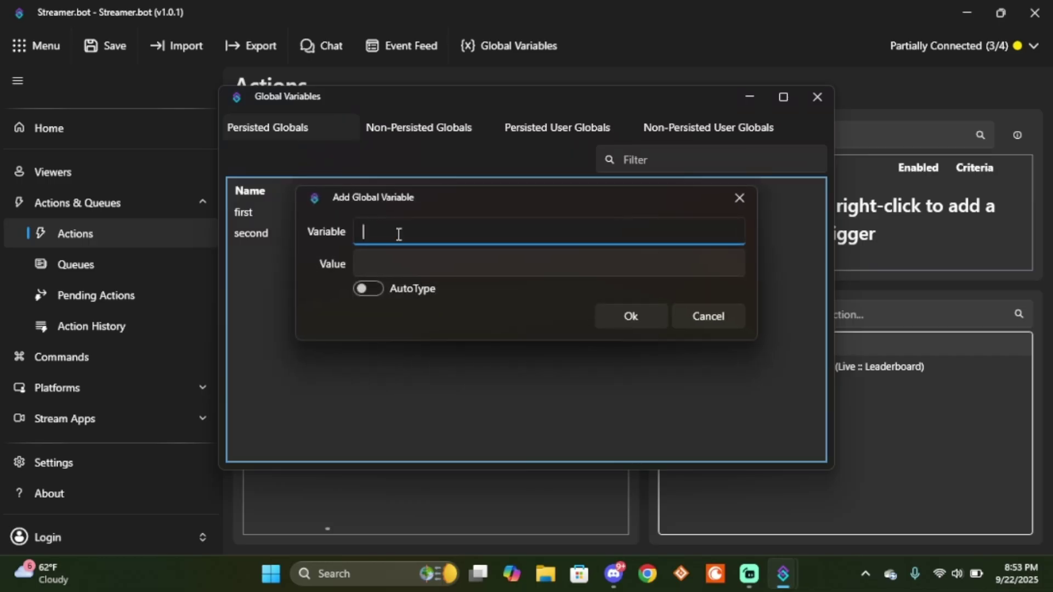
text(third)
key(Tab)
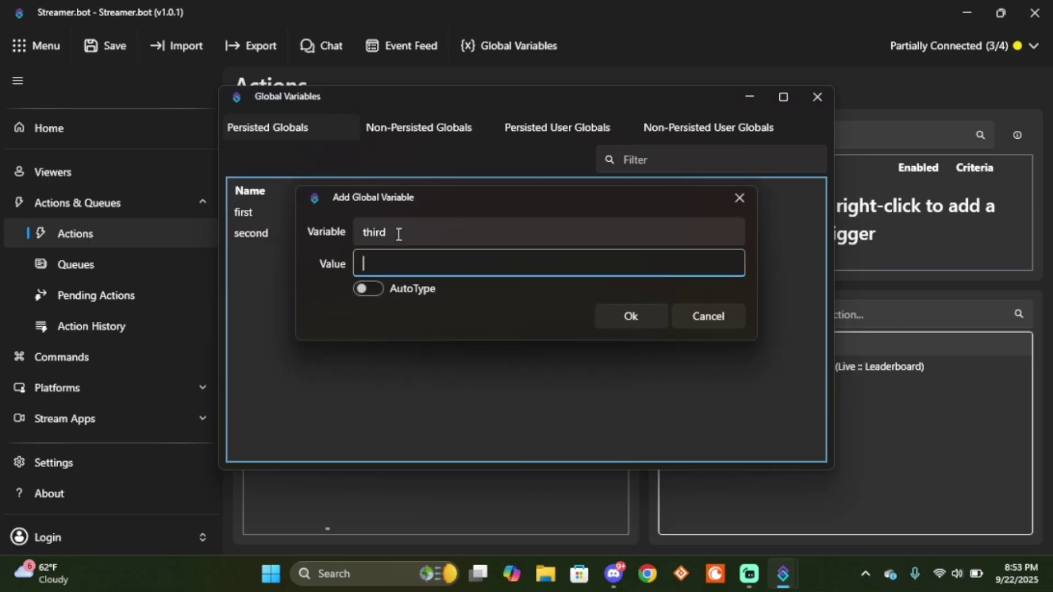
text(10)
click(367, 286)
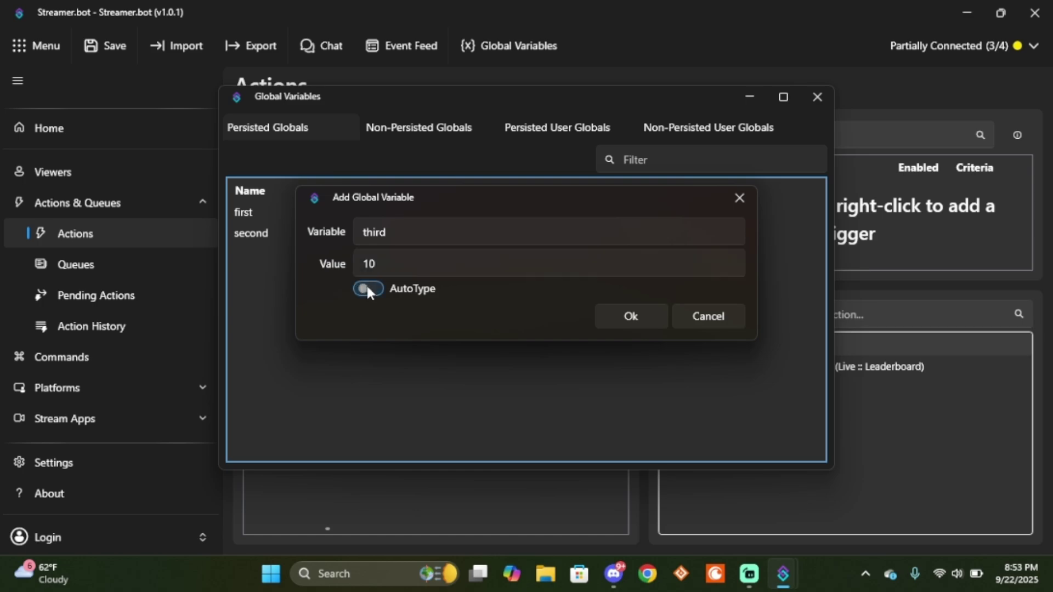
click(615, 311)
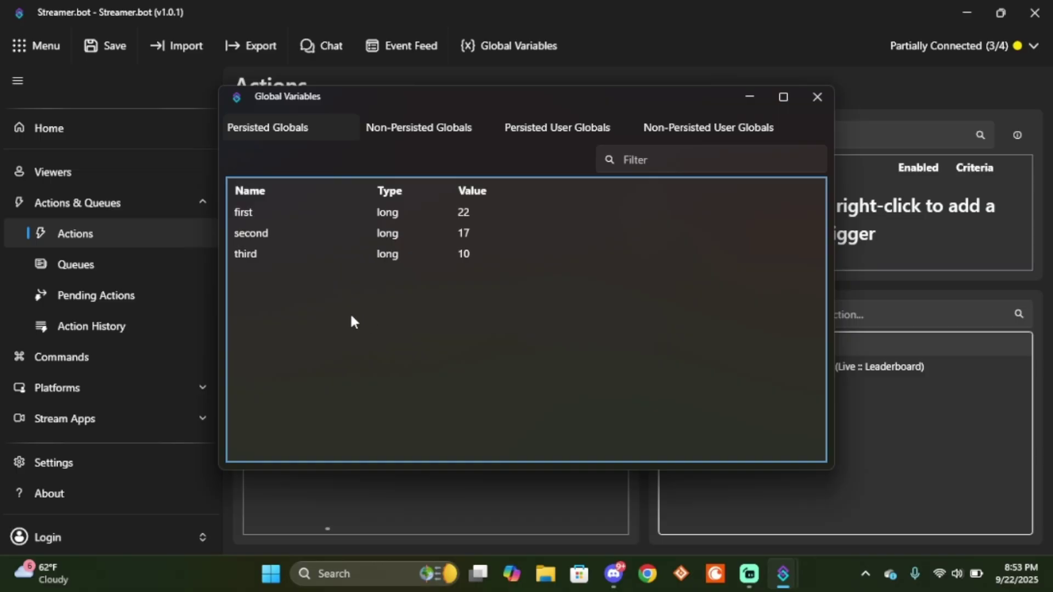
- Add a persisted global variable named "firstUser" with the first-place user's name as its value, leaving AutoType off
right_click(338, 293)
click(366, 310)
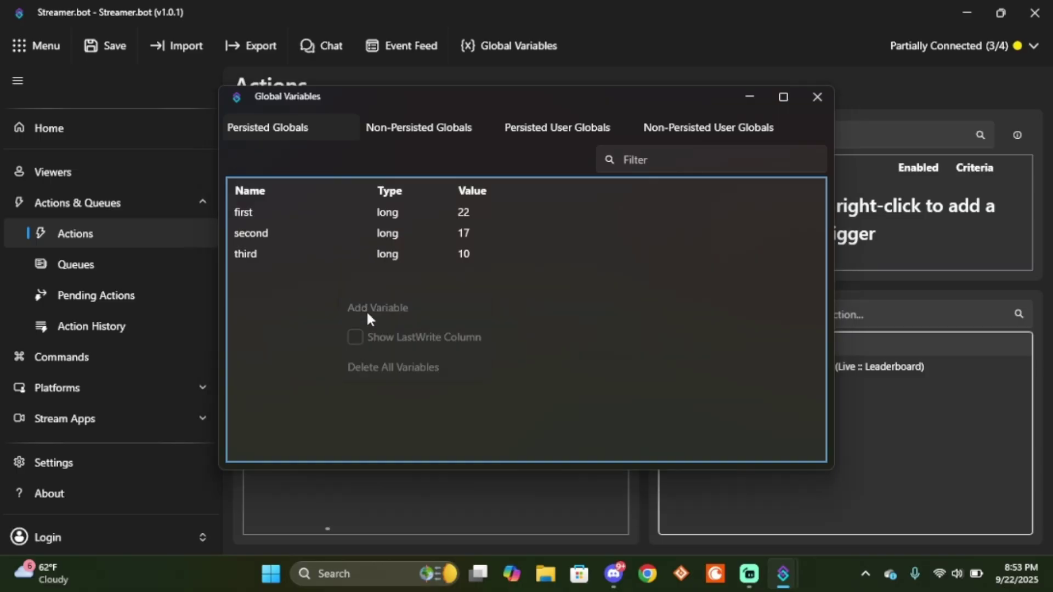
text(firstUser)
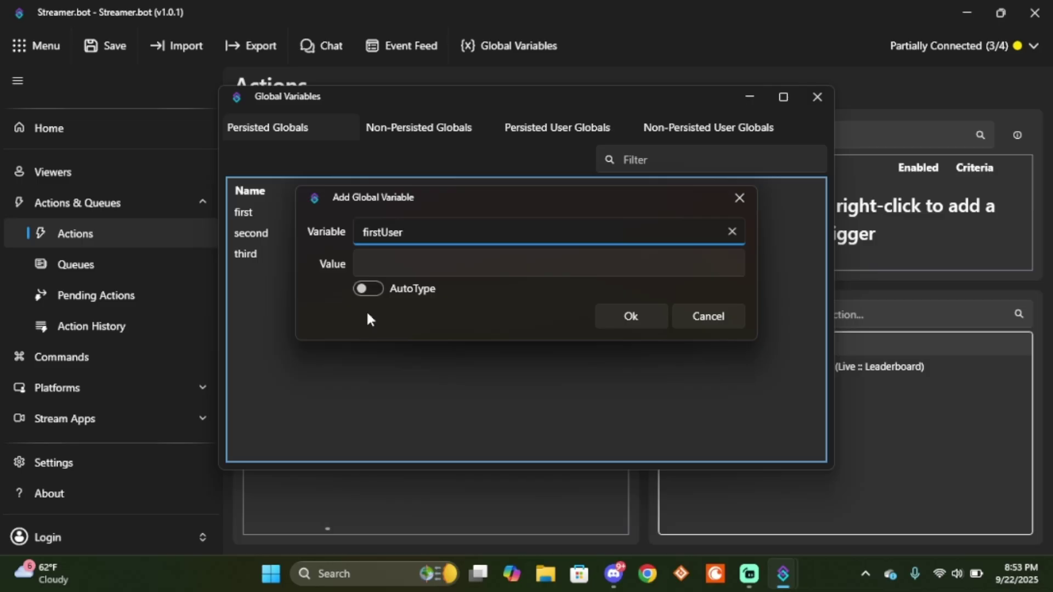
key(Tab)
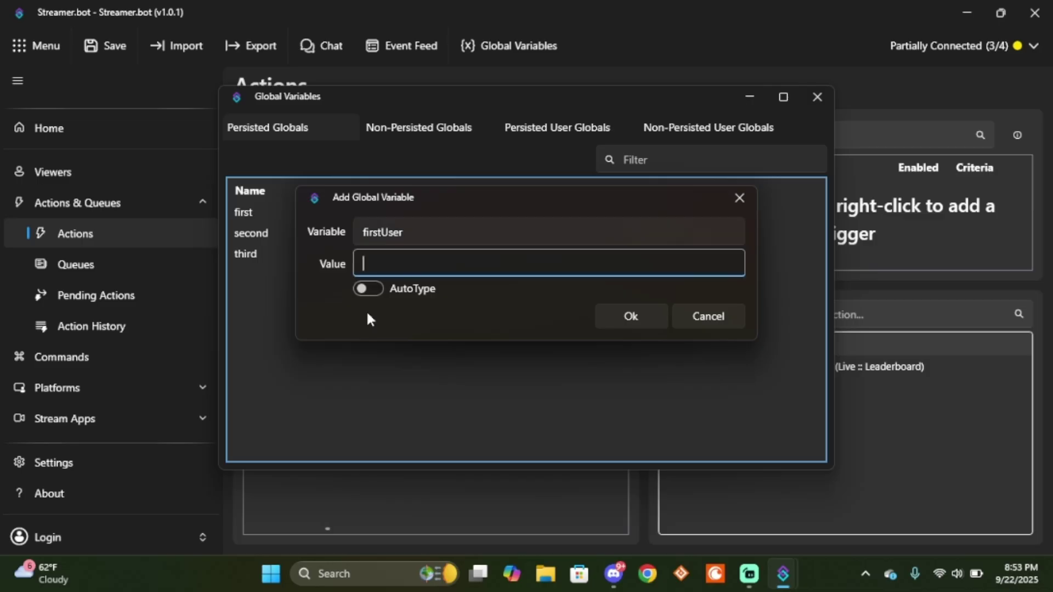
text(Kayla)
key(Return)
- Add a persisted global variable named "secondUser" with the second-place user's name as its value, leaving AutoType off
right_click(367, 314)
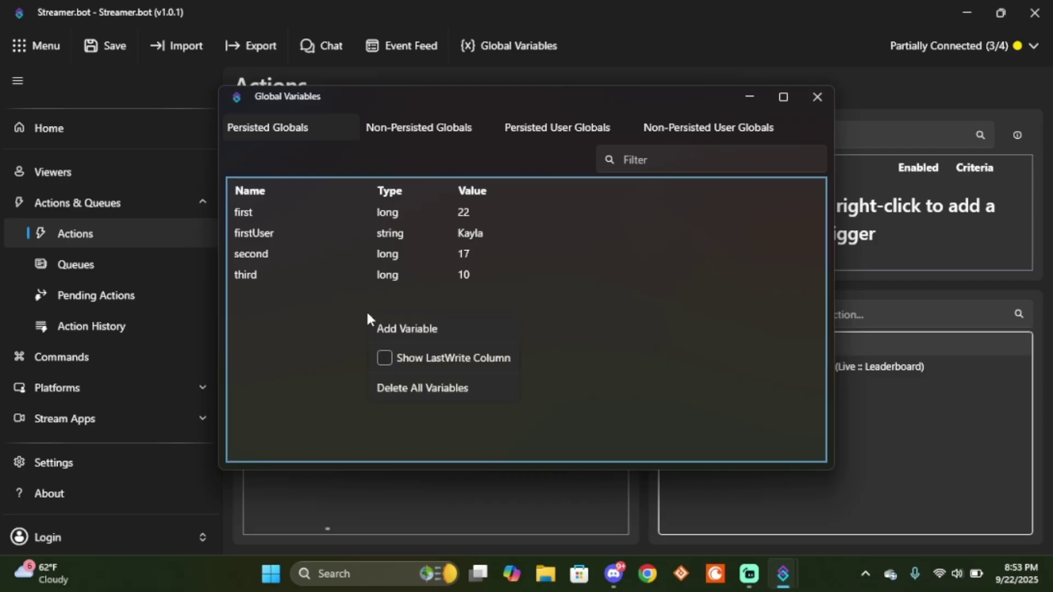
click(407, 328)
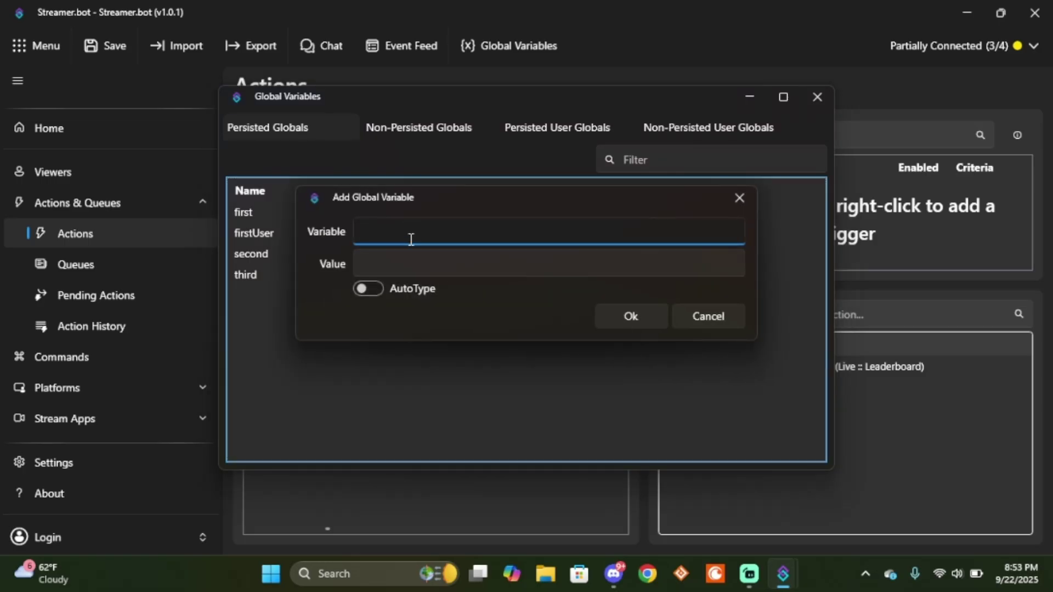
text(secondUser)
key(Tab)
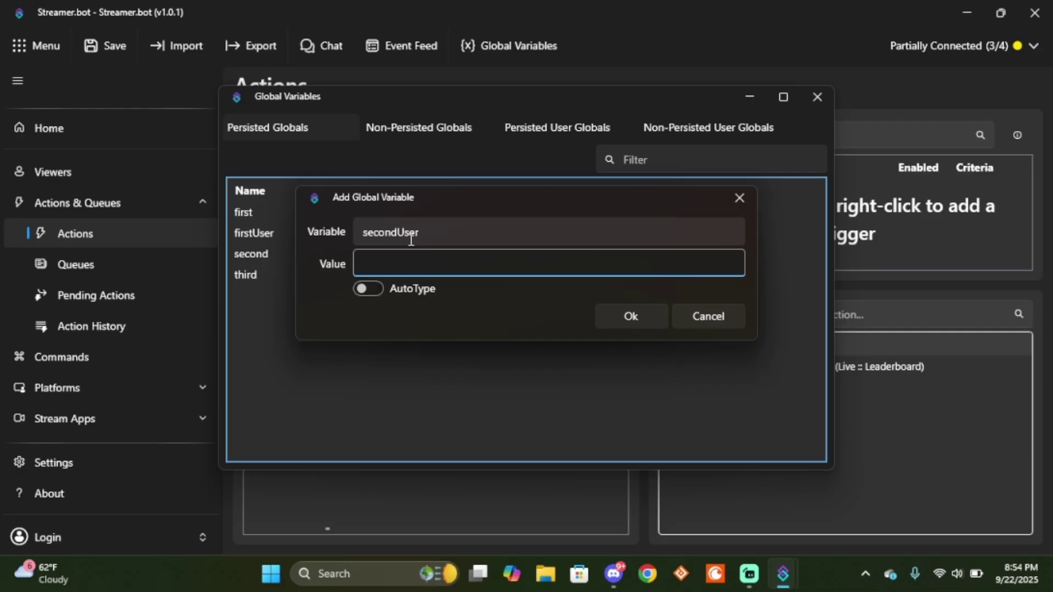
text(Braig)
key(Return)
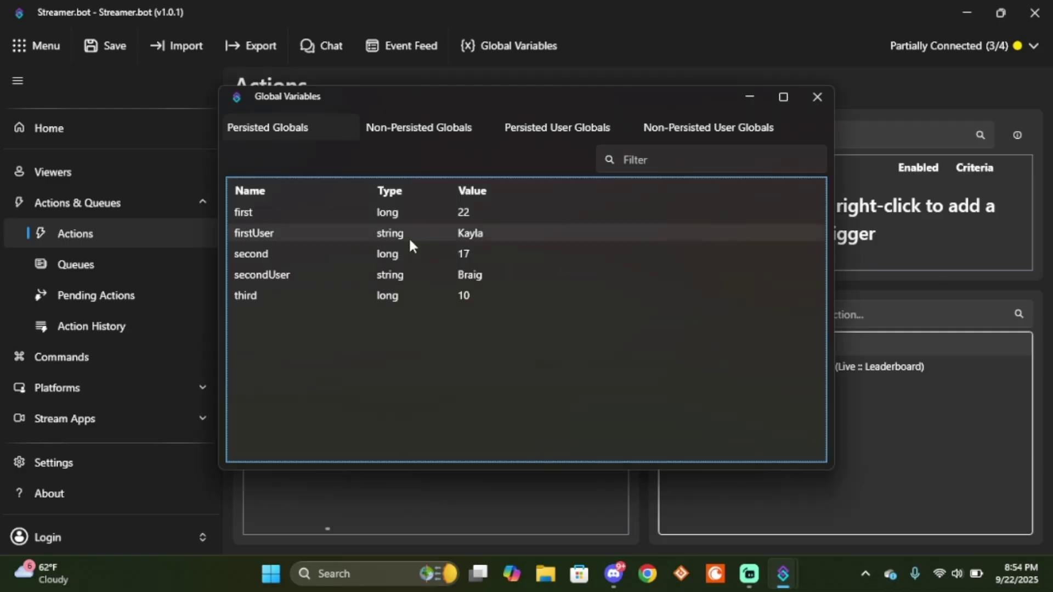
- Add a persisted global variable named "thirdUser" with the third-place user's name as its value, leaving AutoType off
right_click(415, 336)
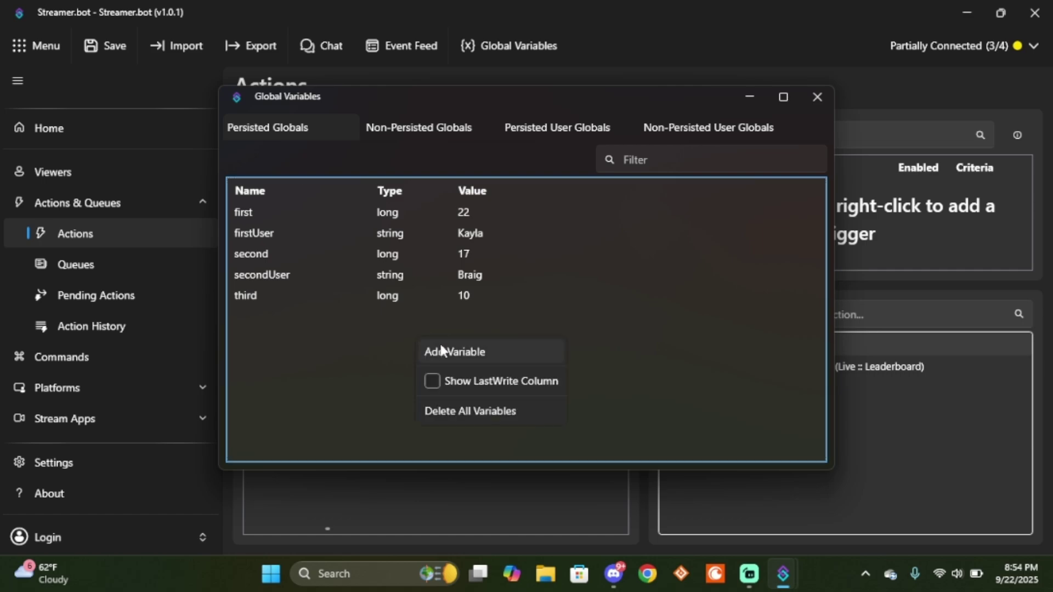
click(440, 347)
text(third)
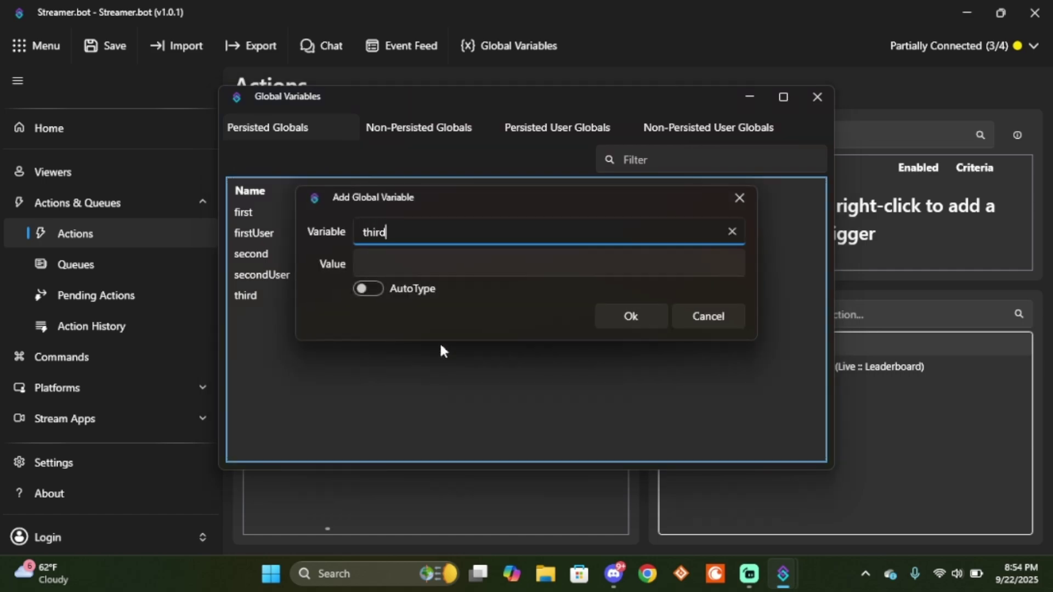
text(User)
key(Tab)
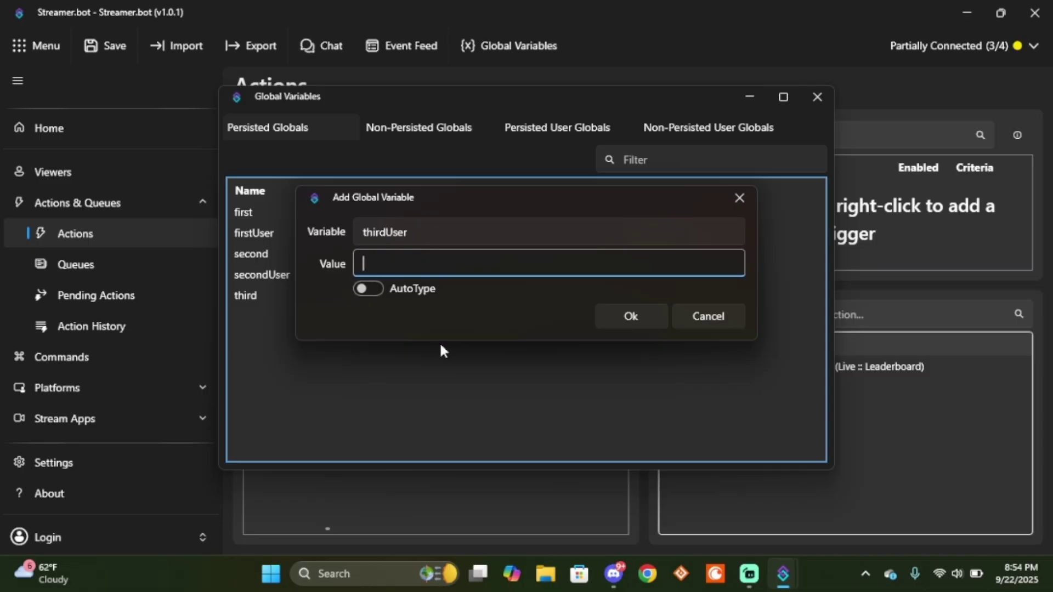
text(Zack)
key(BackSpace)
text(hary)
key(Return)
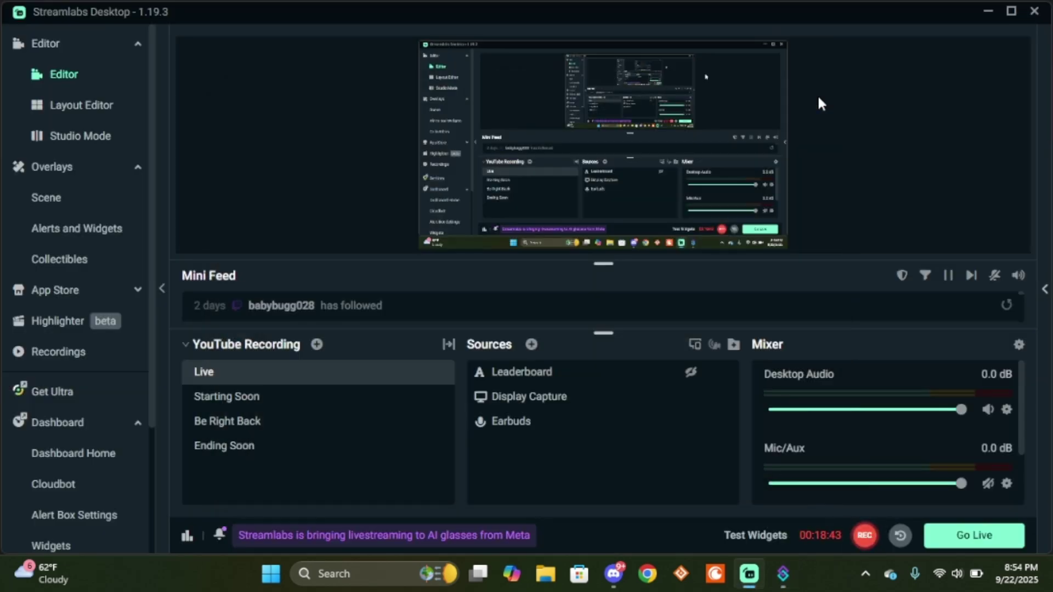
- Switch back to Streamer.bot and review the Leaderboard GDI Text sub-action and the persisted global variables, closing both without changes
click(783, 574)
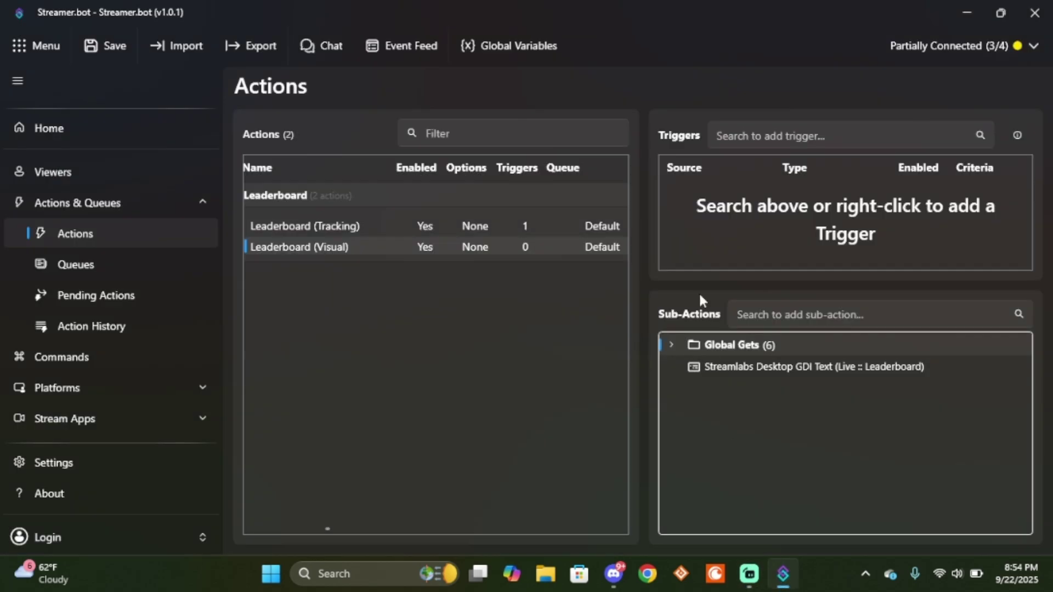
double_click(750, 369)
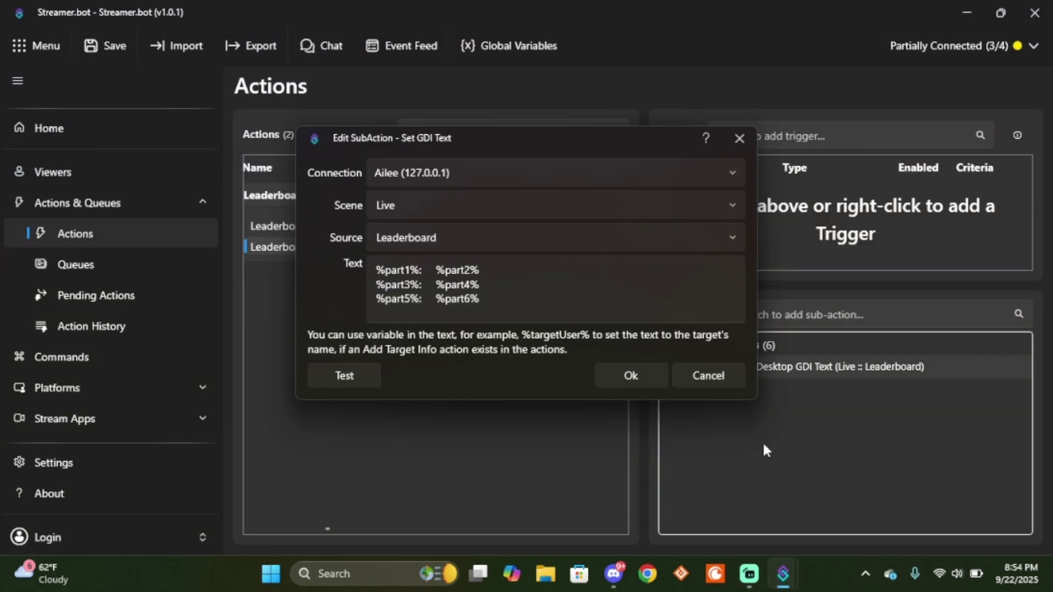
click(692, 375)
click(489, 44)
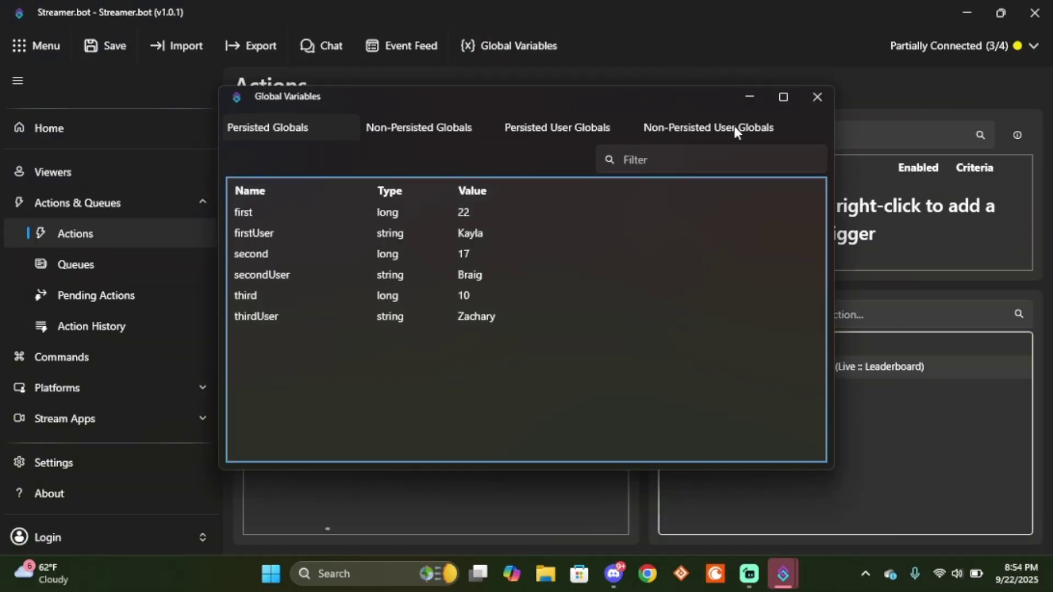
click(816, 98)
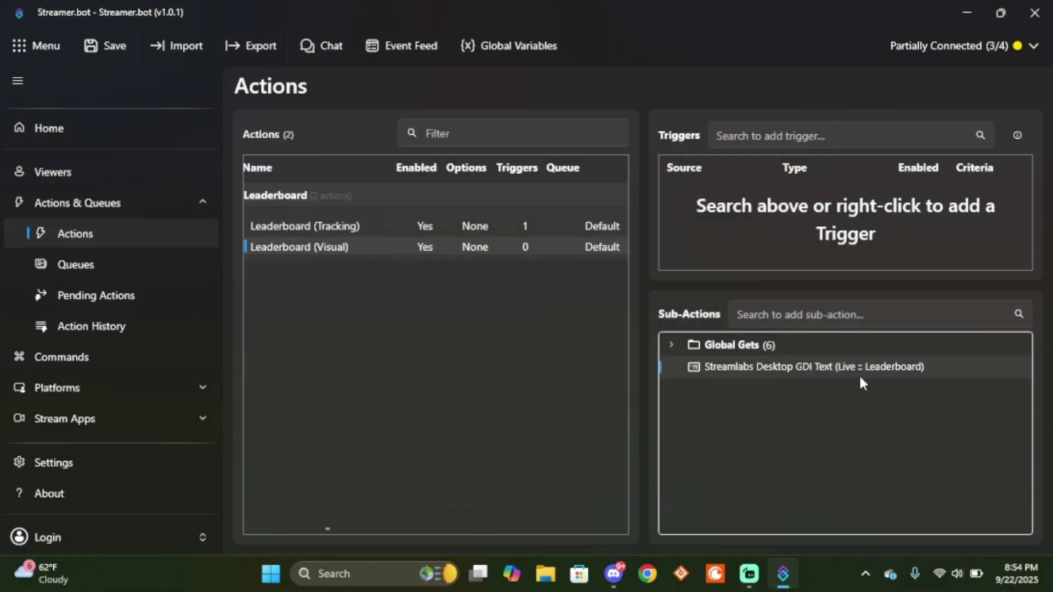
click(845, 432)
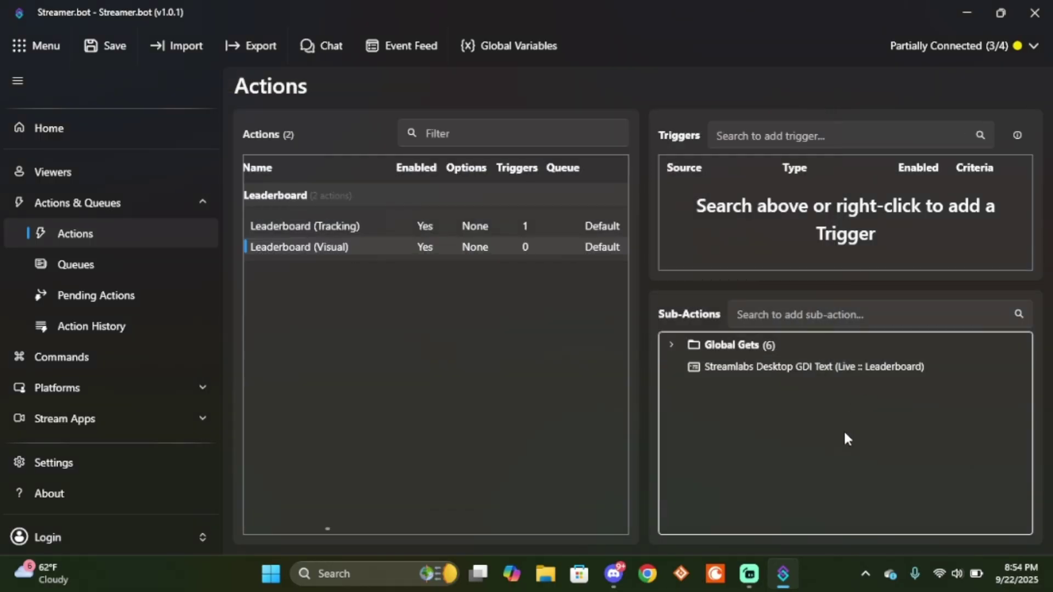
- Add a Key Press trigger captured as NumPad0 to the Leaderboard (Visual) action
right_click(810, 229)
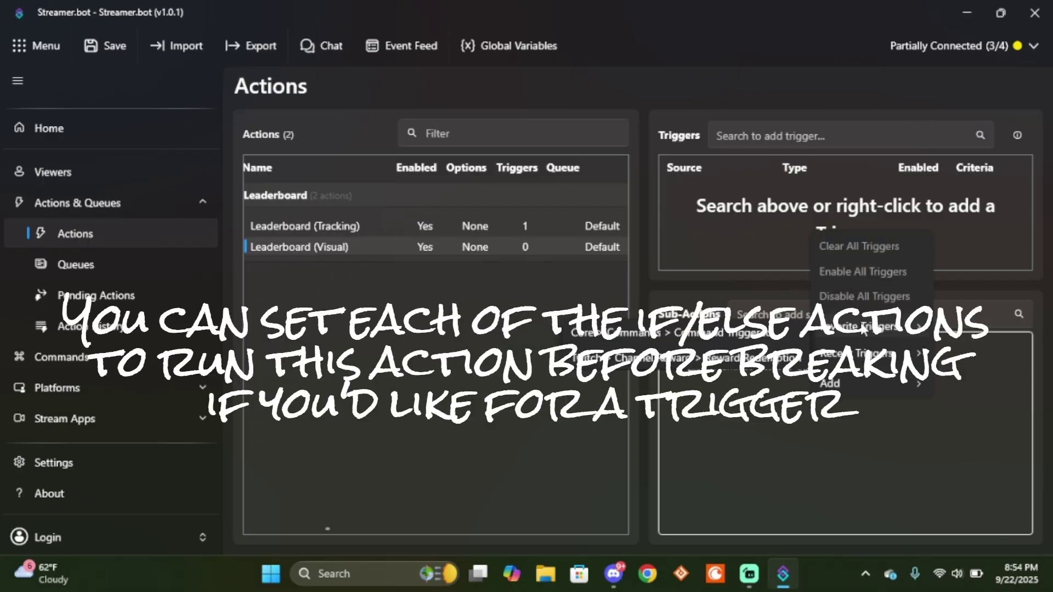
mouse_move(863, 380)
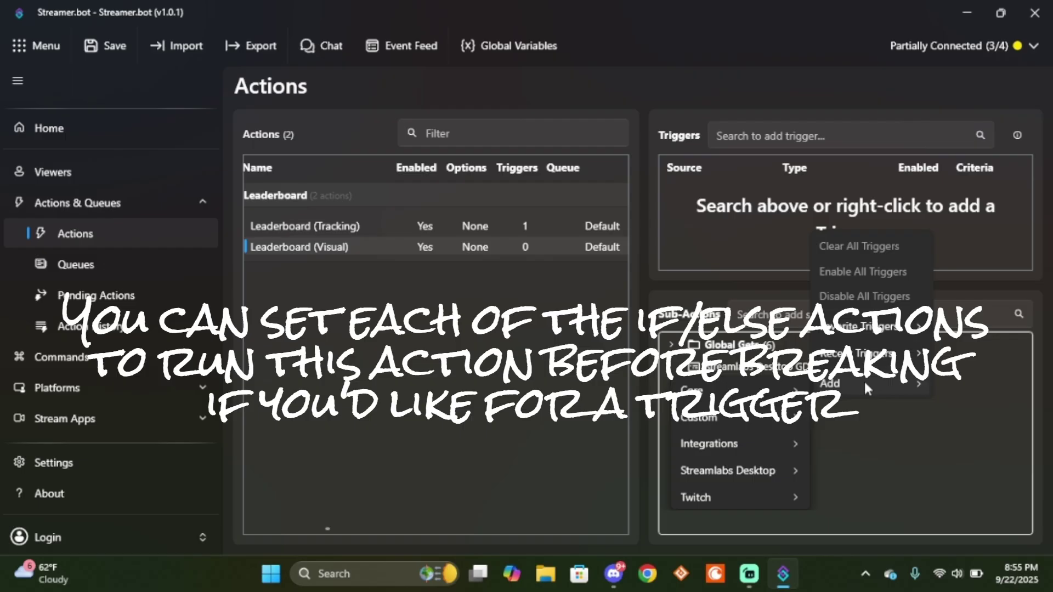
mouse_move(779, 400)
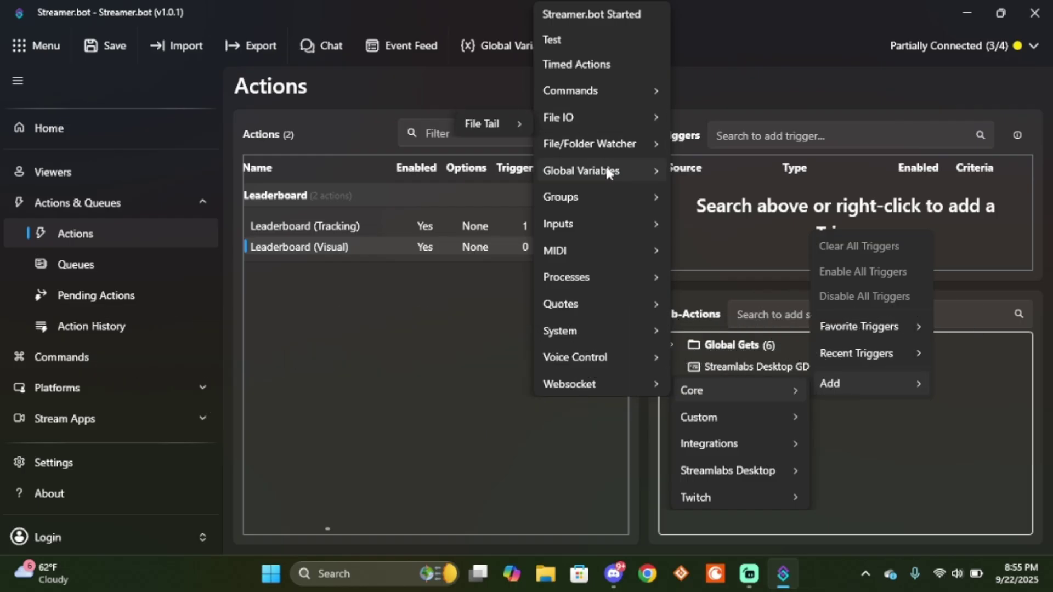
mouse_move(608, 174)
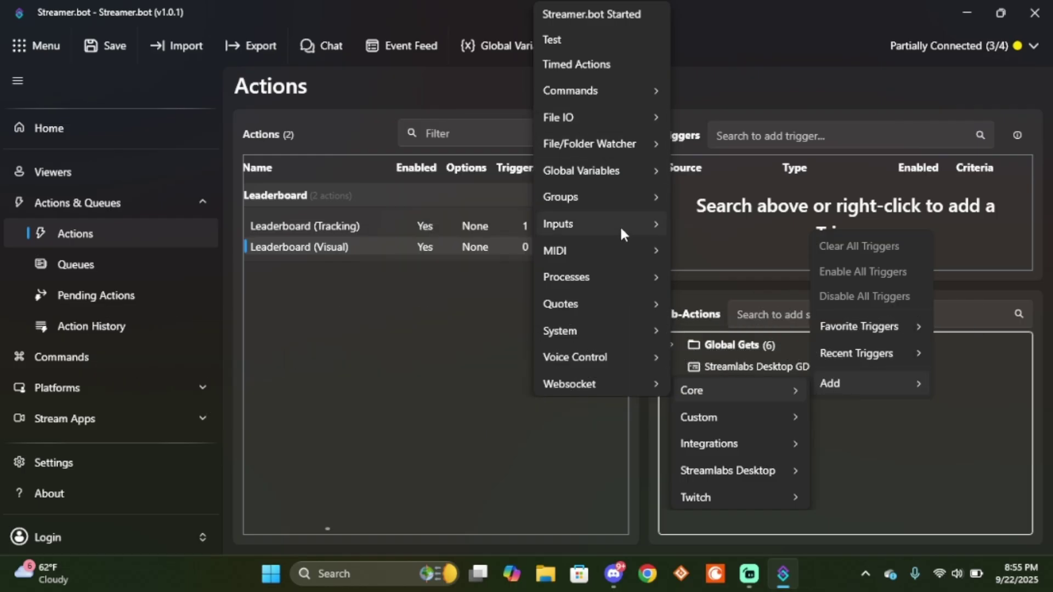
mouse_move(621, 230)
click(493, 230)
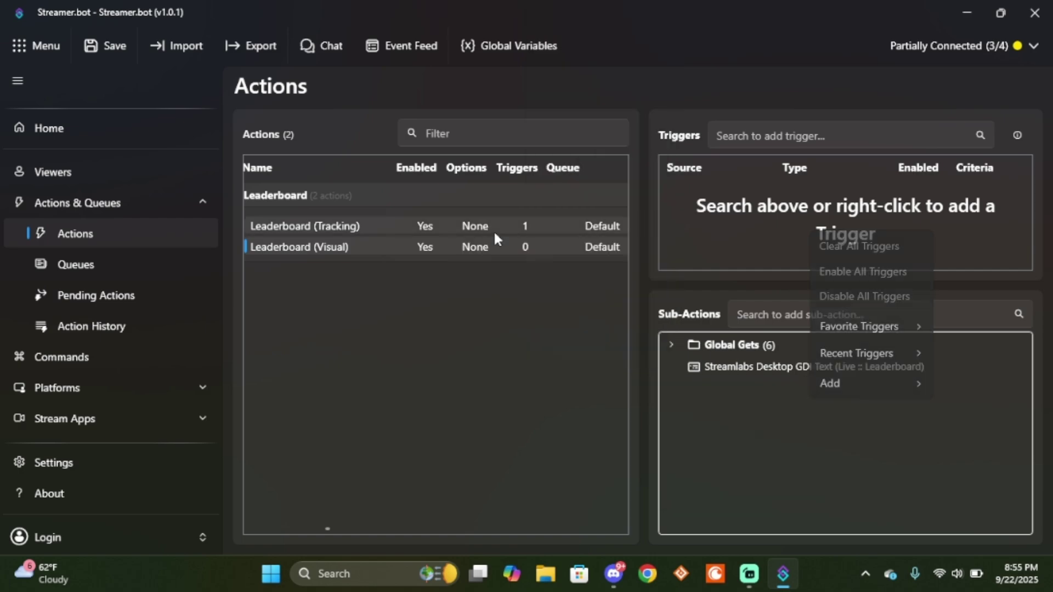
click(376, 295)
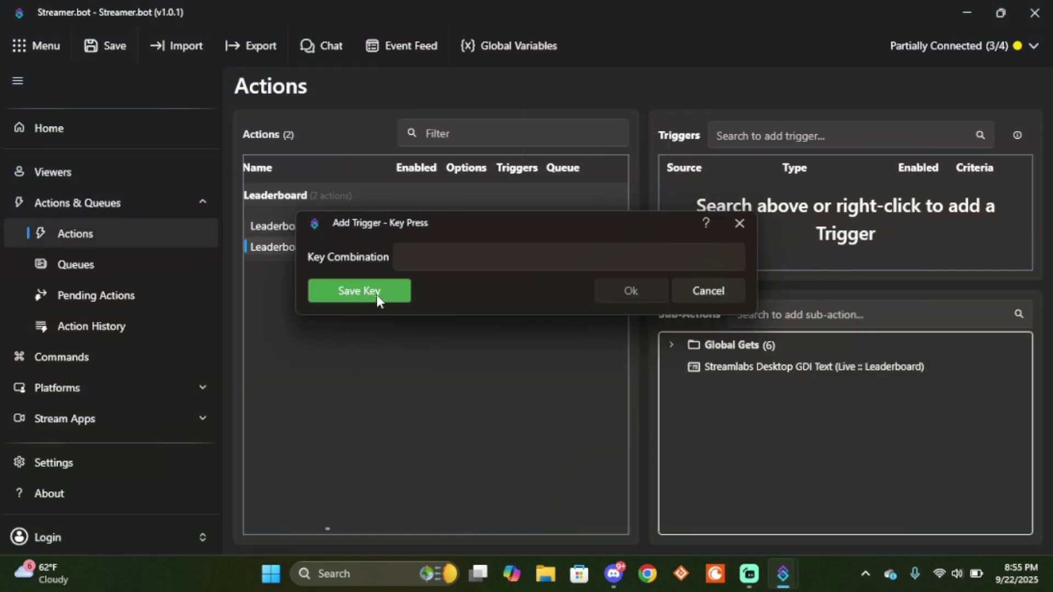
key(KP_0)
click(376, 294)
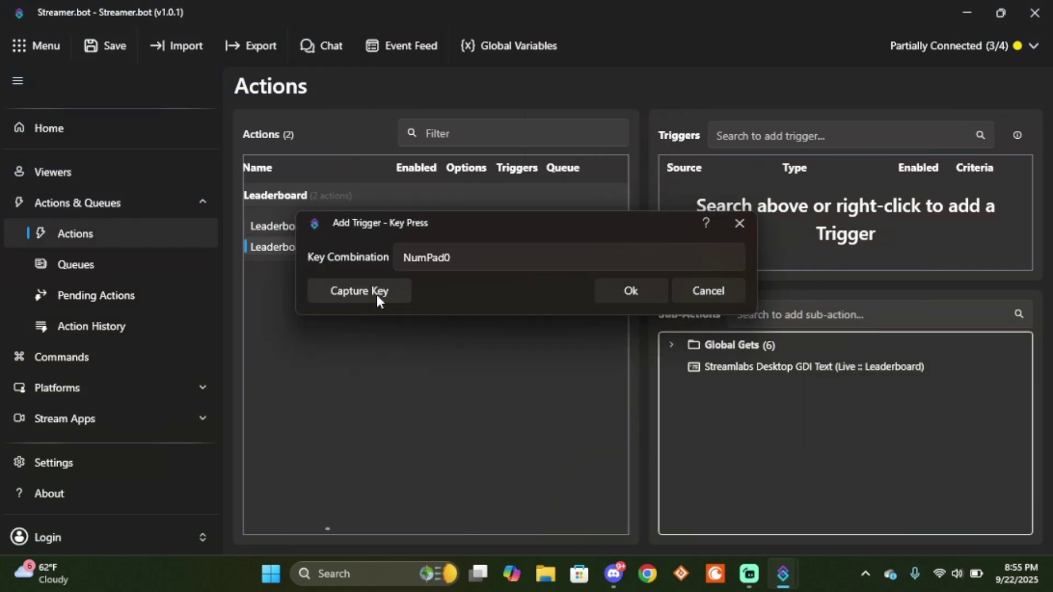
click(613, 289)
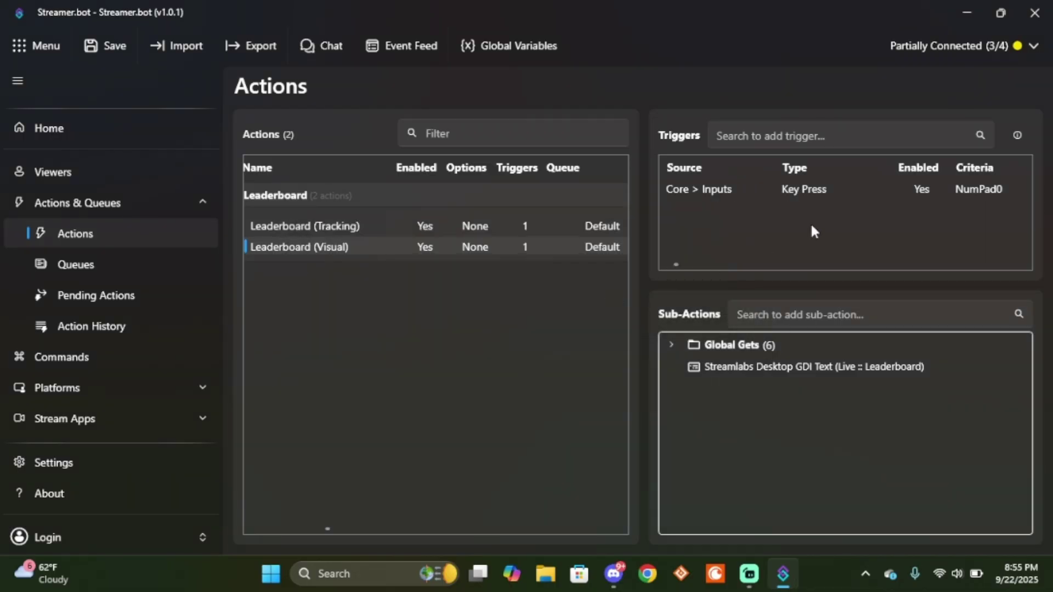
- Add a Global Variable Updated trigger to Leaderboard (Visual), leaving the variable name empty and Persisted on Either
right_click(812, 227)
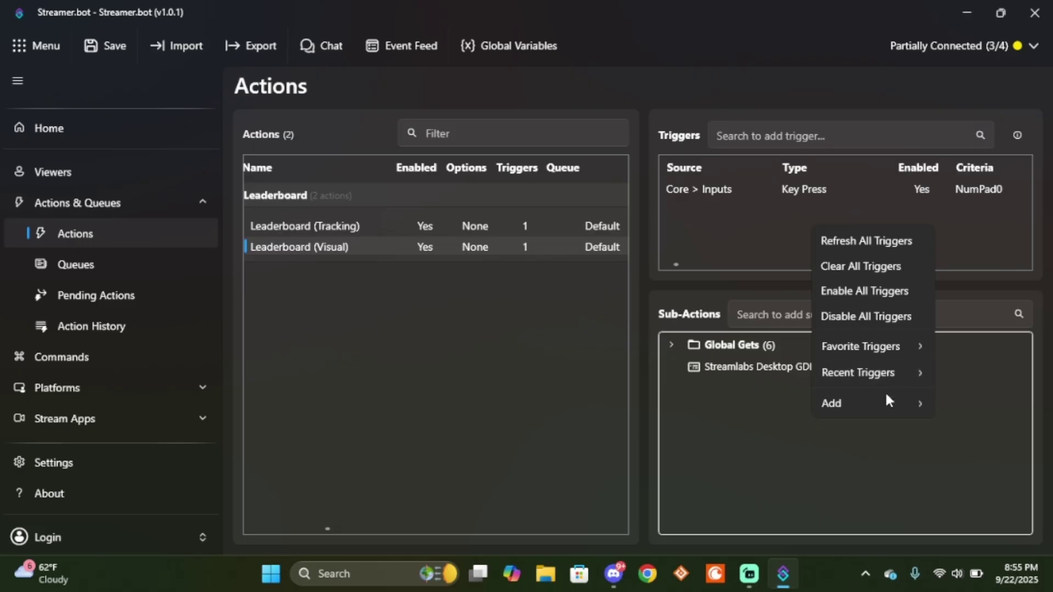
mouse_move(889, 407)
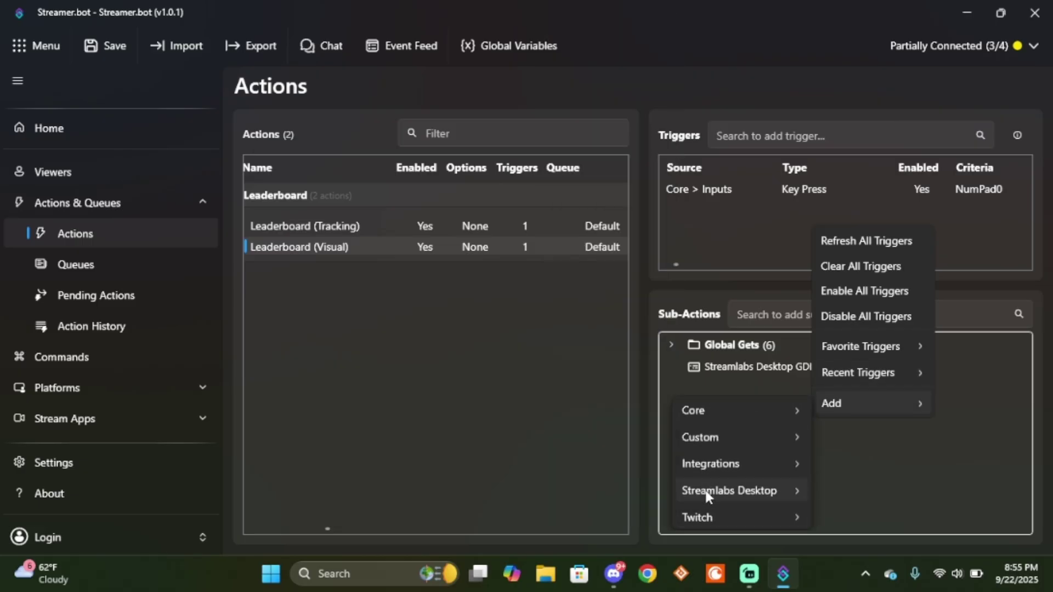
mouse_move(705, 496)
mouse_move(714, 413)
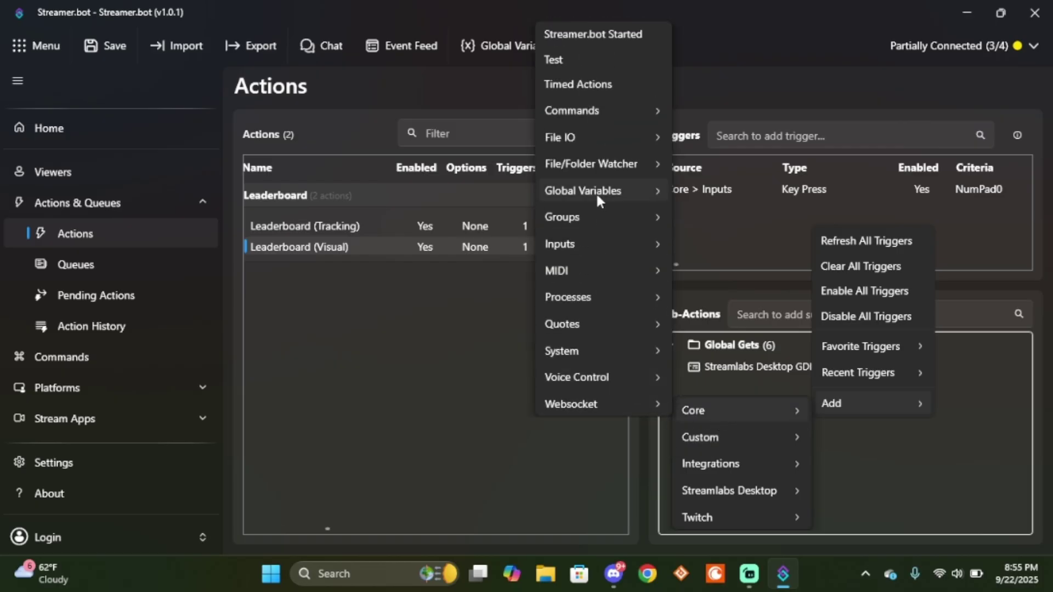
mouse_move(596, 196)
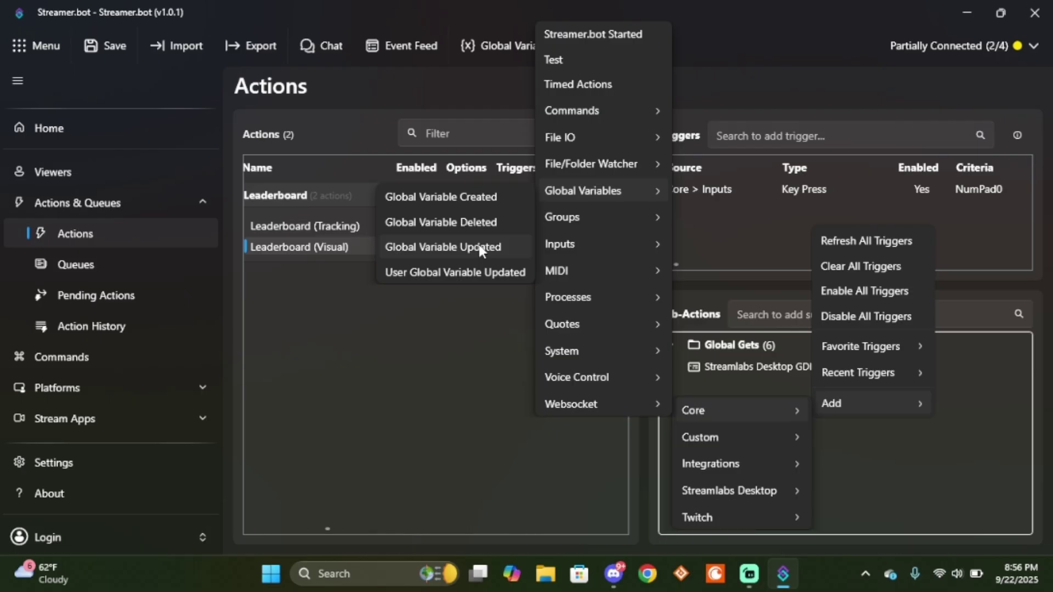
click(479, 249)
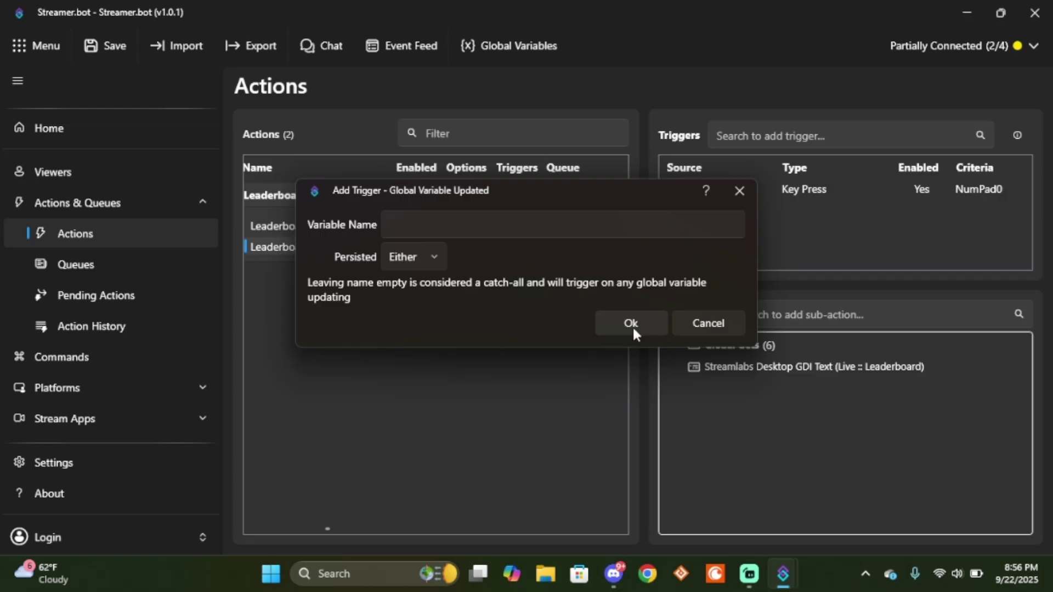
click(434, 227)
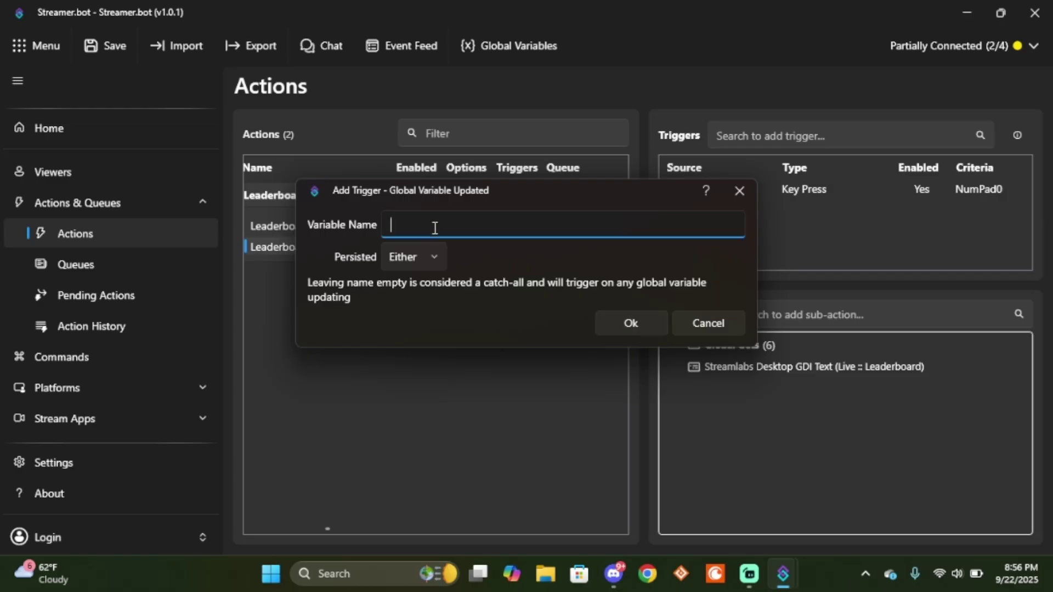
click(634, 329)
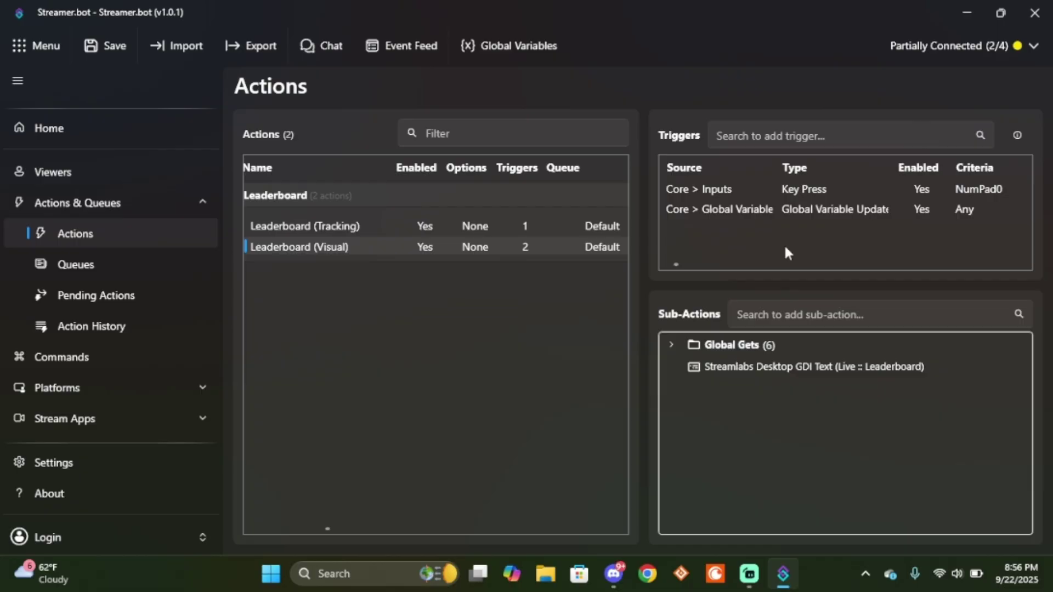
- In Streamlabs Desktop, unhide the Leaderboard source, enlarge it across the upper canvas about 36 px from its top, hide it again and return to Streamer.bot
click(754, 582)
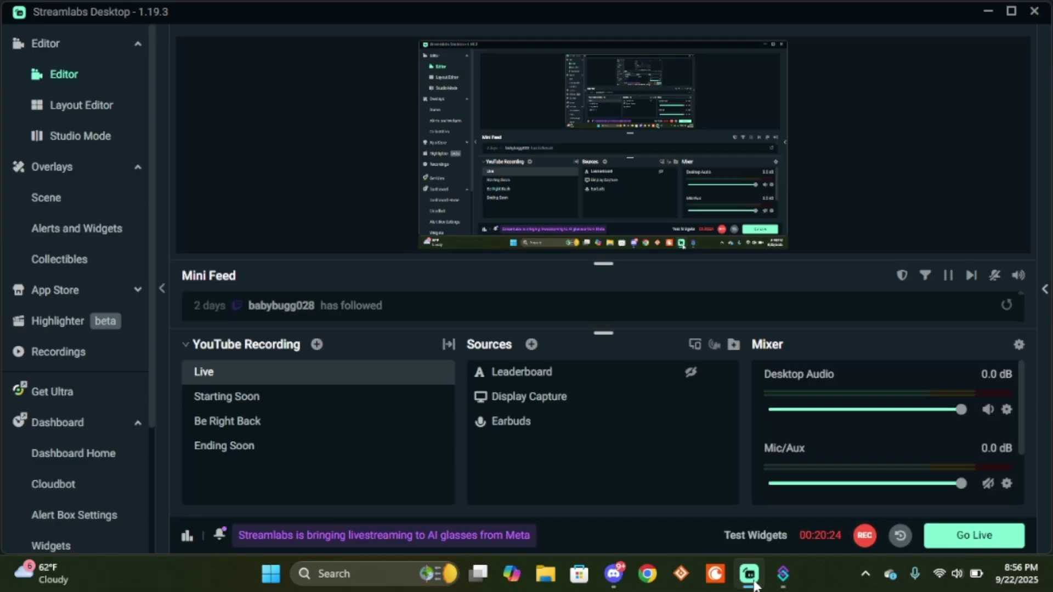
click(690, 373)
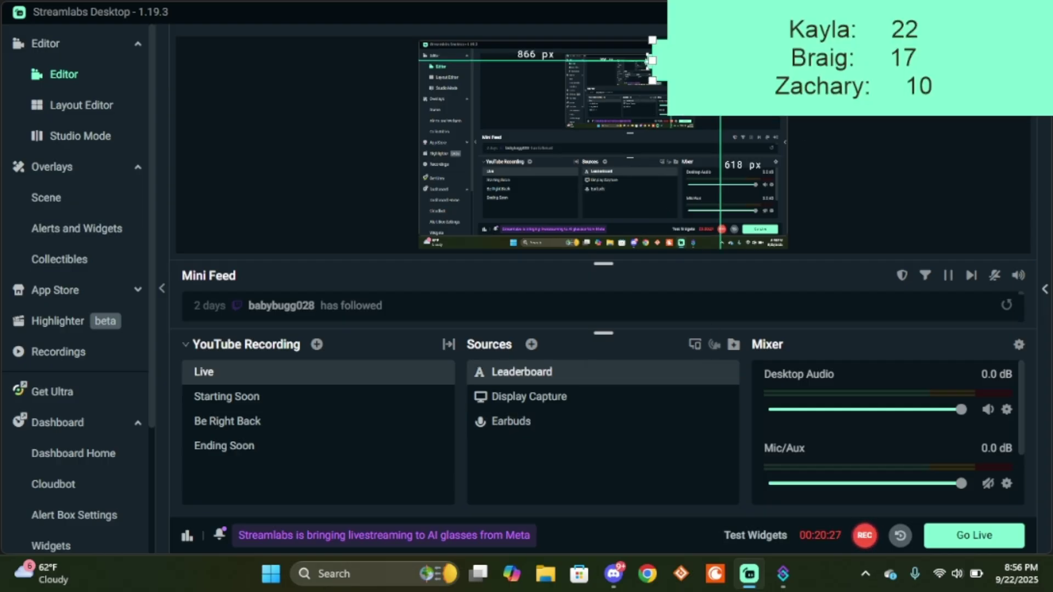
drag(786, 80, 678, 124)
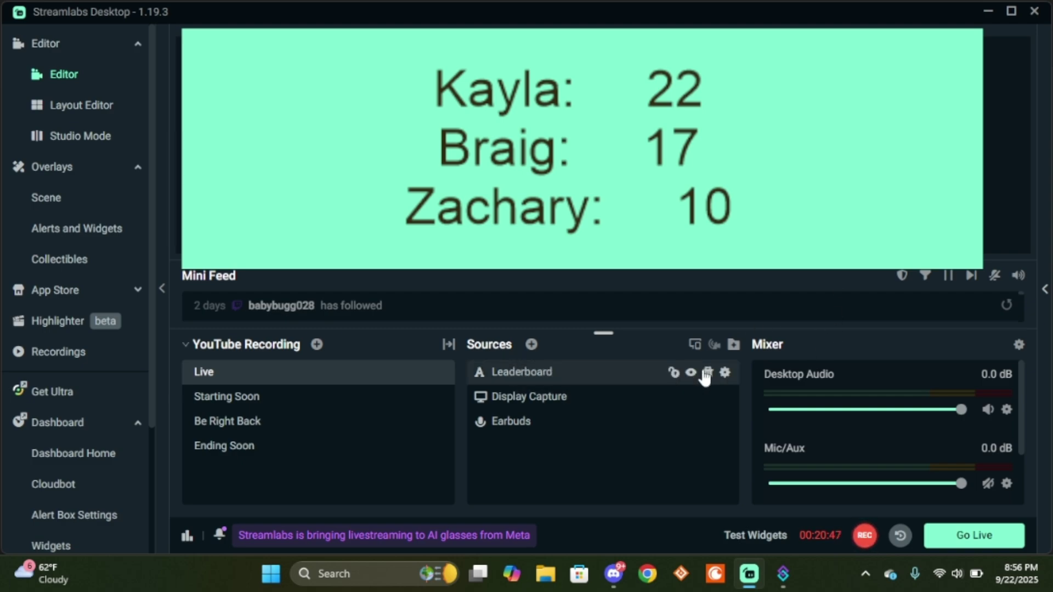
click(690, 372)
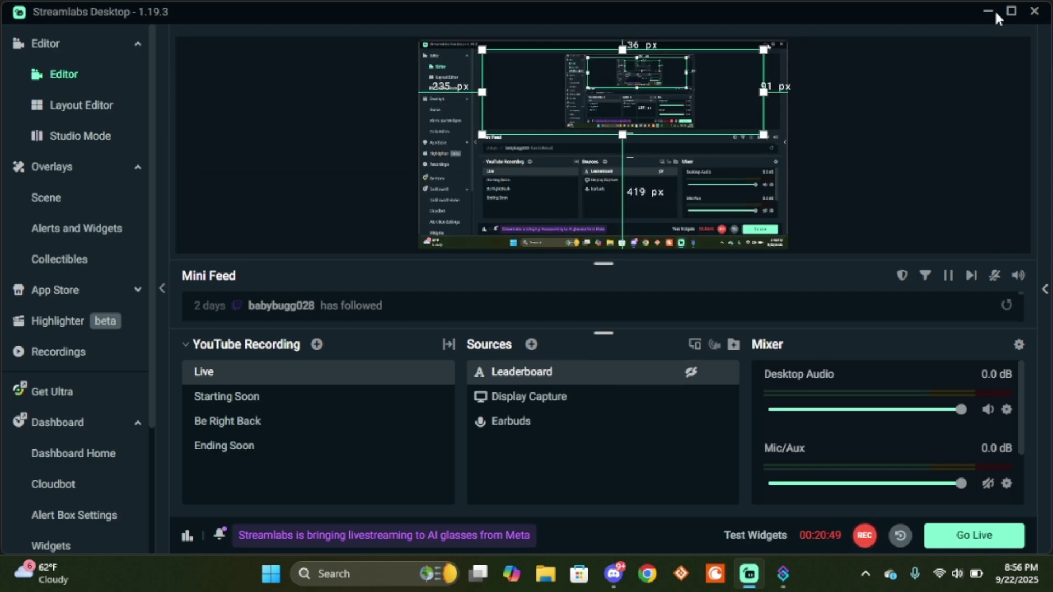
click(783, 573)
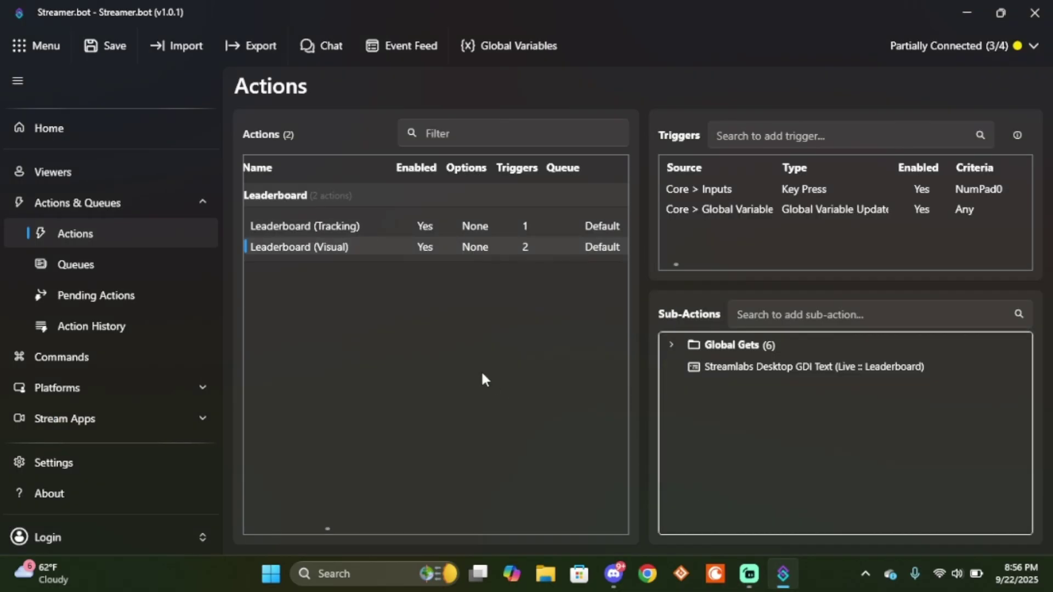
right_click(365, 287)
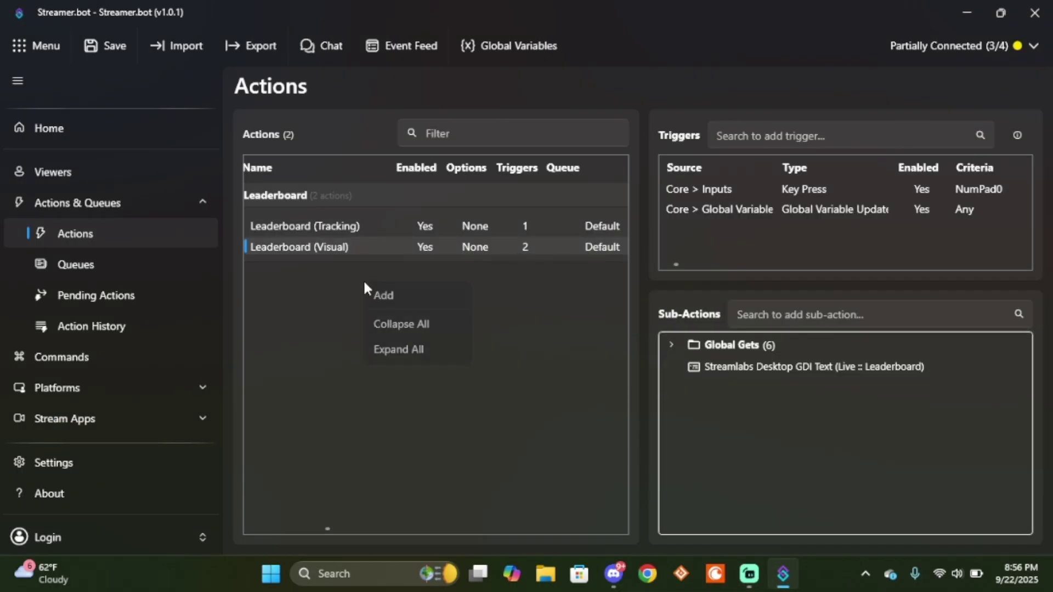
click(383, 298)
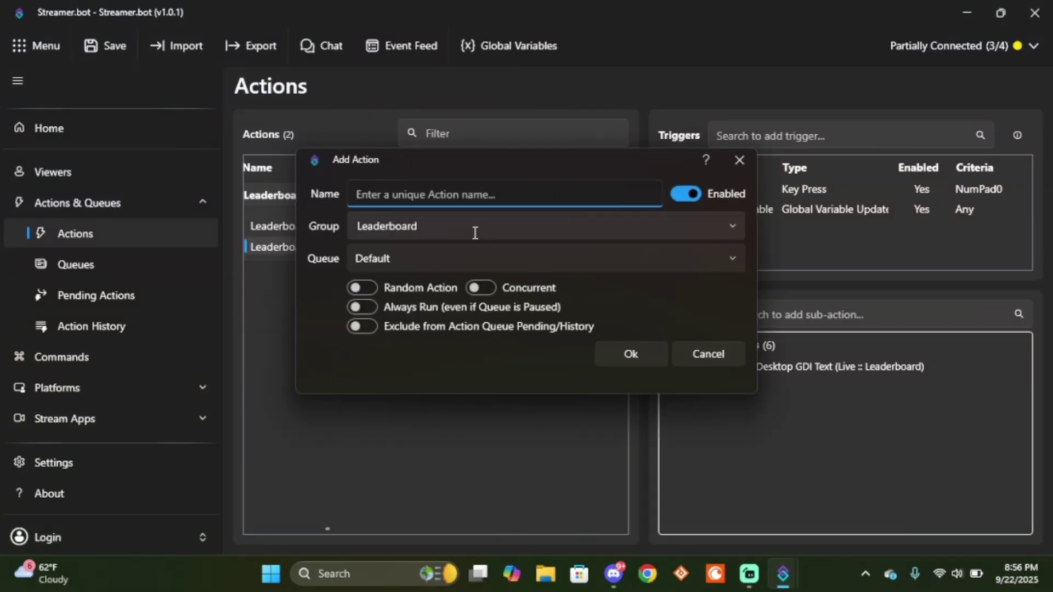
text(Leaderboa)
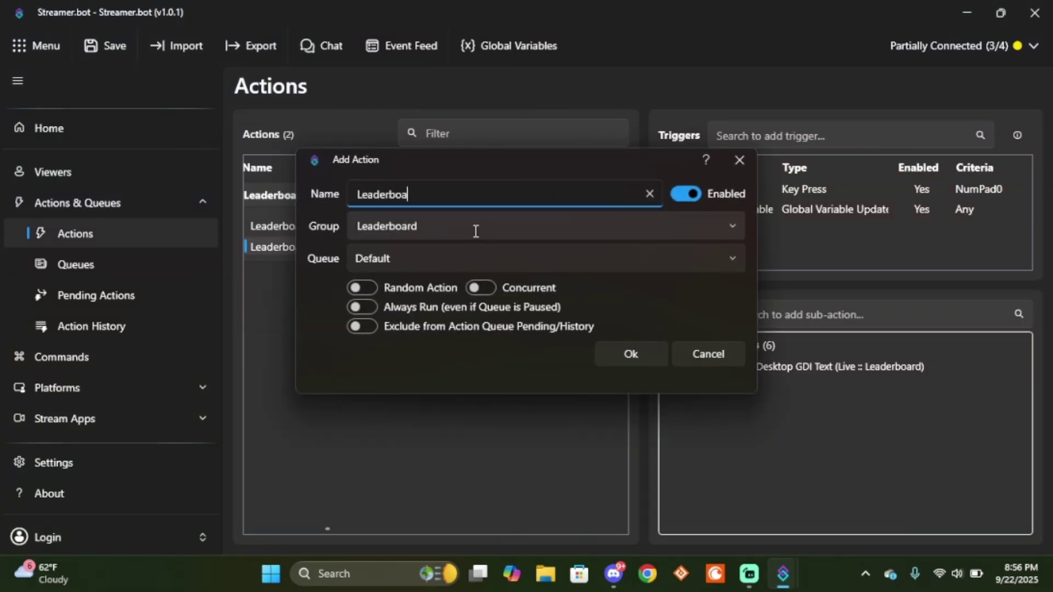
text(rd (Message)
click(706, 355)
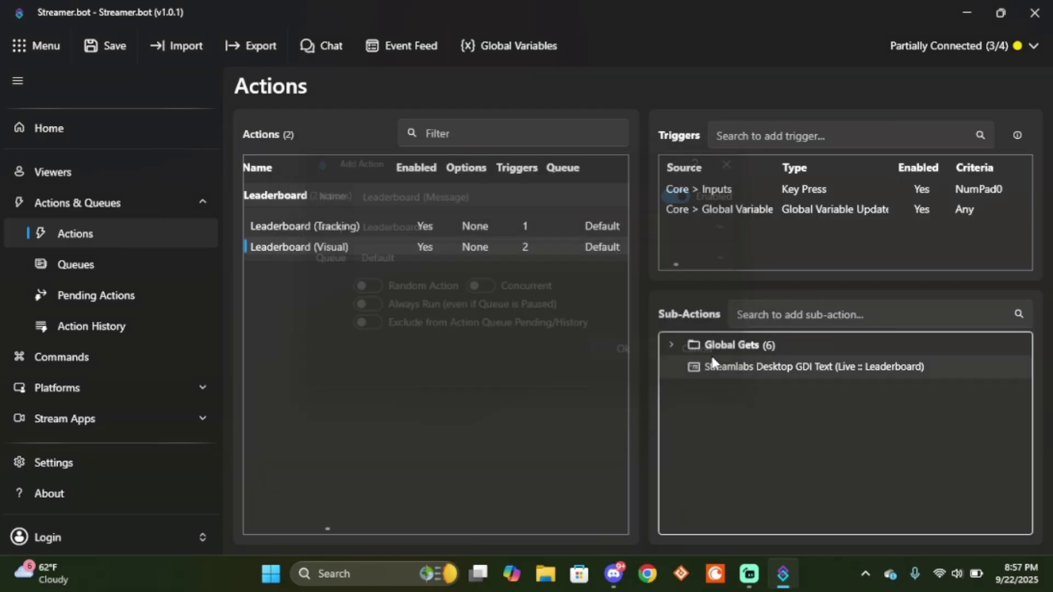
- Duplicate the Leaderboard (Visual) action and rename the copy "Leaderboard (Message)"
right_click(341, 249)
click(384, 214)
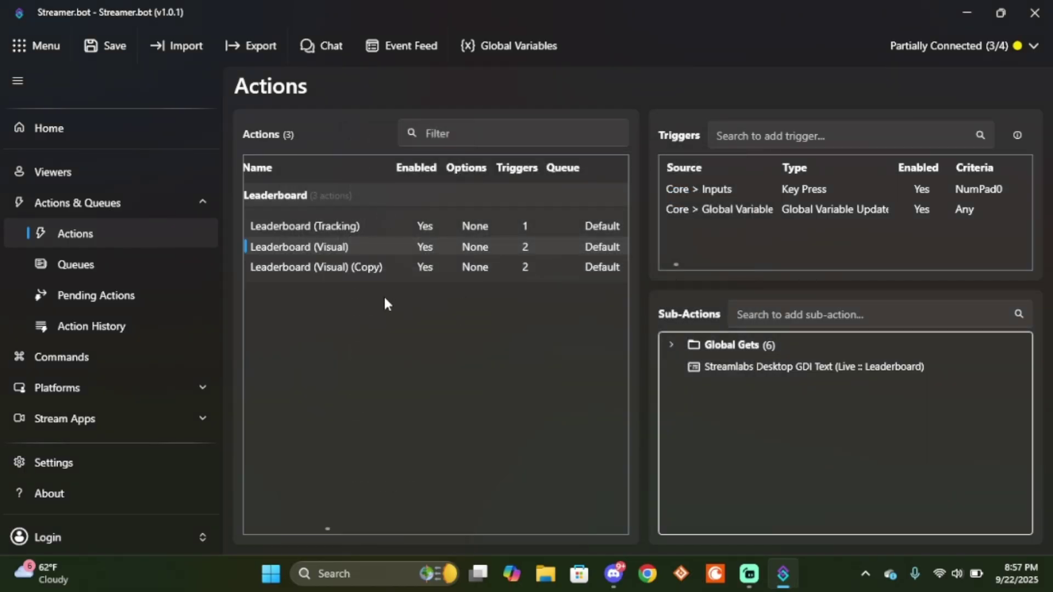
double_click(370, 269)
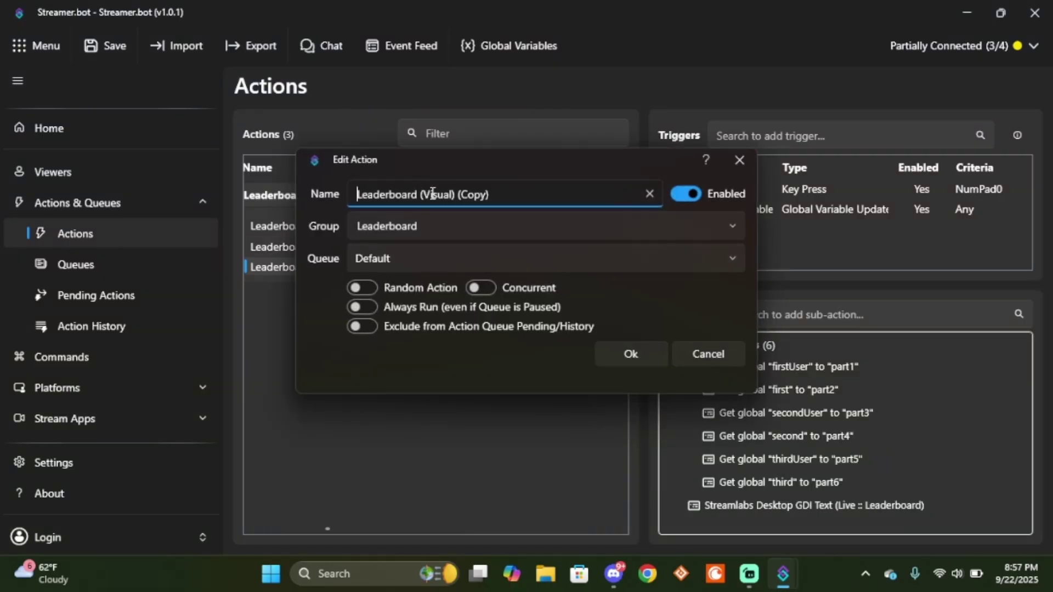
drag(421, 194, 576, 206)
text((Message))
key(Return)
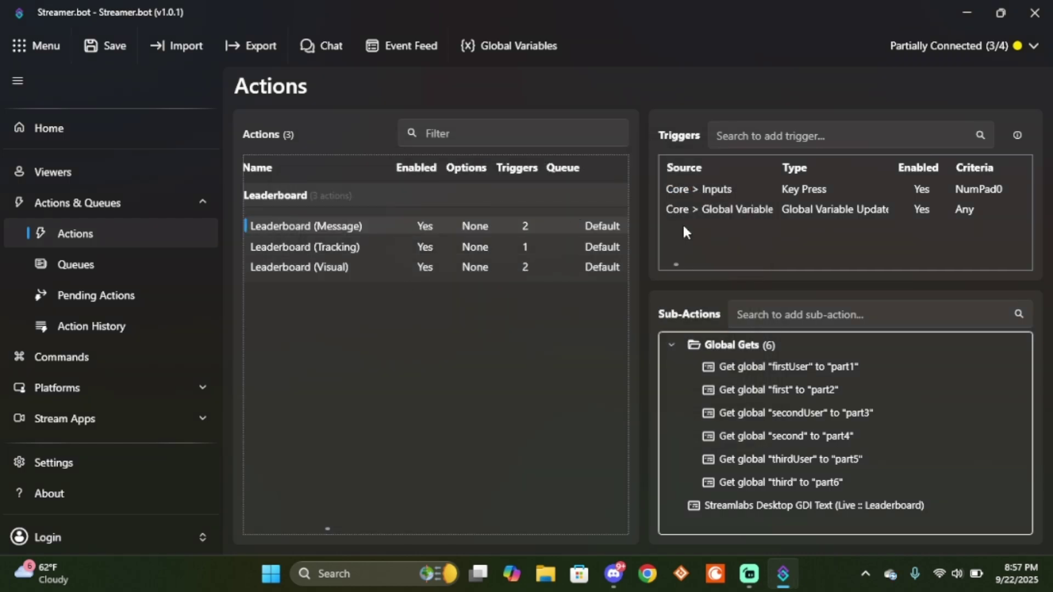
- Delete both triggers and the Streamlabs Desktop GDI Text sub-action from Leaderboard (Message), keeping the Global Gets group and collapsing it
click(743, 190)
key(Delete)
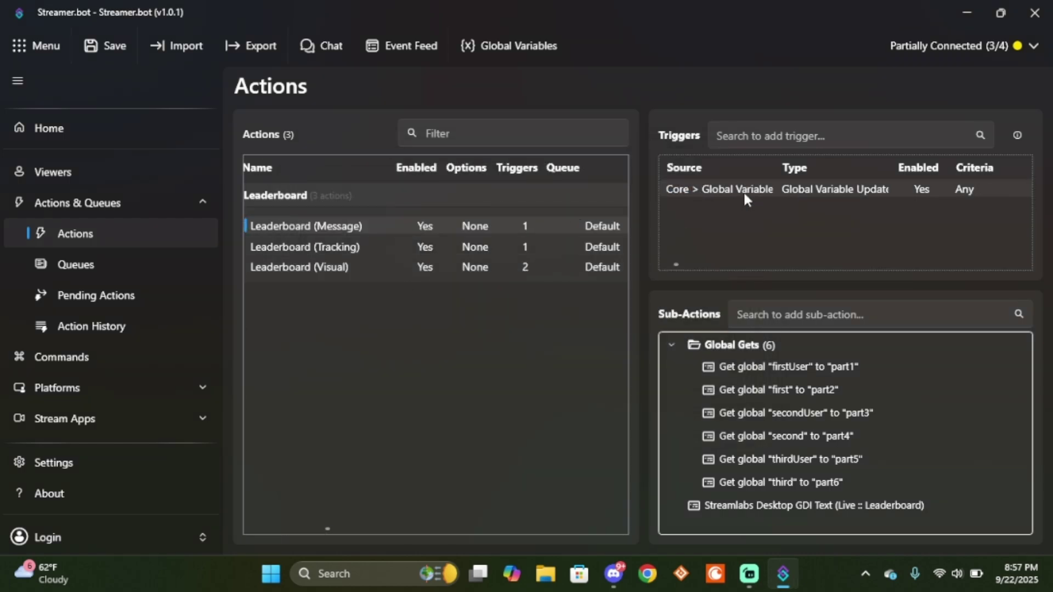
click(743, 189)
key(Delete)
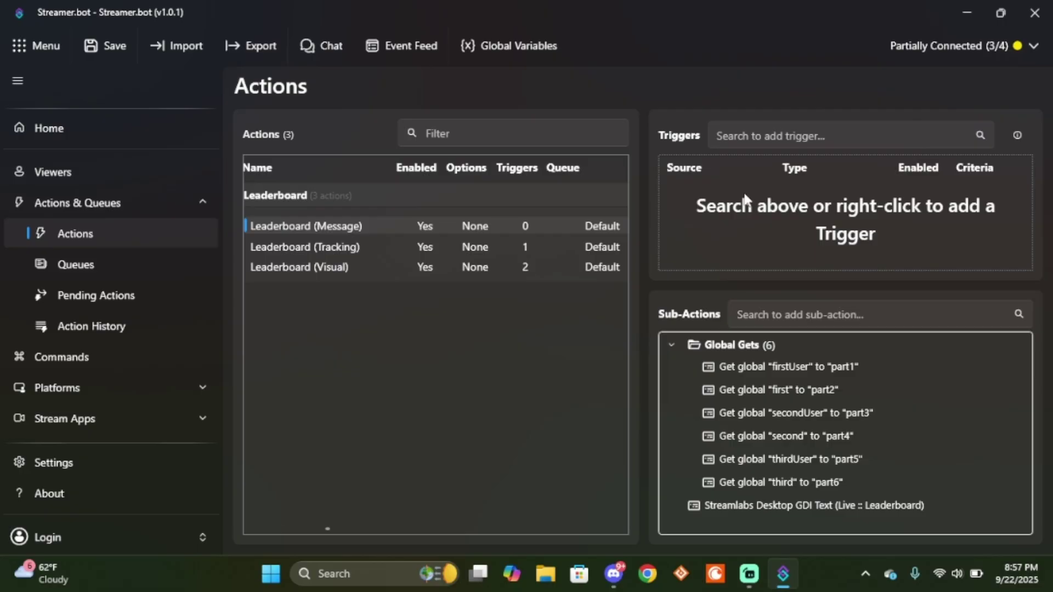
click(800, 499)
key(Delete)
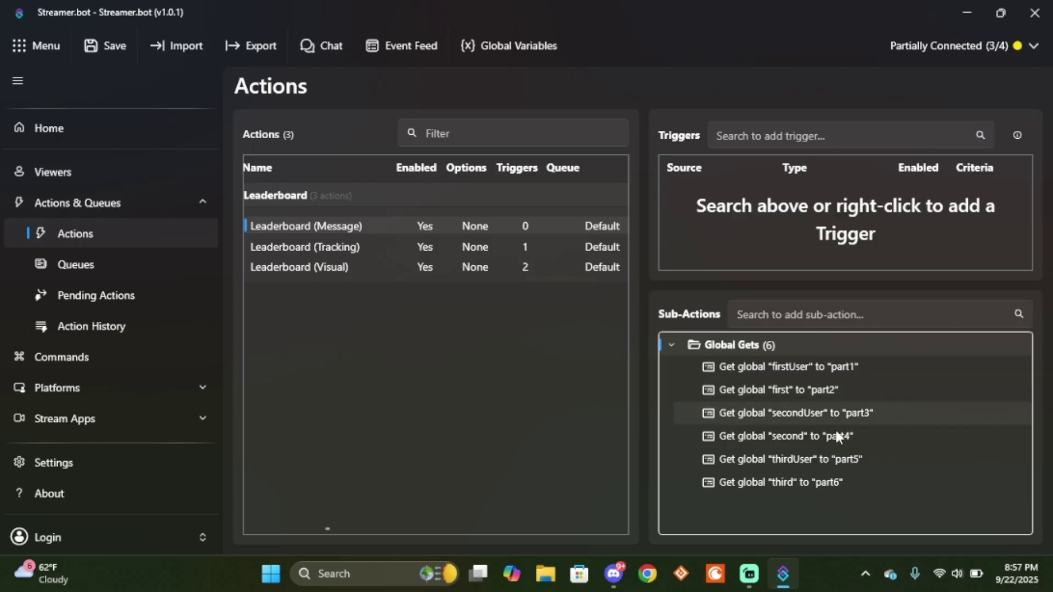
click(670, 344)
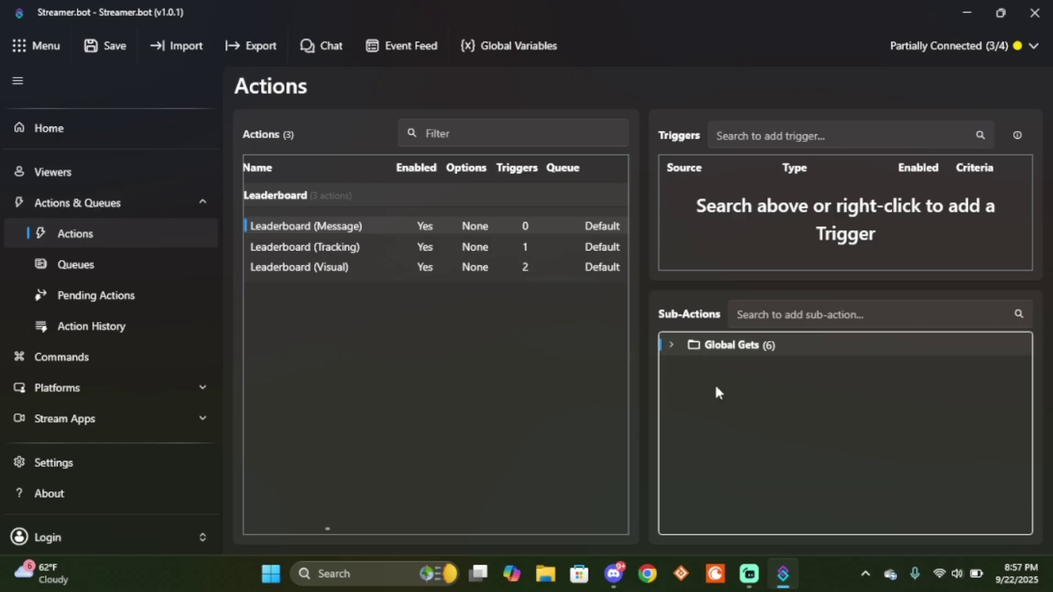
- Add a Twitch Send Message to Channel sub-action to Leaderboard (Message), starting with "In third place we have %part5% with %part6% points."
right_click(718, 388)
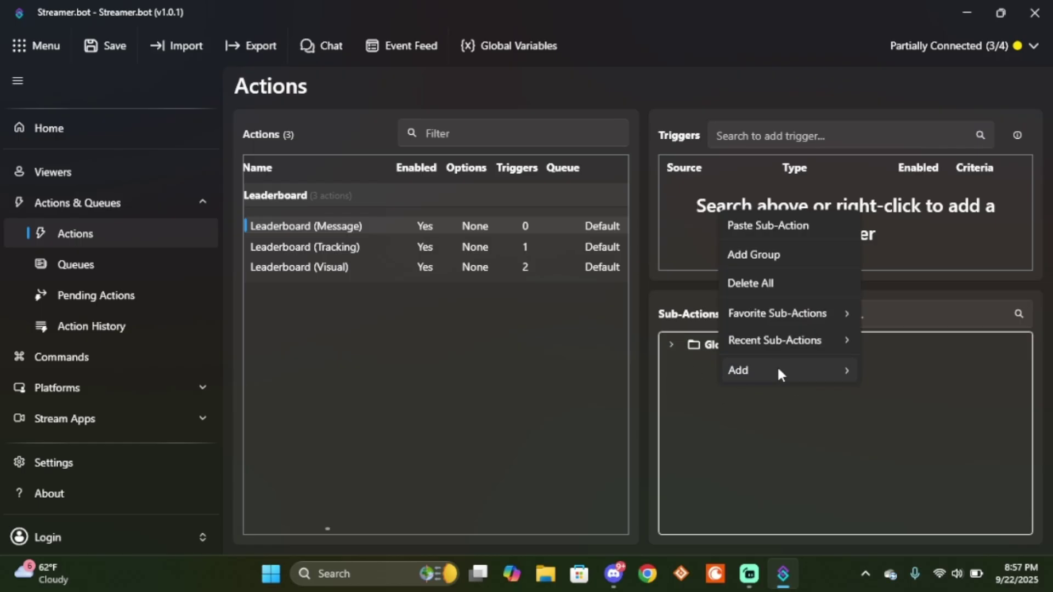
mouse_move(771, 372)
mouse_move(895, 364)
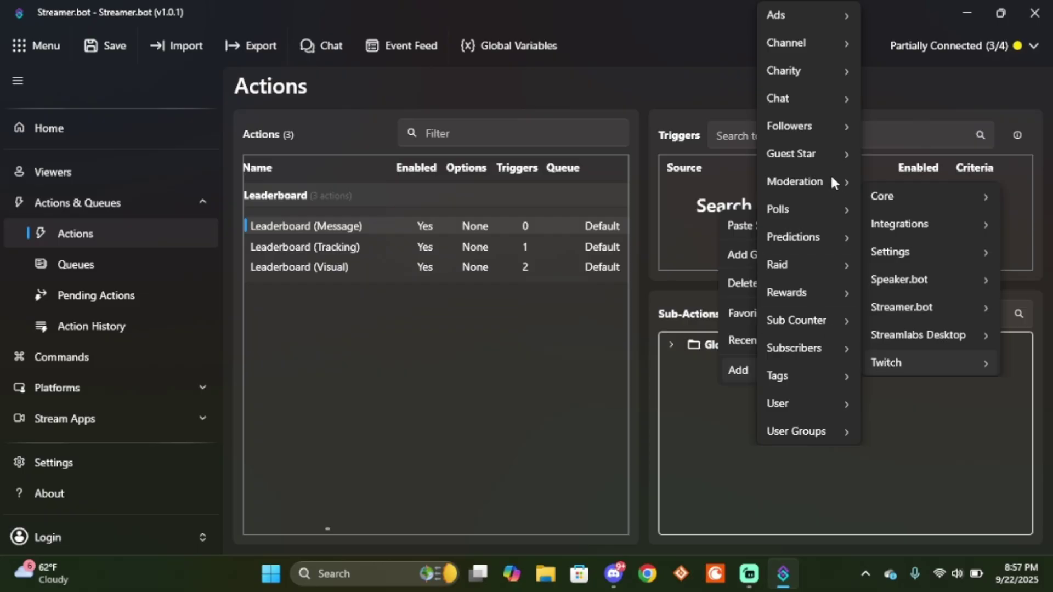
mouse_move(796, 97)
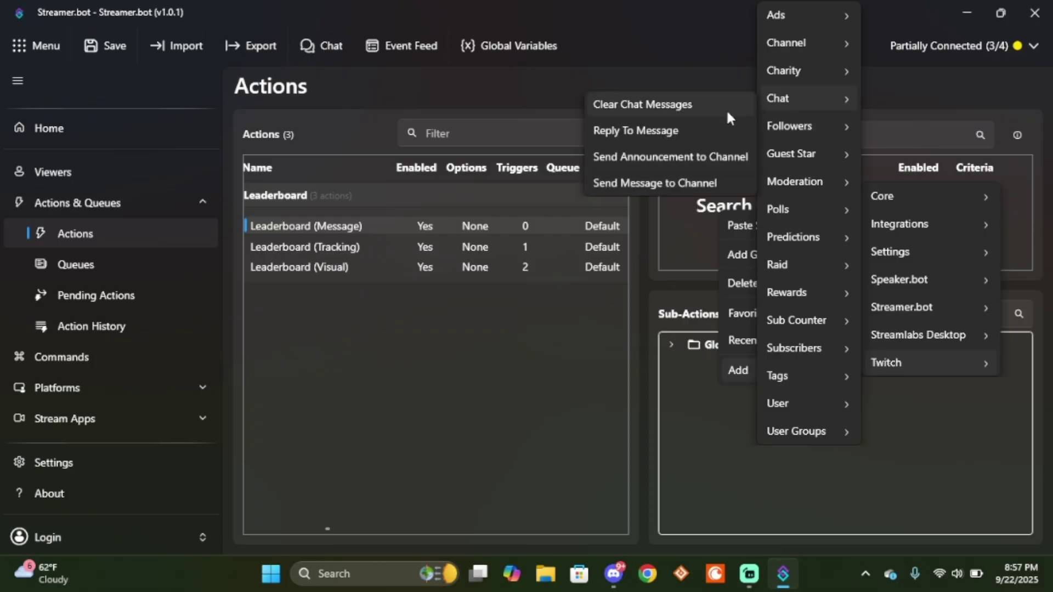
click(692, 183)
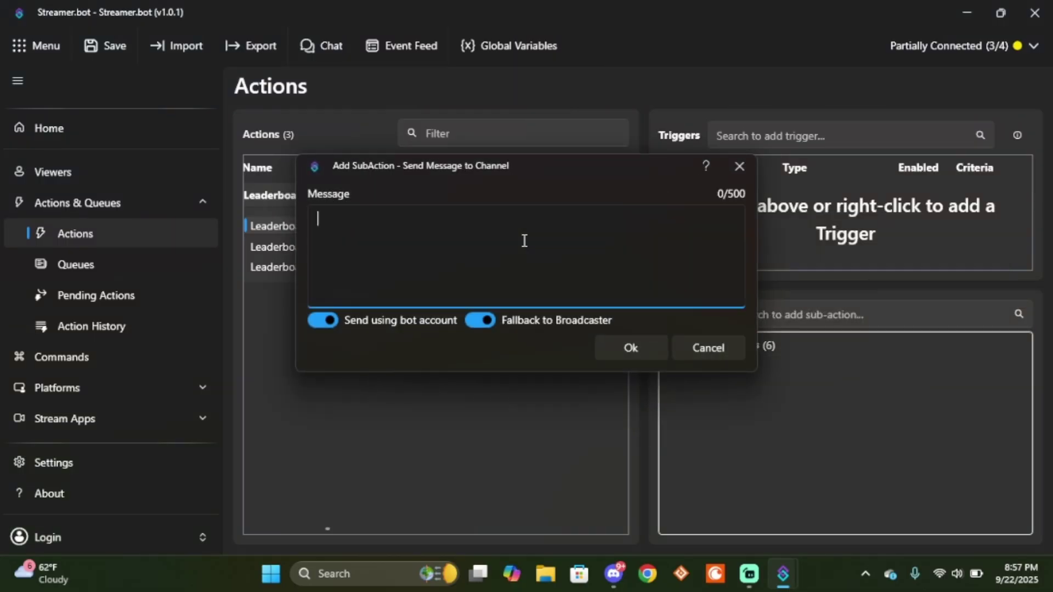
text(In third place w)
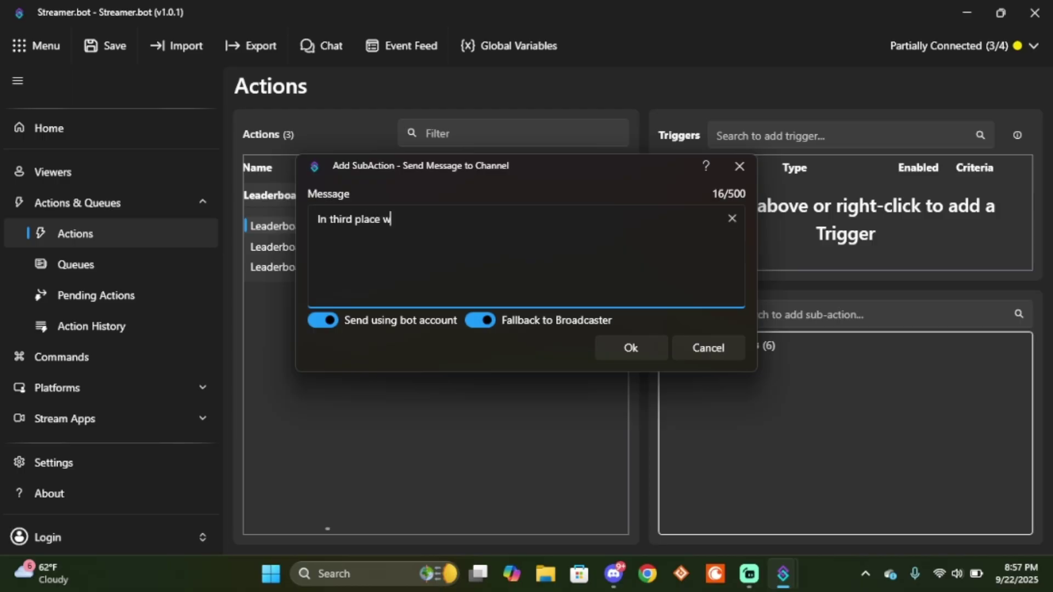
text(e have %part)
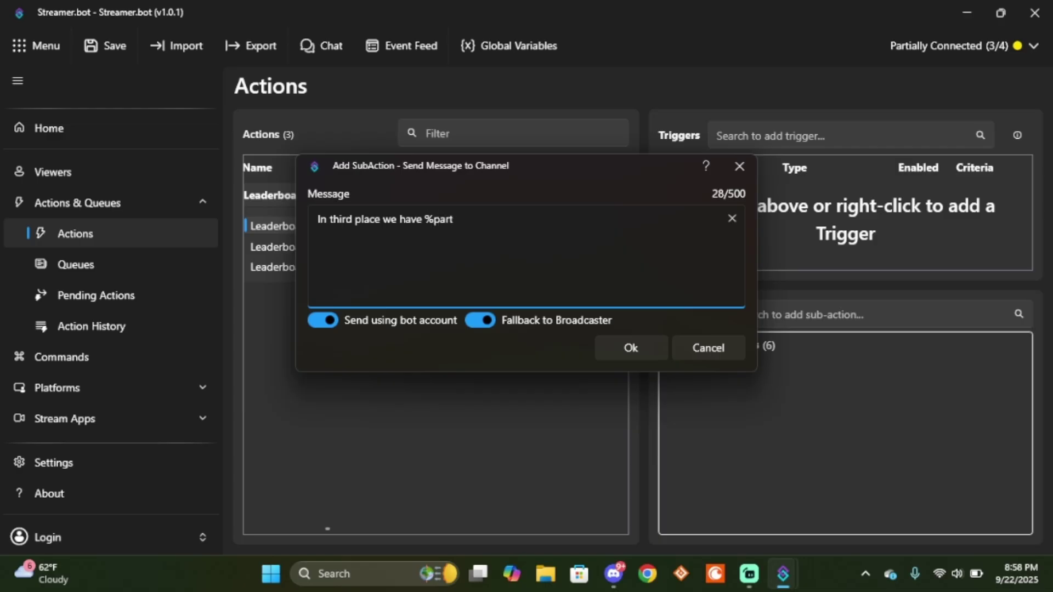
text(5% with %part6% )
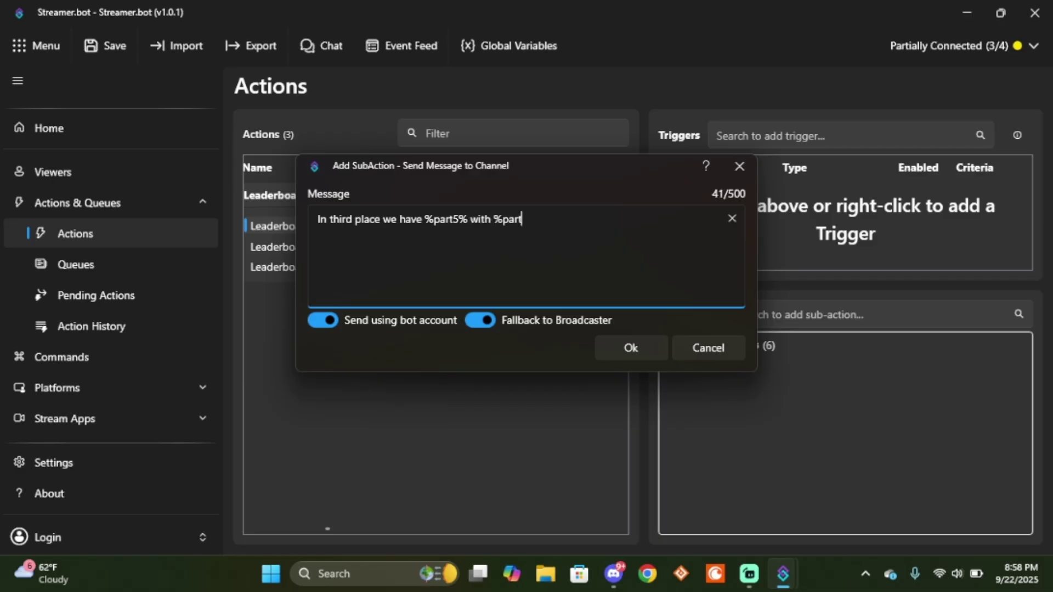
text(points. Fo)
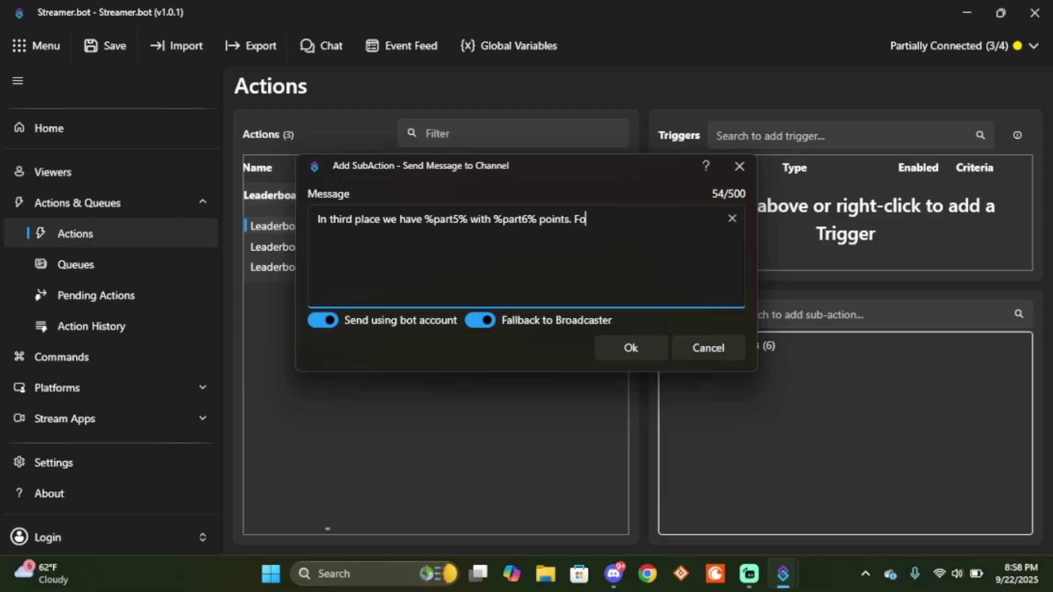
key(BackSpace)
key(BackSpace)
- Continue the chat message with "Next we have %part3% with %part4% points. And"
text(Next qwe ha)
key(BackSpace)
key(BackSpace)
key(BackSpace)
key(BackSpace)
key(BackSpace)
key(BackSpace)
text(we have %part)
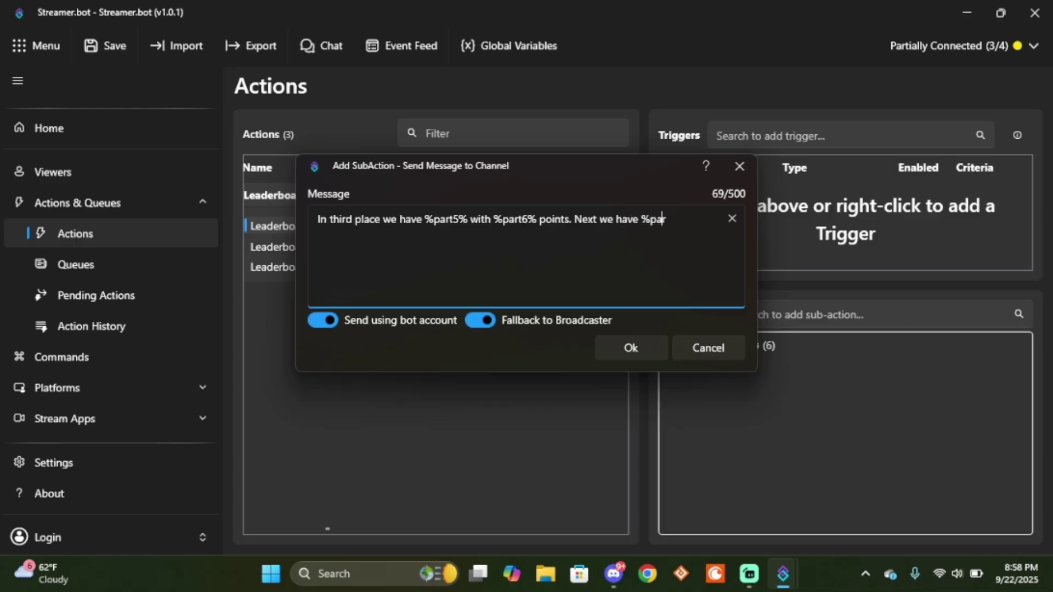
text(3)
key(BackSpace)
text(% with %part4)
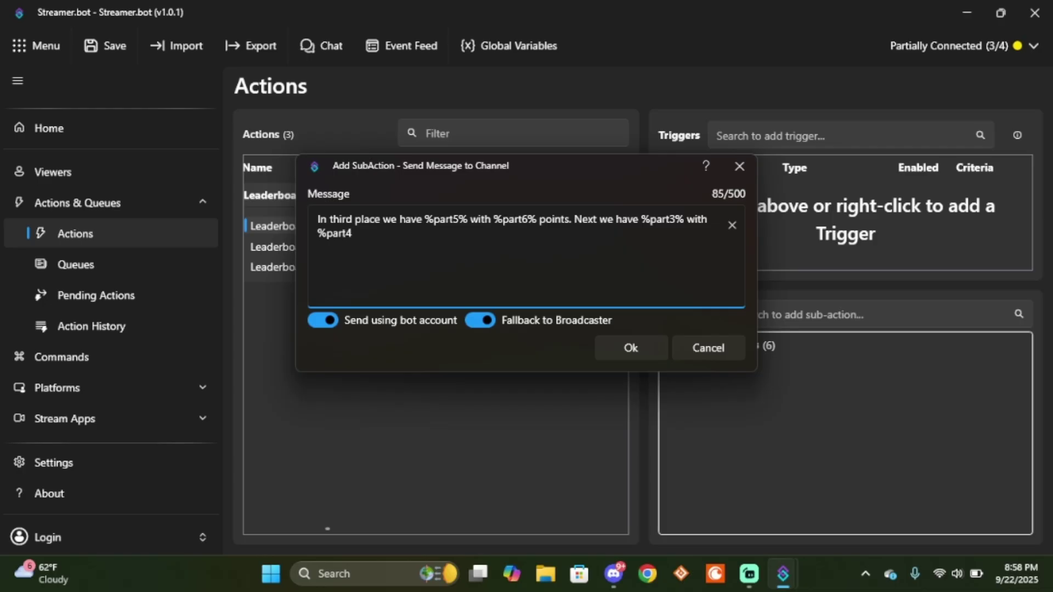
key(BackSpace)
text(% points. And L)
- Finish the chat message with "leading our game with %part2% points is %part1%!" and save the sub-action
key(BackSpace)
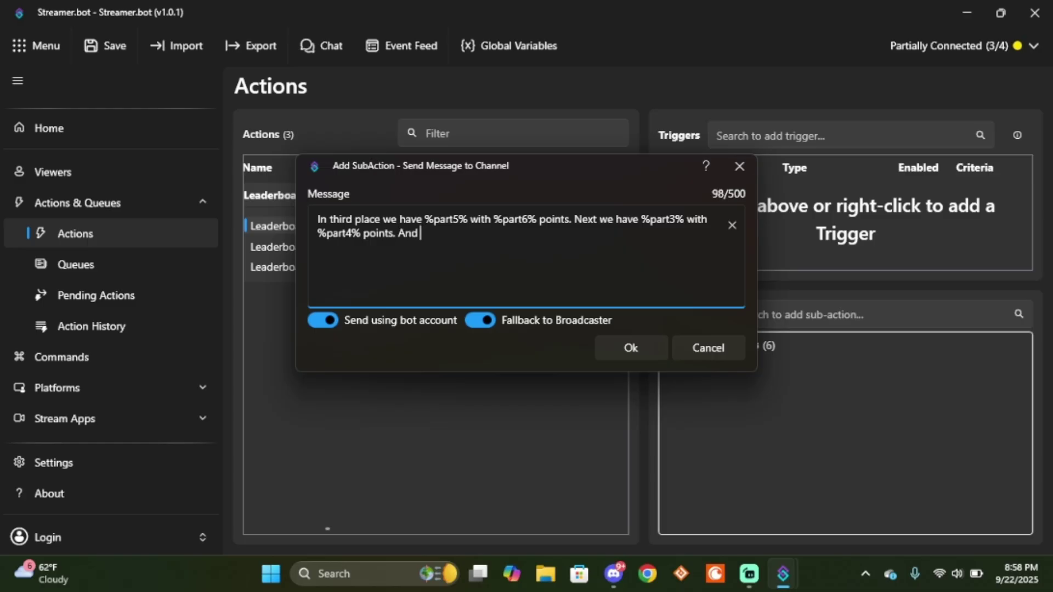
text(leading our)
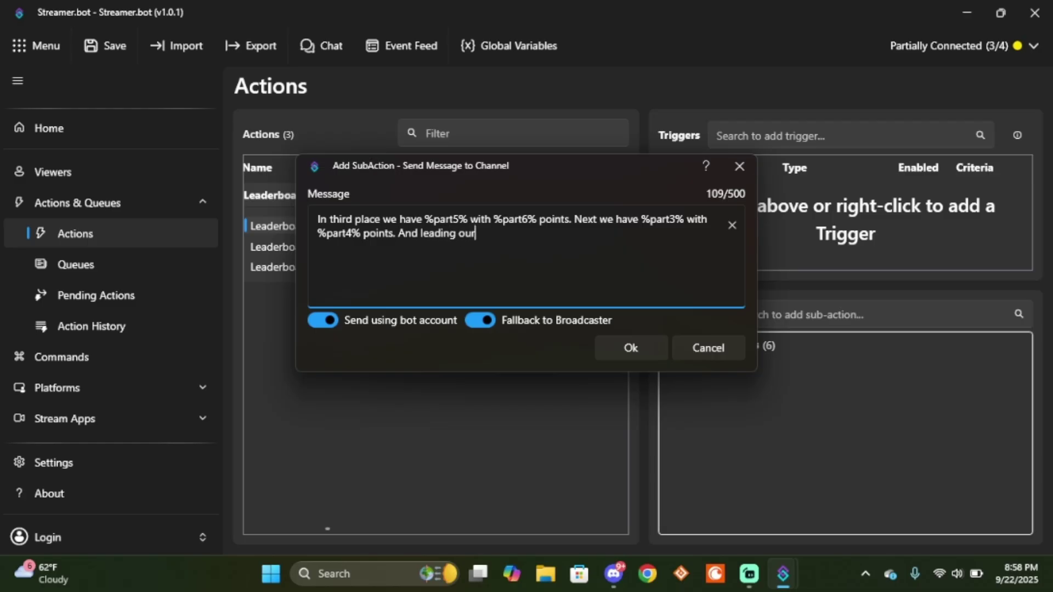
text( game with %)
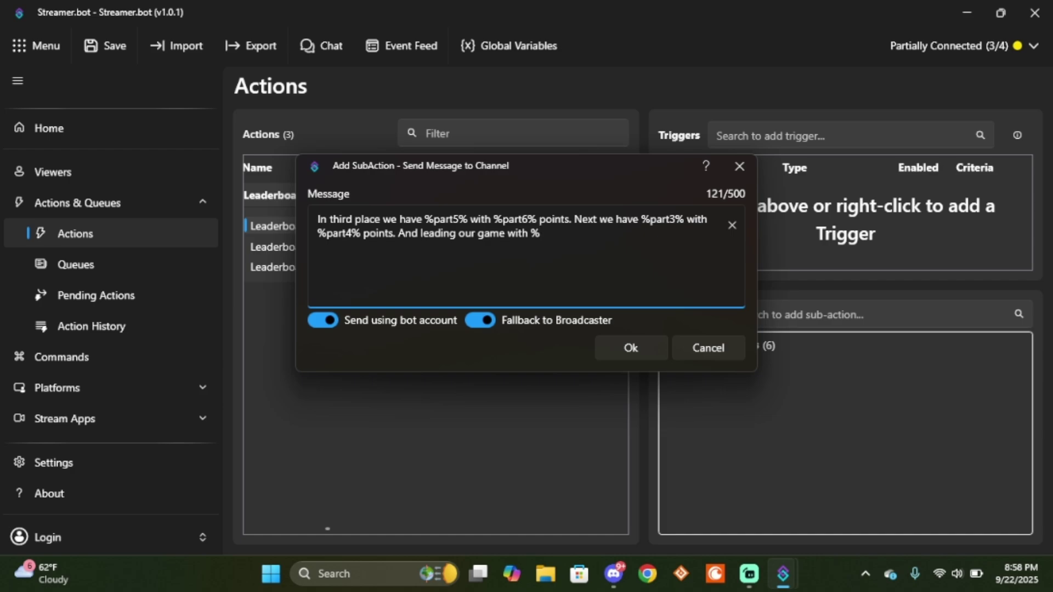
text(parr)
key(BackSpace)
text(t2% points is)
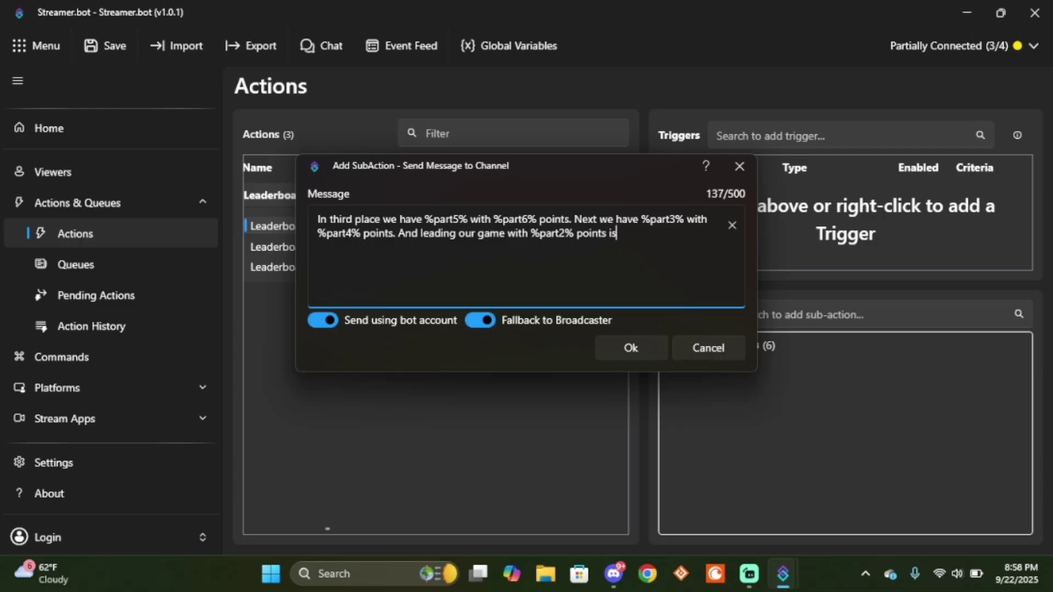
text( %part1%!)
click(626, 347)
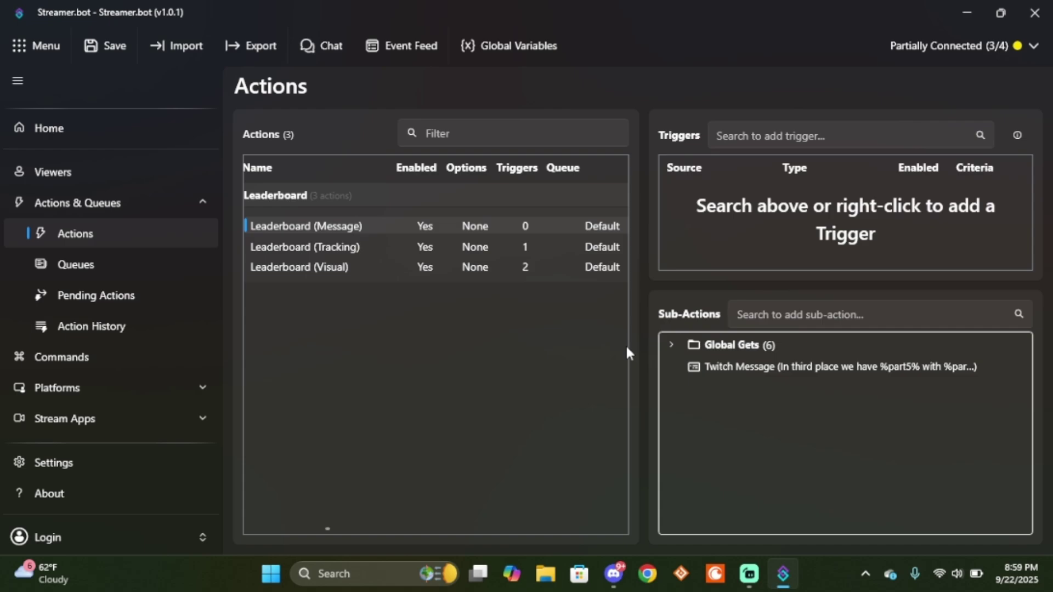
- Start a Command Triggered trigger for Leaderboard (Message) and create a new command named "Leaderboard" for it
right_click(808, 222)
mouse_move(850, 393)
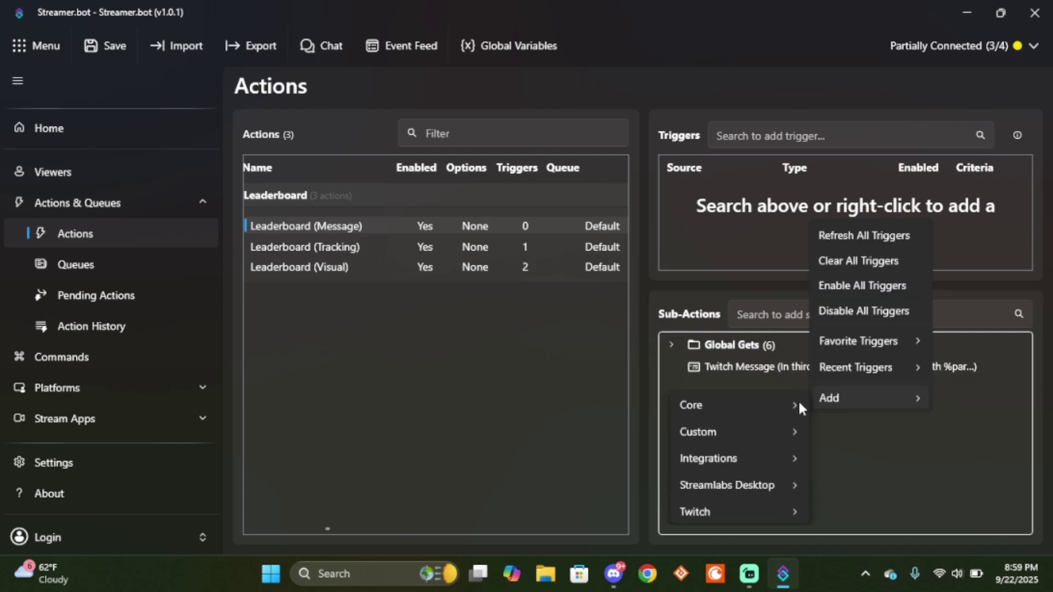
mouse_move(737, 410)
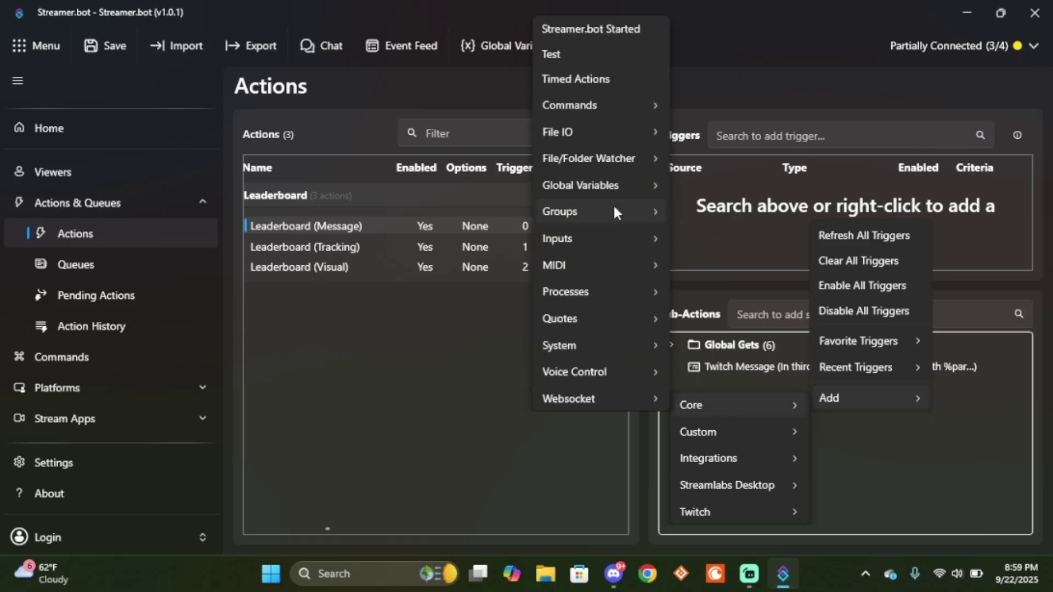
mouse_move(540, 103)
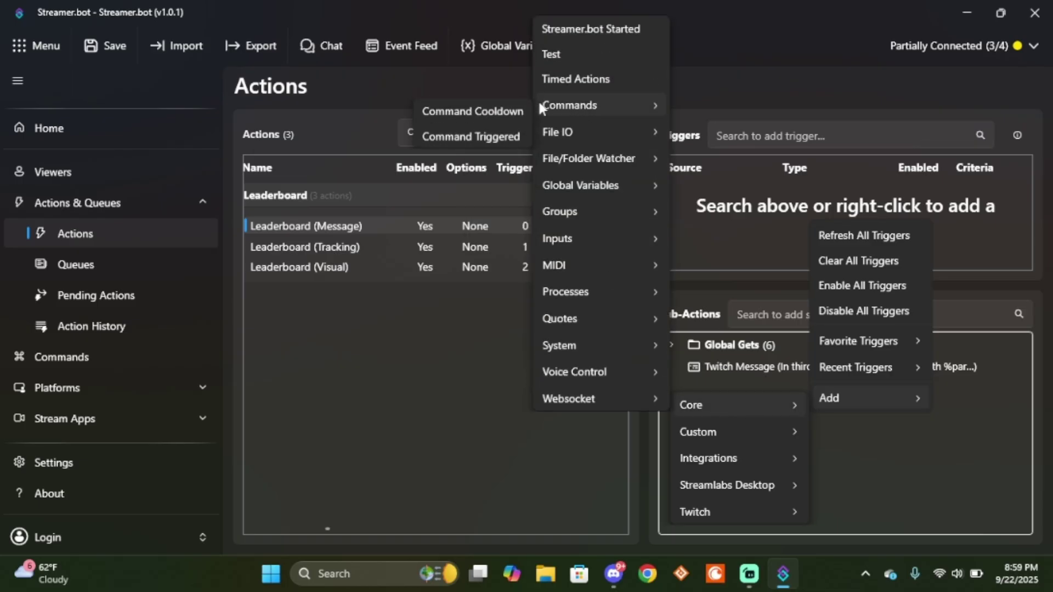
click(481, 135)
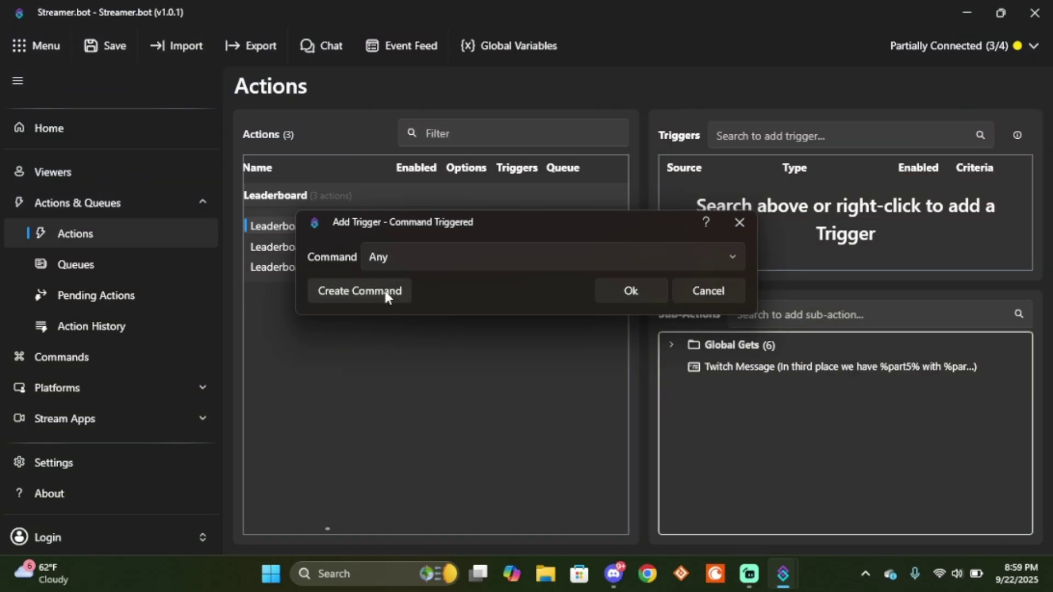
click(360, 291)
text(R)
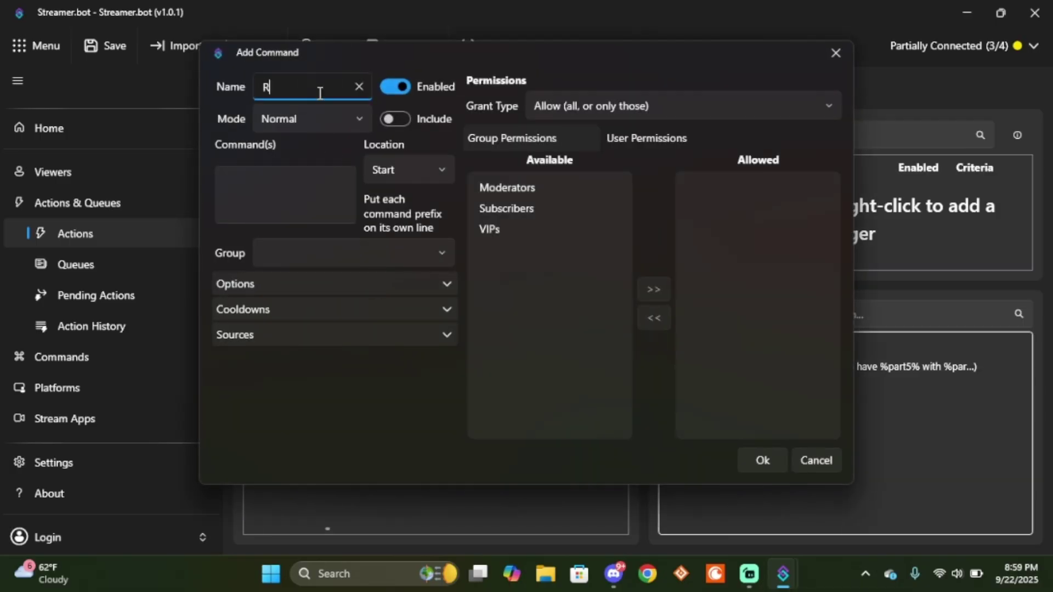
key(BackSpace)
text(Leaderboard)
- Enter !rank as the chat text of the Leaderboard command
key(Tab)
key(Tab)
key(Tab)
key(Tab)
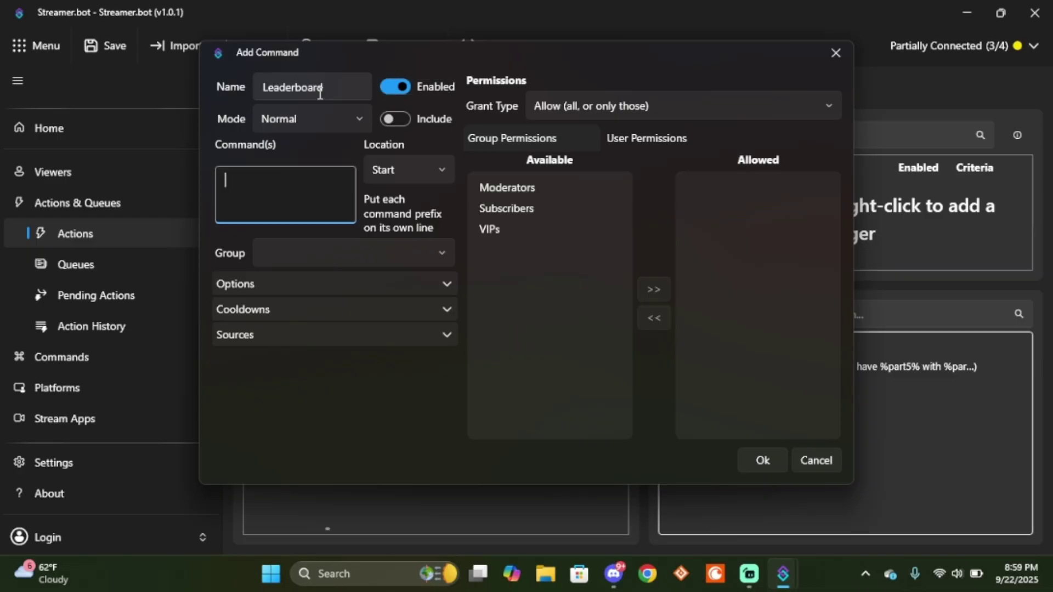
text(!rank)
key(Return)
text(What's my)
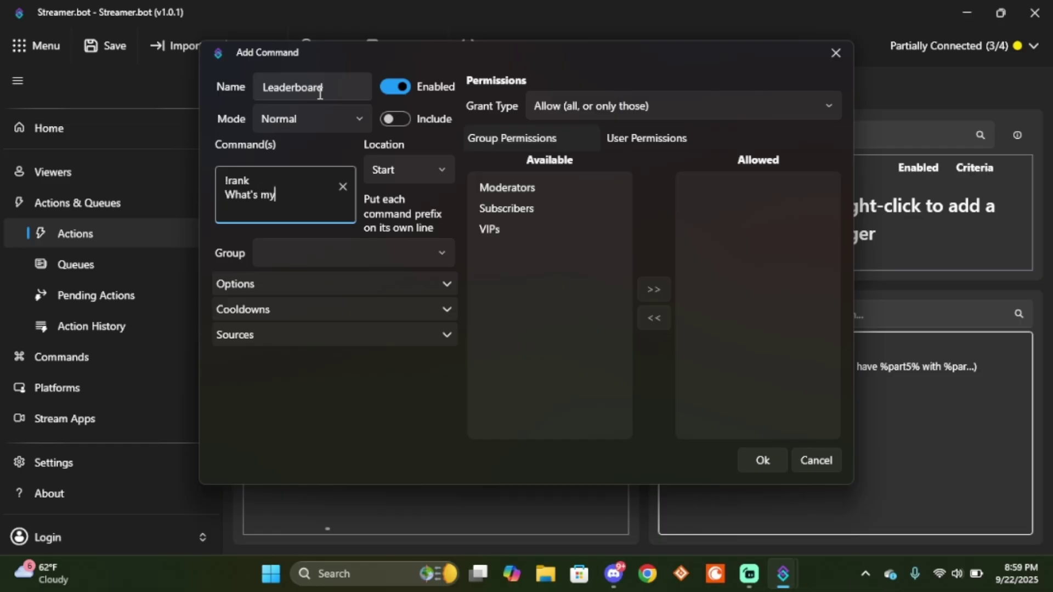
text( rank?)
key(shift+Home)
key(BackSpace)
key(BackSpace)
- Set the Leaderboard command's location to Anywhere, then save the command and its trigger
click(419, 169)
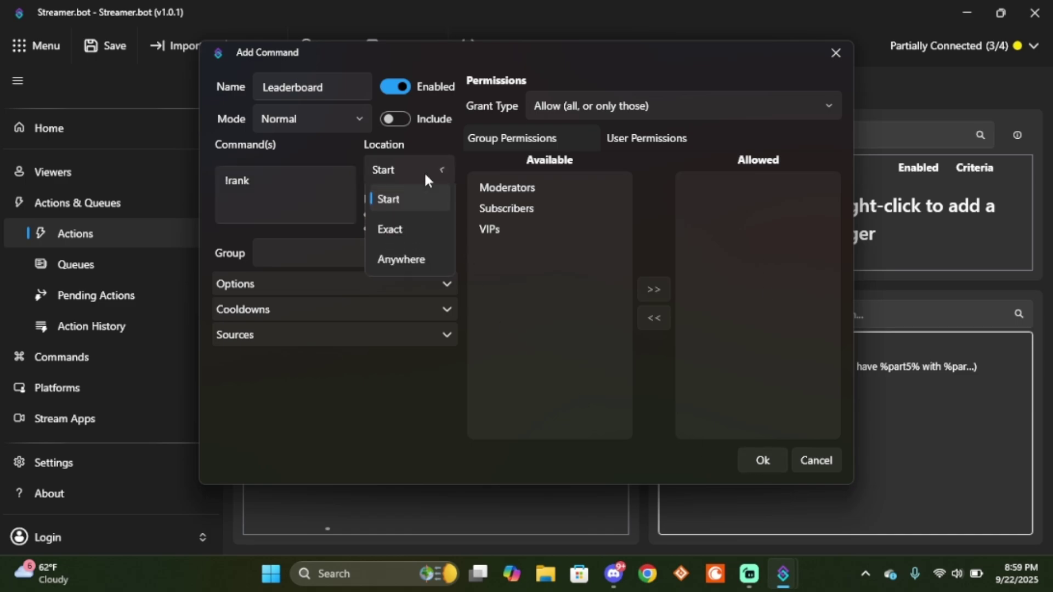
click(421, 264)
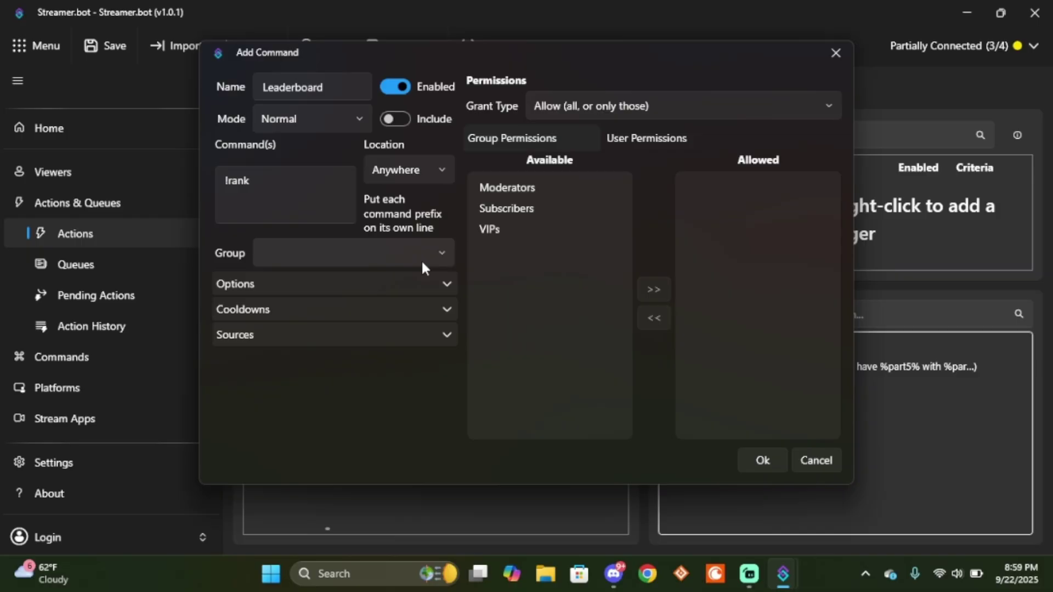
click(764, 463)
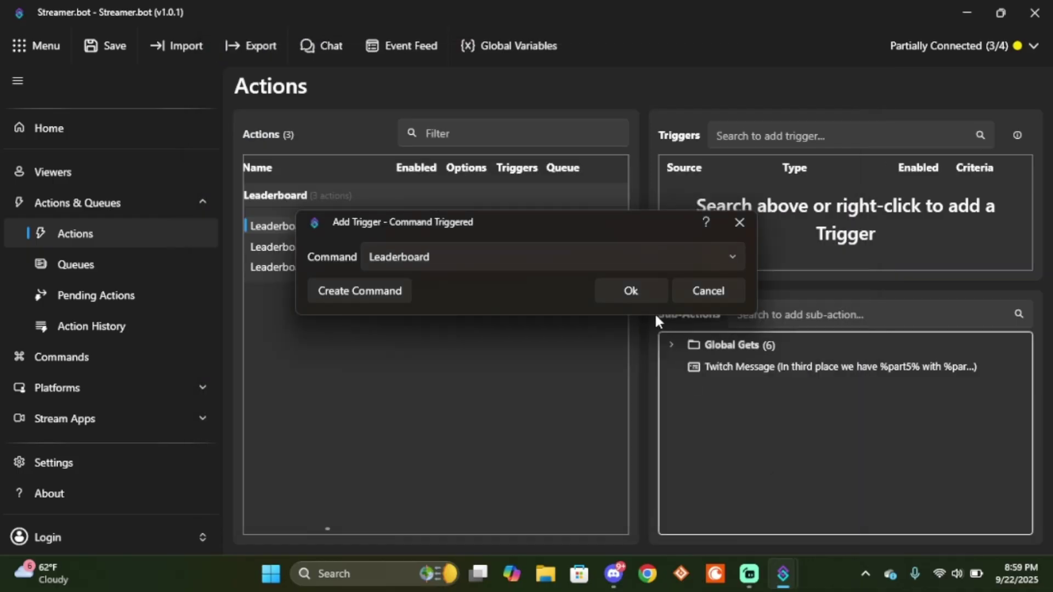
click(638, 291)
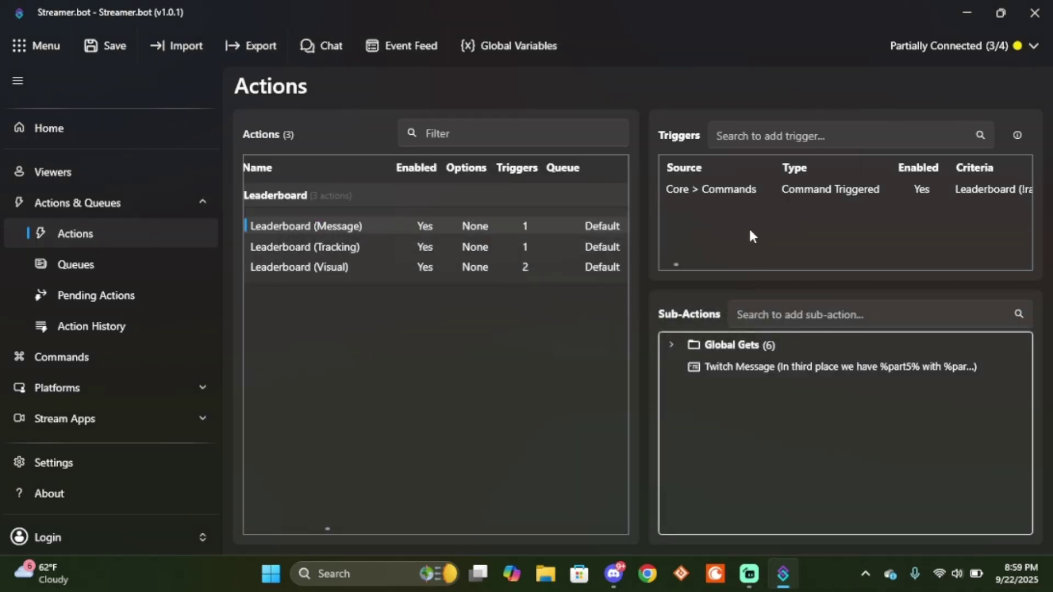
- Open the chat window, test the Command Triggered trigger, check the posted leaderboard message in chat and close the chat
click(324, 46)
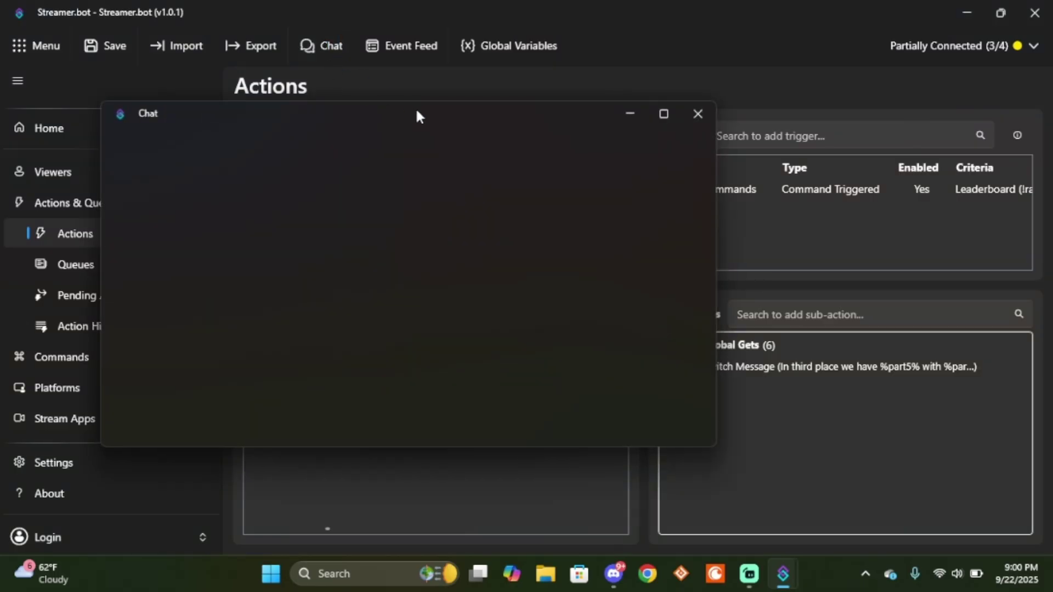
drag(416, 116, 356, 171)
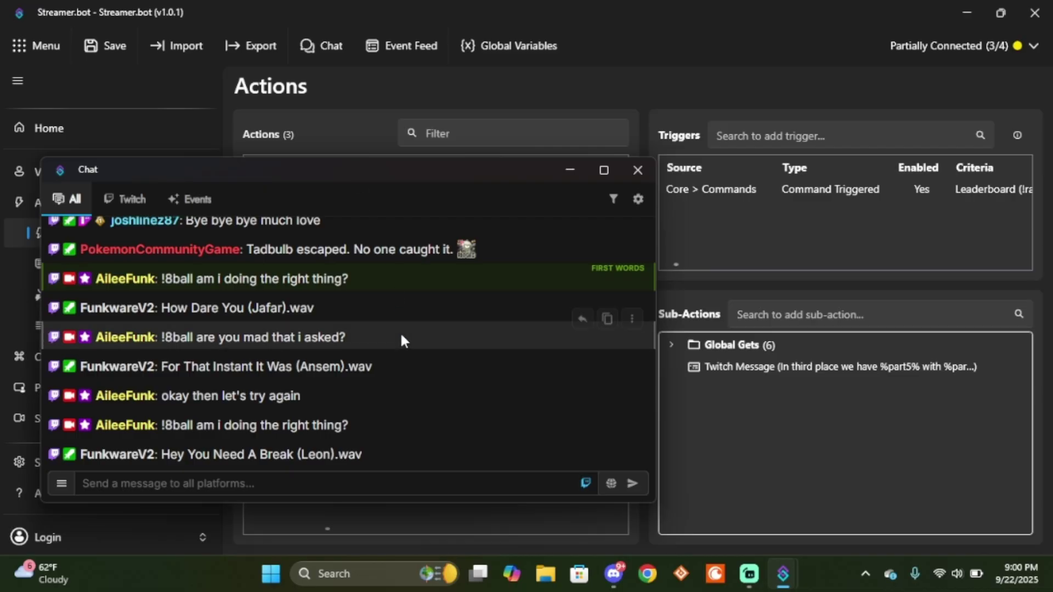
right_click(722, 189)
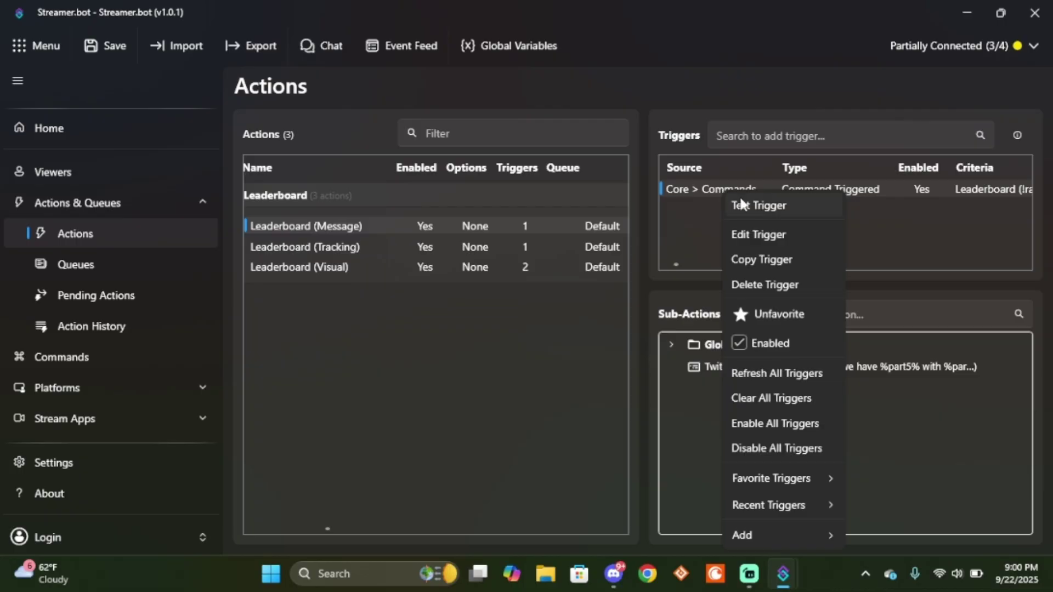
click(745, 206)
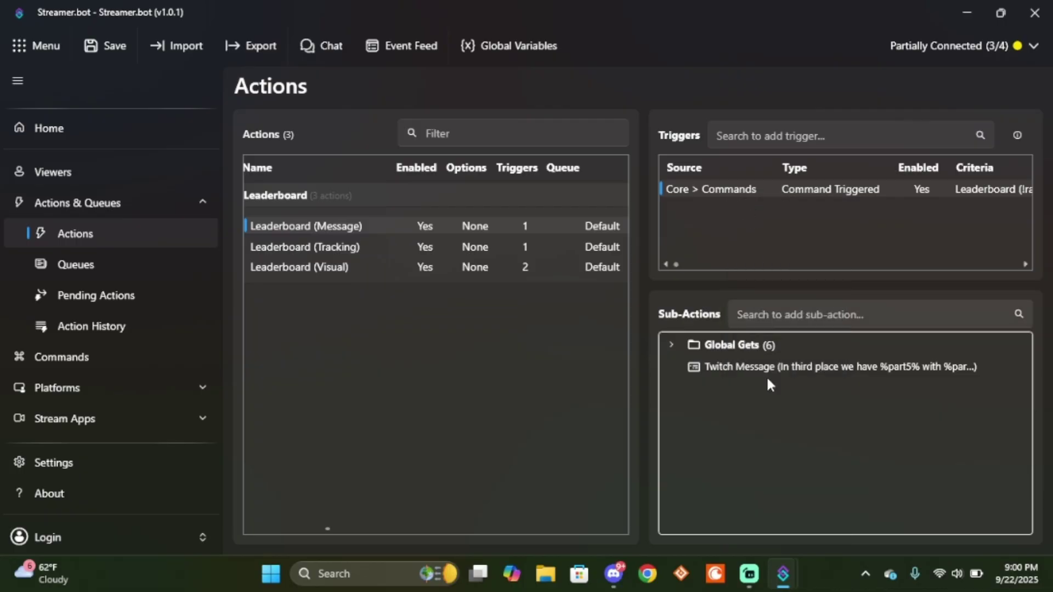
mouse_move(782, 574)
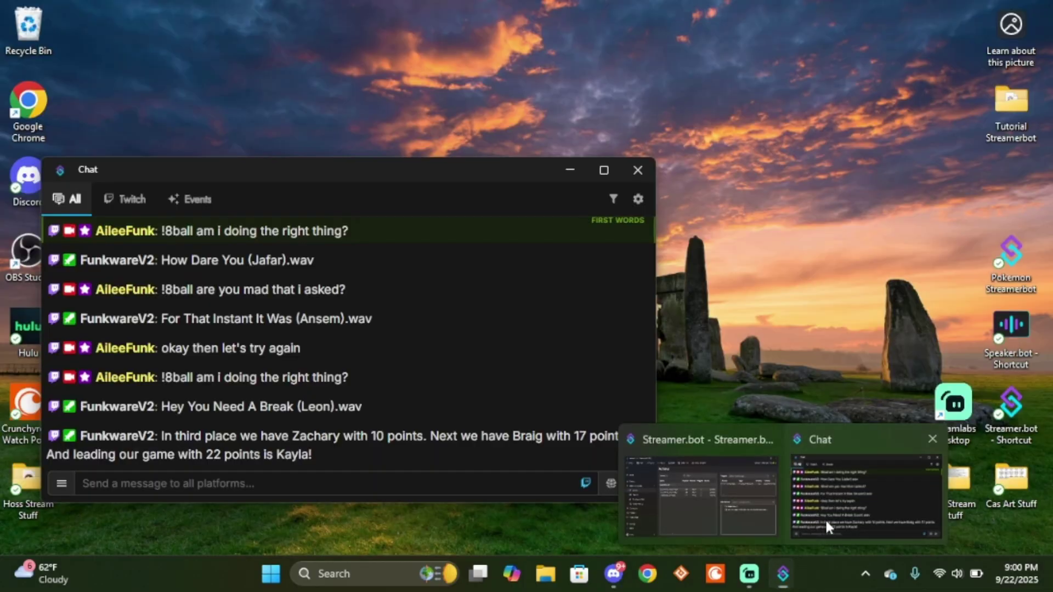
click(824, 518)
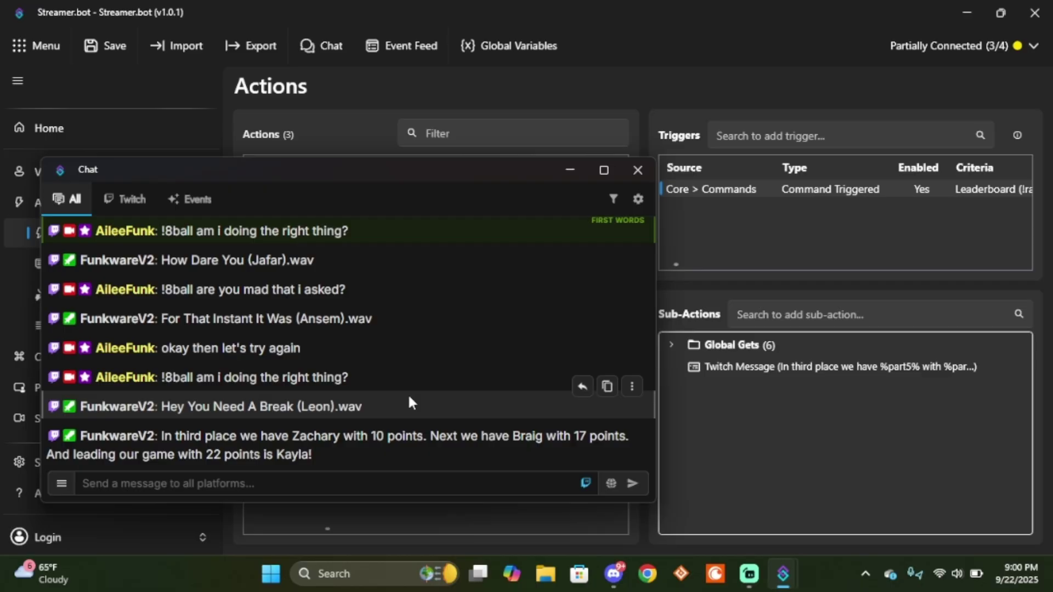
click(642, 179)
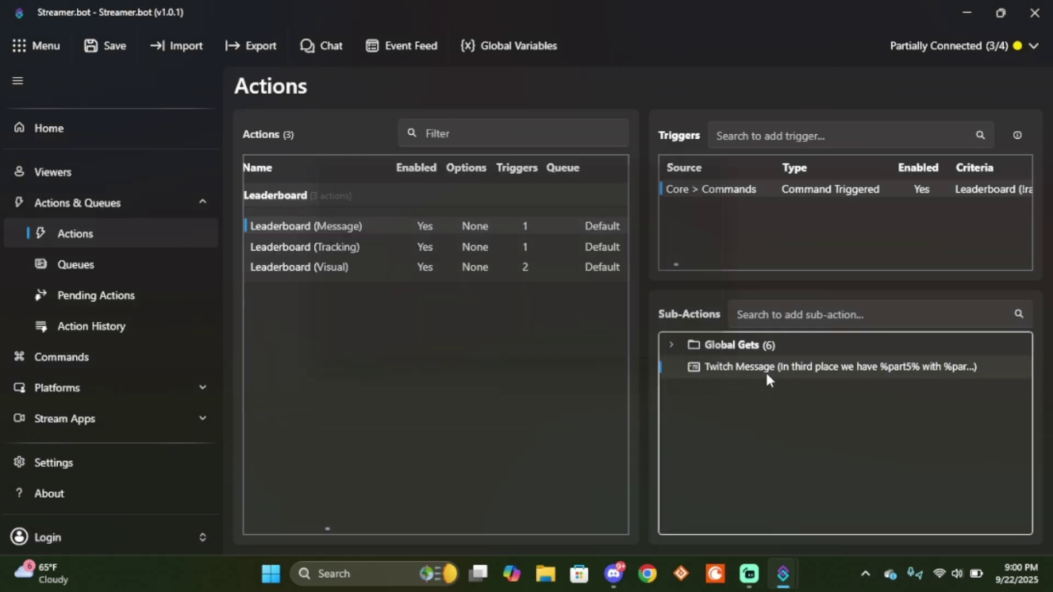
- Split the Twitch message of Leaderboard (Message) into three lines, one each for third, second and first place, and save it
double_click(765, 371)
click(573, 219)
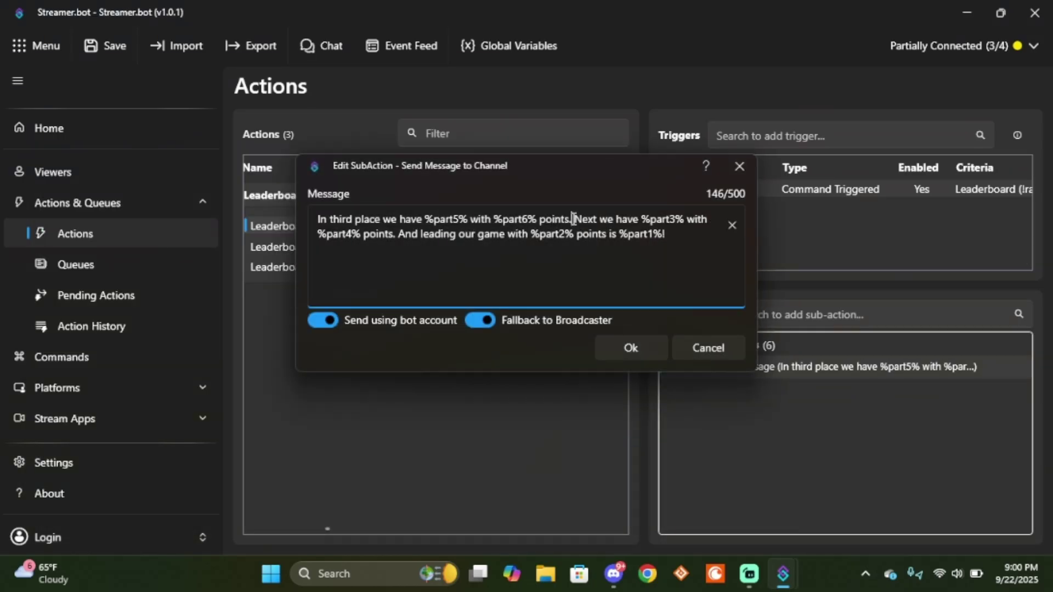
key(Return)
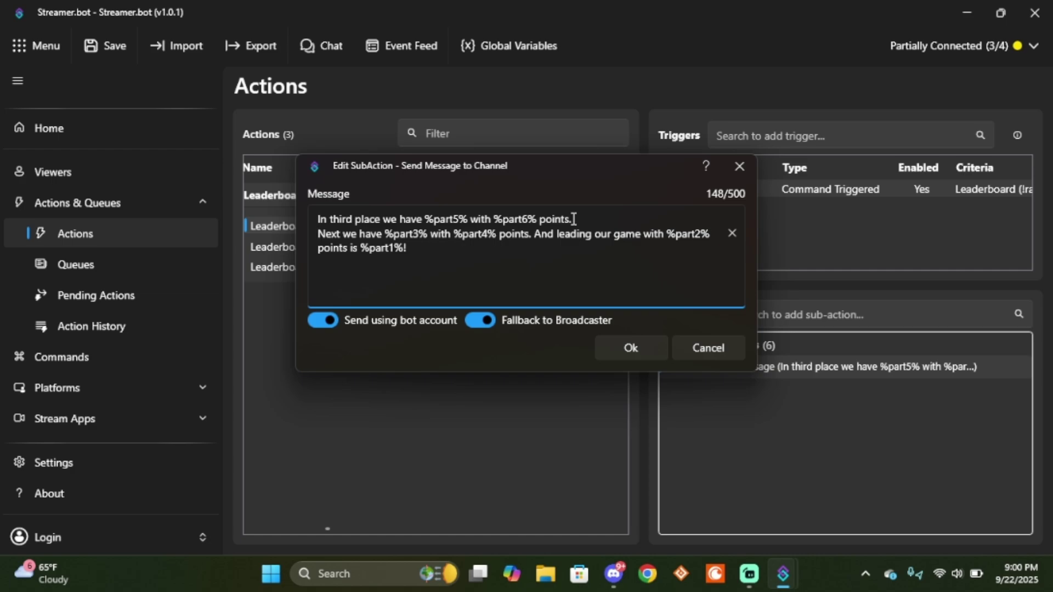
click(542, 236)
key(Return)
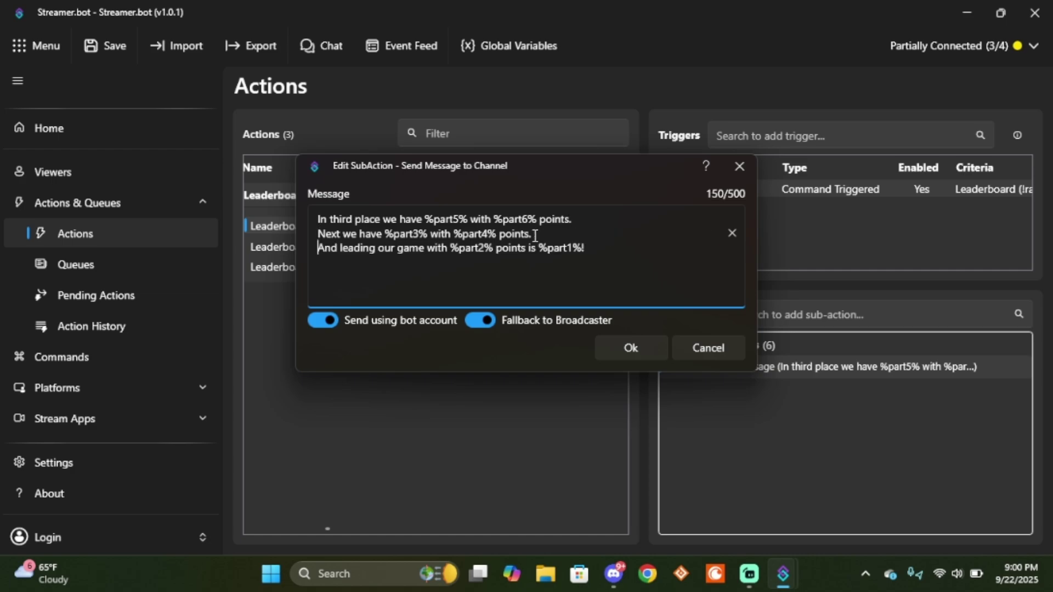
click(608, 356)
- Test the Command Triggered trigger again, check the posted leaderboard lines in the chat window and close the chat
right_click(786, 195)
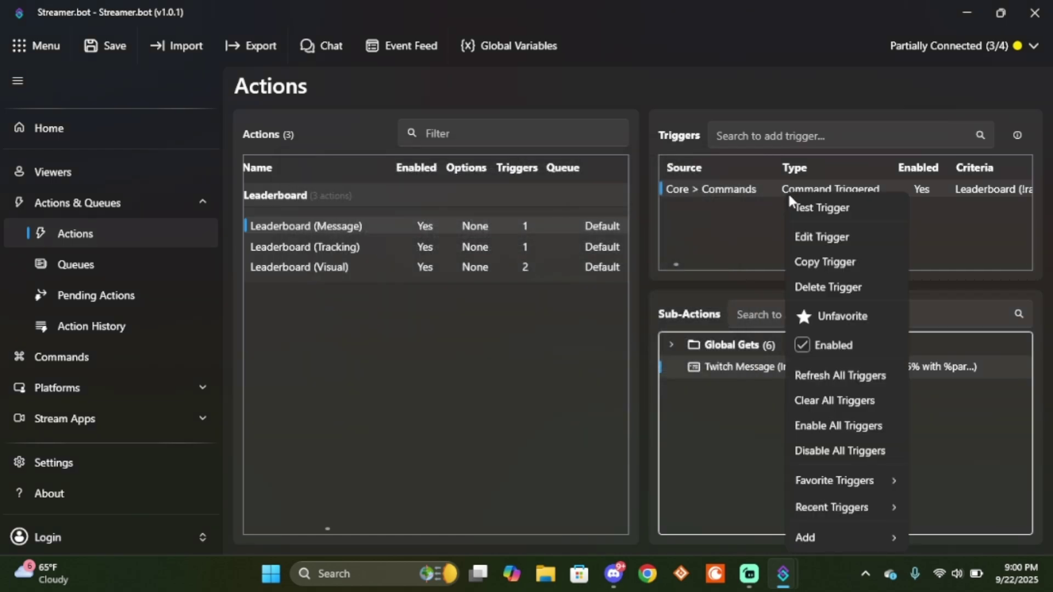
click(804, 215)
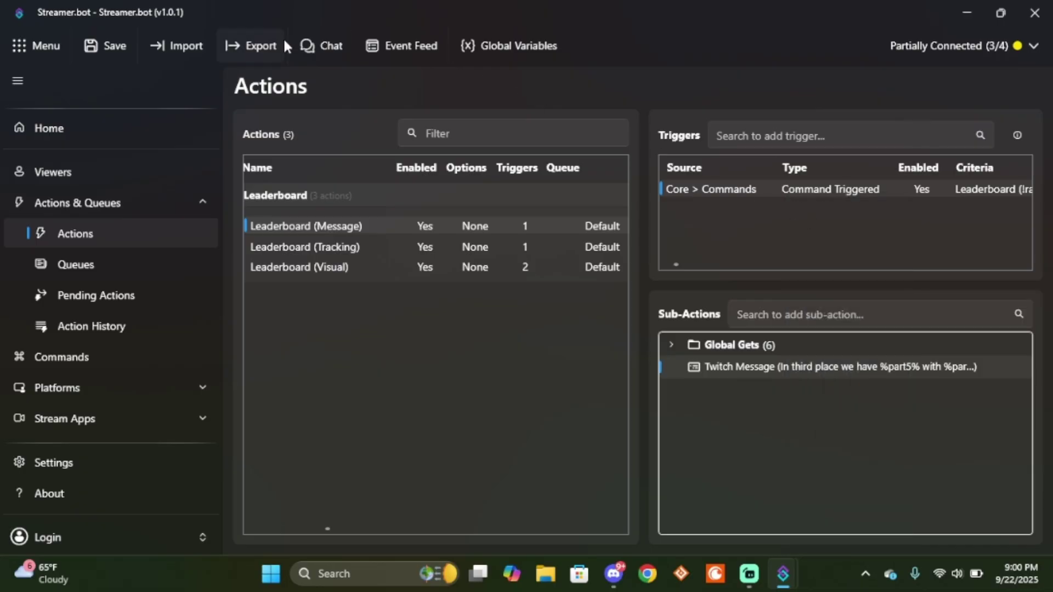
mouse_move(779, 572)
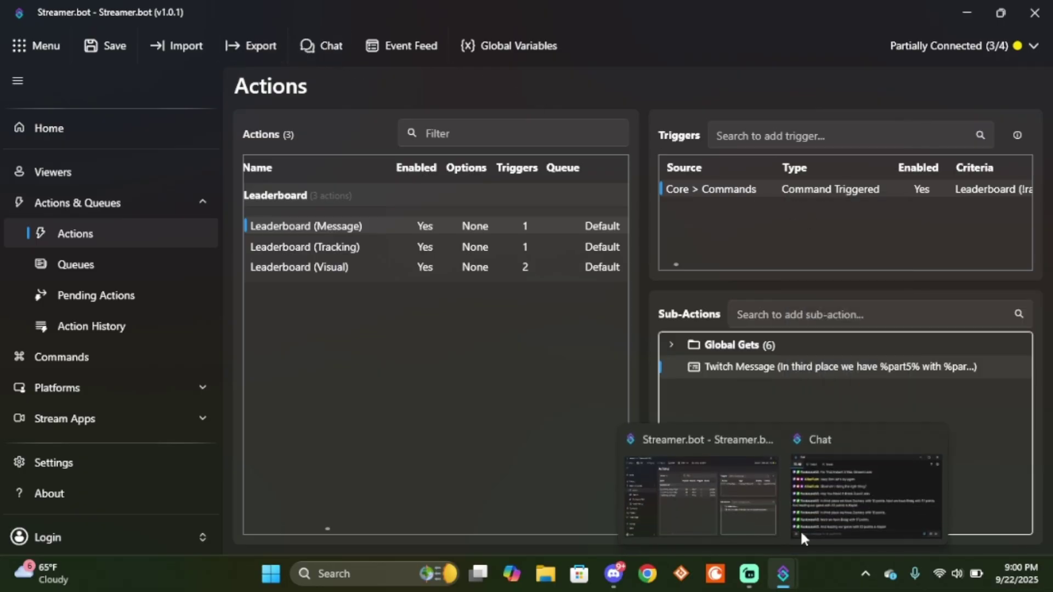
click(821, 503)
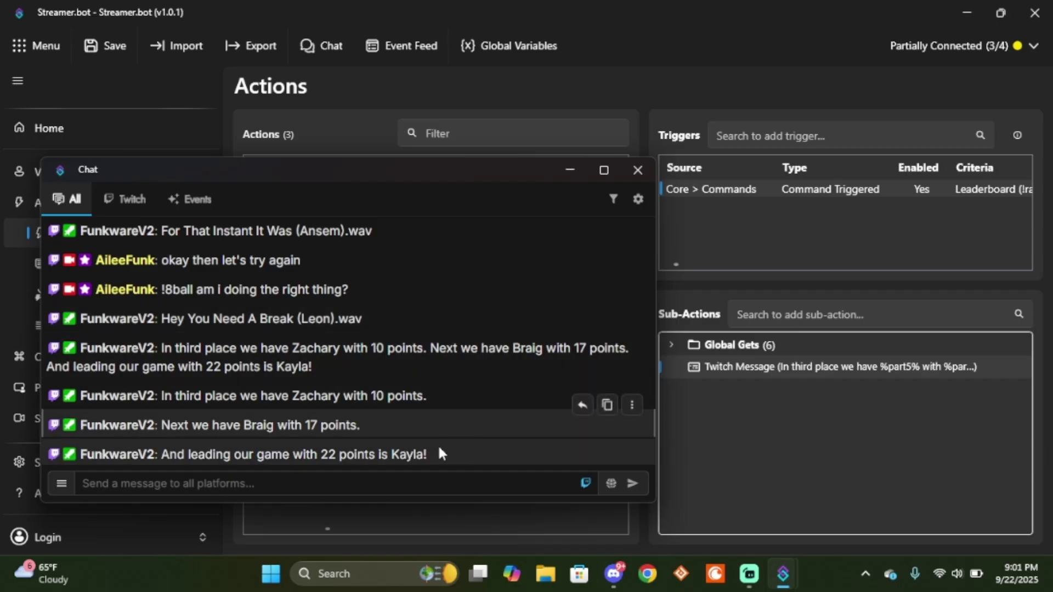
click(638, 170)
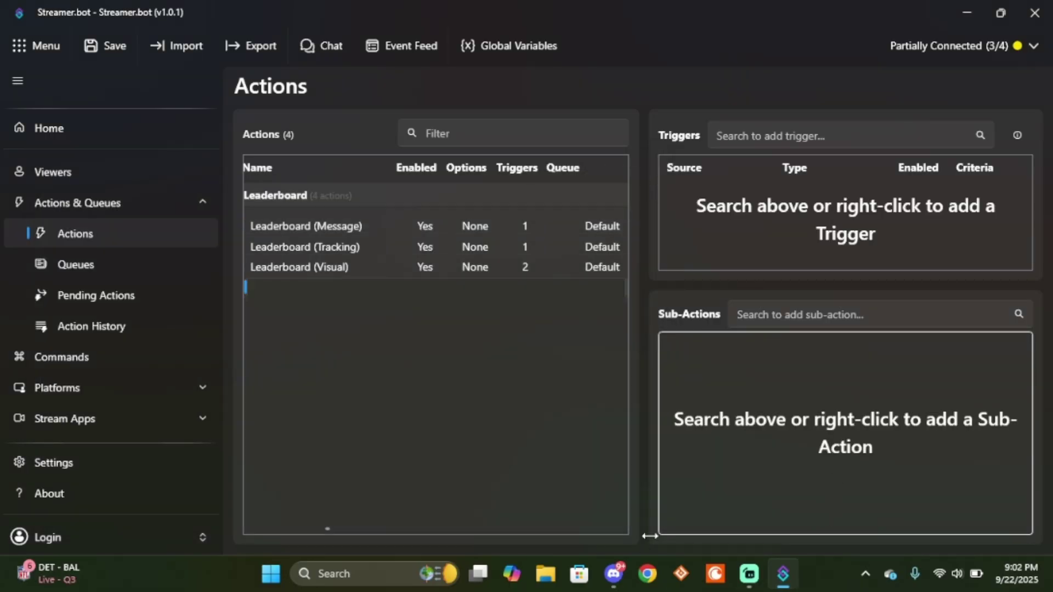
- Switch to Streamlabs Desktop and view the scenes and the Leaderboard source in the editor
mouse_move(751, 570)
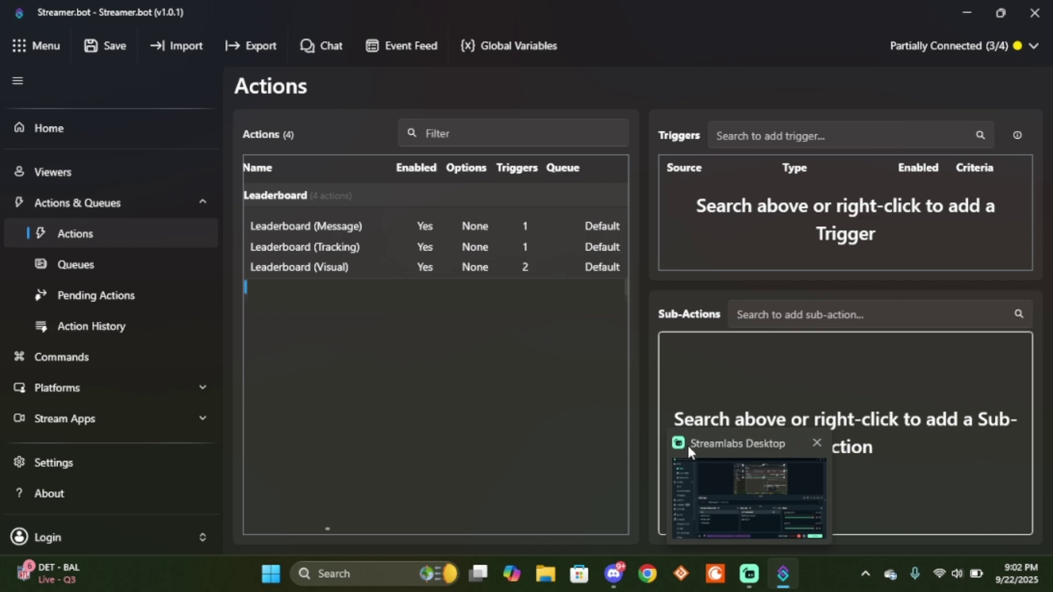
click(749, 574)
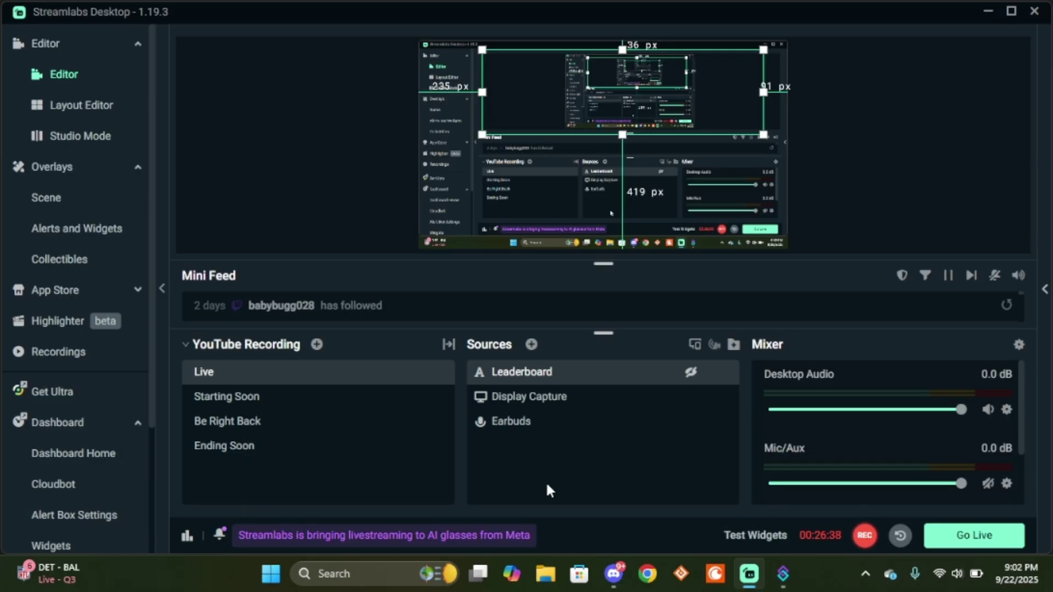
click(341, 453)
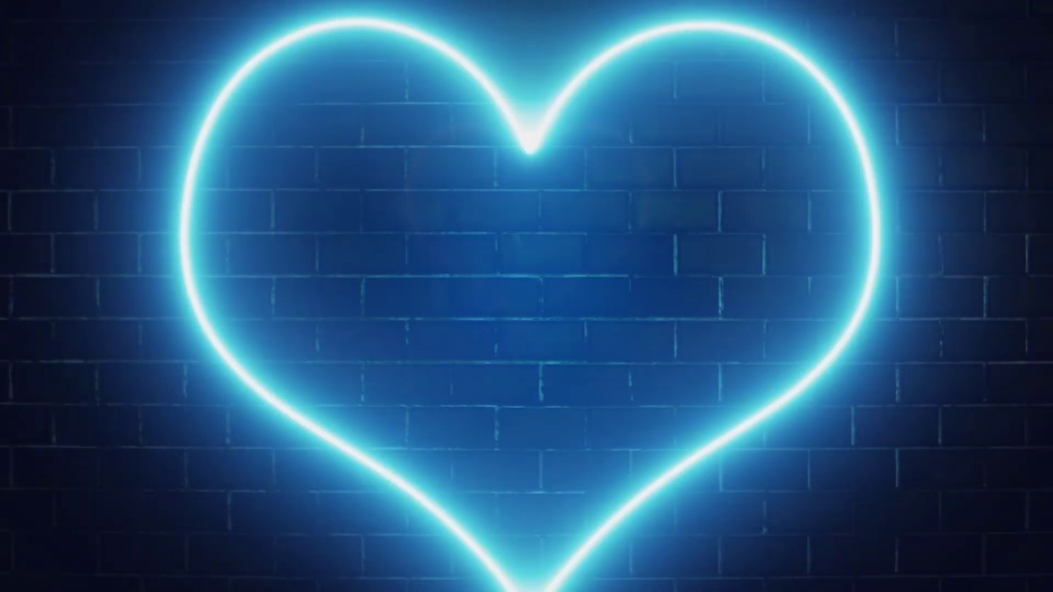